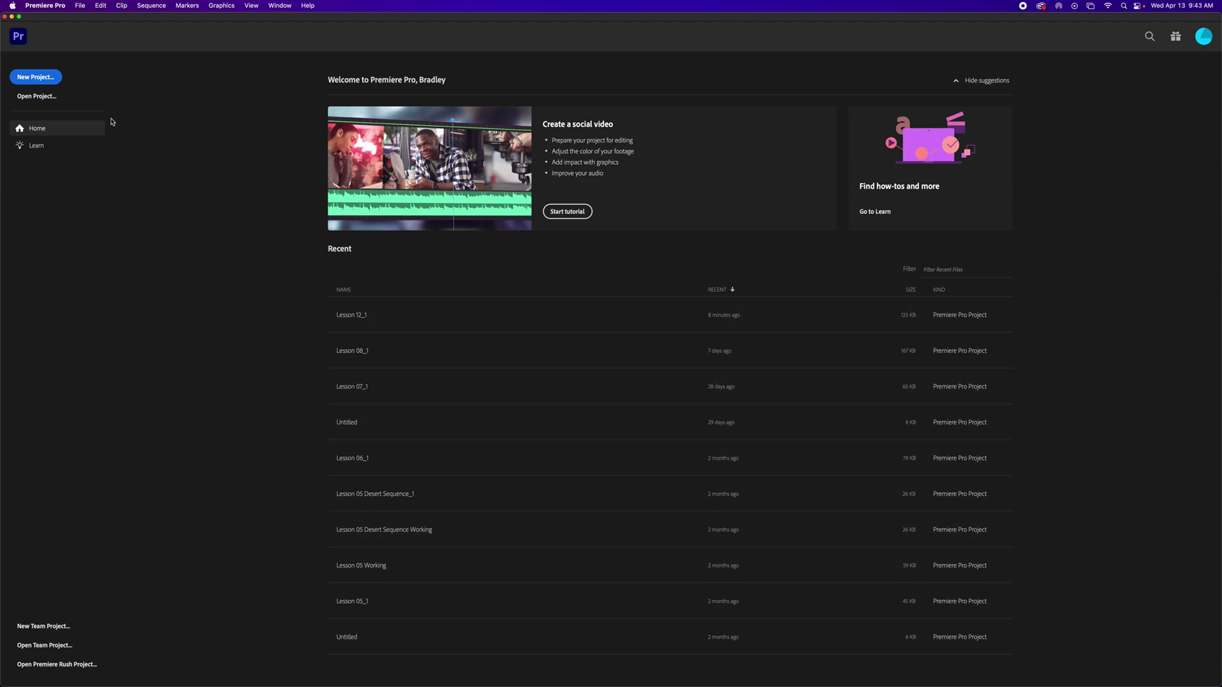
Step: Open the Lesson 14.prproj project from the Lessons folder and convert it as Lesson 14_1
left_click(46, 98)
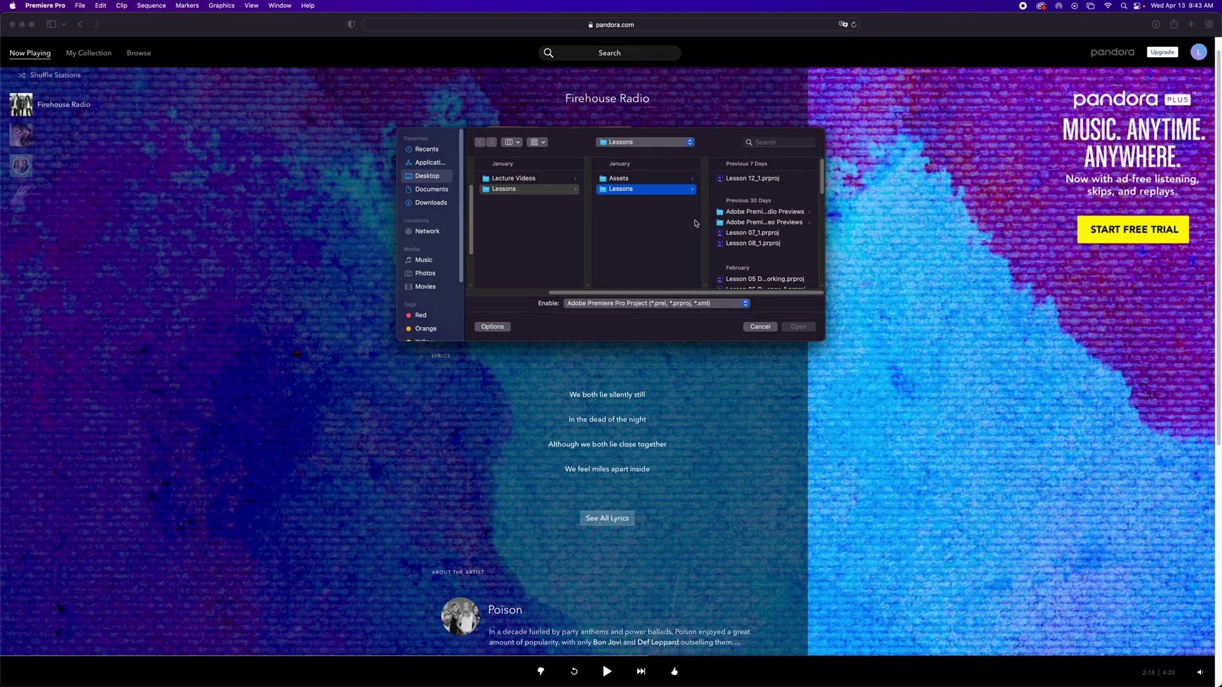
scroll(750, 227, "down", 5)
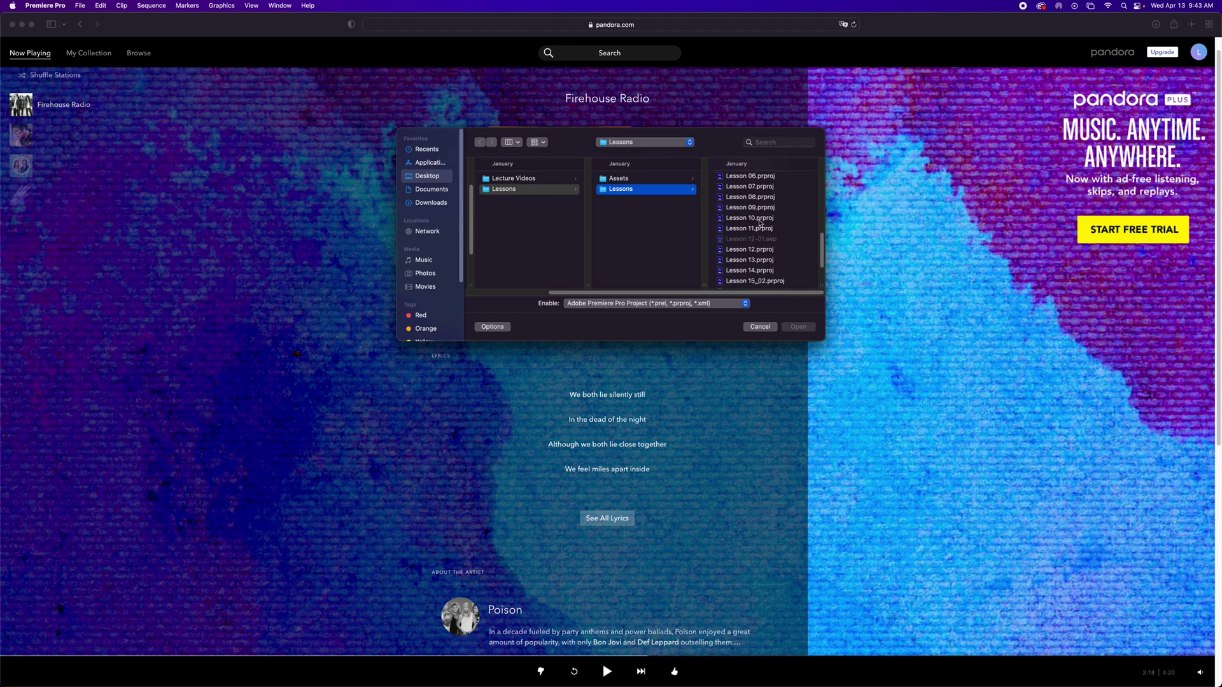
double_click(751, 271)
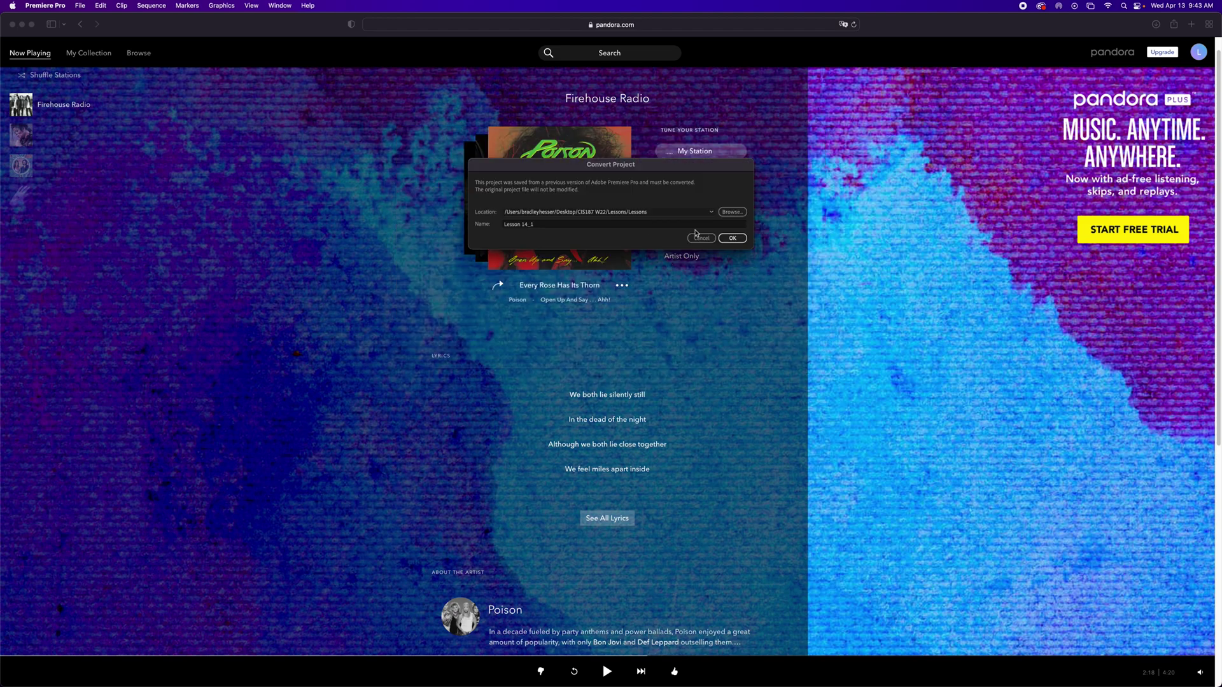
left_click(733, 239)
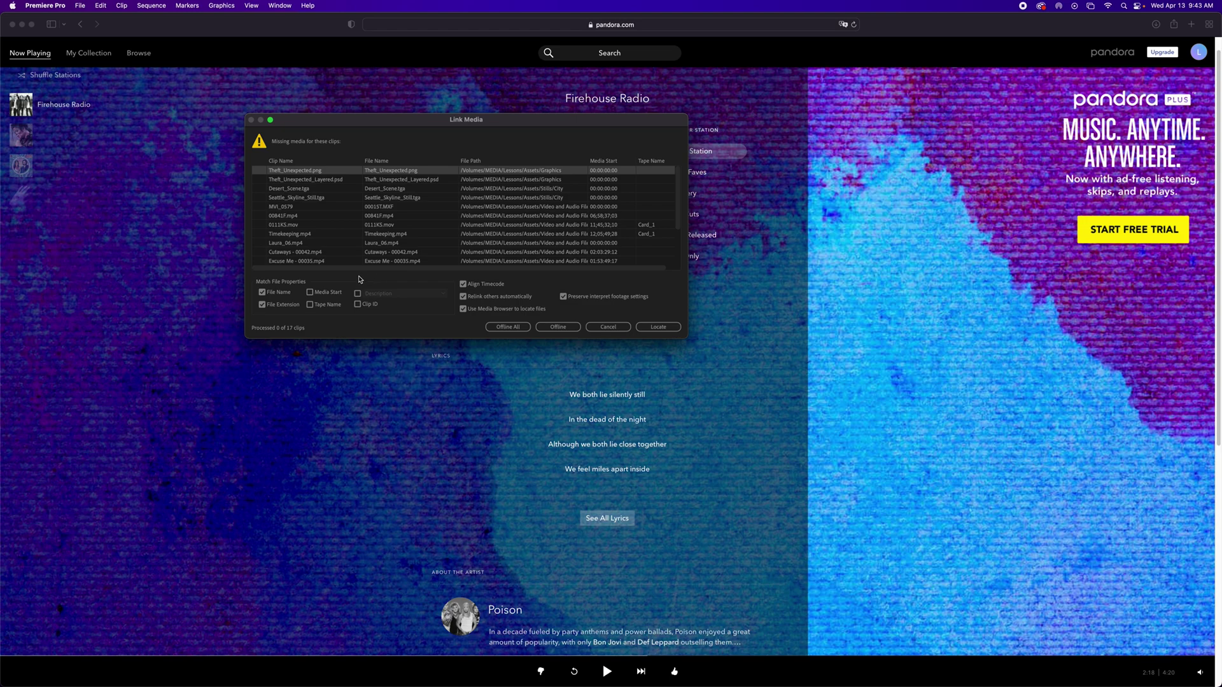
Step: Relink the missing media by locating Theft_Unexpected.png in the Graphics folder under Assets
left_click(658, 327)
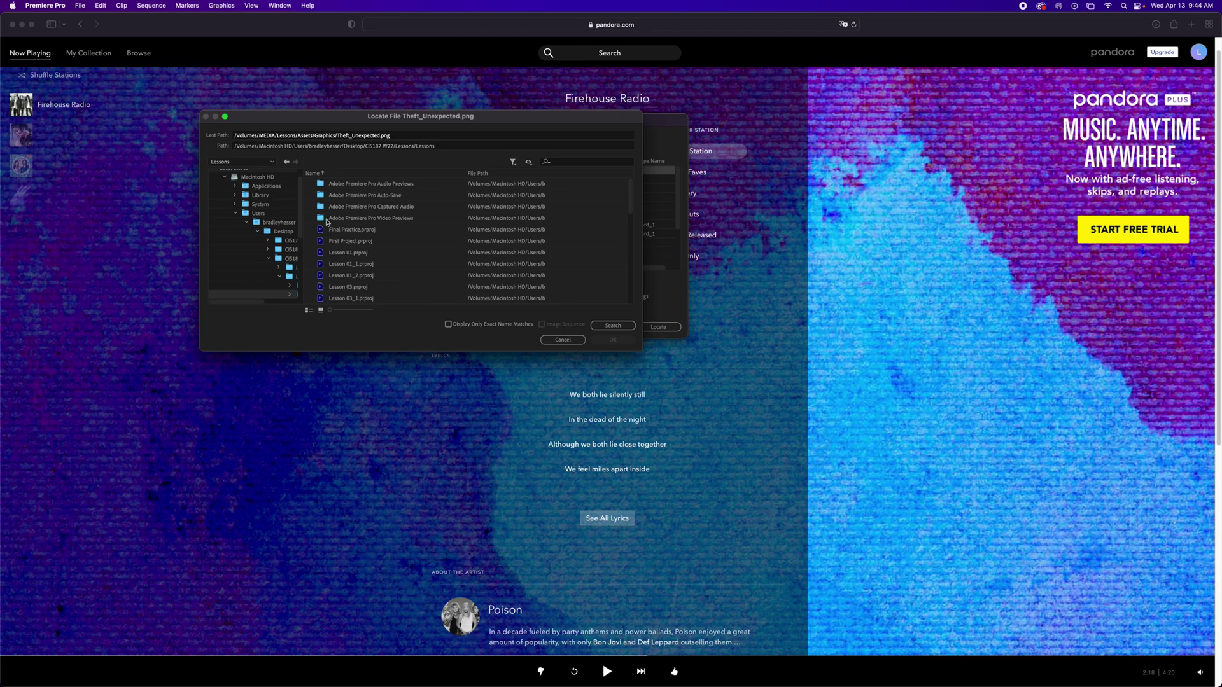
scroll(266, 207, "right", 5)
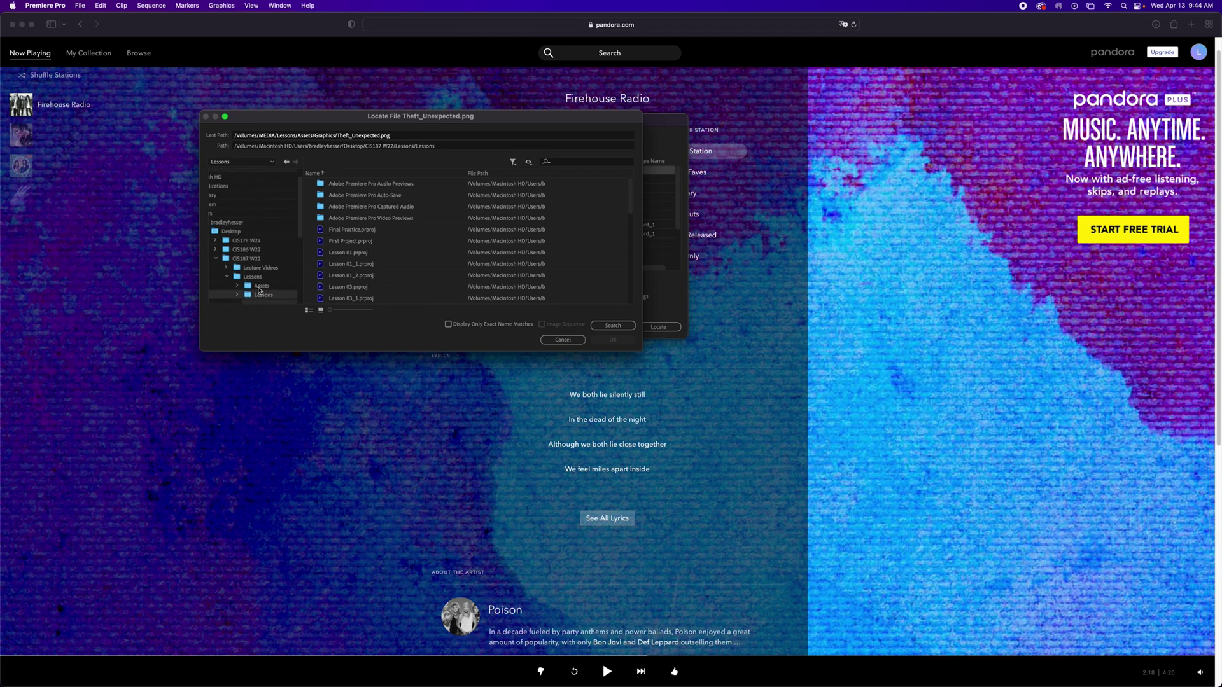
left_click(259, 288)
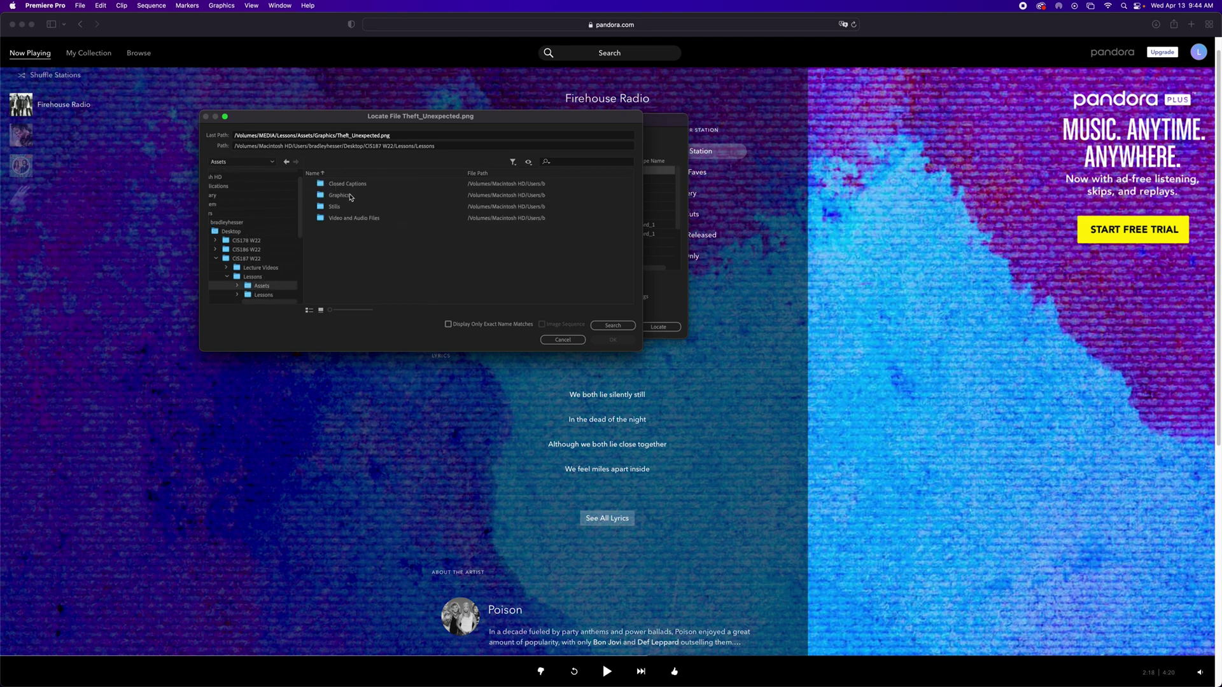
double_click(342, 198)
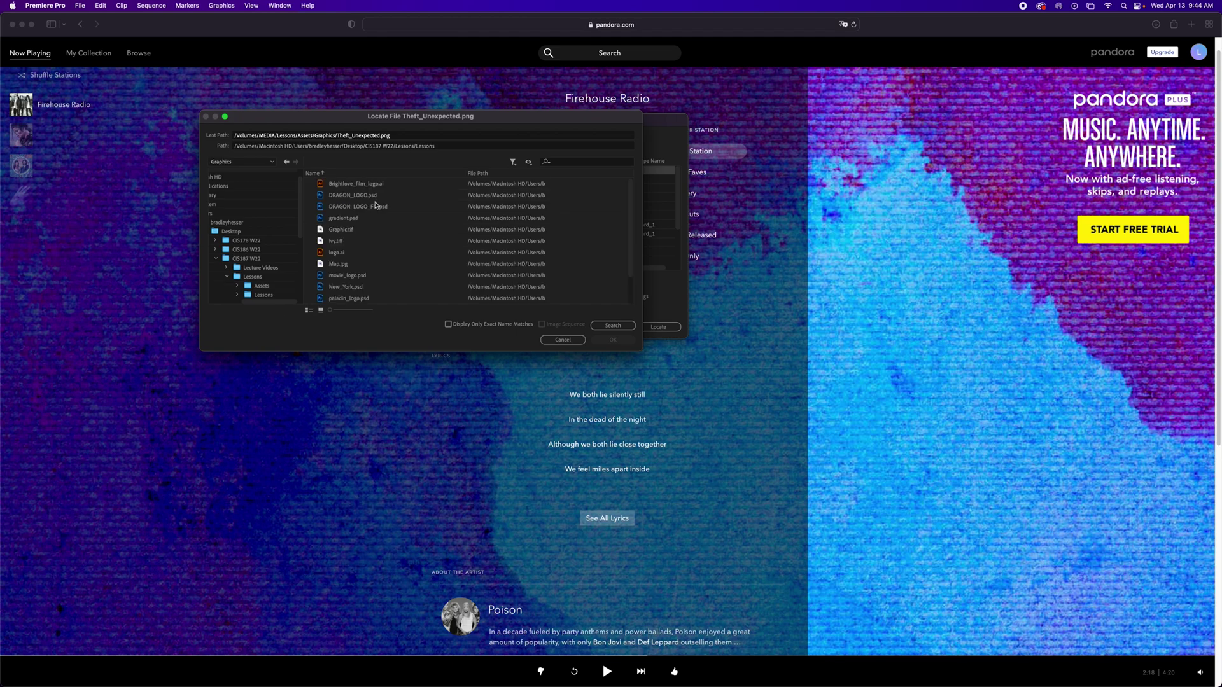
scroll(392, 212, "down", 3)
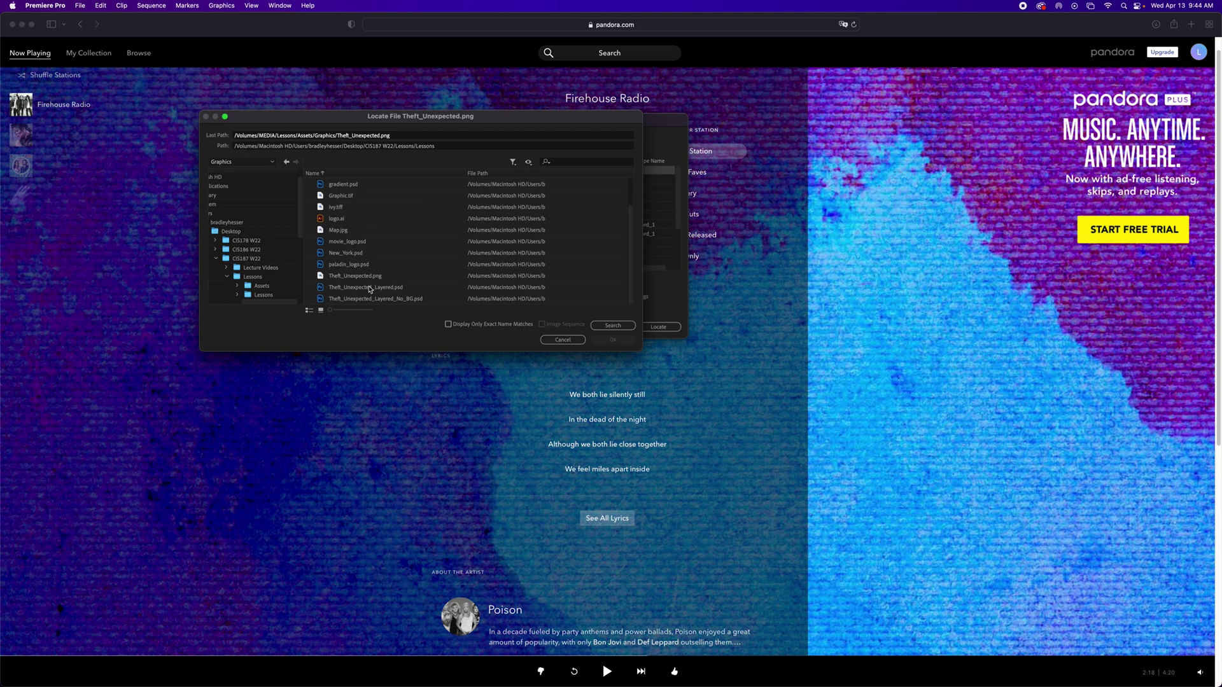
left_click(347, 278)
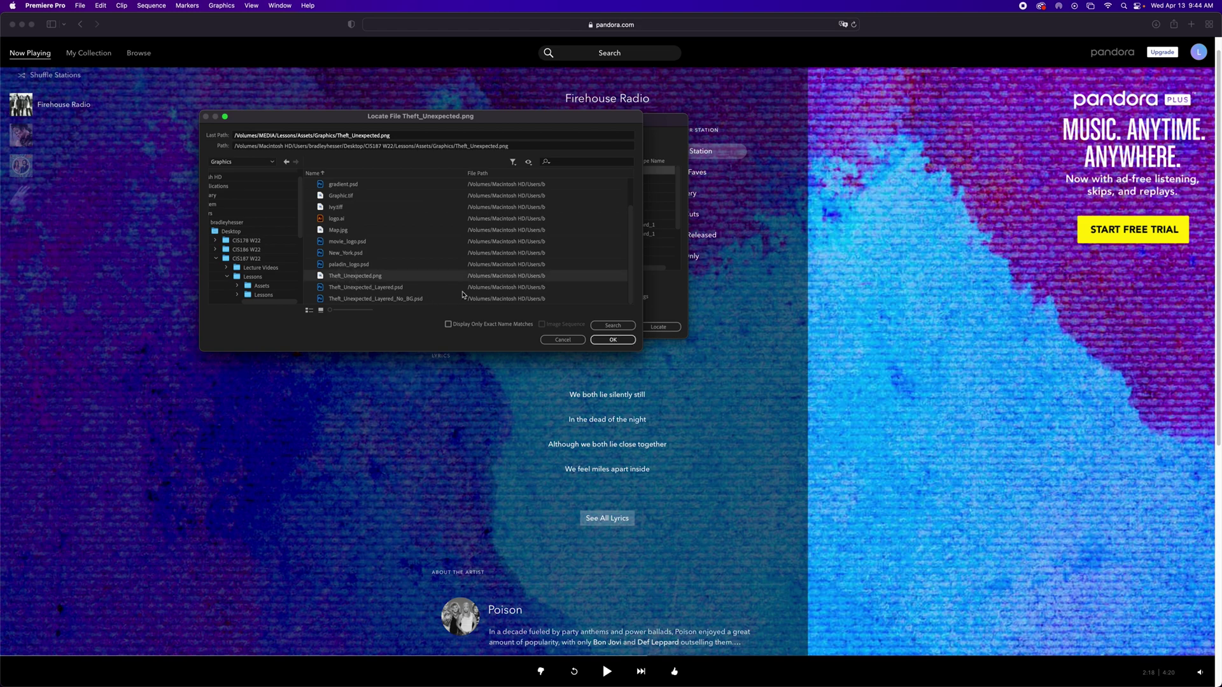
left_click(613, 340)
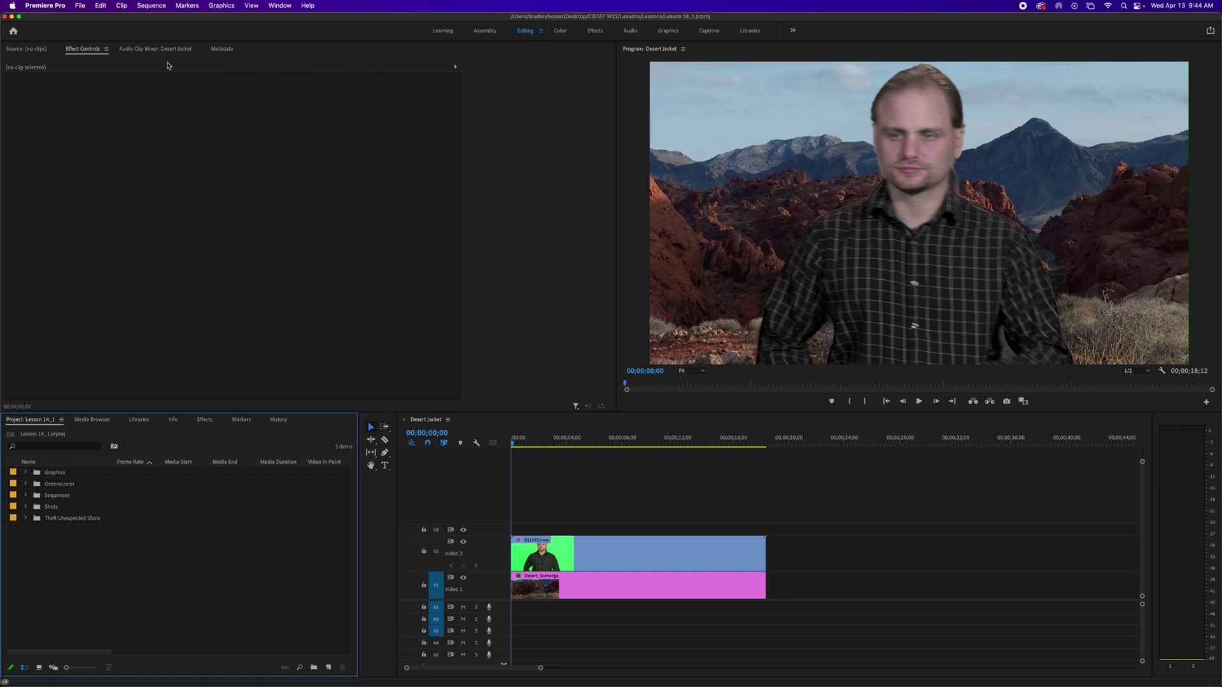
Step: Switch to the Effects workspace and load Theft_Unexpected.png from the Graphics bin into the Source Monitor
left_click(595, 33)
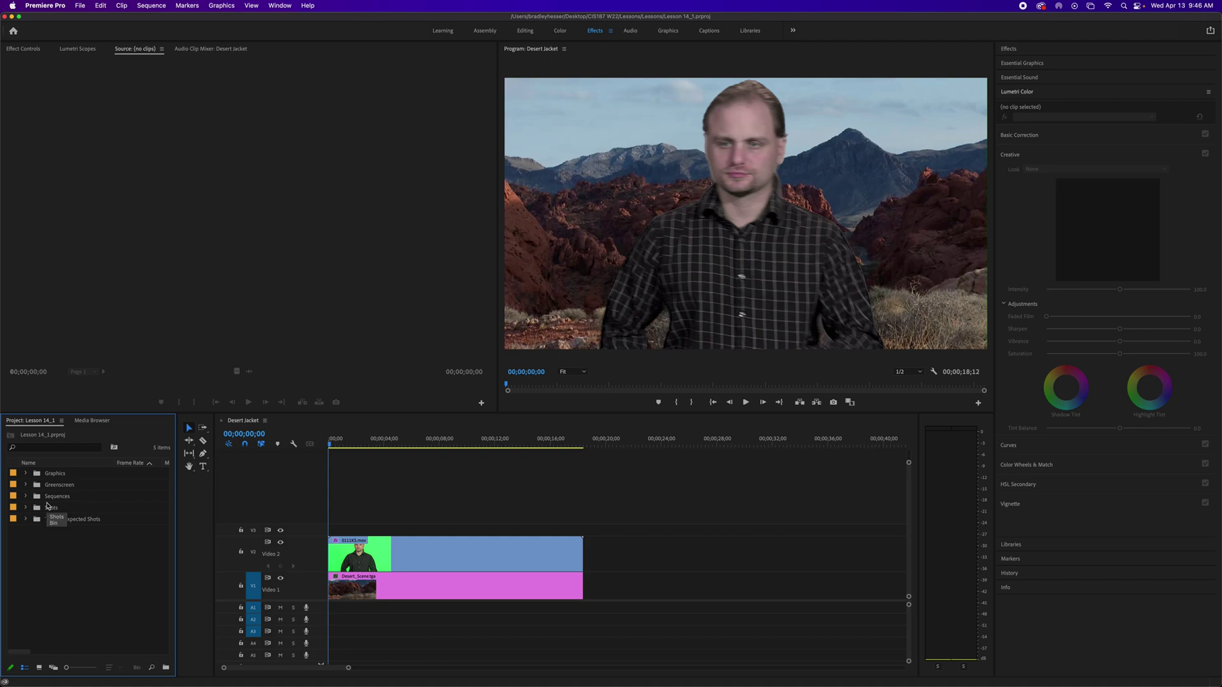
left_click(26, 474)
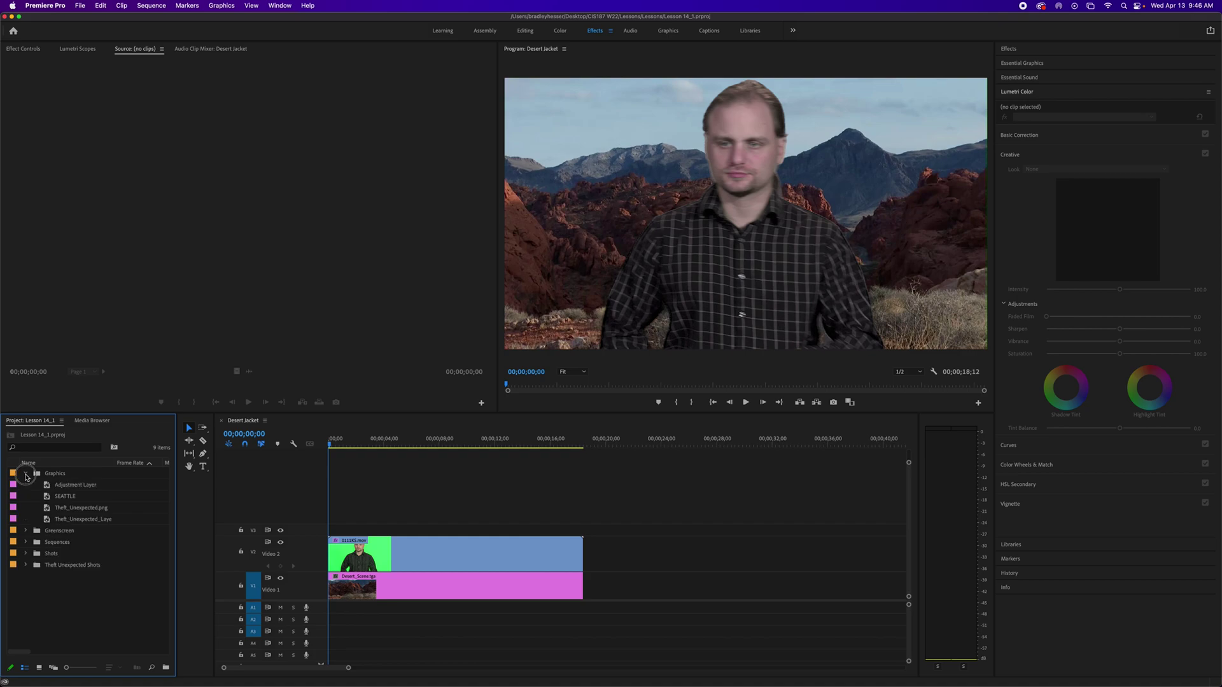
left_click(82, 513)
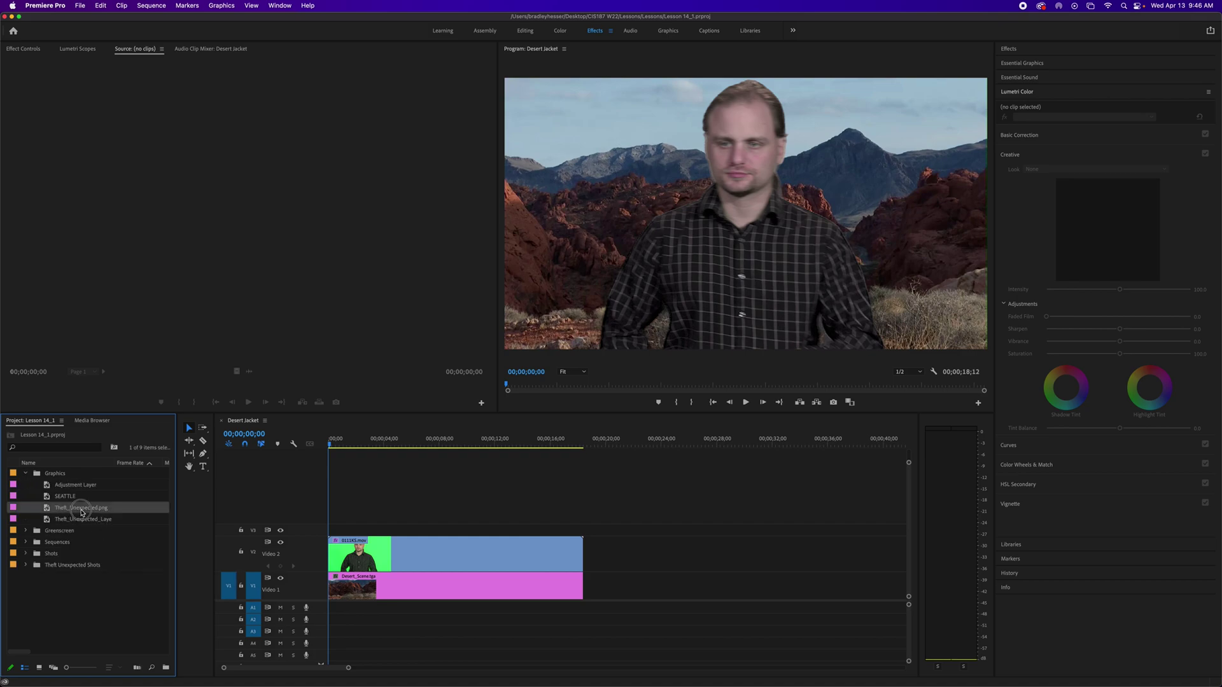
double_click(82, 513)
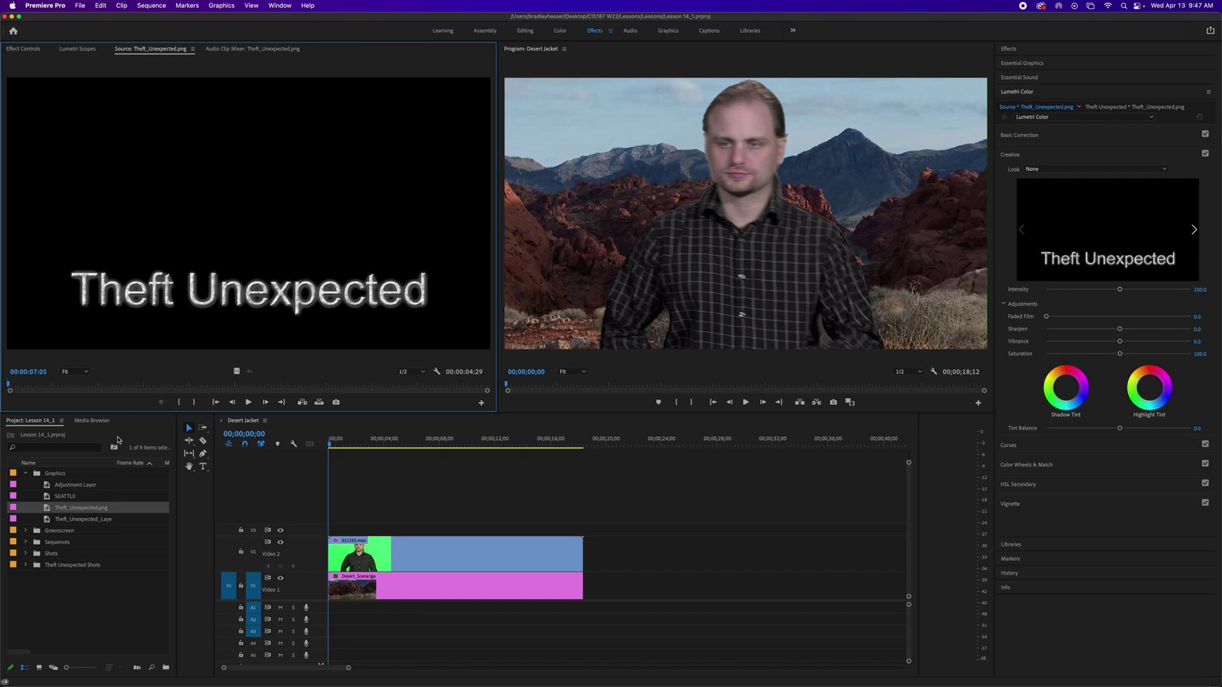
Step: Turn on the Source Monitor's transparency grid to inspect the title's transparent areas, and turn it back off
left_click(437, 373)
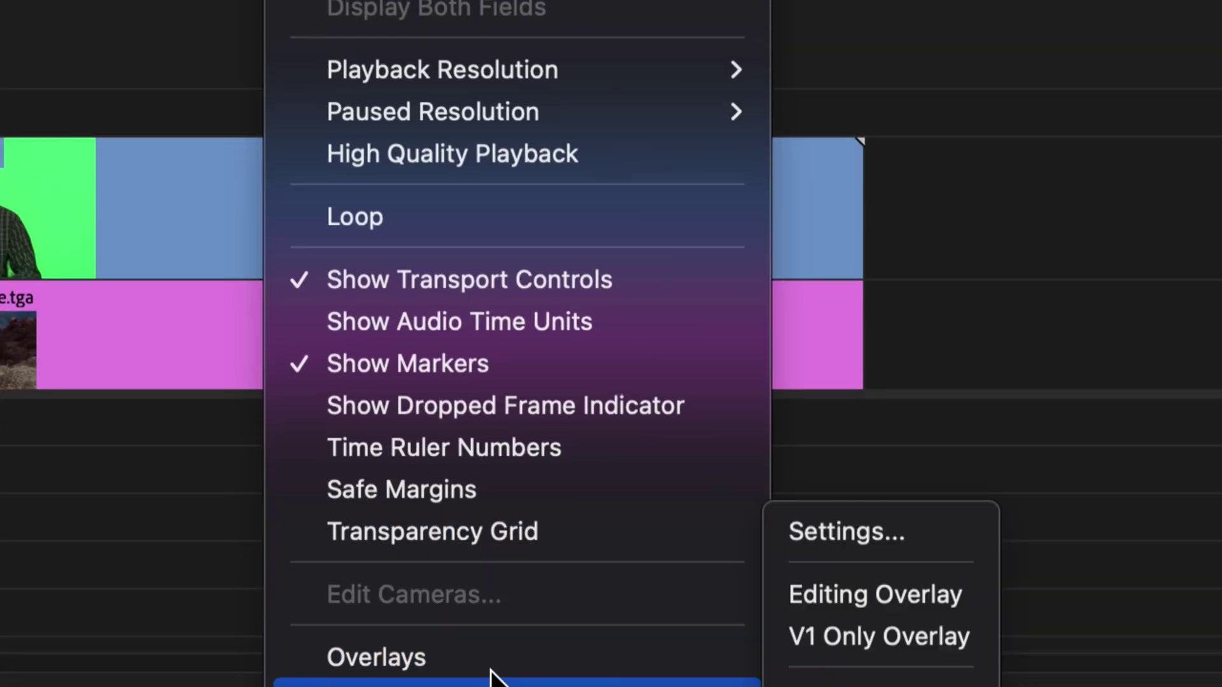
left_click(458, 531)
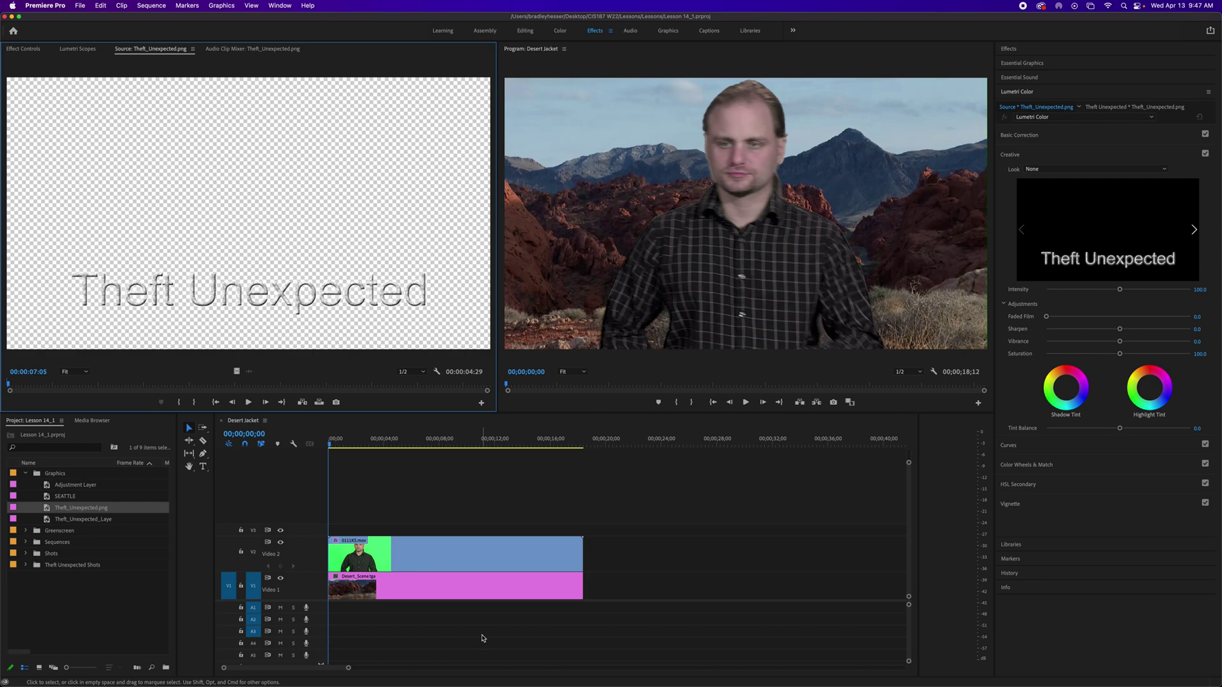
left_click(438, 373)
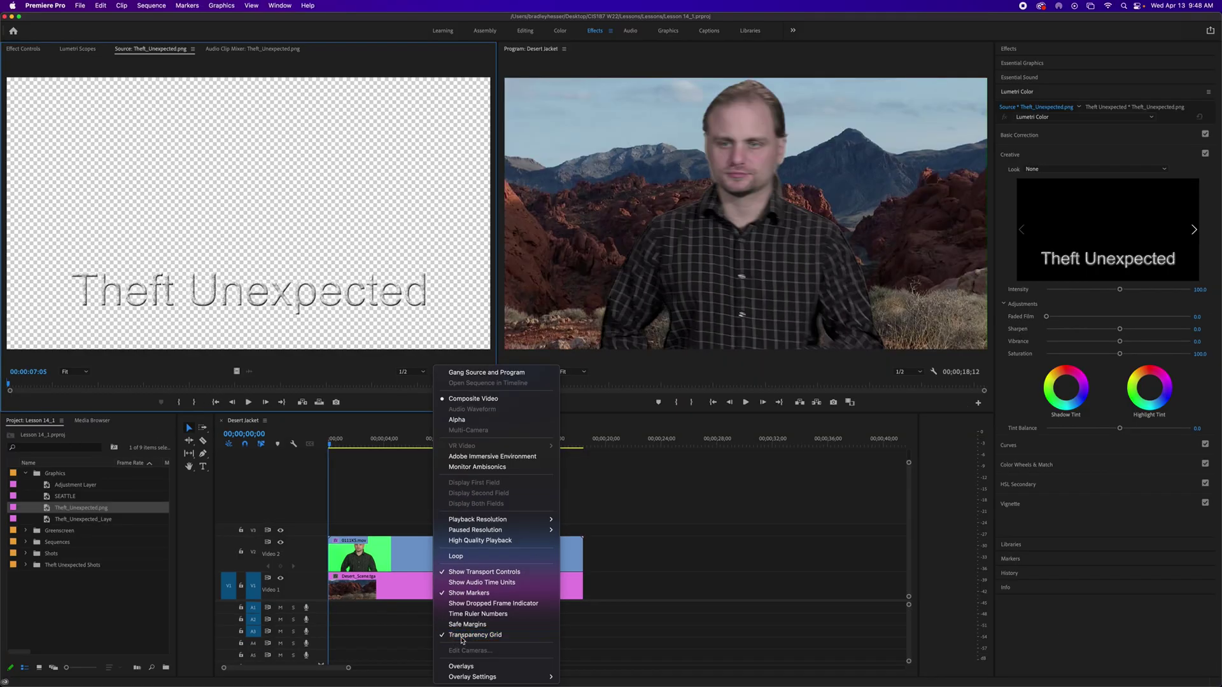
left_click(460, 633)
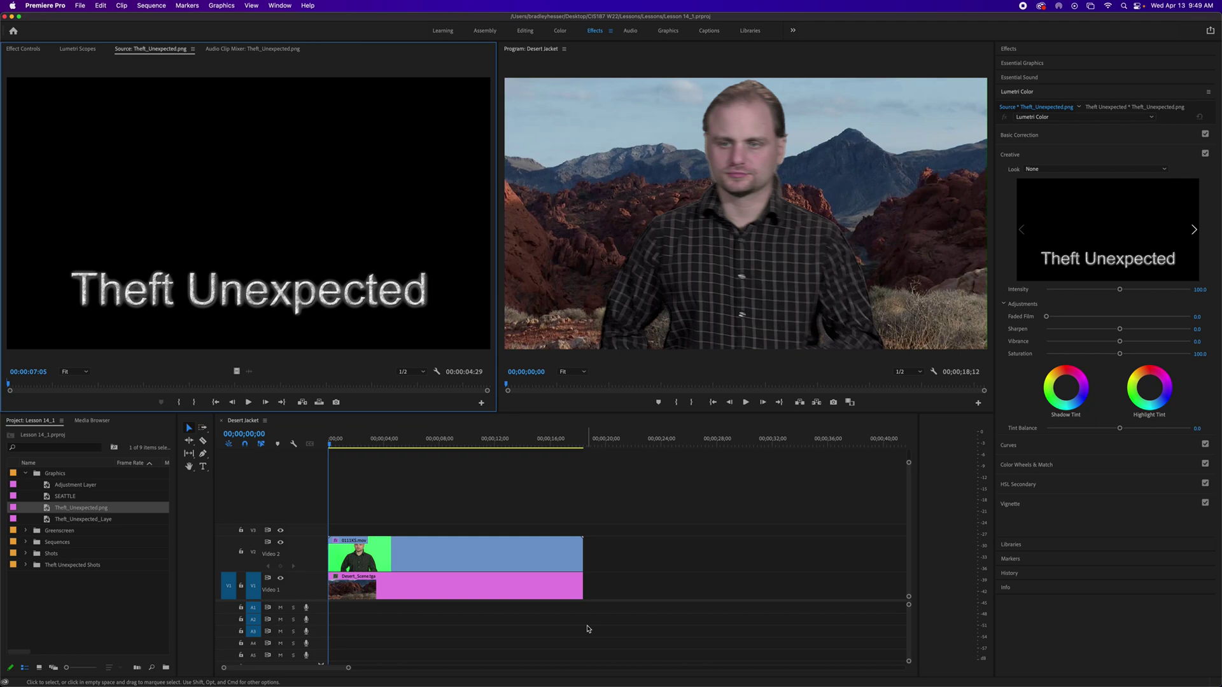
Step: Turn on the Transparency Grid for the Program Monitor and switch it off again
left_click(933, 373)
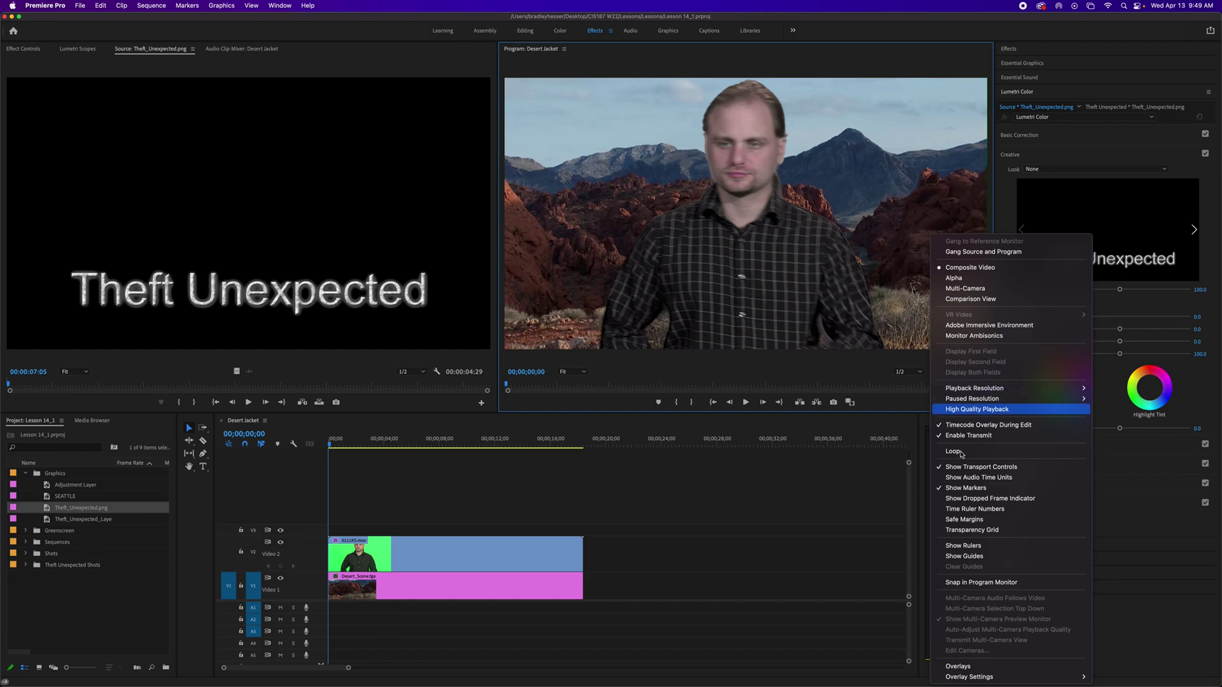
left_click(1001, 534)
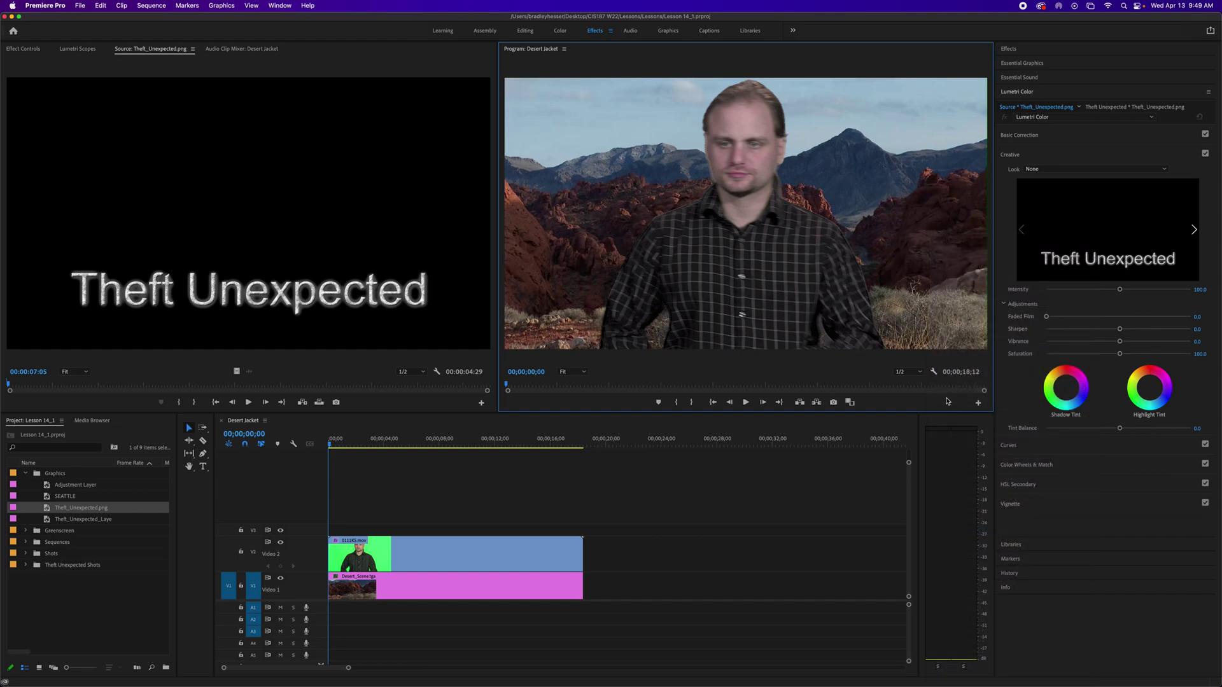
left_click(935, 374)
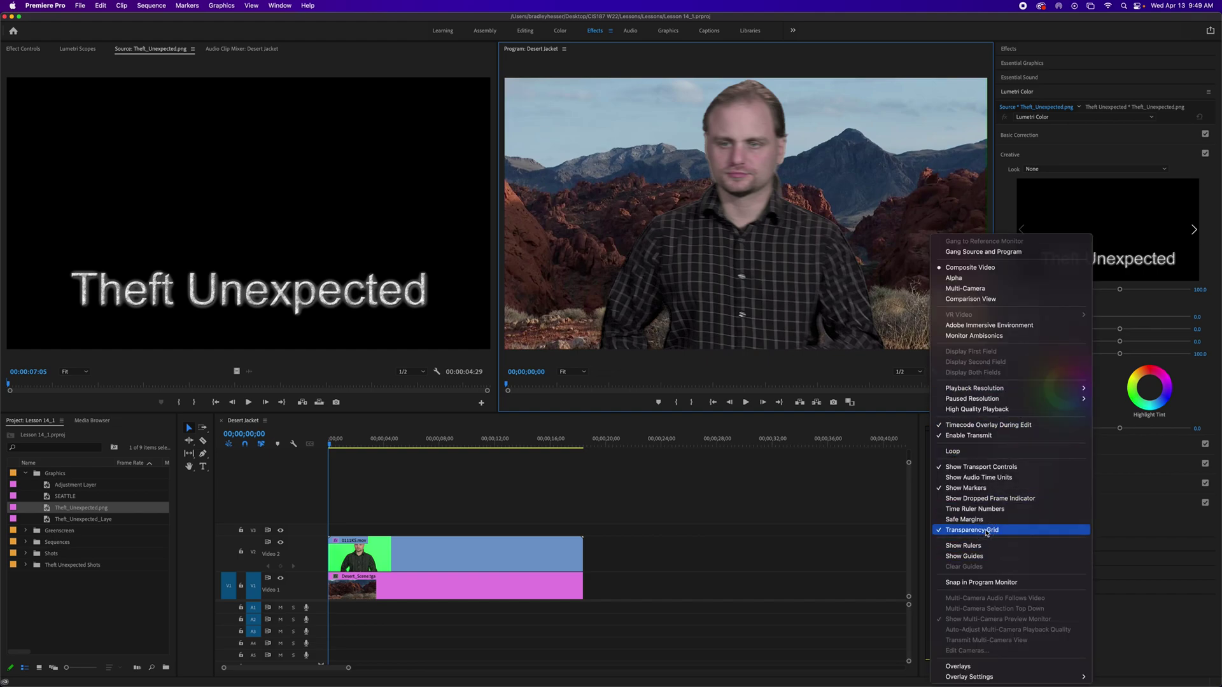
left_click(986, 533)
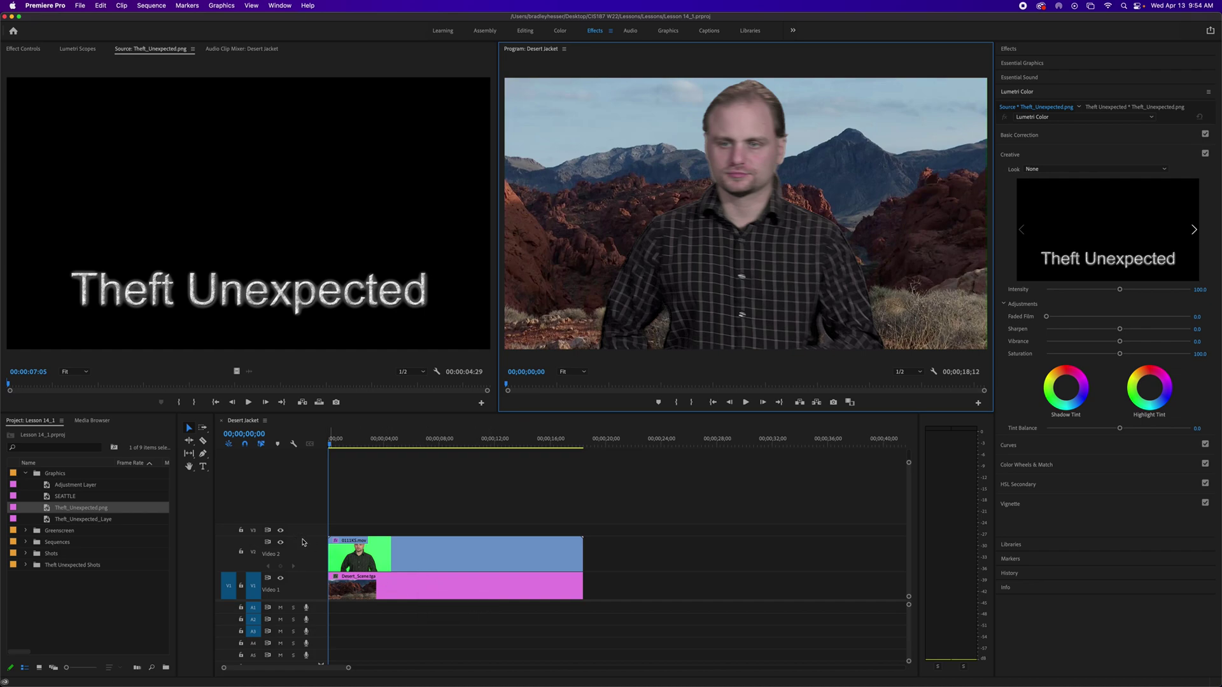
Step: Increase the height of the Video 2 track and enable Show Video Keyframes for the timeline
left_click_drag(303, 537, 305, 520)
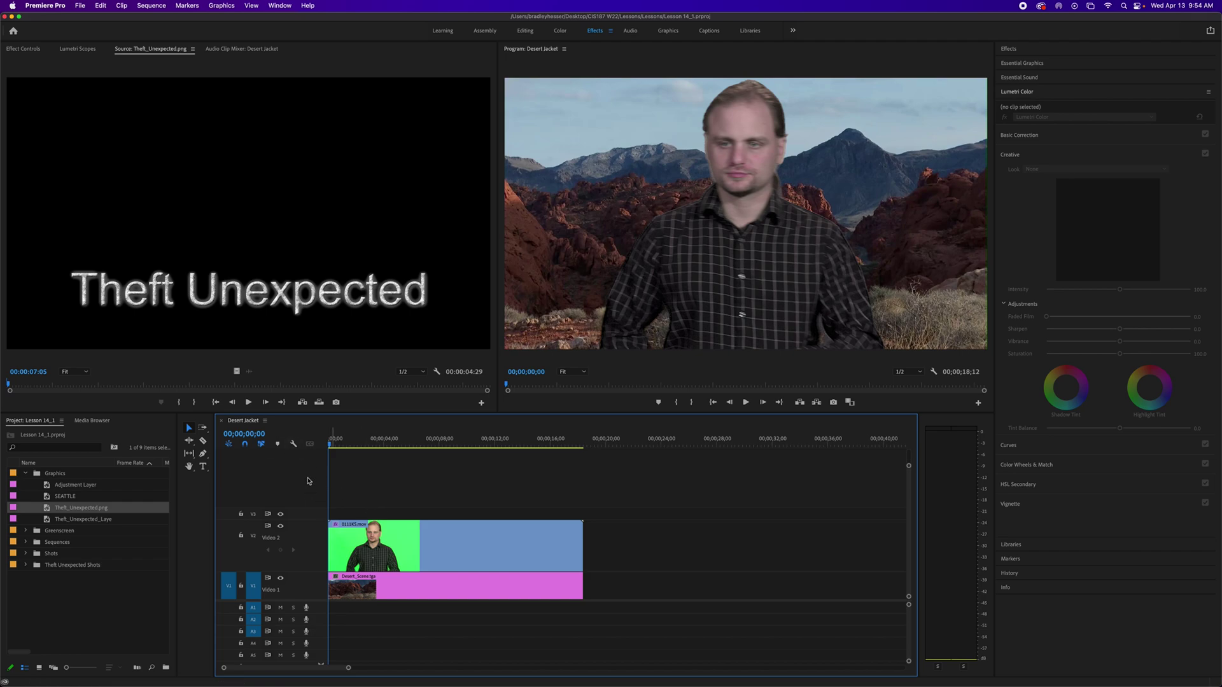
left_click(293, 444)
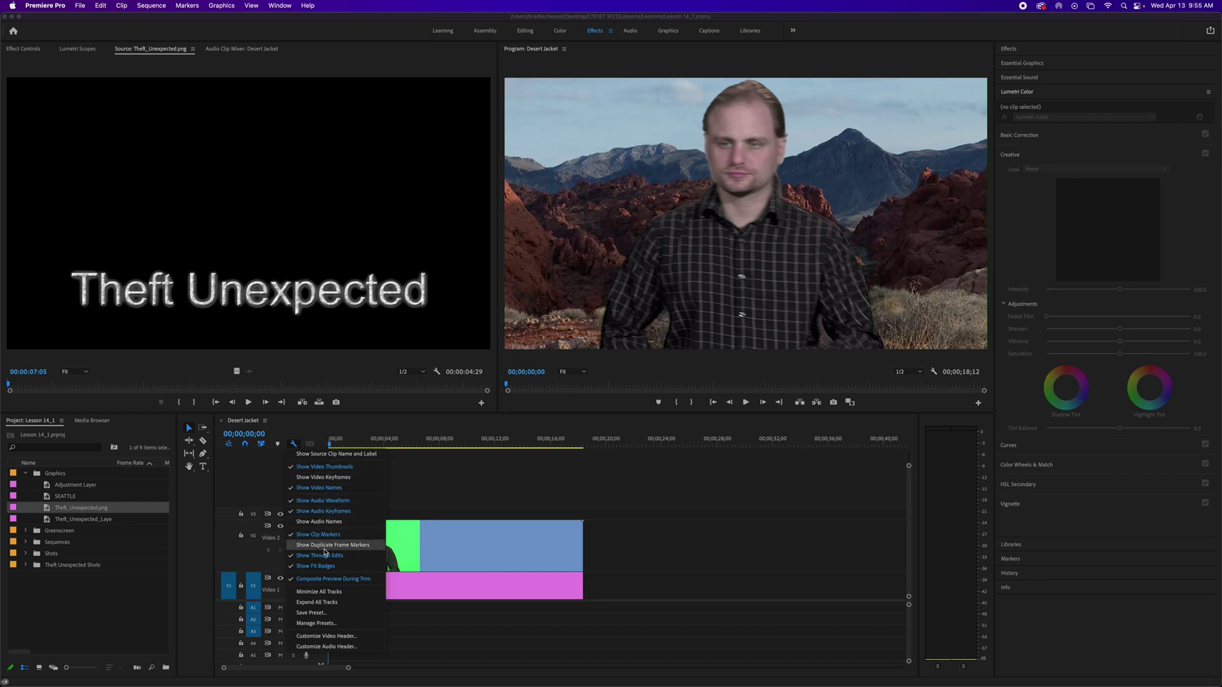
left_click(322, 482)
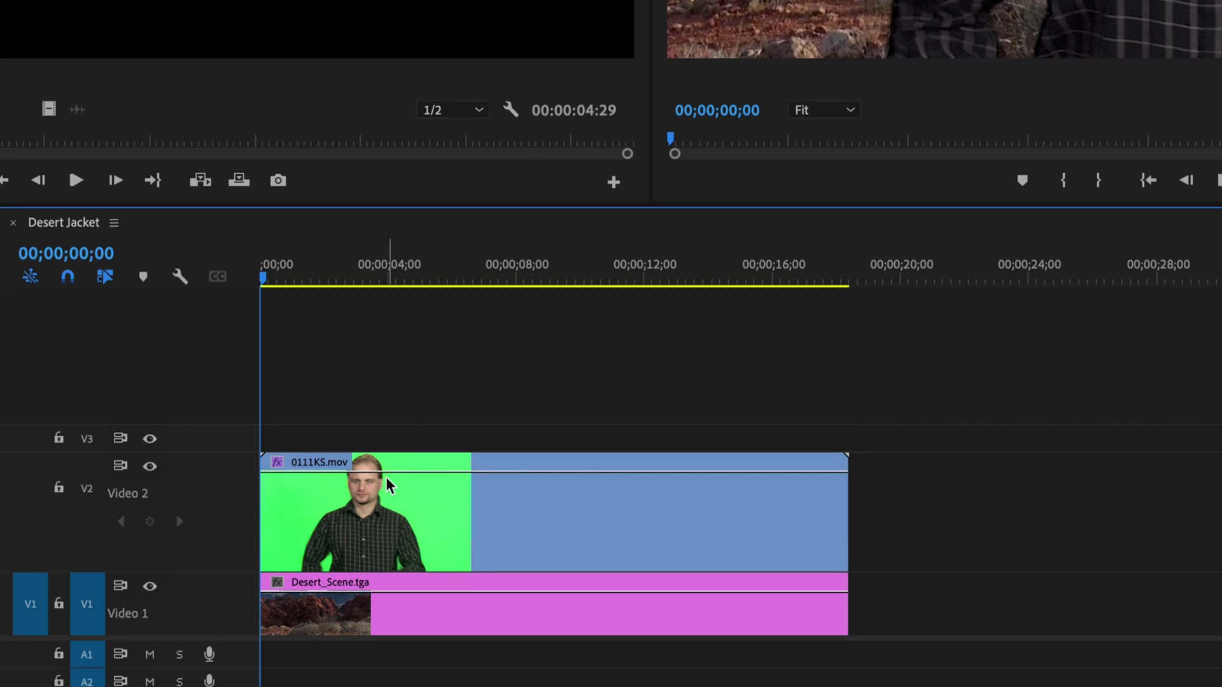
Step: Lower the opacity band of the 0111KS.mov clip on V2 to about halfway down the clip, making it semi-transparent
mouse_move(387, 473)
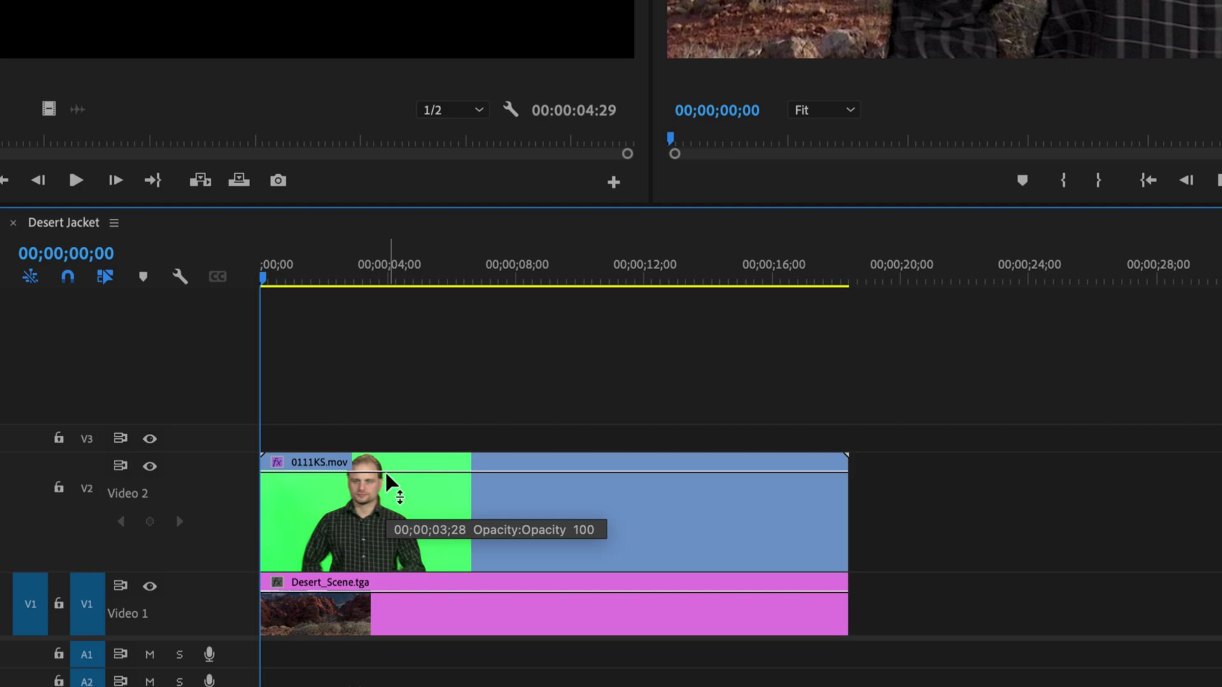
mouse_move(389, 473)
left_mouse_down()
mouse_move(389, 517)
mouse_move(388, 470)
left_mouse_up()
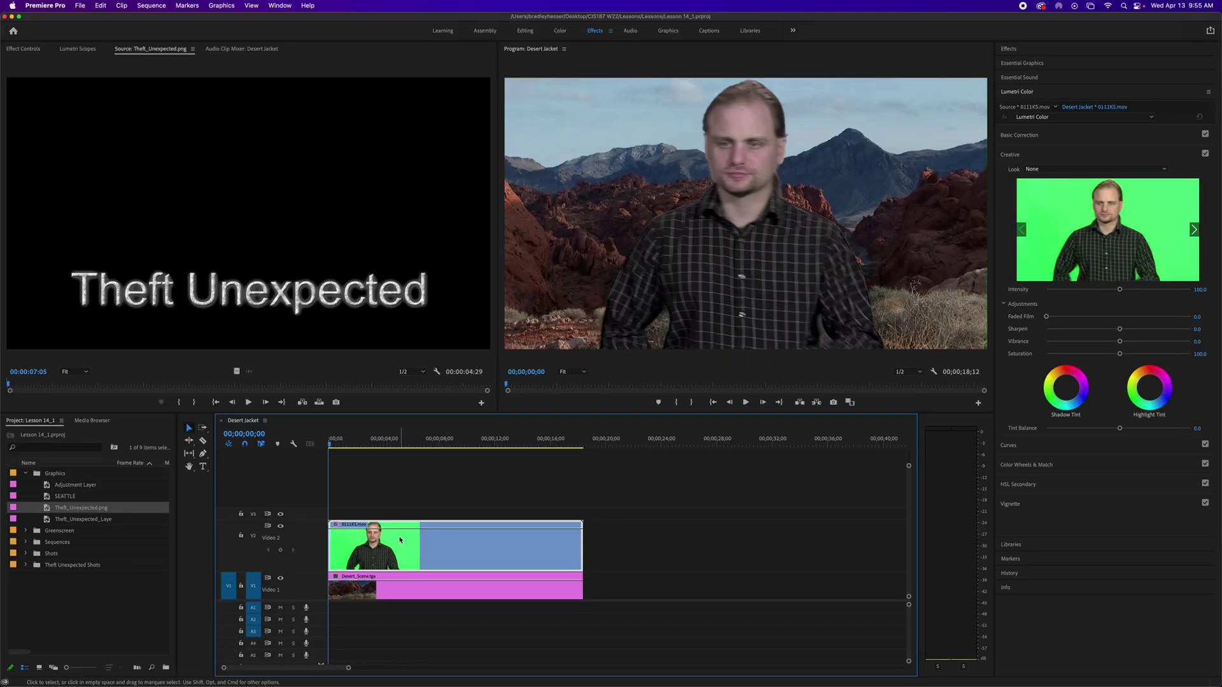
left_click_drag(396, 523, 399, 553)
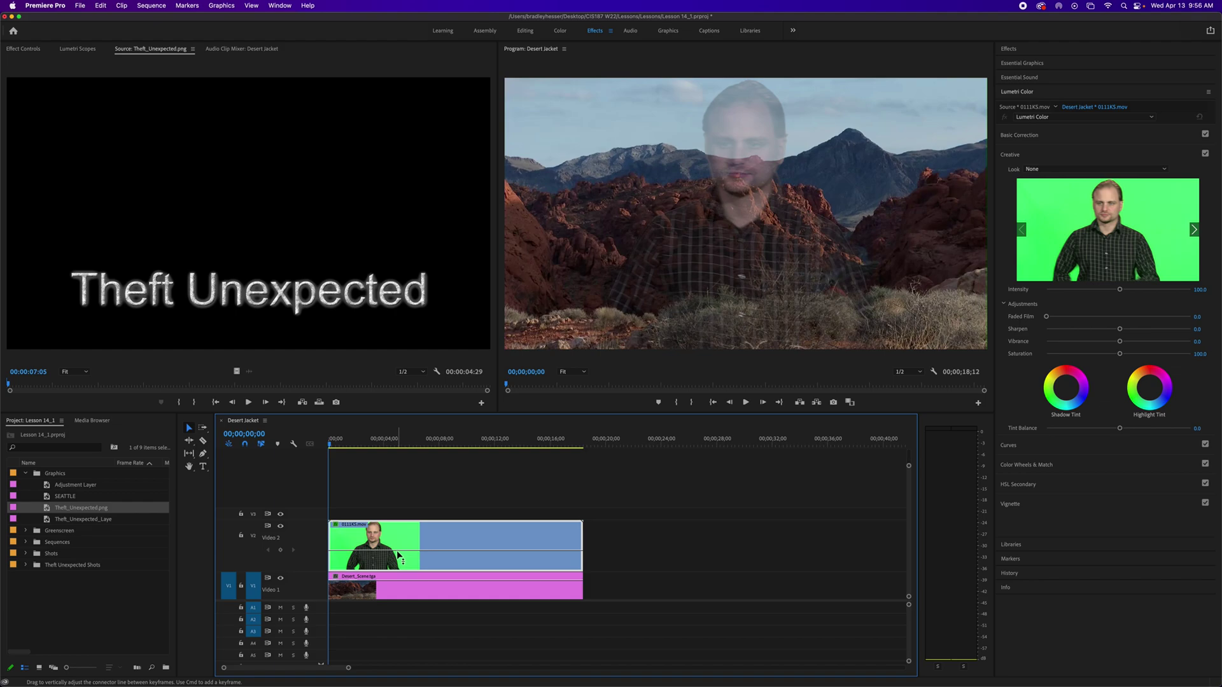
left_click_drag(399, 556, 399, 540)
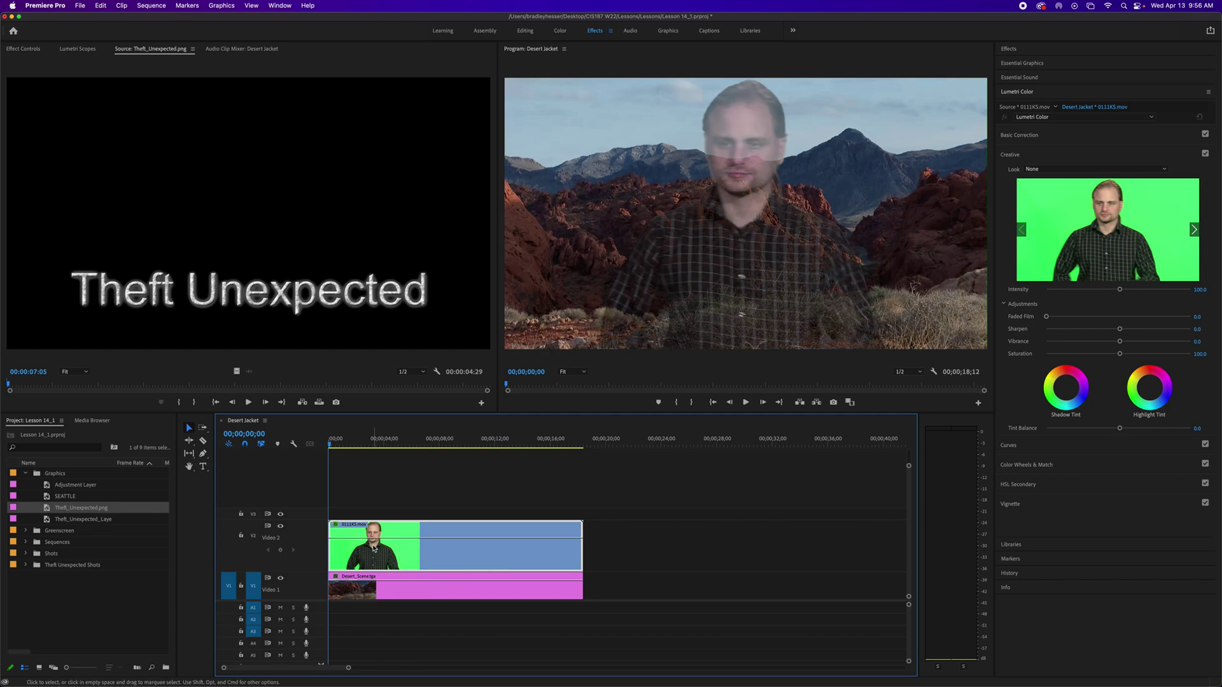
left_click_drag(401, 539, 401, 544)
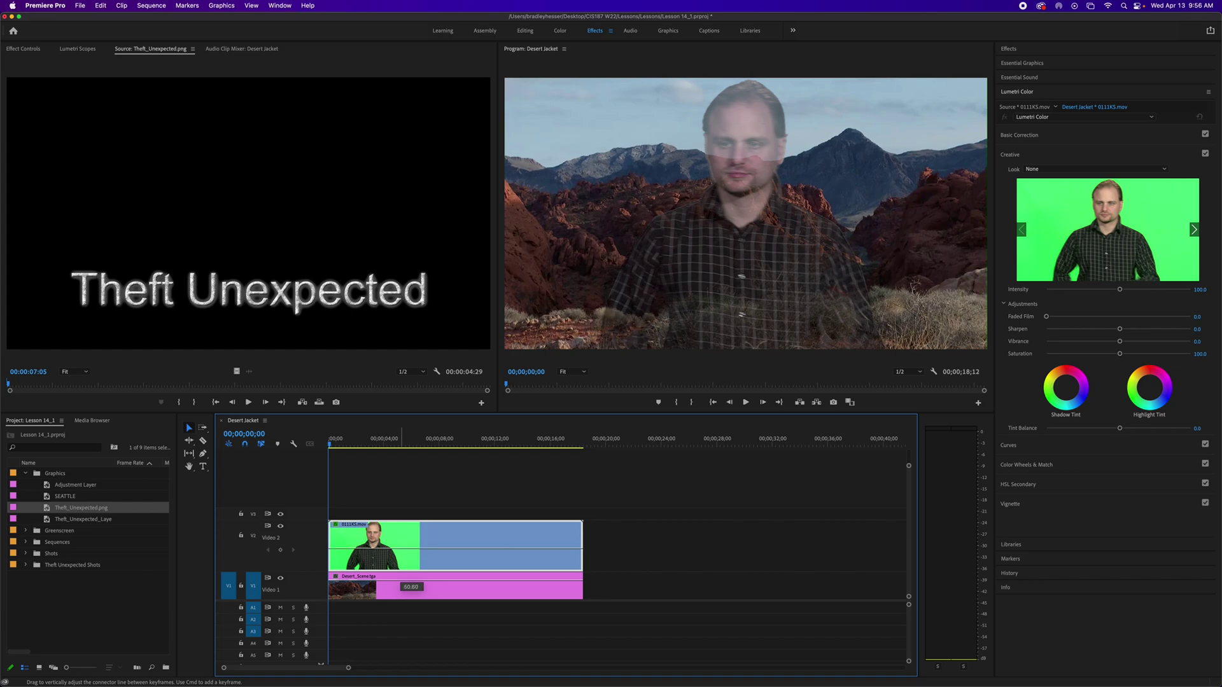
left_click_drag(401, 545, 401, 549)
left_click_drag(411, 589, 411, 588)
left_click_drag(410, 587, 410, 586)
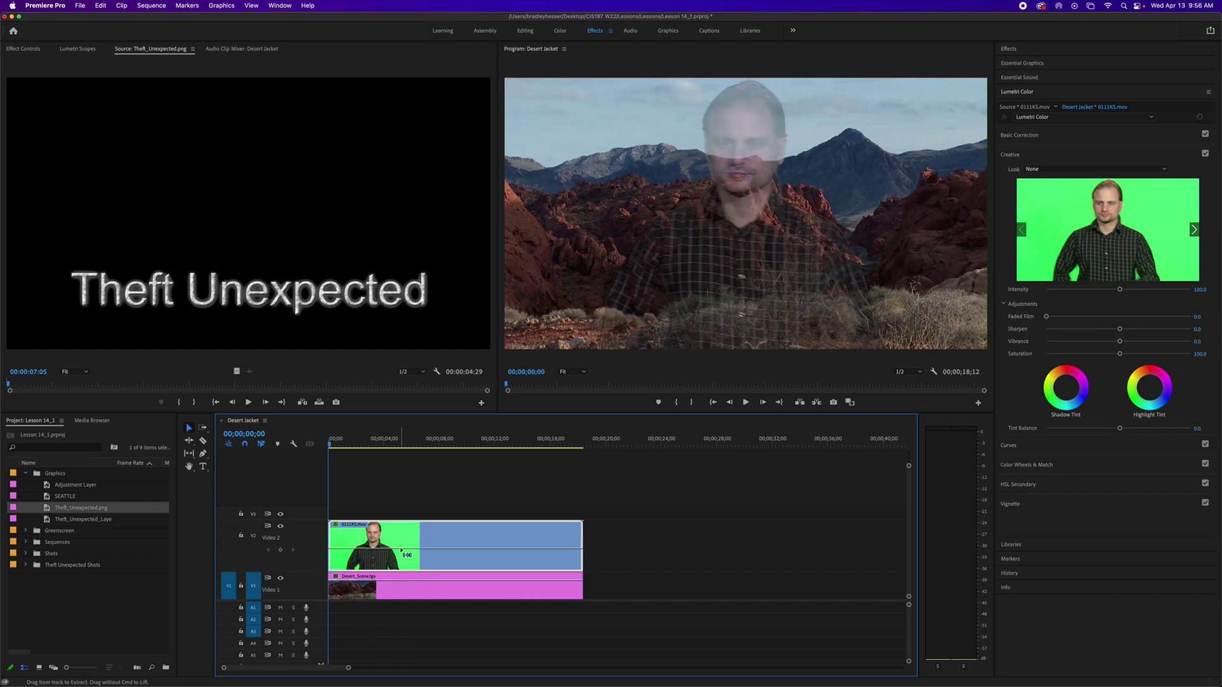
Step: Play the Desert Jacket sequence to about 00;00;07;16 to preview the semi-transparent foreground clip
mouse_move(400, 549)
key("space")
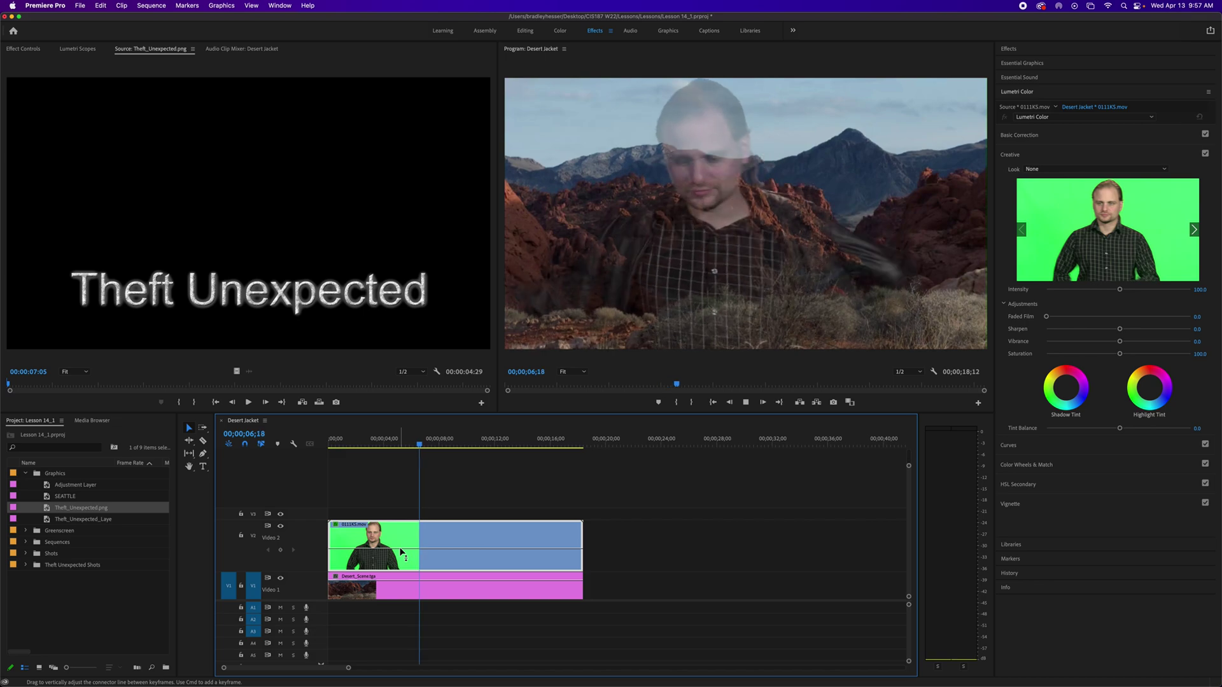
key("space")
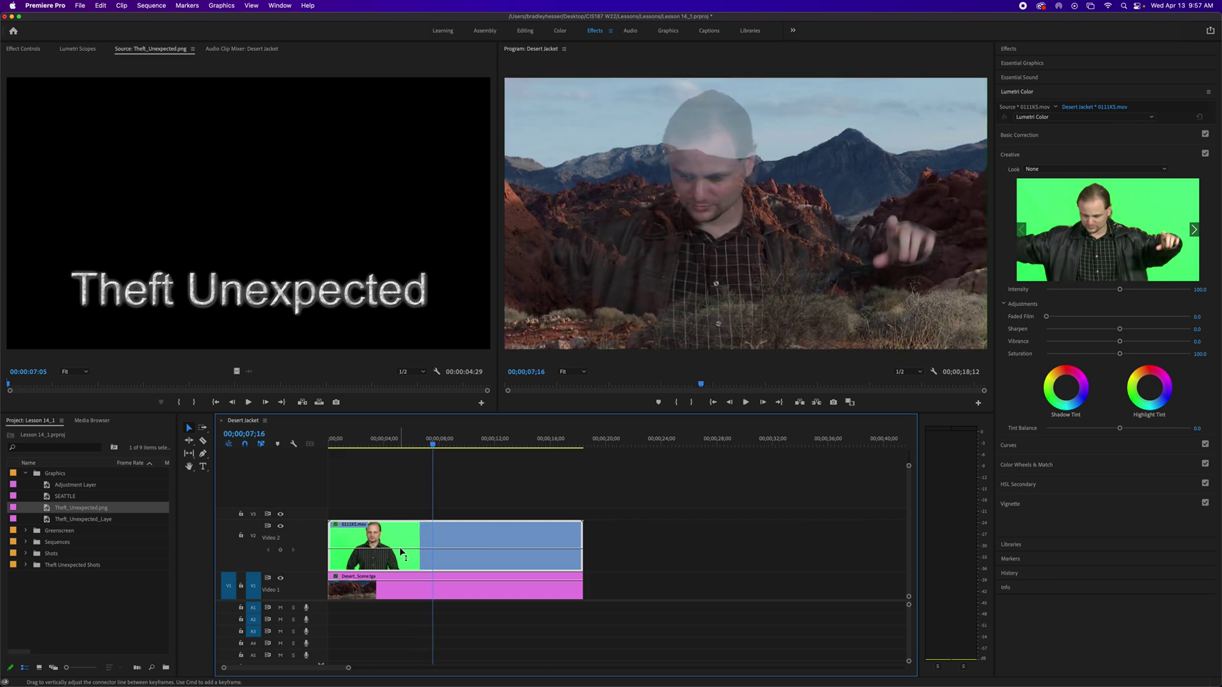
Step: Lower the opacity band of the Desert_Scene.tga clip on V1 to darken the background
left_click_drag(415, 581, 415, 591)
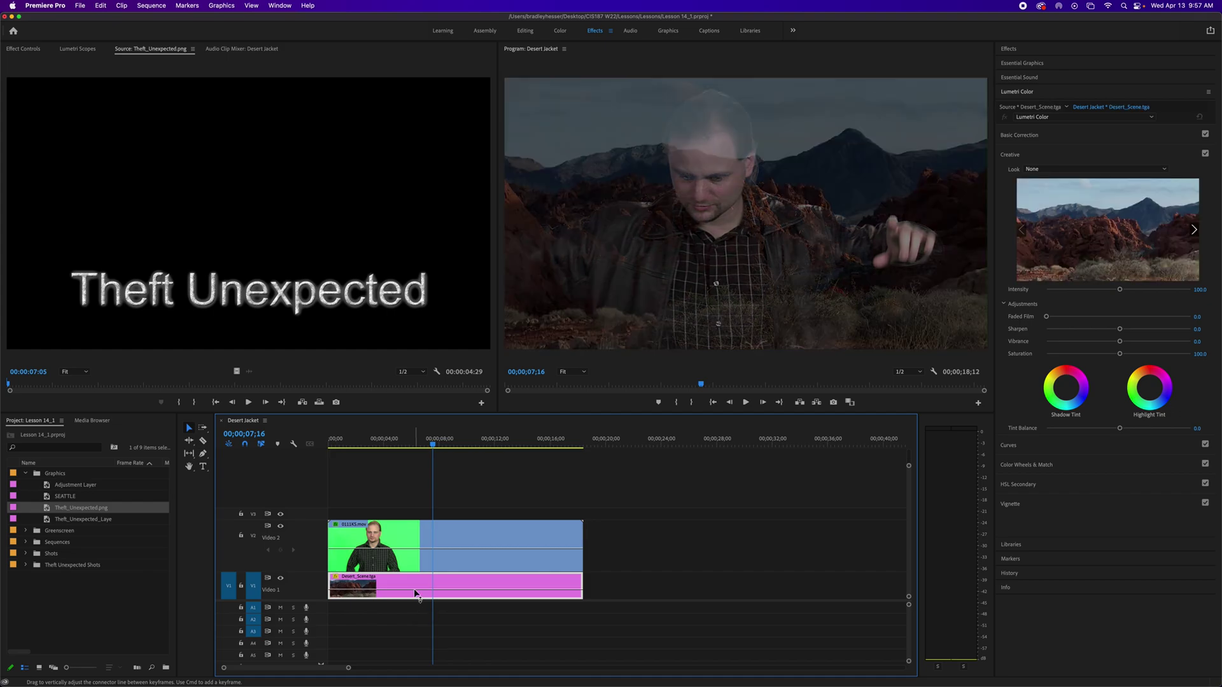
Step: Raise the opacity band of the Desert_Scene.tga clip on V1 to brighten the background again
mouse_move(418, 589)
left_click(411, 591)
left_click_drag(410, 592, 410, 578)
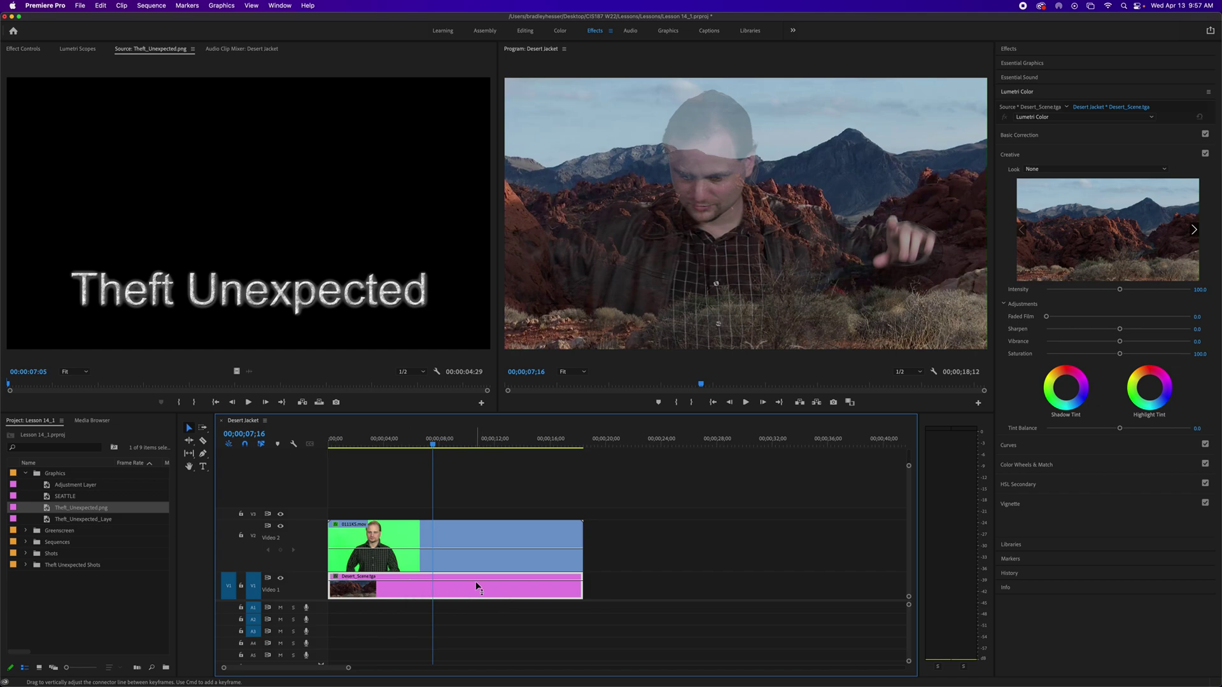
Step: Show the effect settings of the 0111KS.mov clip on V2 and turn its Ultra Key effect off and on again
left_click(376, 546)
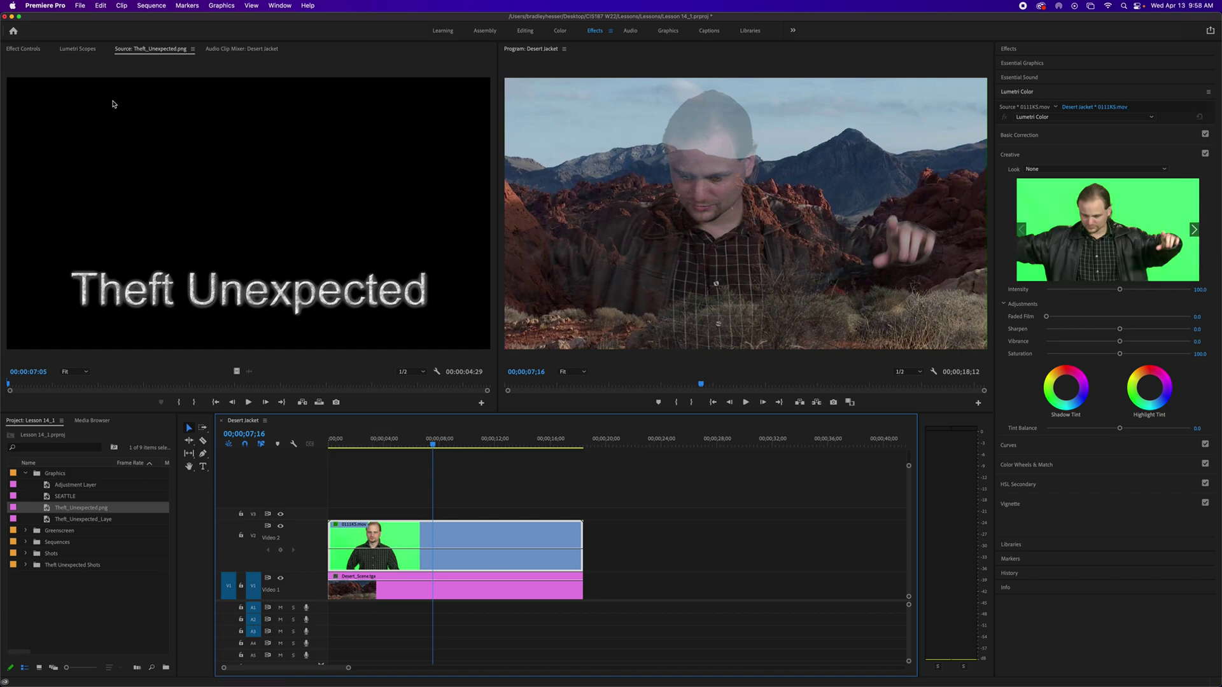
left_click(23, 50)
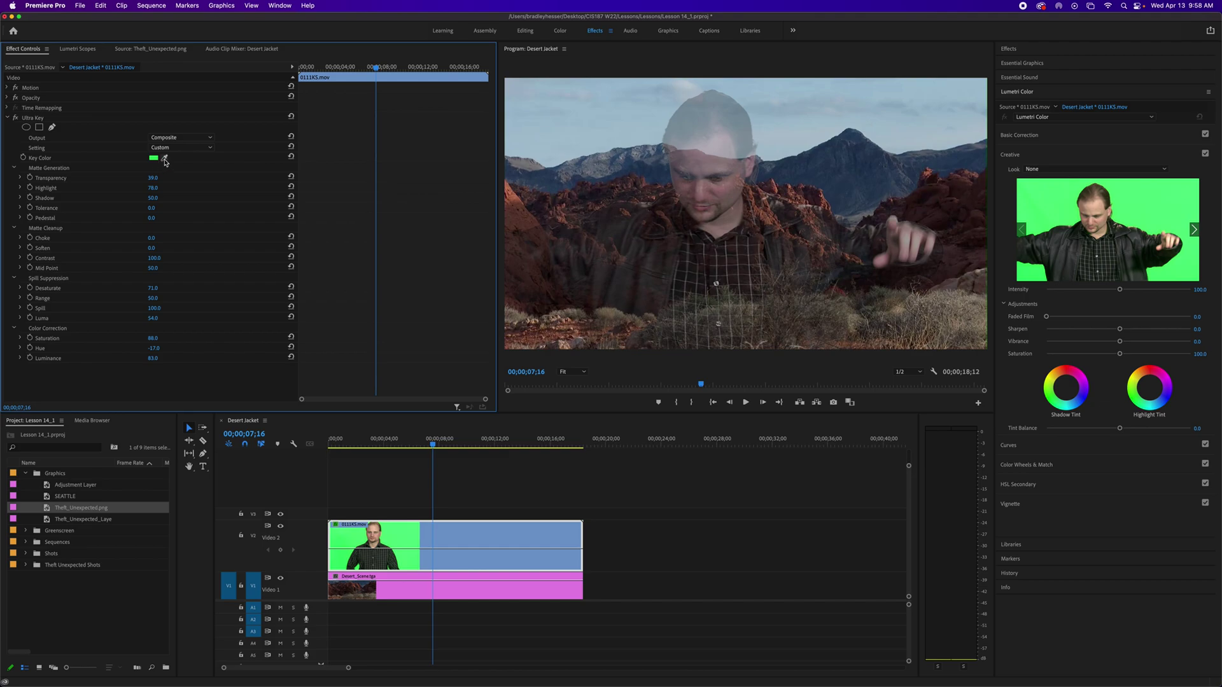
left_click(15, 118)
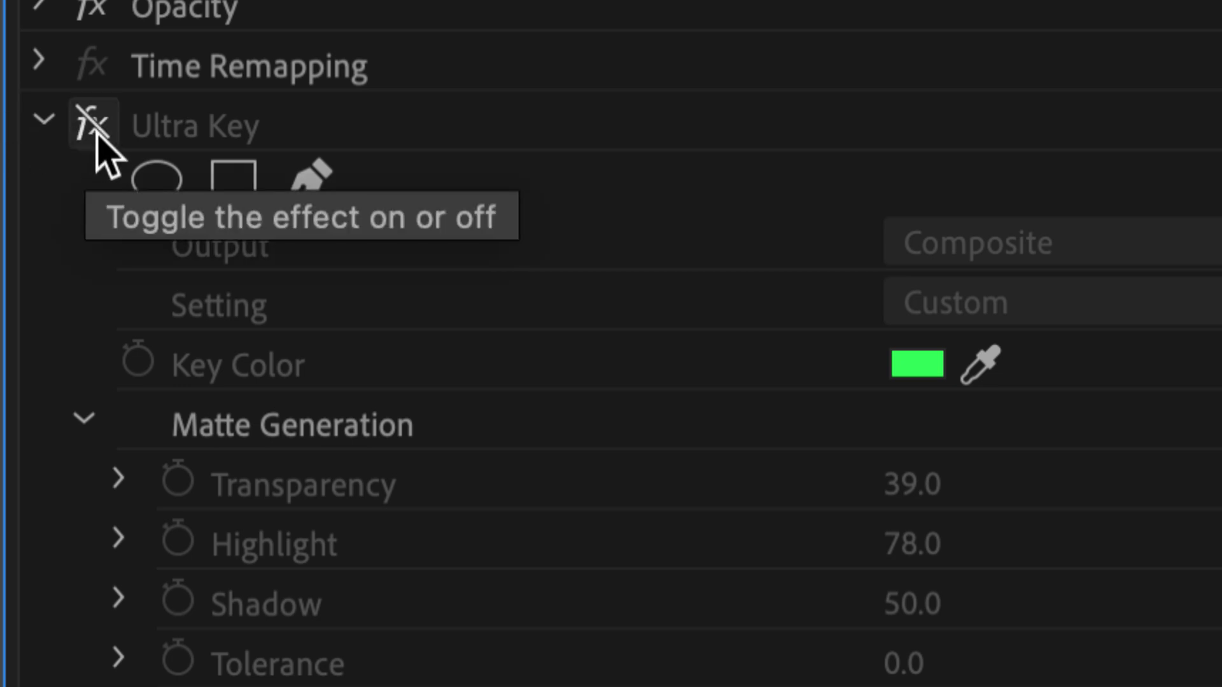
left_click(96, 132)
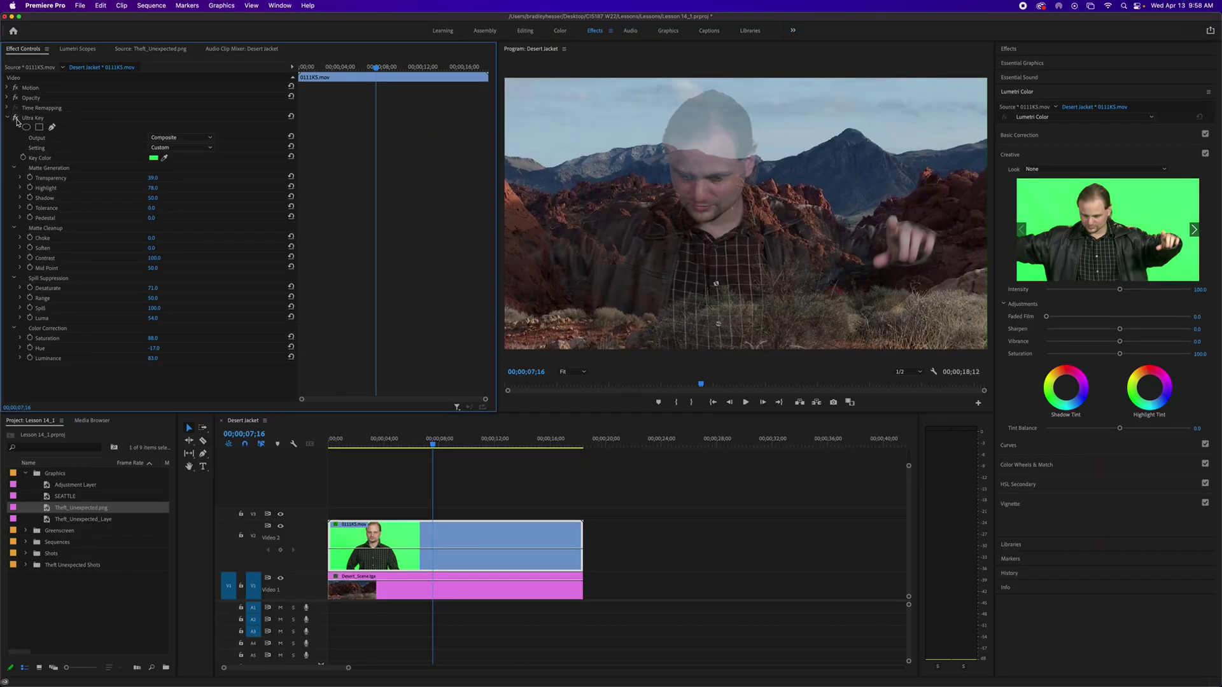
Step: Try to sample a new Ultra Key key color from the footage with the eyedropper, denying the screen recording request
left_click(164, 157)
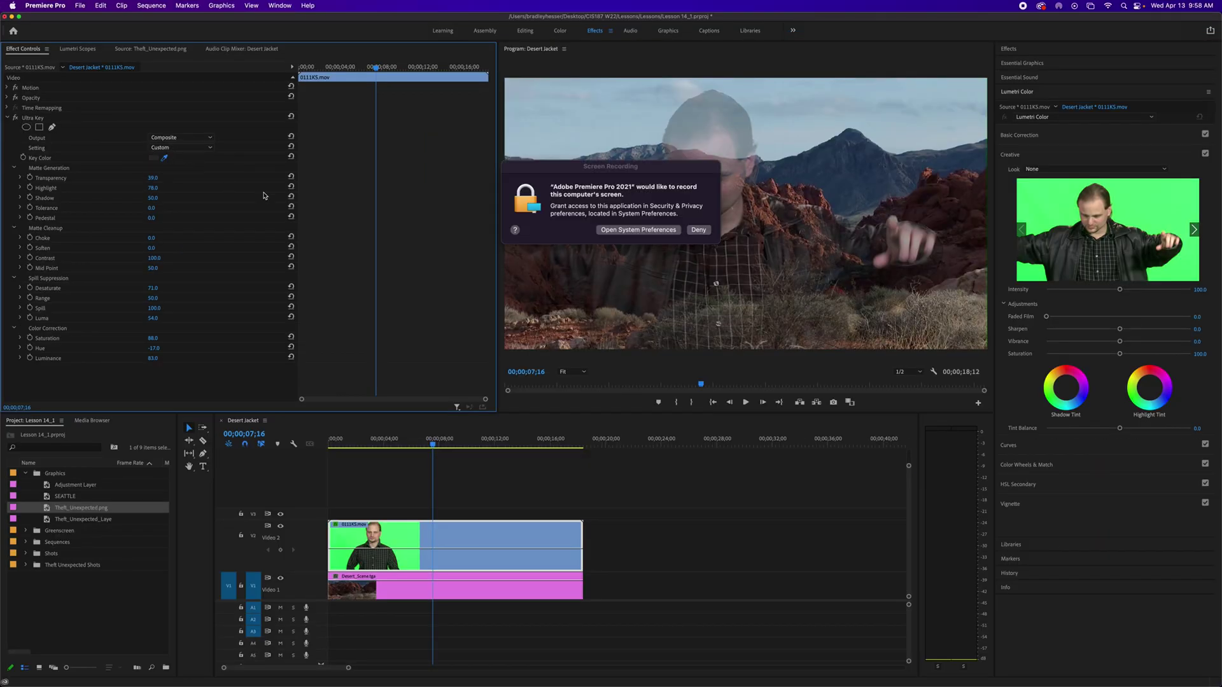
left_click(706, 230)
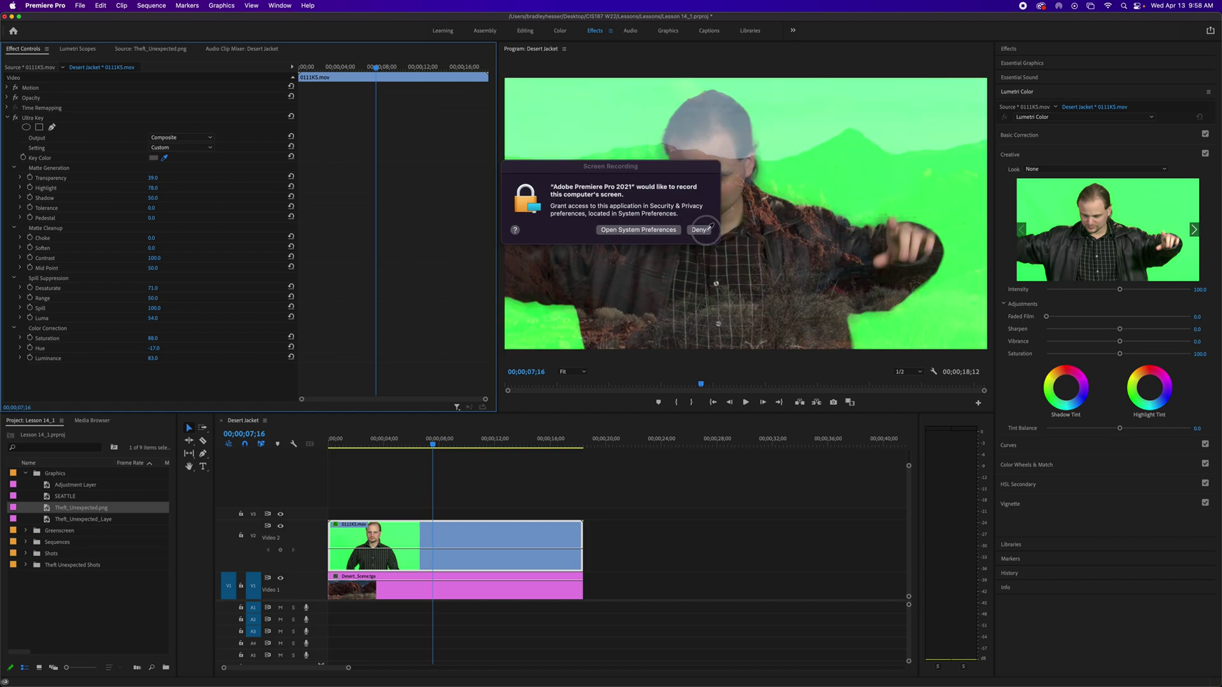
left_click(699, 234)
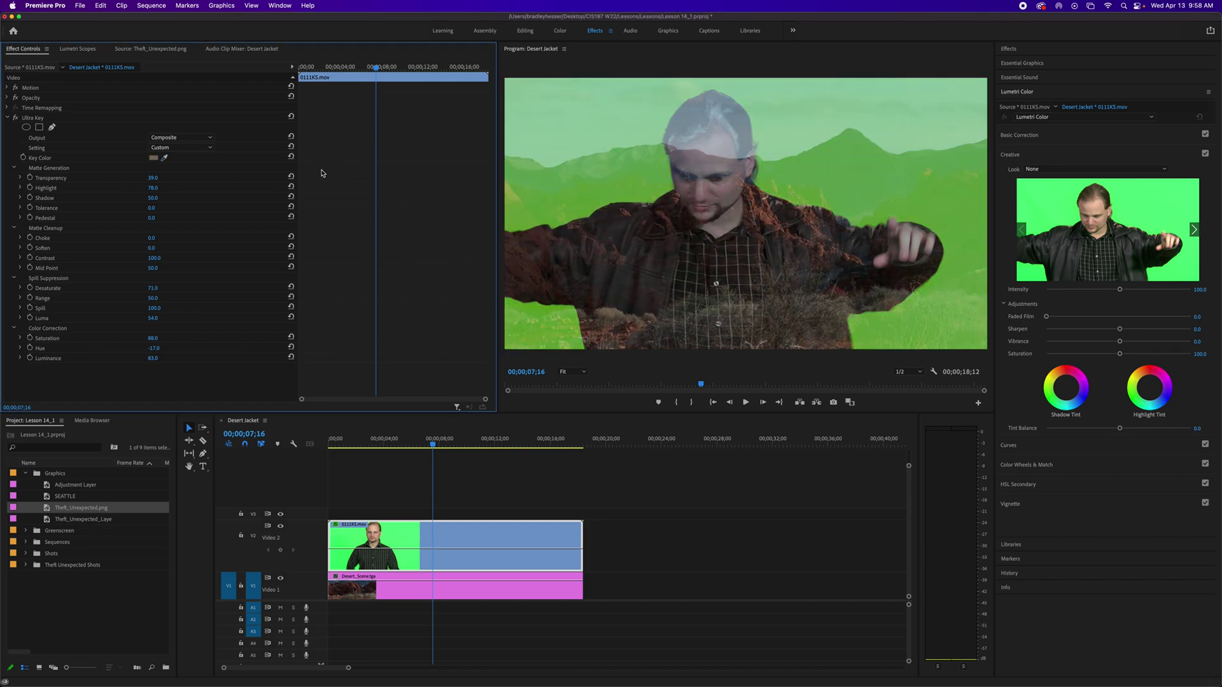
left_click(165, 157)
left_click(165, 158)
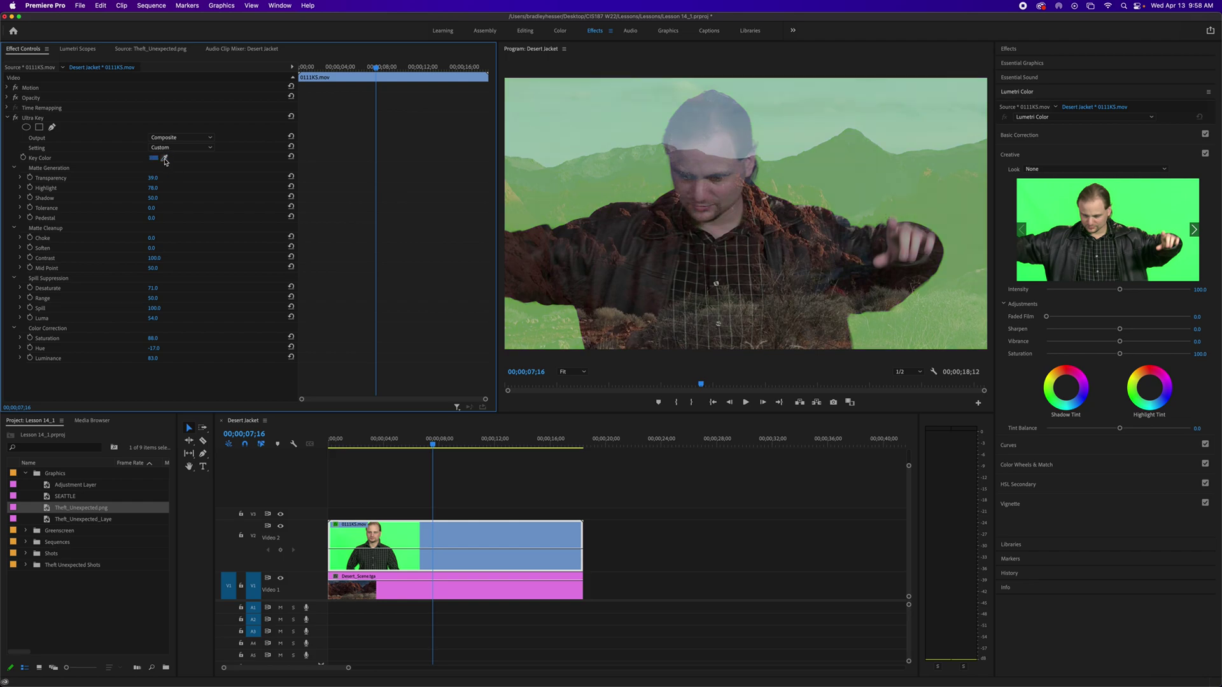
left_click(641, 203)
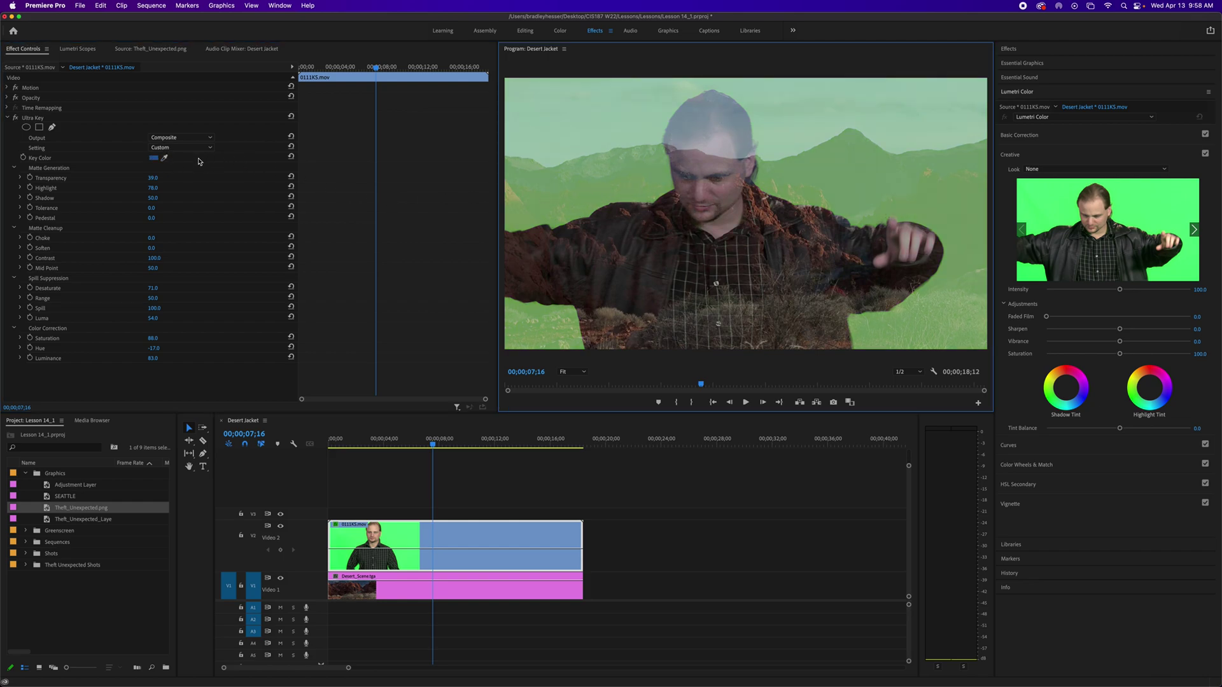
left_click(165, 159)
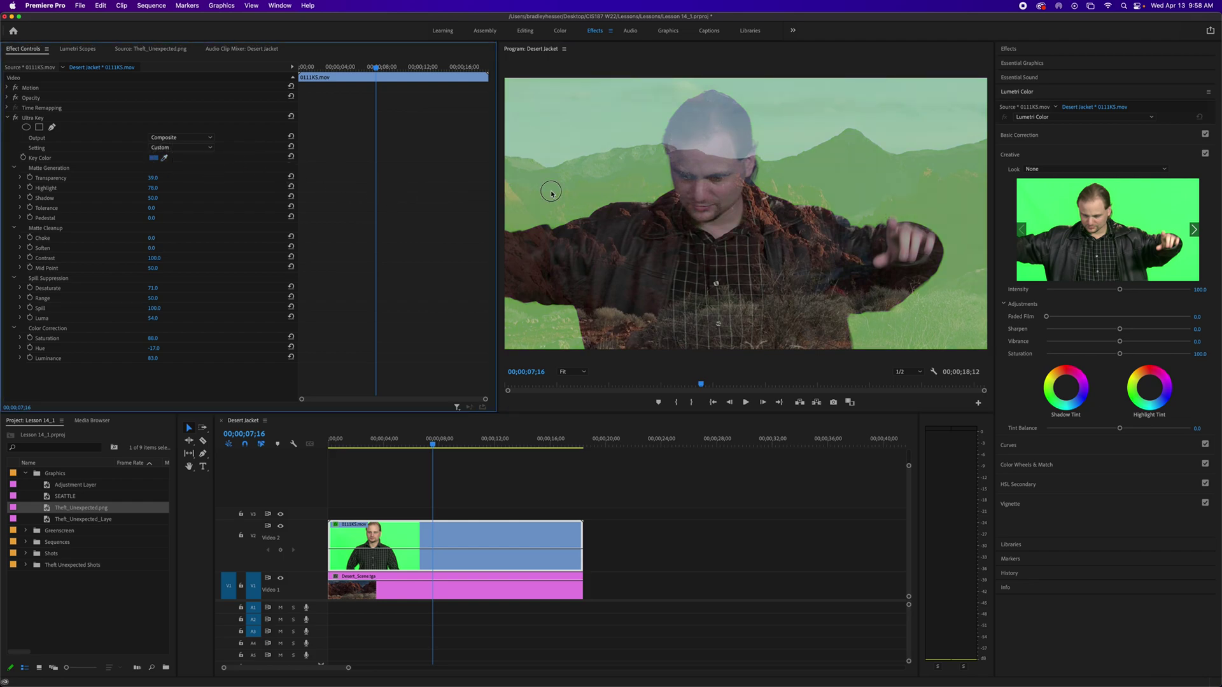
Step: Choose a green as the Ultra Key key color in the Color Picker
left_click(155, 158)
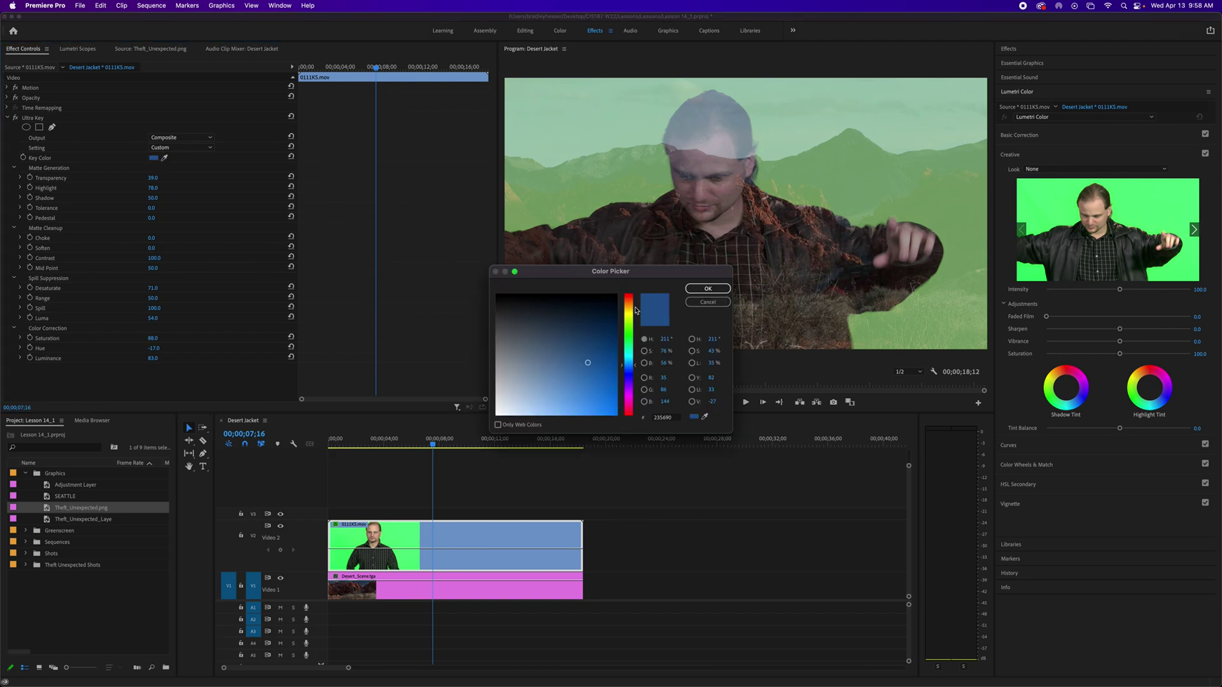
left_click(629, 339)
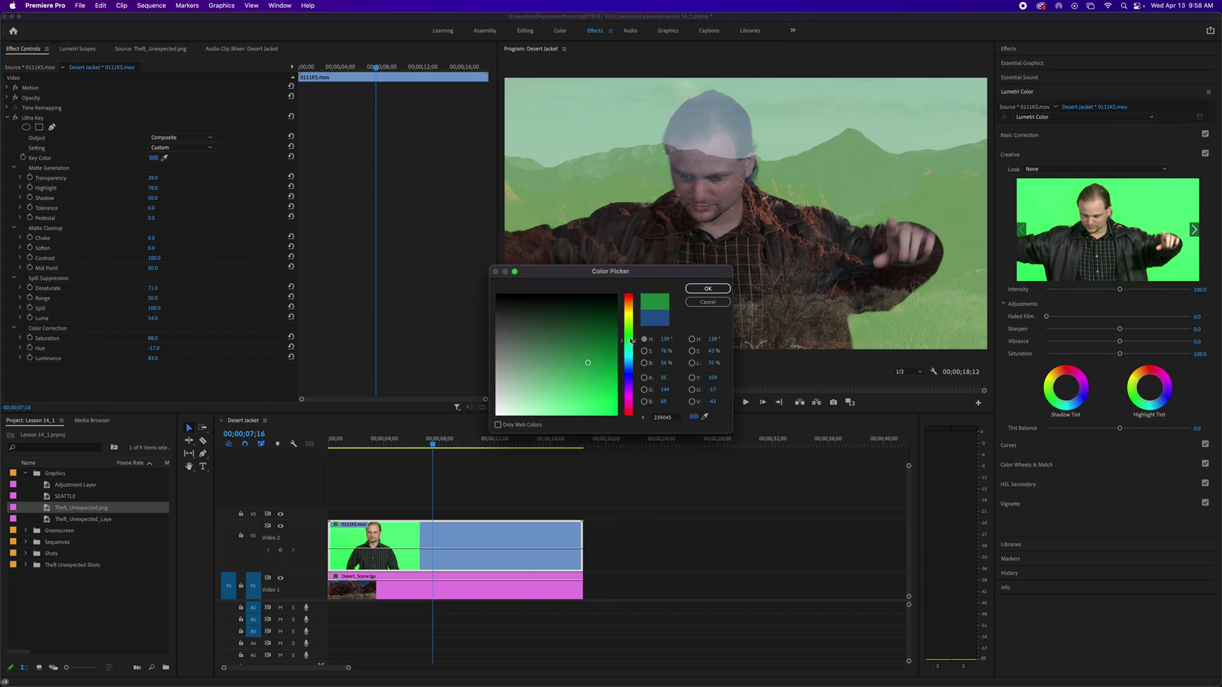
left_click(629, 334)
left_click(708, 289)
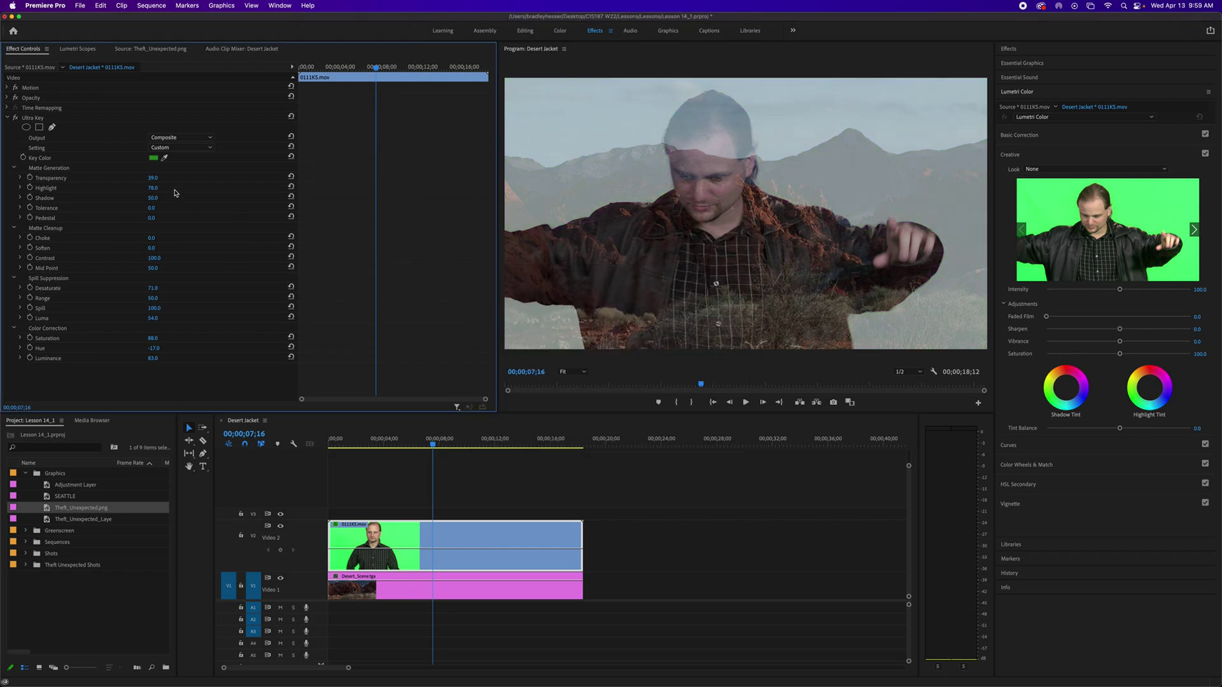
Step: Try sampling the Ultra Key key color once more and undo the key color changes to restore the original bright green
left_click(164, 159)
left_click(184, 190)
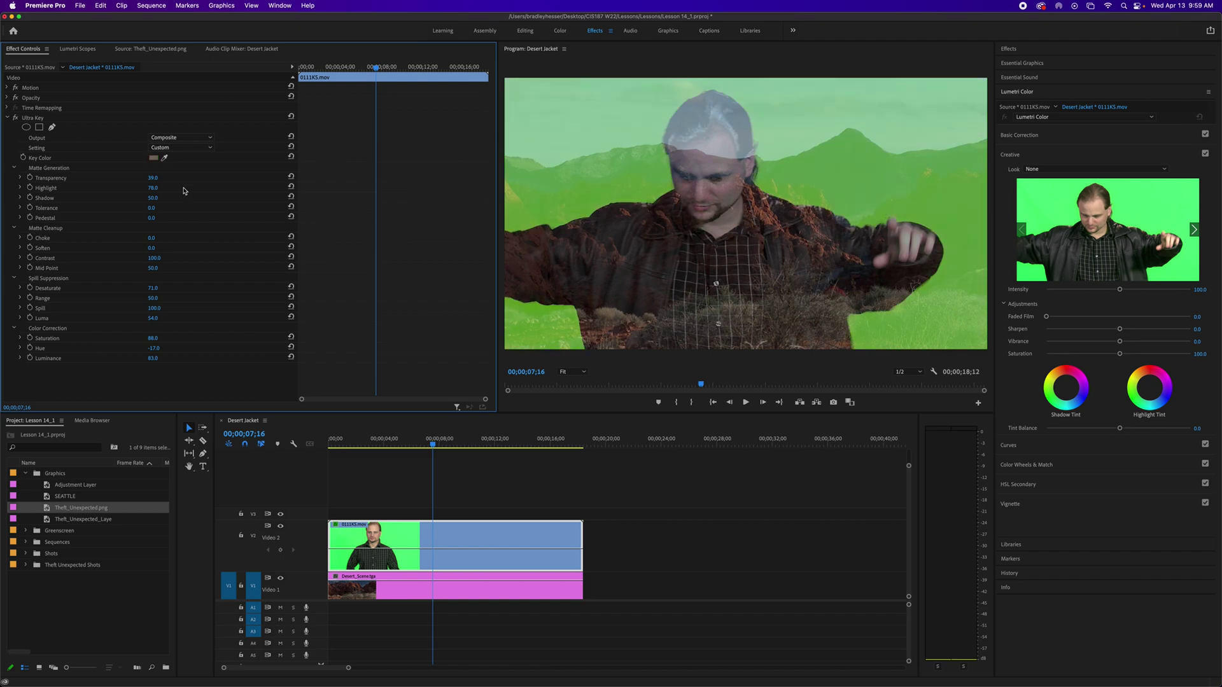
key("super+z")
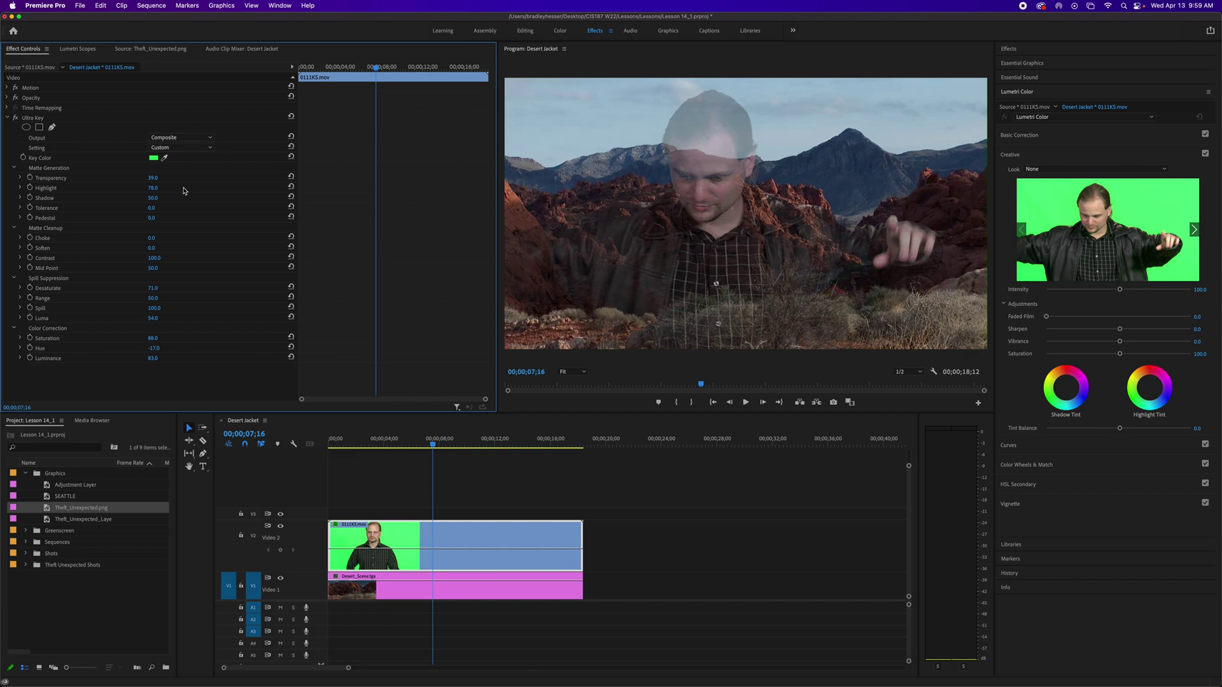
left_click(164, 158)
Step: Open the Theft Unexpected sequence from the Sequences bin
left_click(25, 474)
left_click(25, 497)
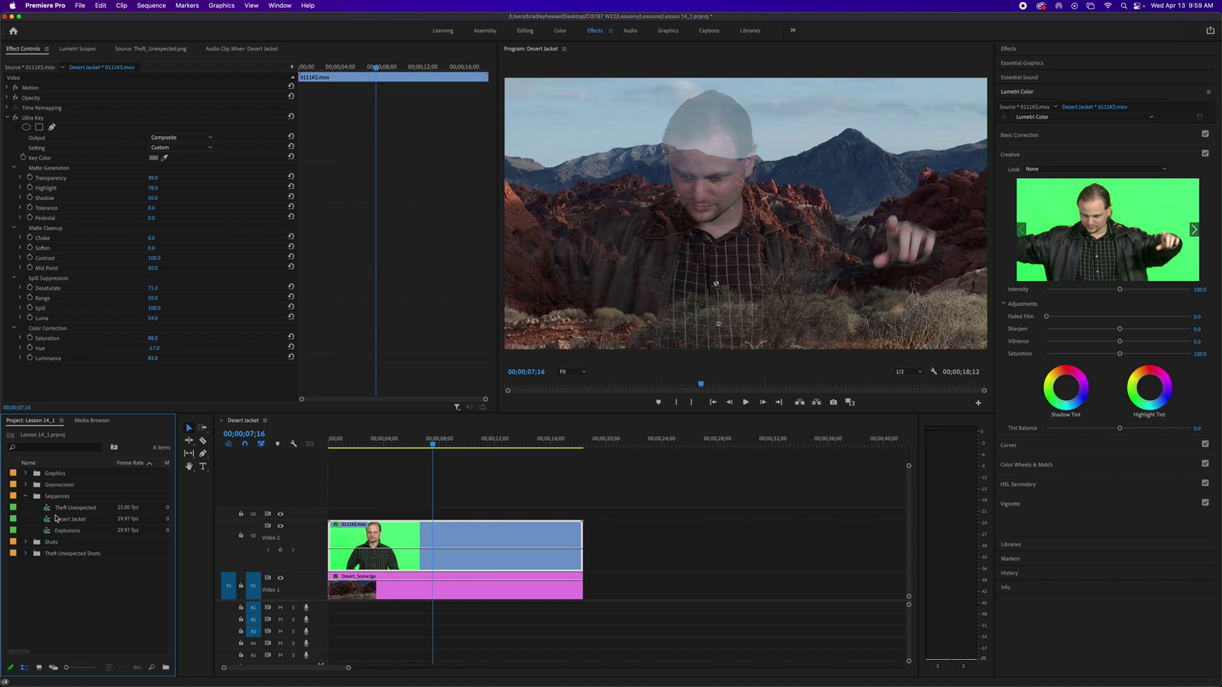
double_click(96, 508)
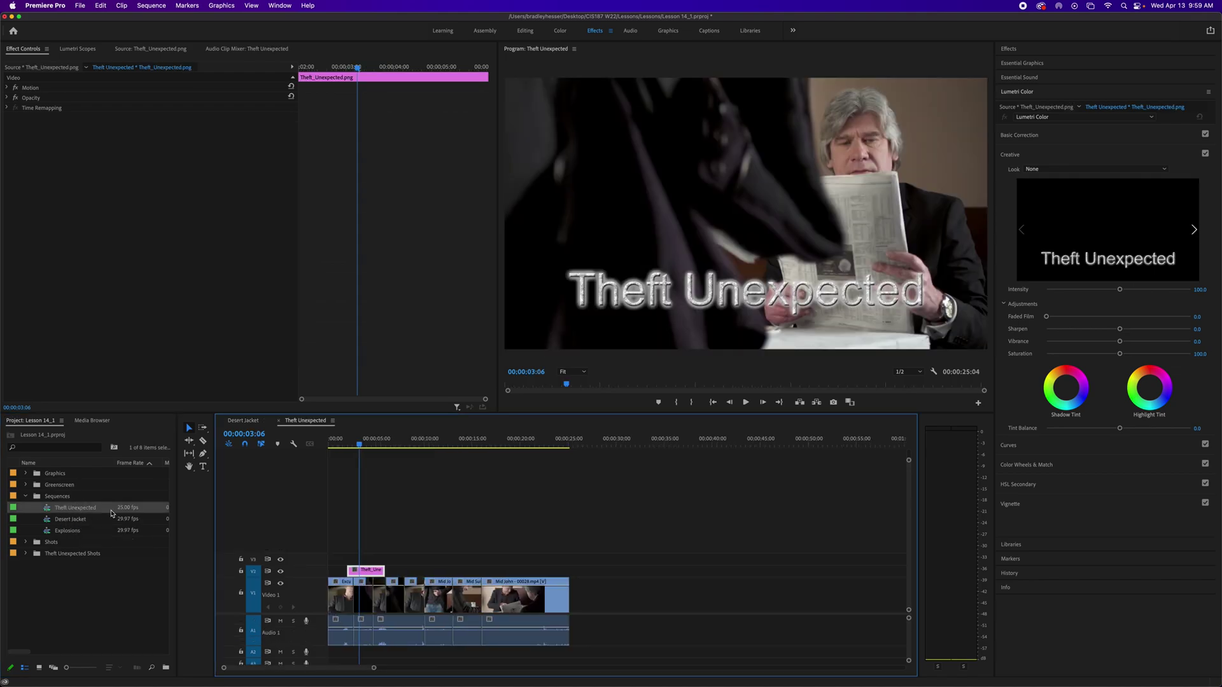
Step: Play the Theft Unexpected sequence from its start and return the playhead to the title at 00:00:03:16
key("Home")
key("space")
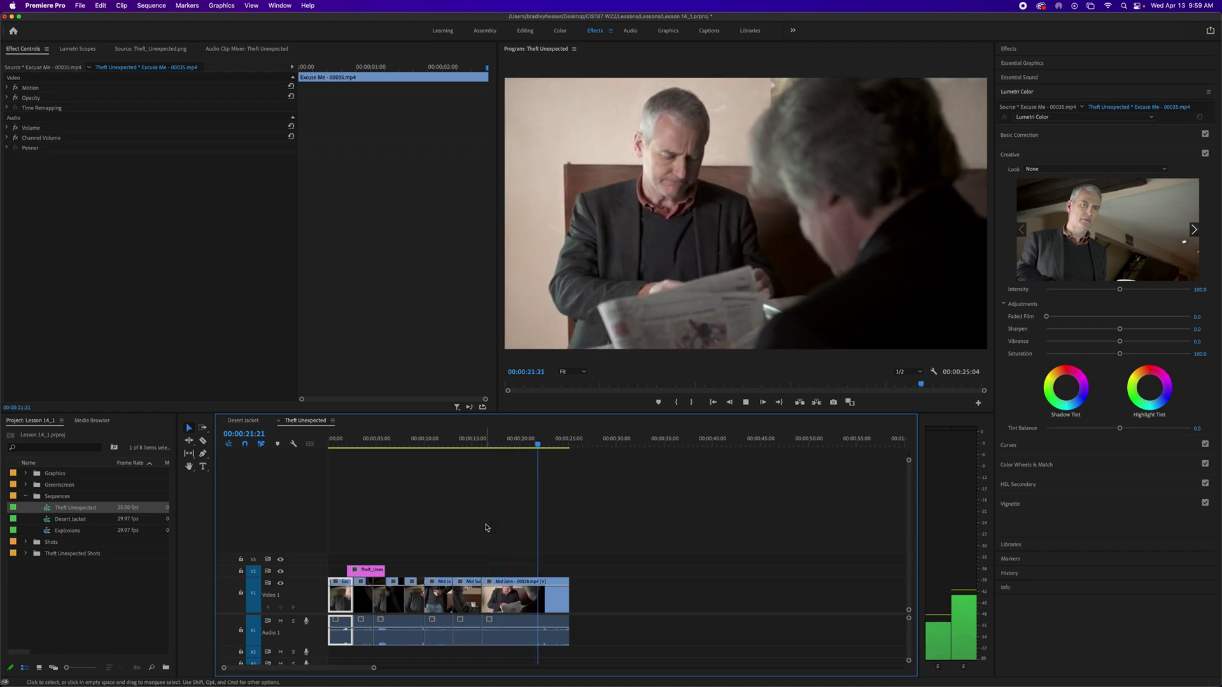
key("space")
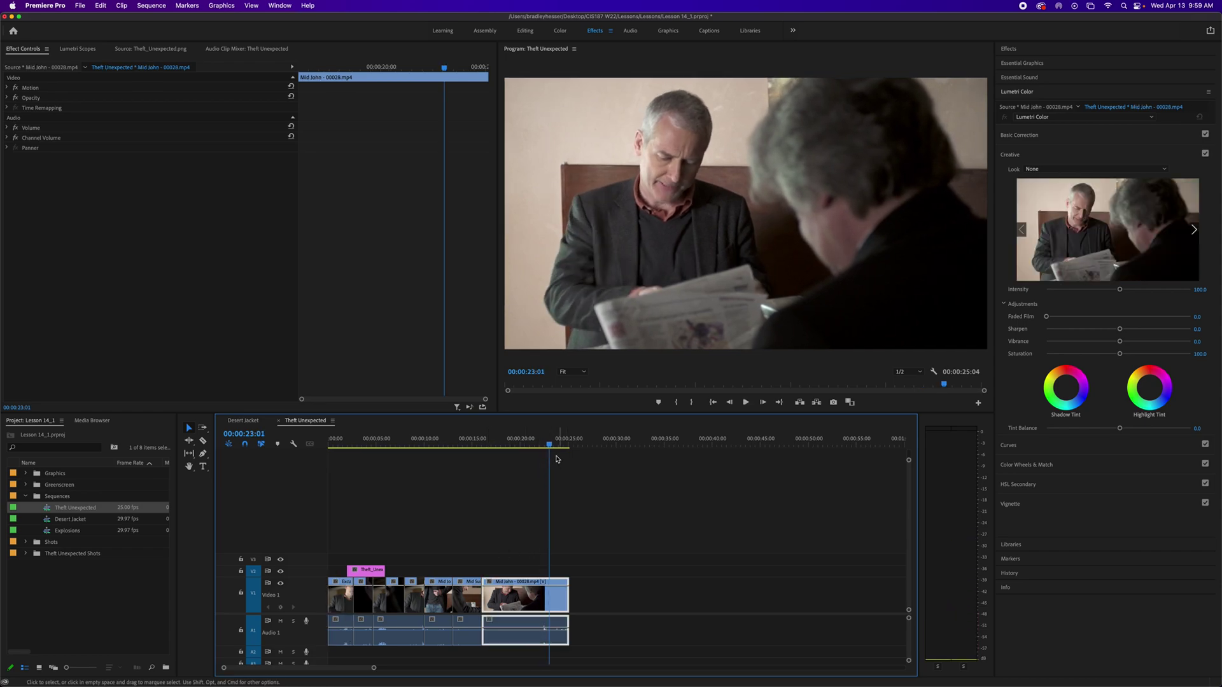
left_click_drag(549, 445, 361, 469)
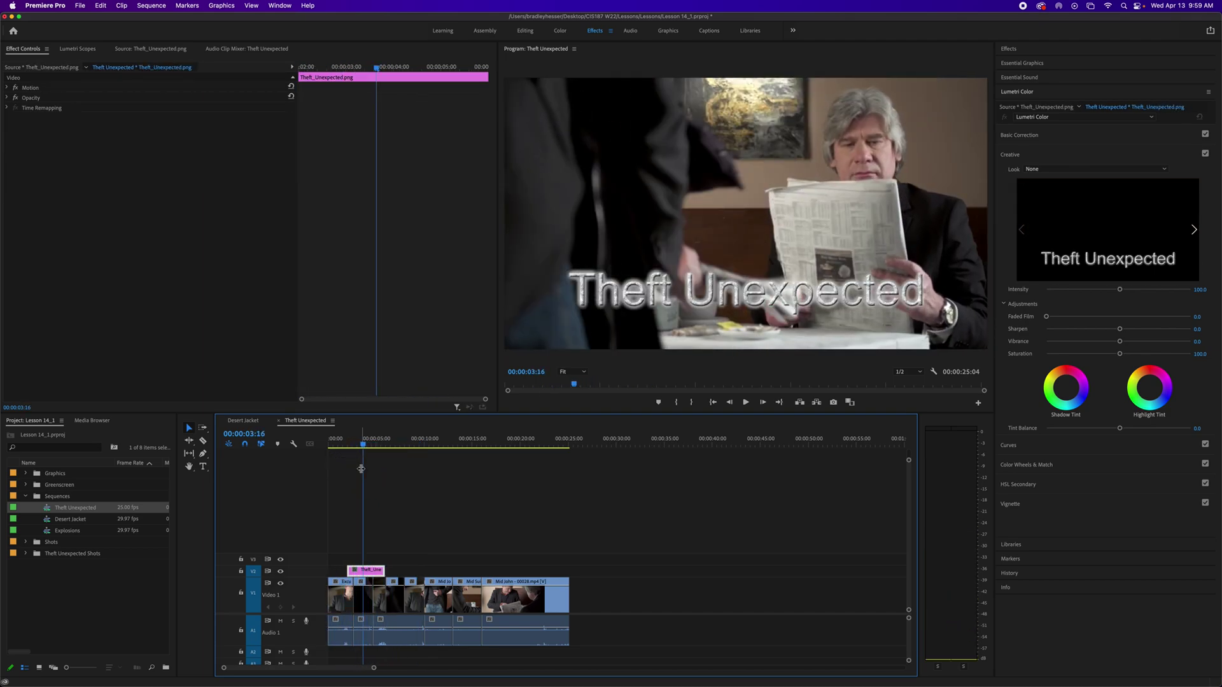
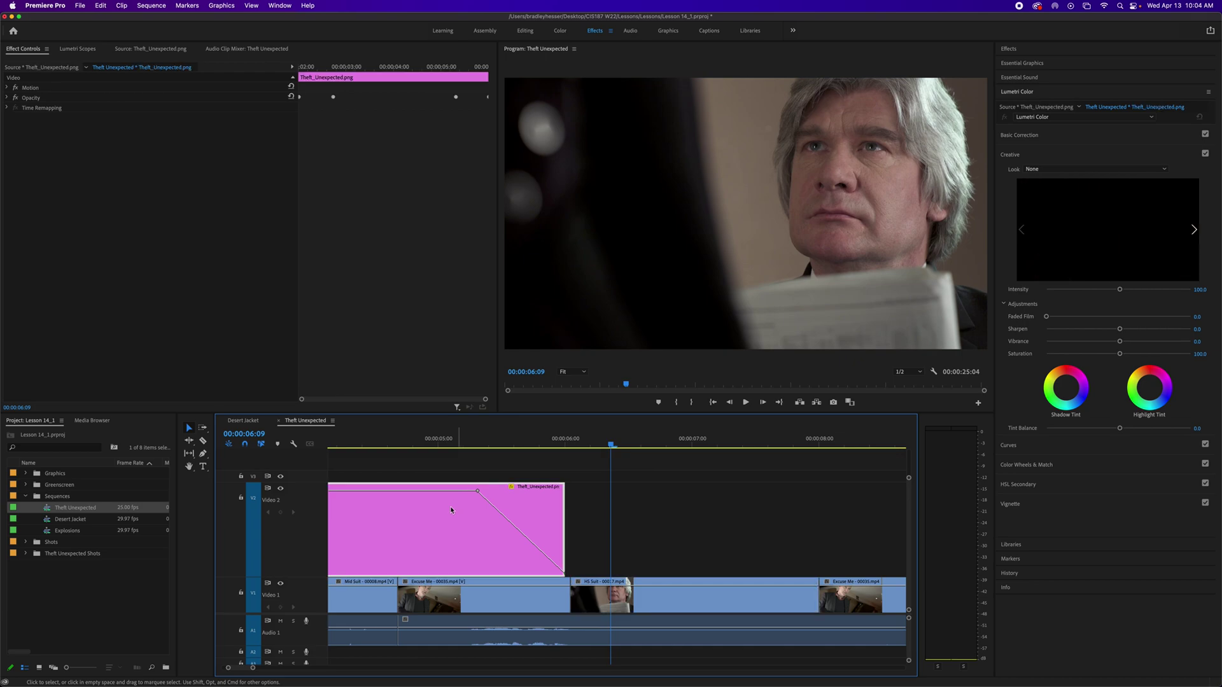
Step: Expand the Opacity settings of Theft_Unexpected.png and try adding and removing an opacity keyframe at 00:00:03:16
left_click(7, 98)
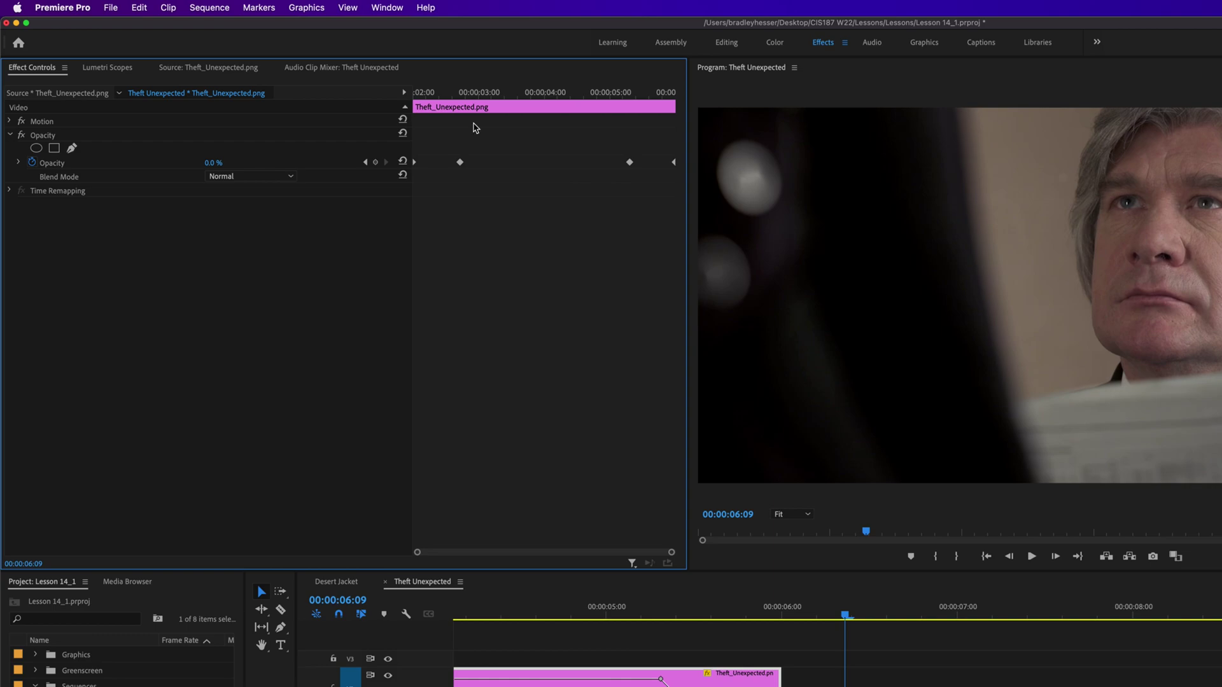
left_click(946, 64)
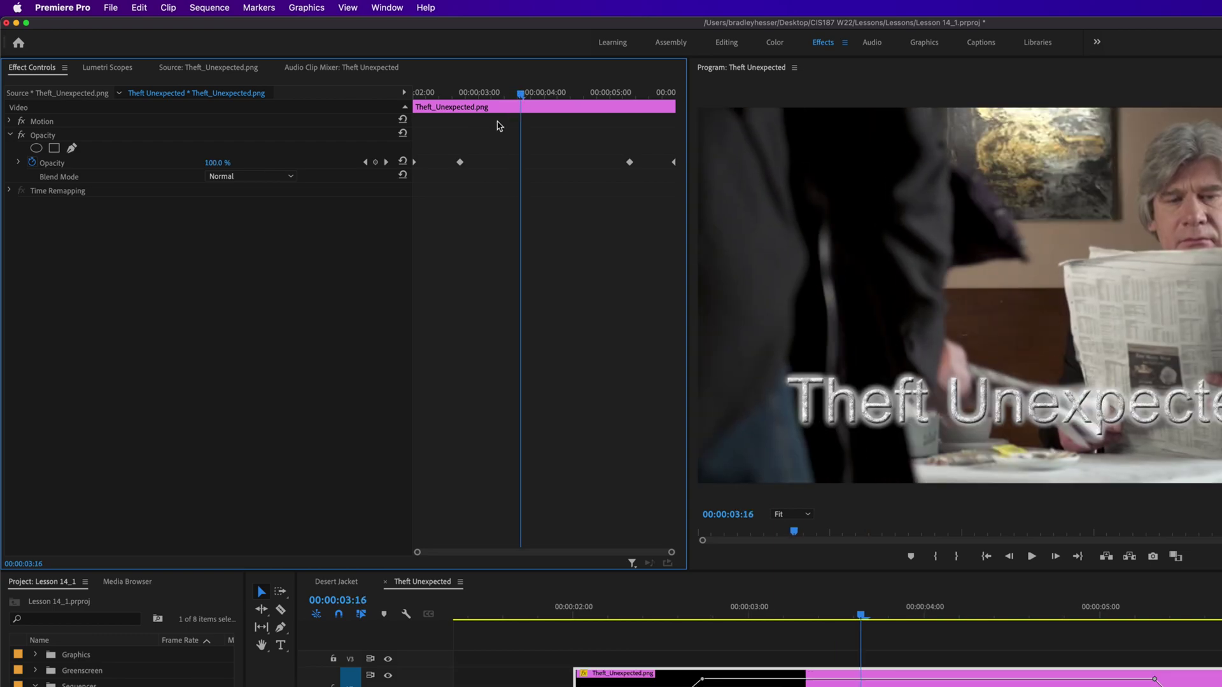
left_click(376, 162)
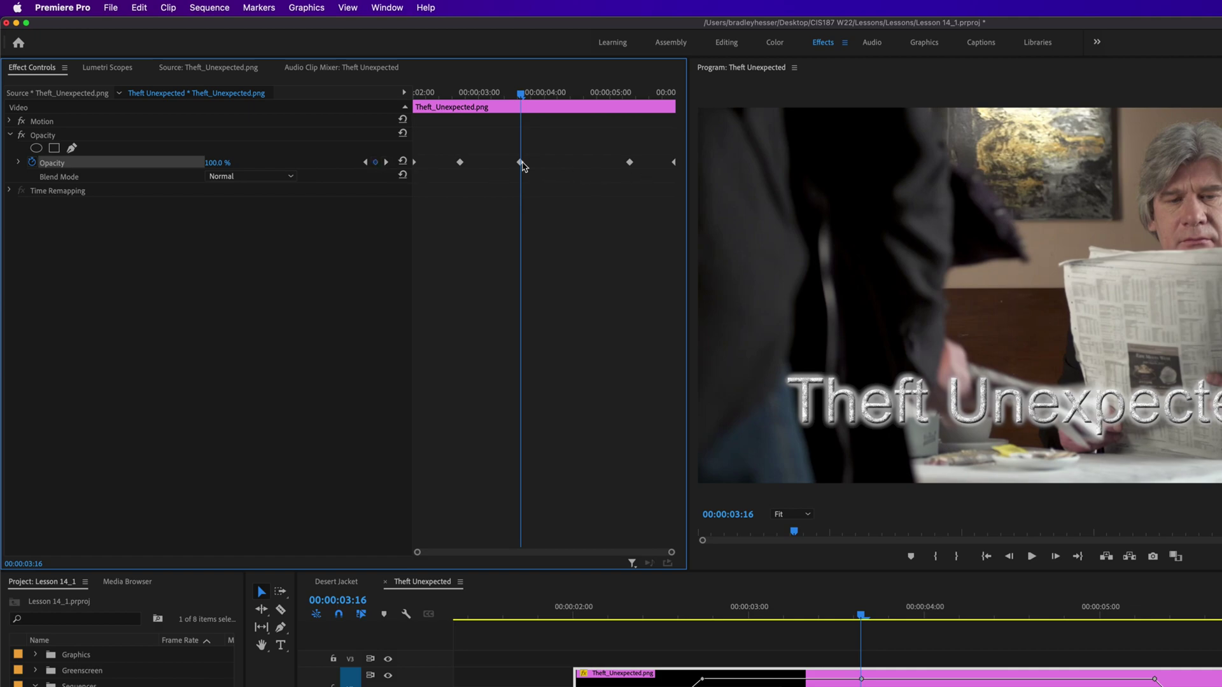
left_click(522, 165)
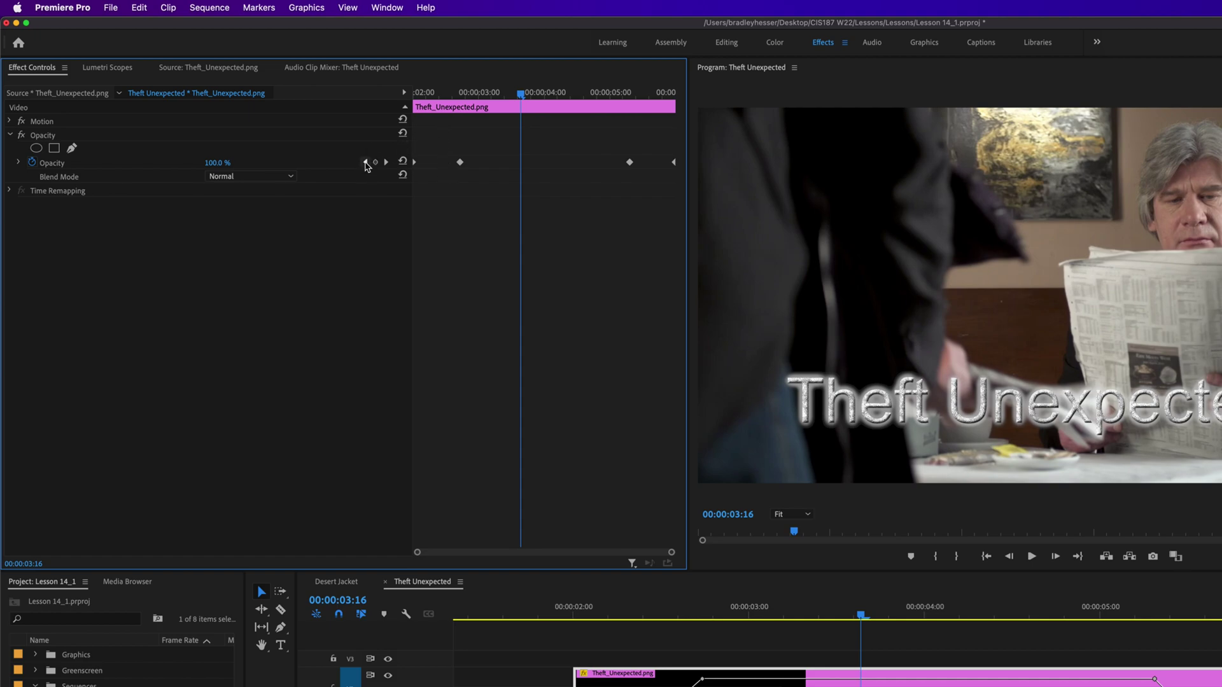
Step: Step back through the title clip's opacity keyframes and return to the one at 00:00:02:18
left_click(366, 163)
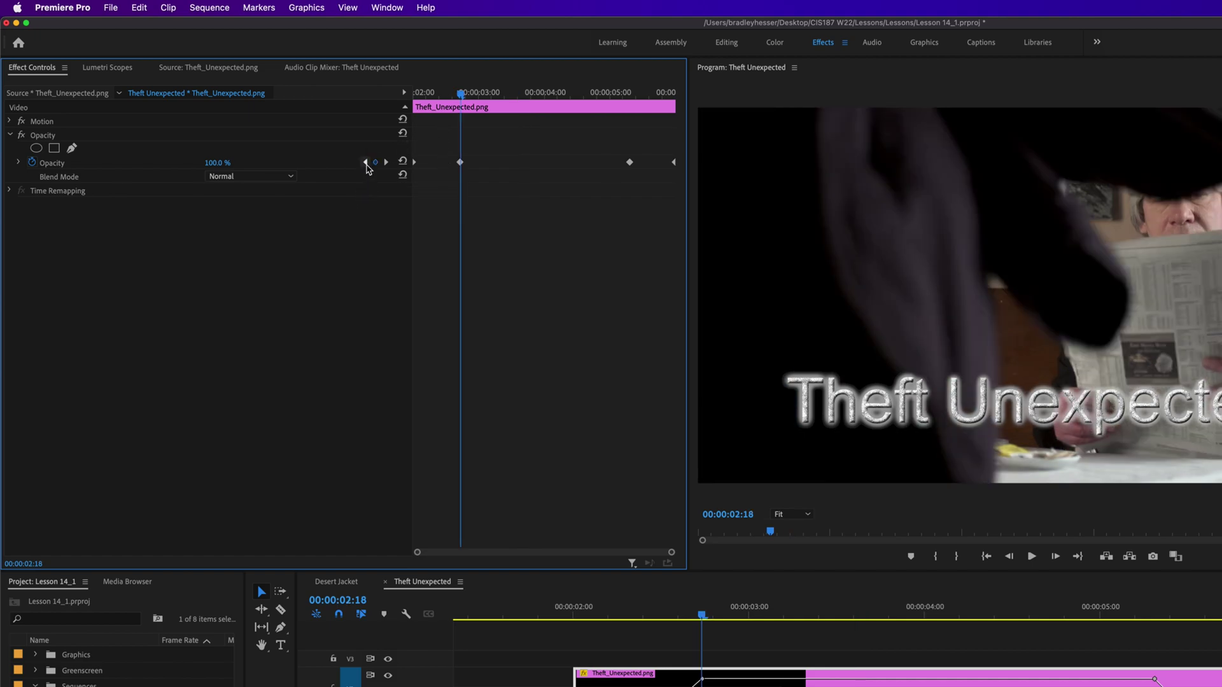
left_click(367, 163)
left_click(386, 163)
Step: Turn off opacity animation on the title clip, deleting its keyframes, and undo the deletion
left_click(33, 165)
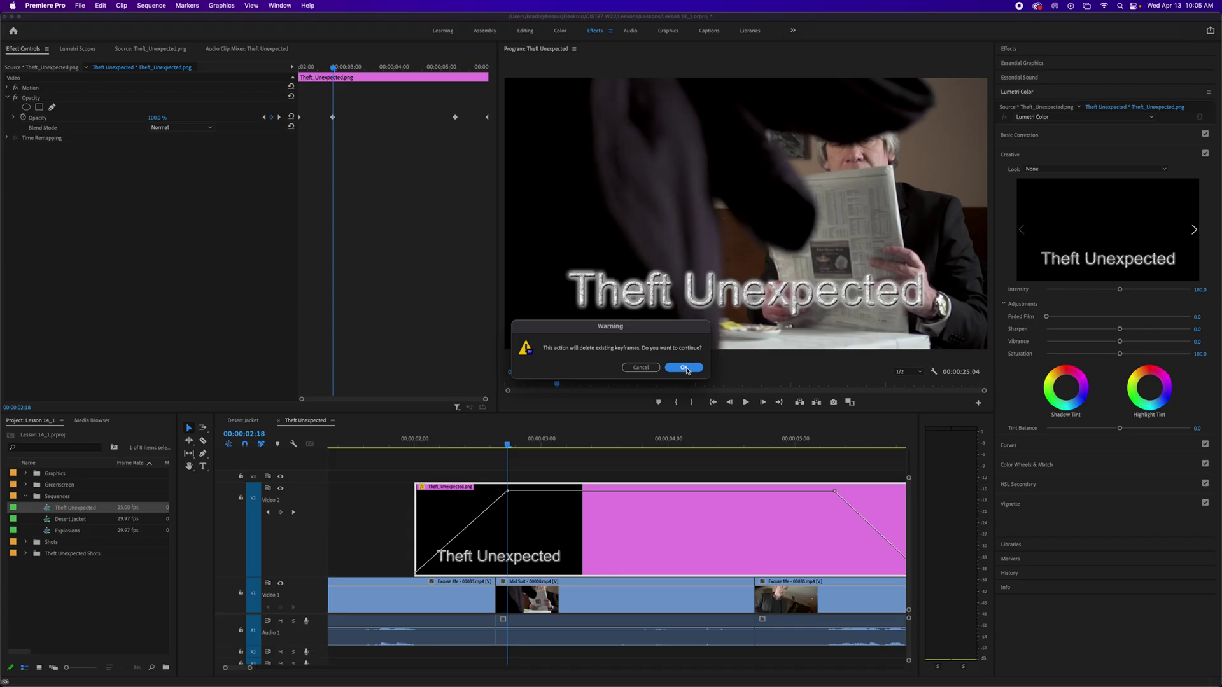
left_click(684, 367)
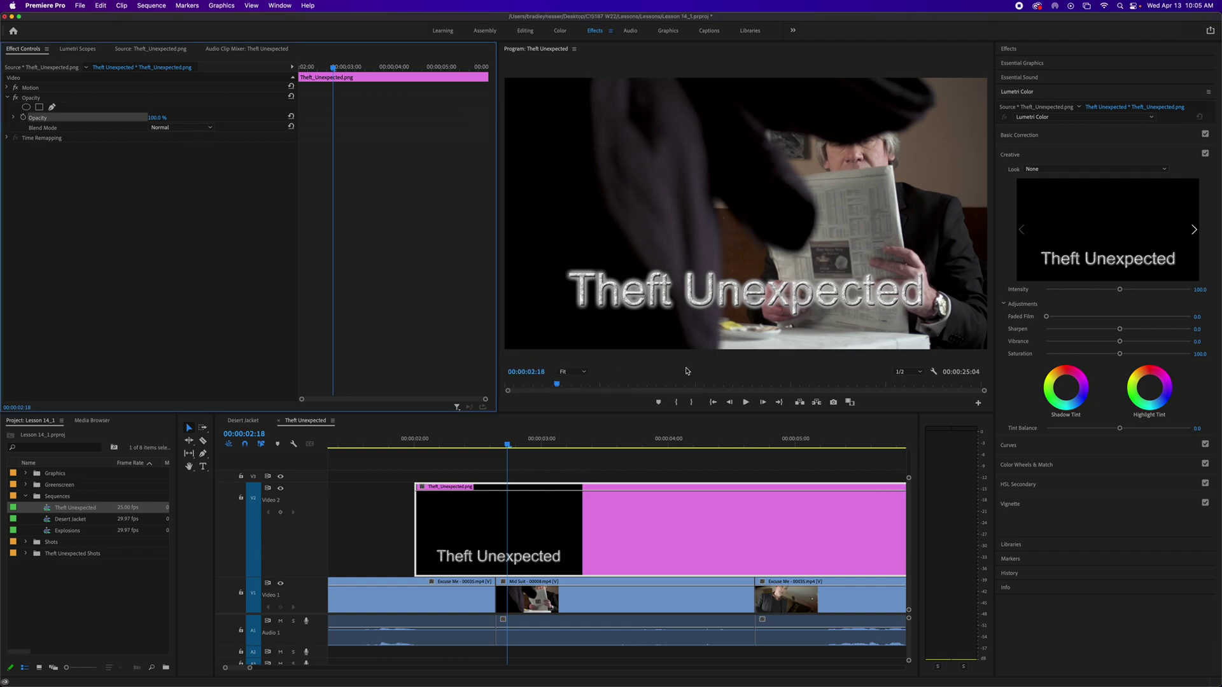
key("super+z")
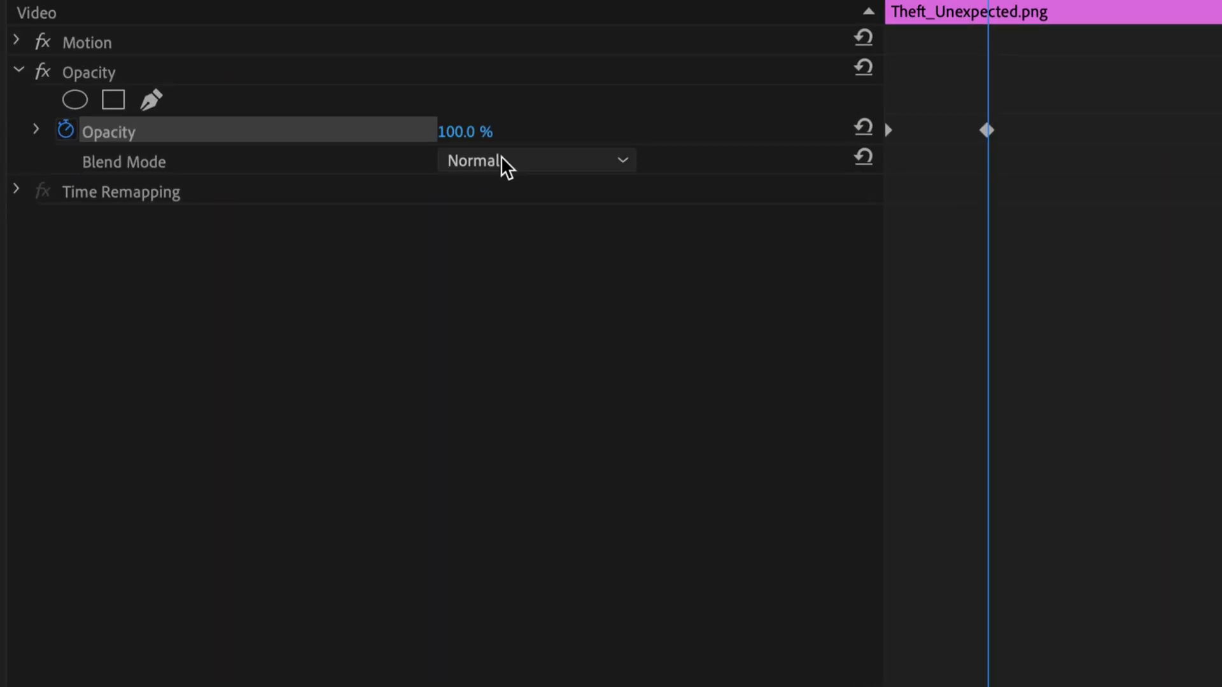
Step: Examine the available blend modes for the Theft_Unexpected.png clip, leaving it set to Normal
left_click(501, 157)
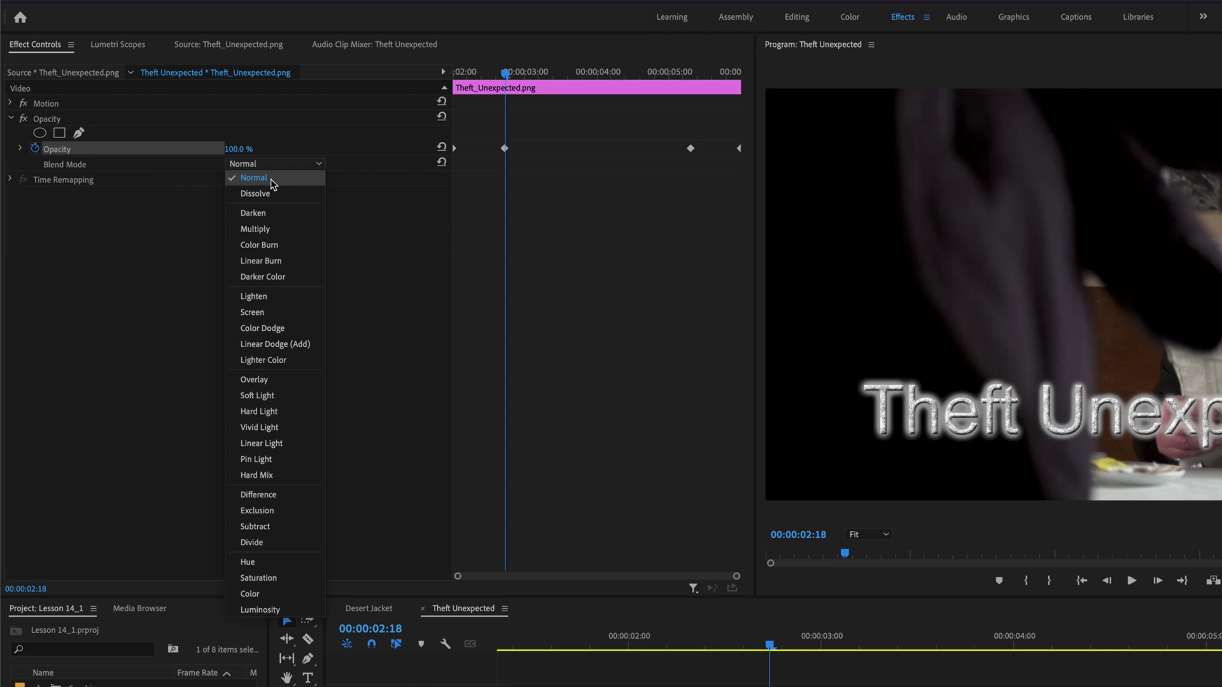
left_click(277, 164)
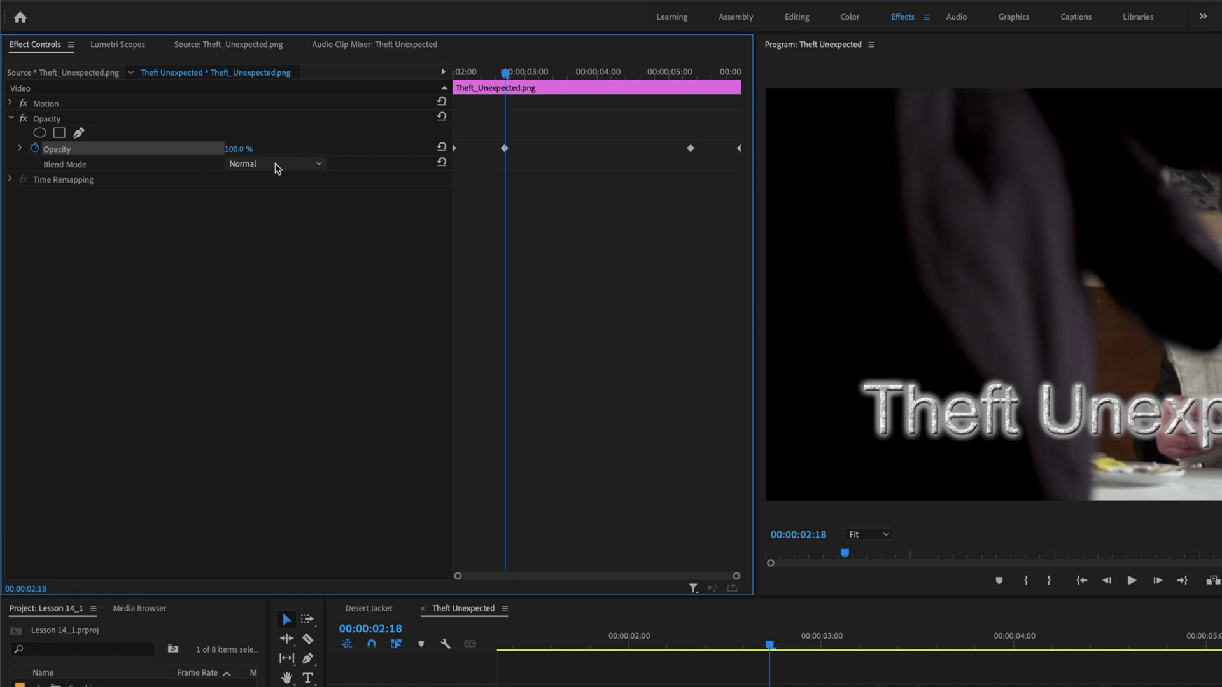
left_click(275, 164)
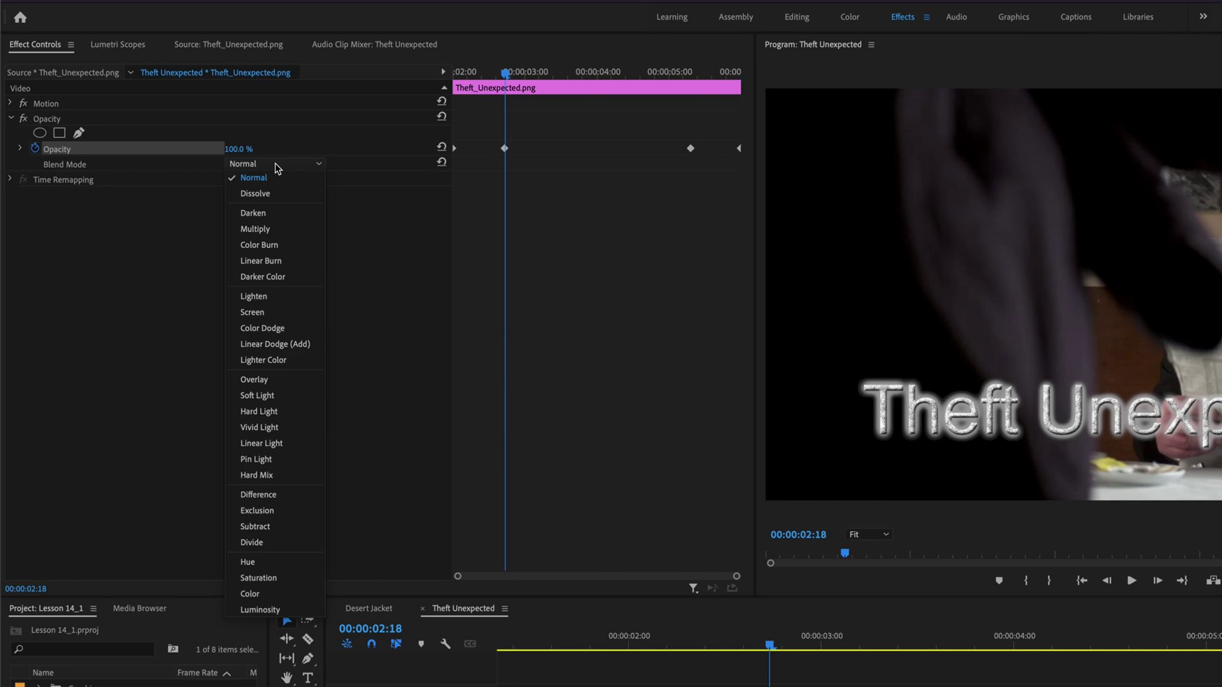
left_click(395, 227)
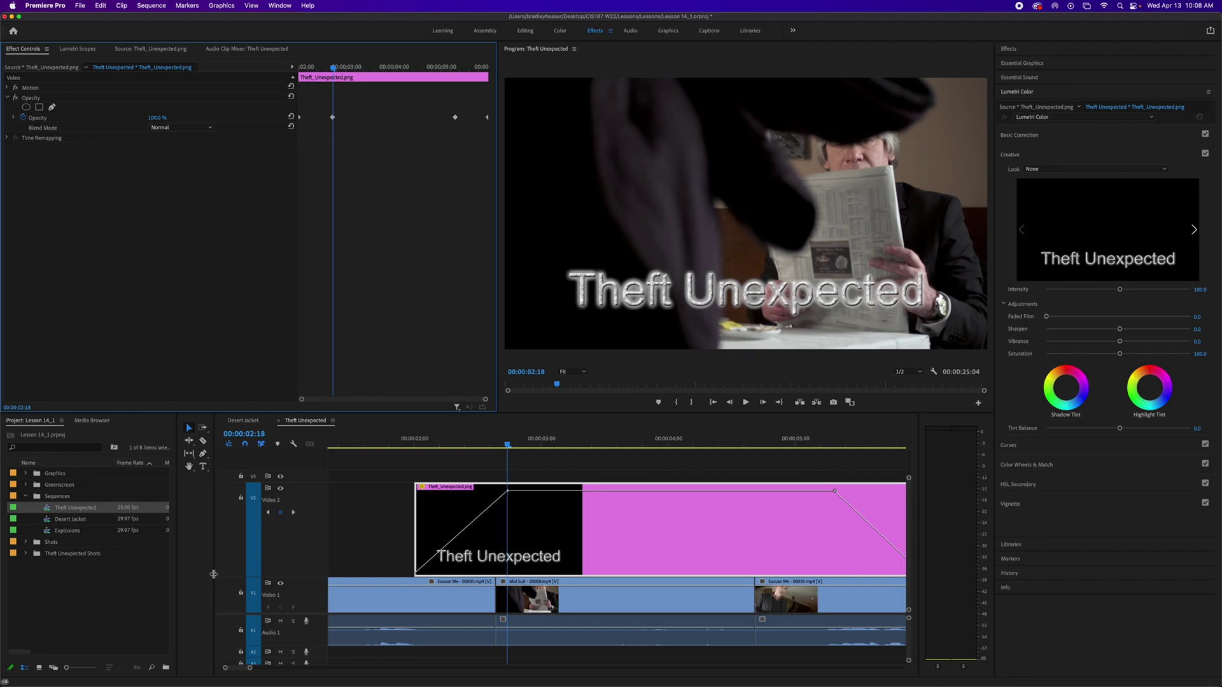
Step: Replace the title clip on Video 2 with Theft_Unexpected_Layered.psd from the Graphics bin, keeping the clip's opacity keyframes
left_click(26, 497)
left_click(26, 474)
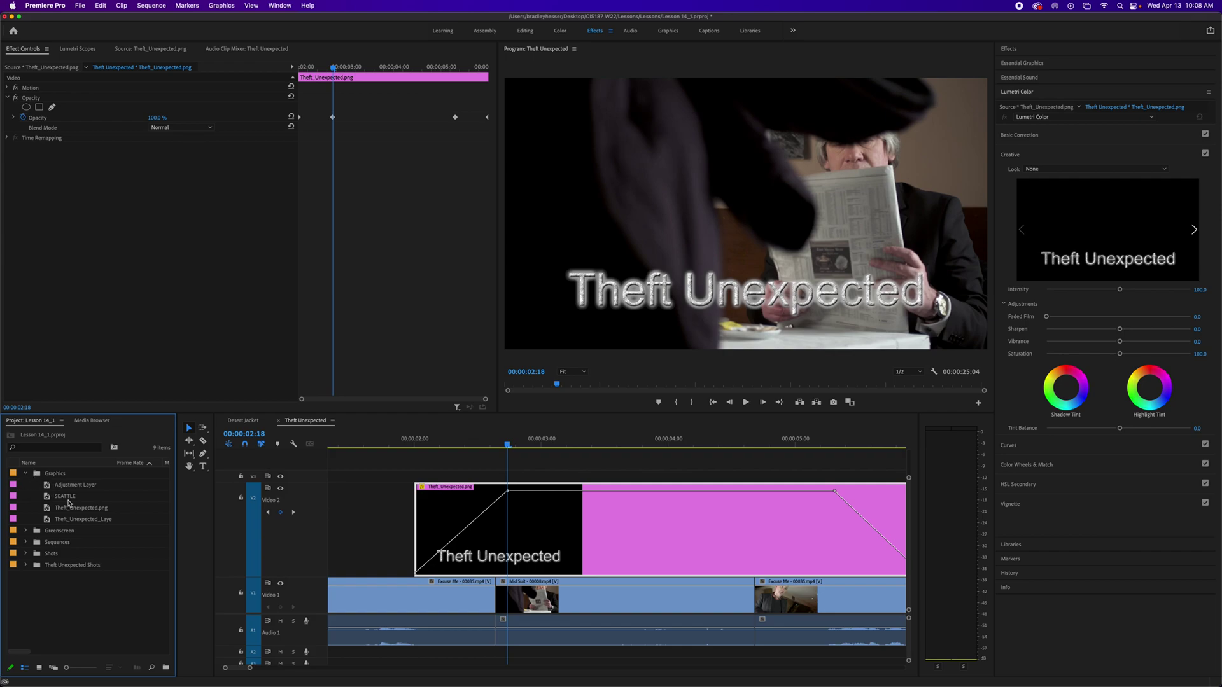
left_click(80, 522)
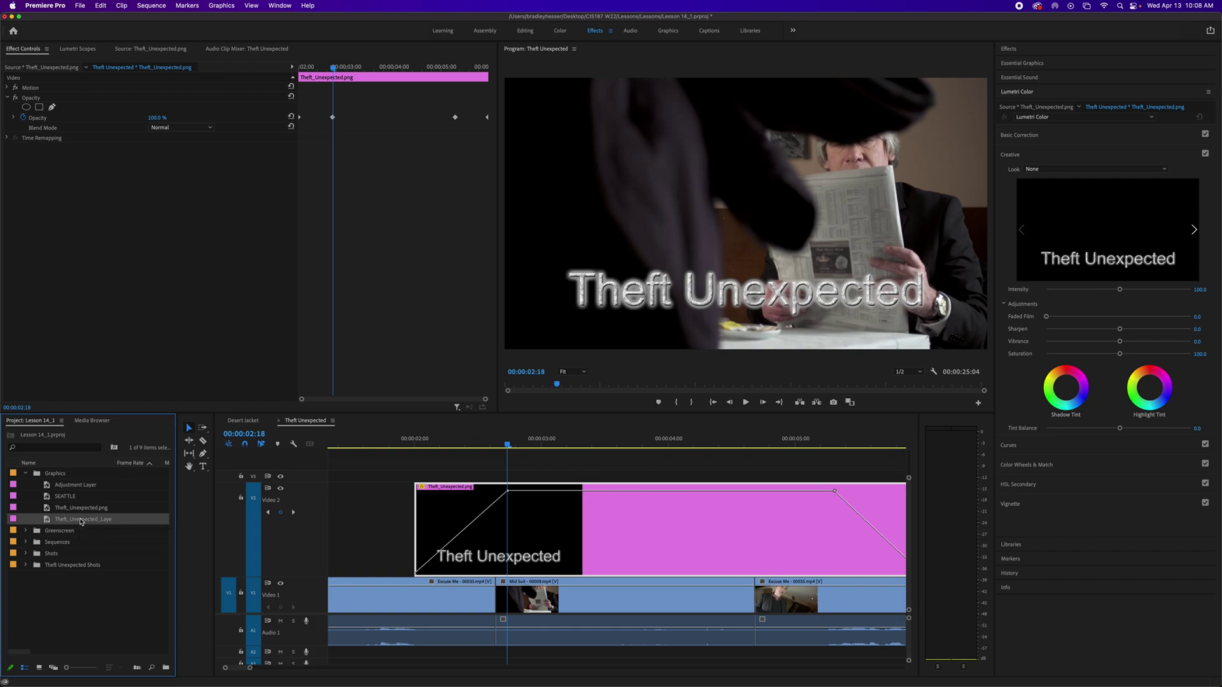
left_click(75, 522)
left_click_drag(75, 523, 633, 535)
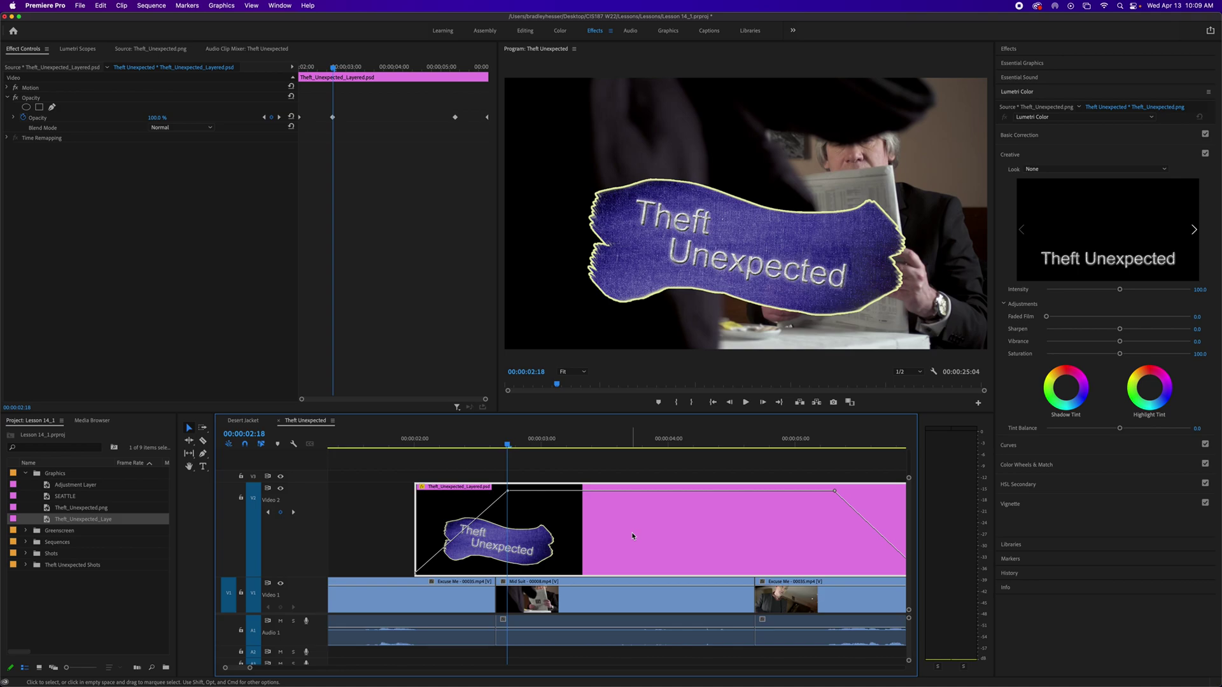
Step: Move the playhead to 00:00:03:16 and review the layered title clip's Opacity settings and blend mode options
left_click(486, 448)
left_click_drag(487, 448, 621, 474)
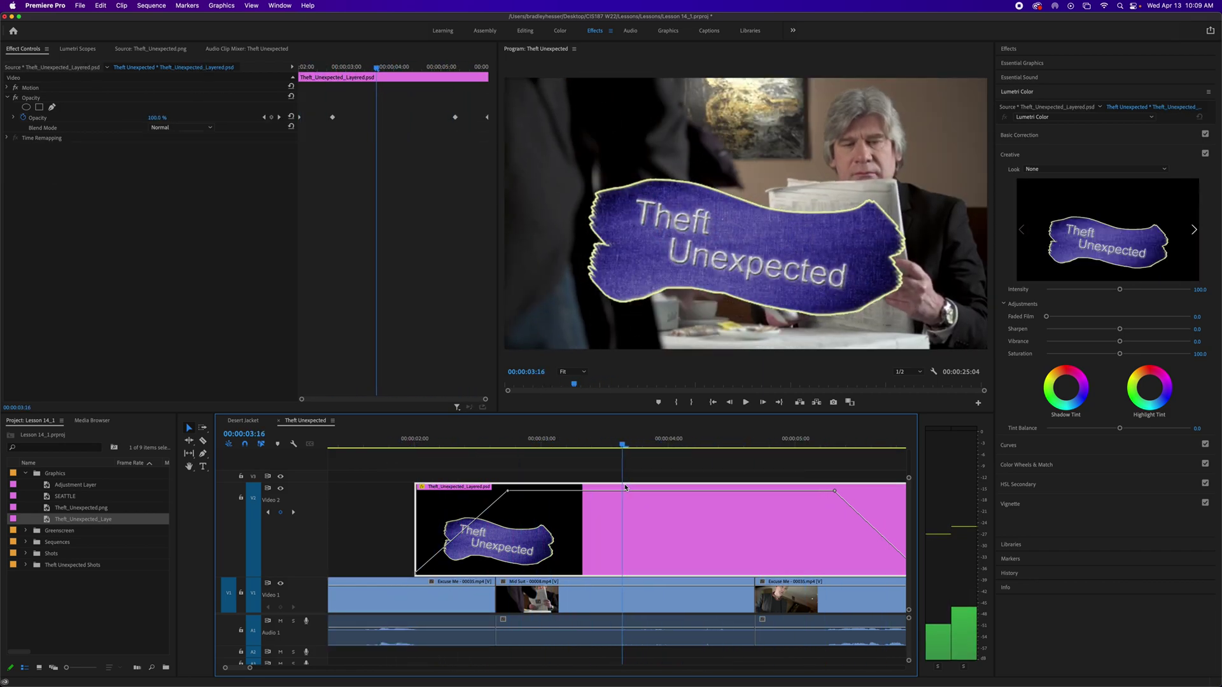
left_click(180, 129)
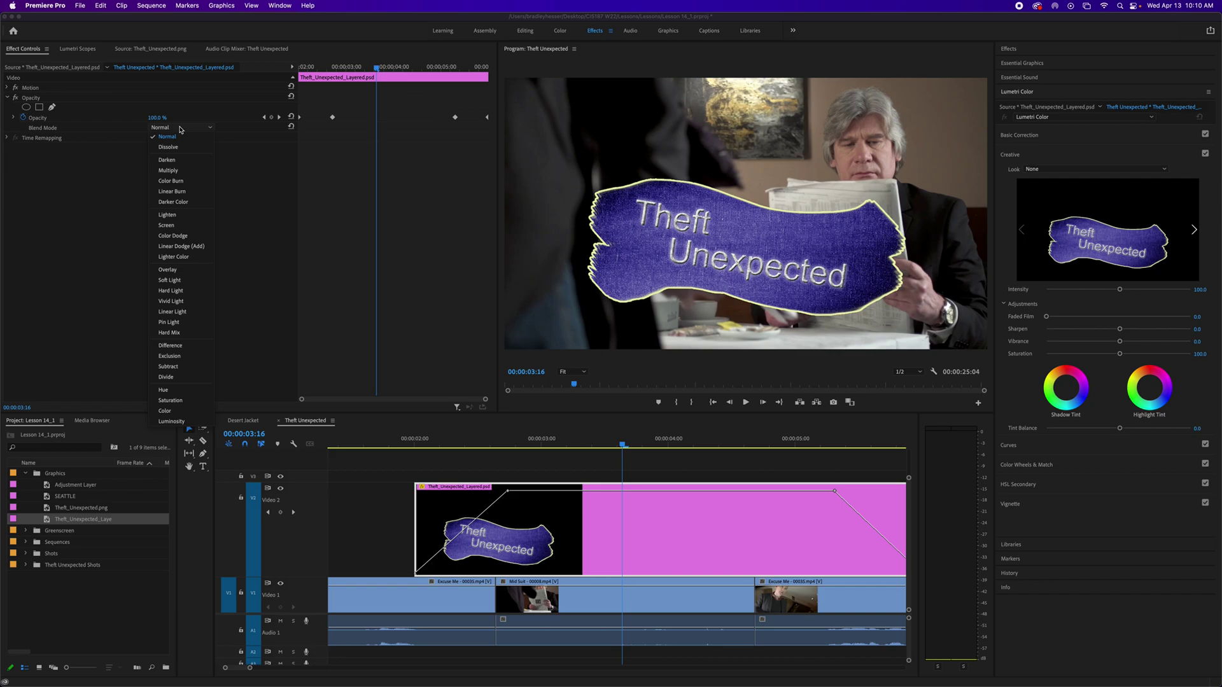
left_click(180, 130)
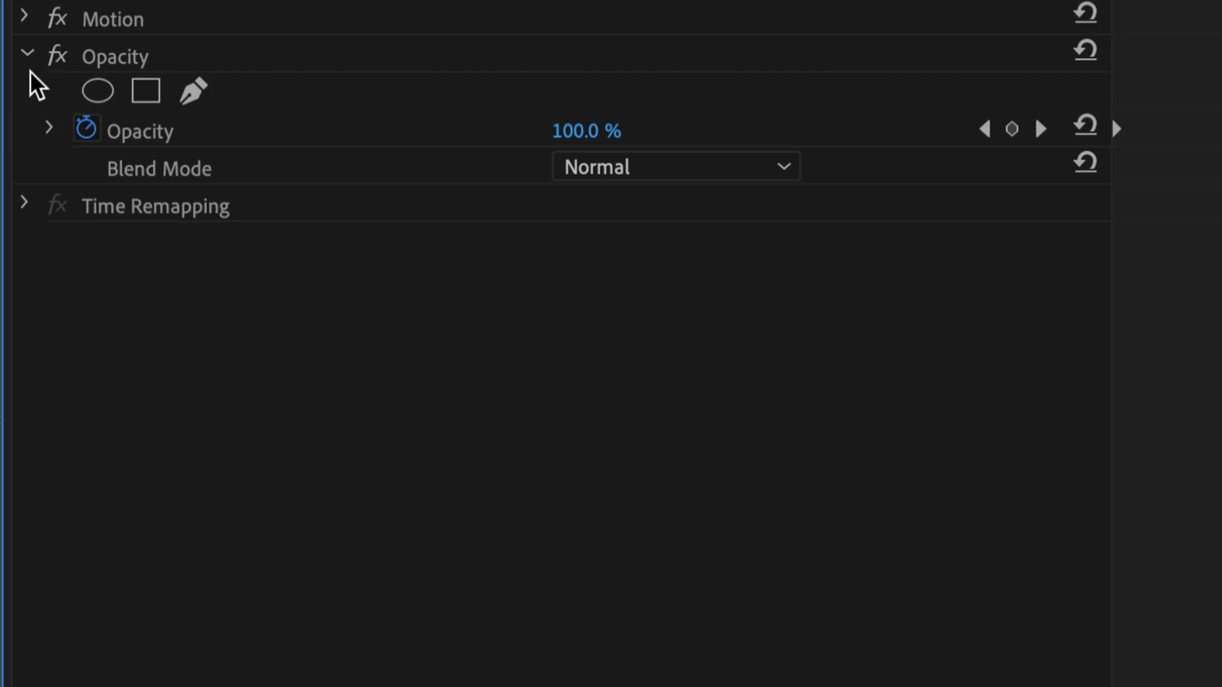
left_click(27, 53)
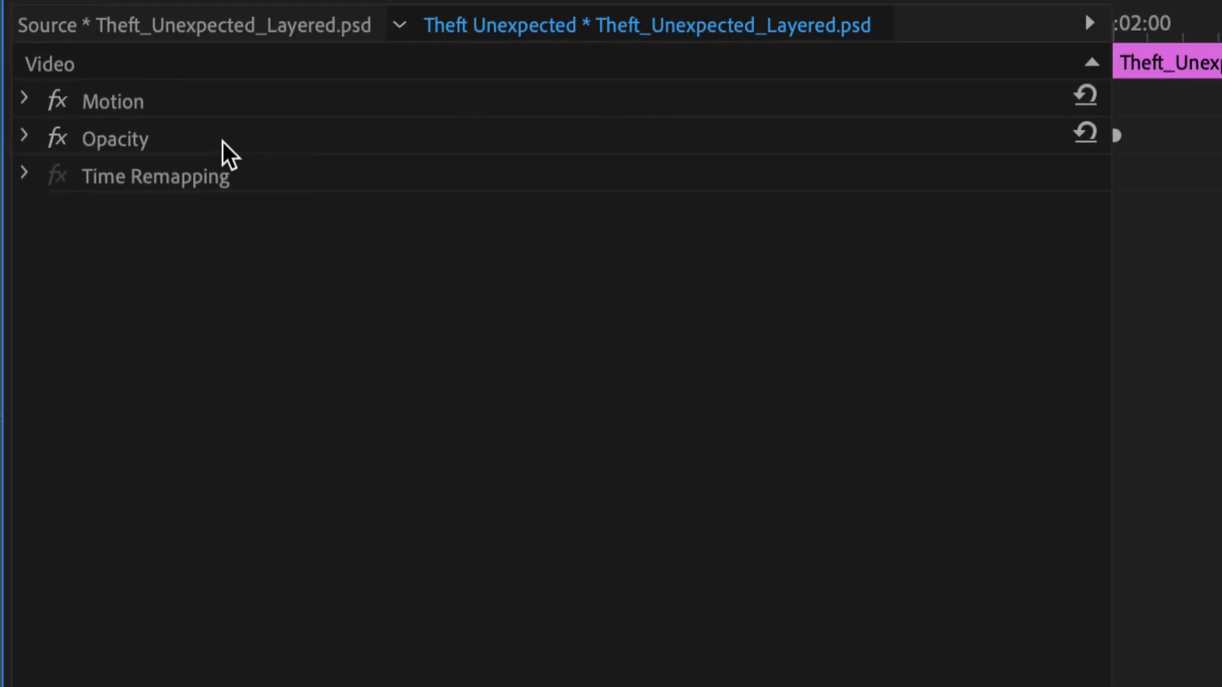
left_click(27, 139)
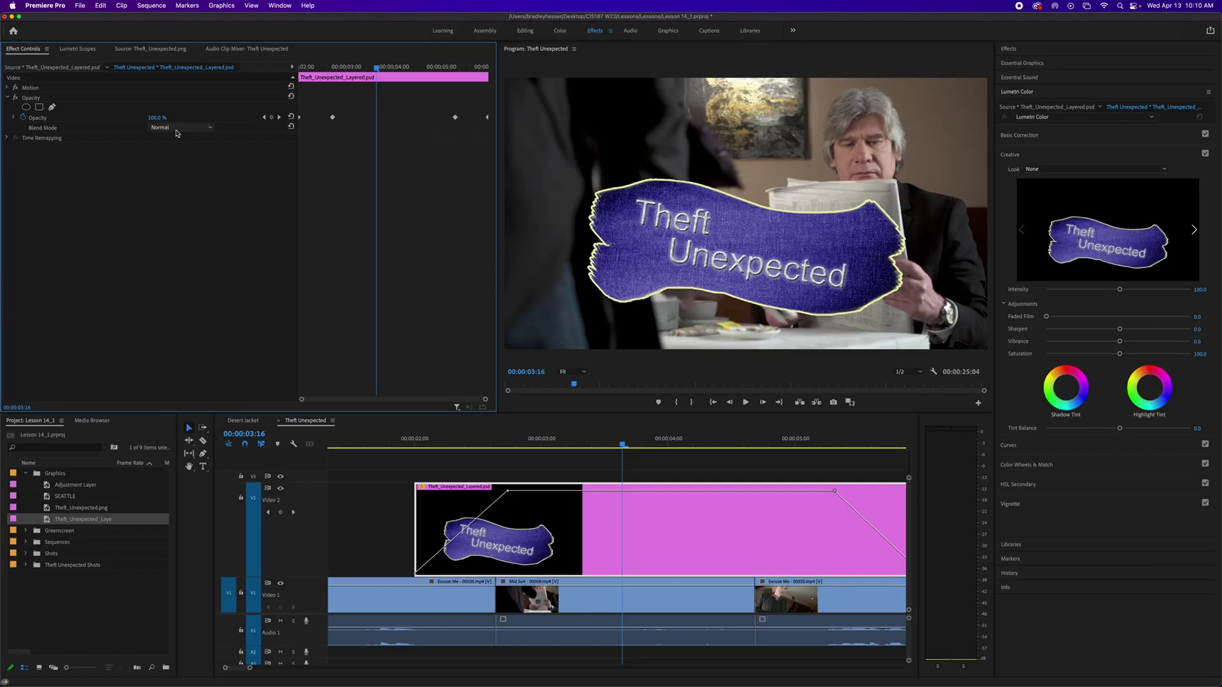
Step: Try the Darken, Lighten and Multiply blend modes on the layered title clip, then return to Darken
left_click(177, 129)
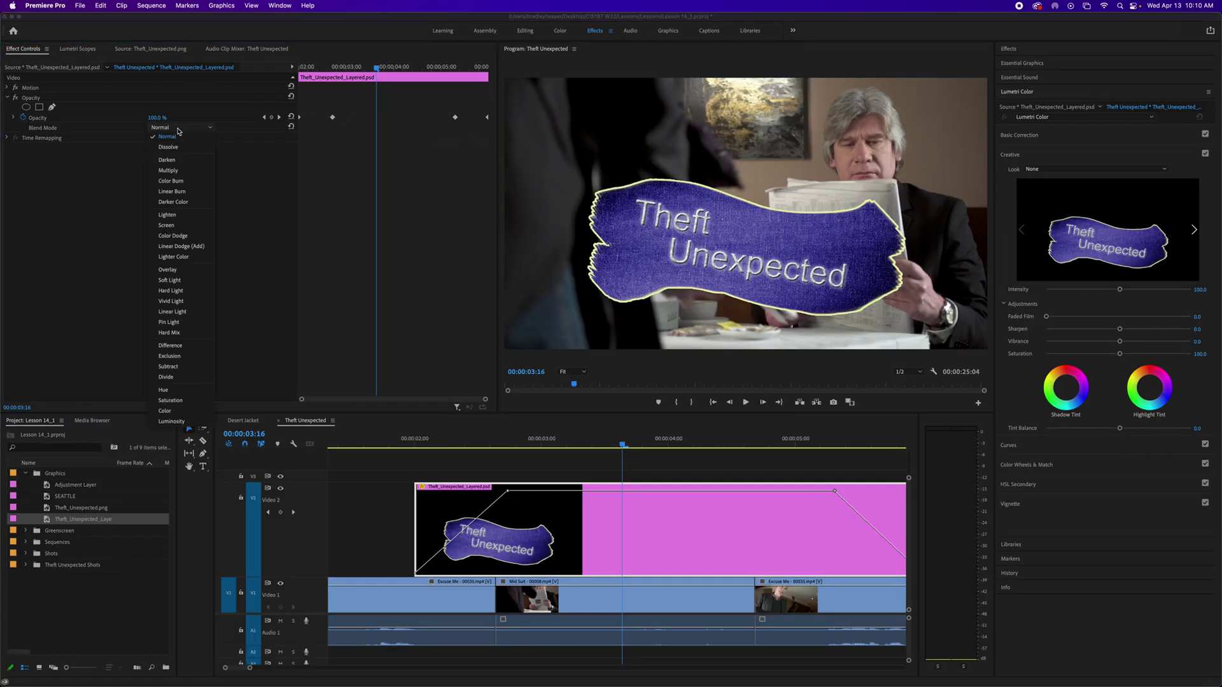
left_click(189, 165)
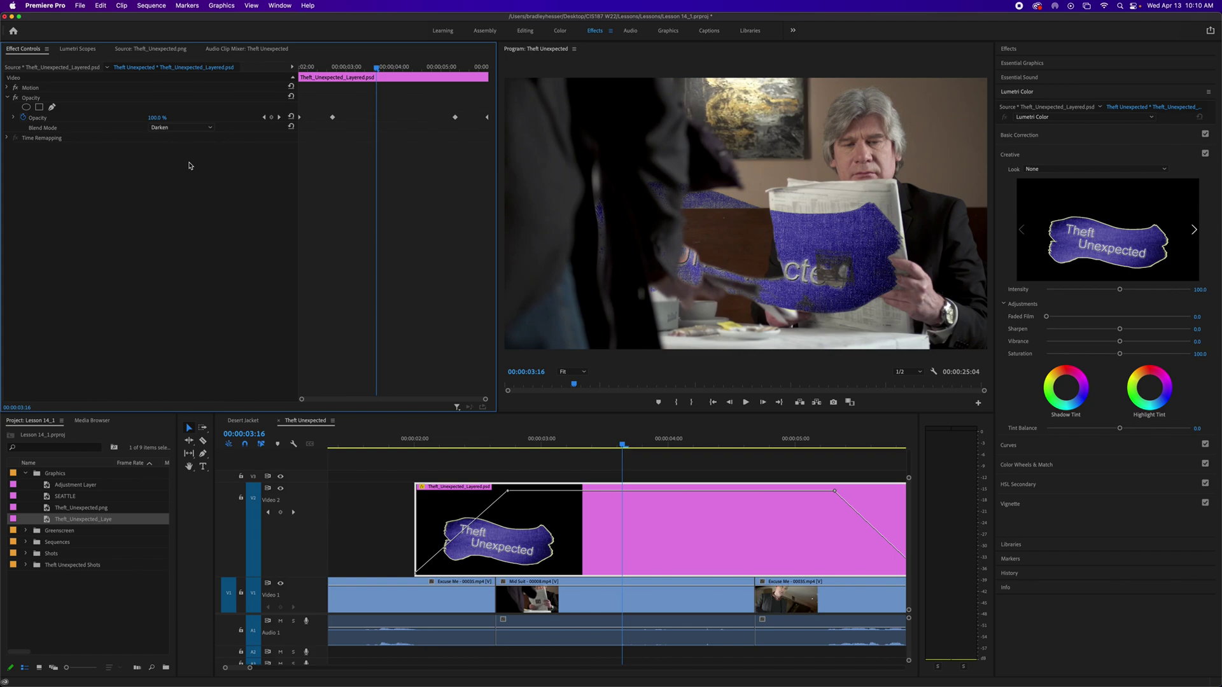
left_click(188, 129)
left_click(186, 216)
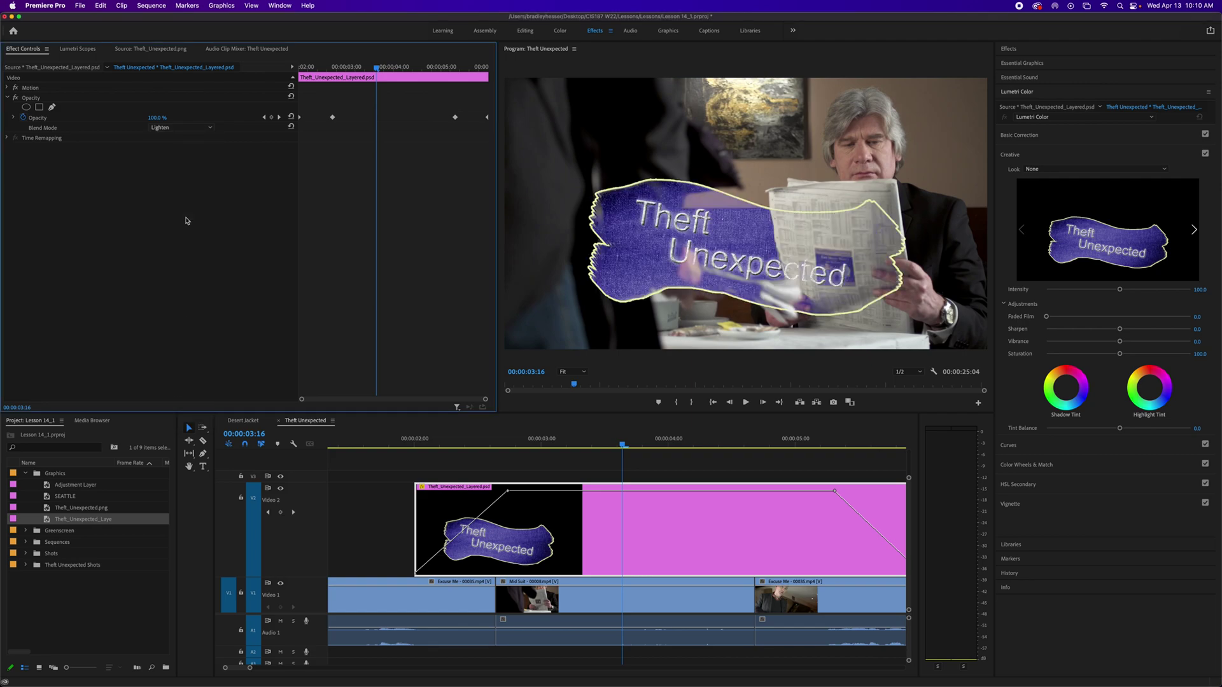
left_click(171, 130)
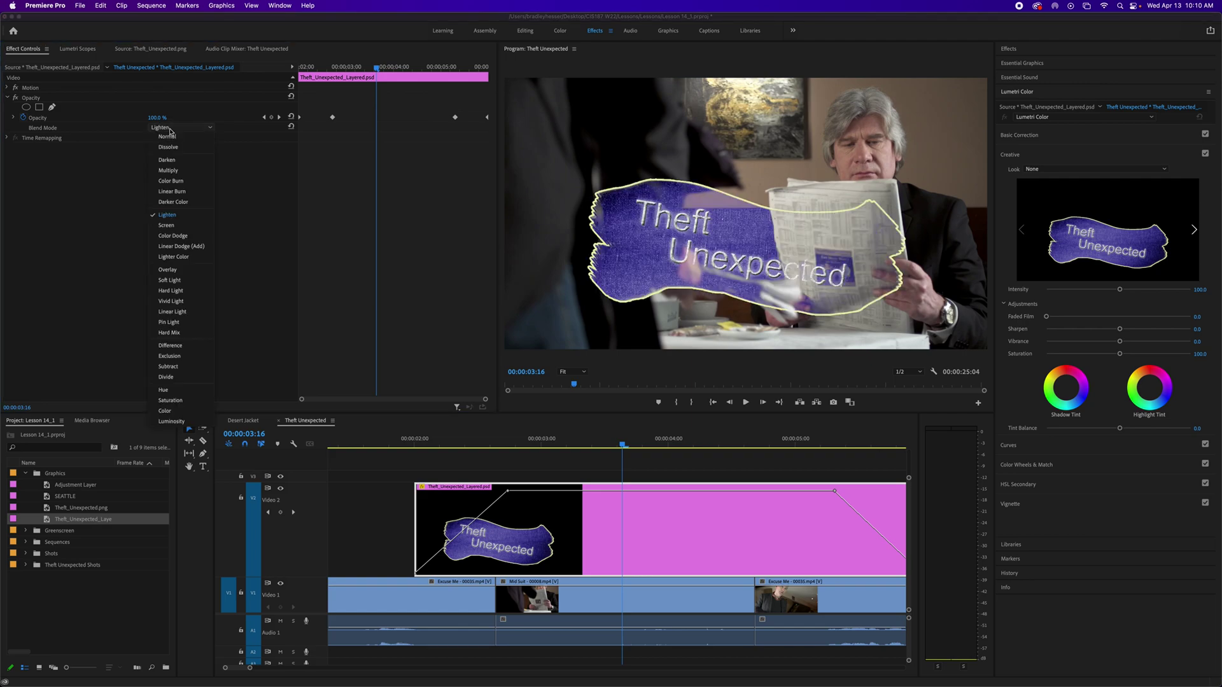
left_click(186, 172)
left_click(183, 130)
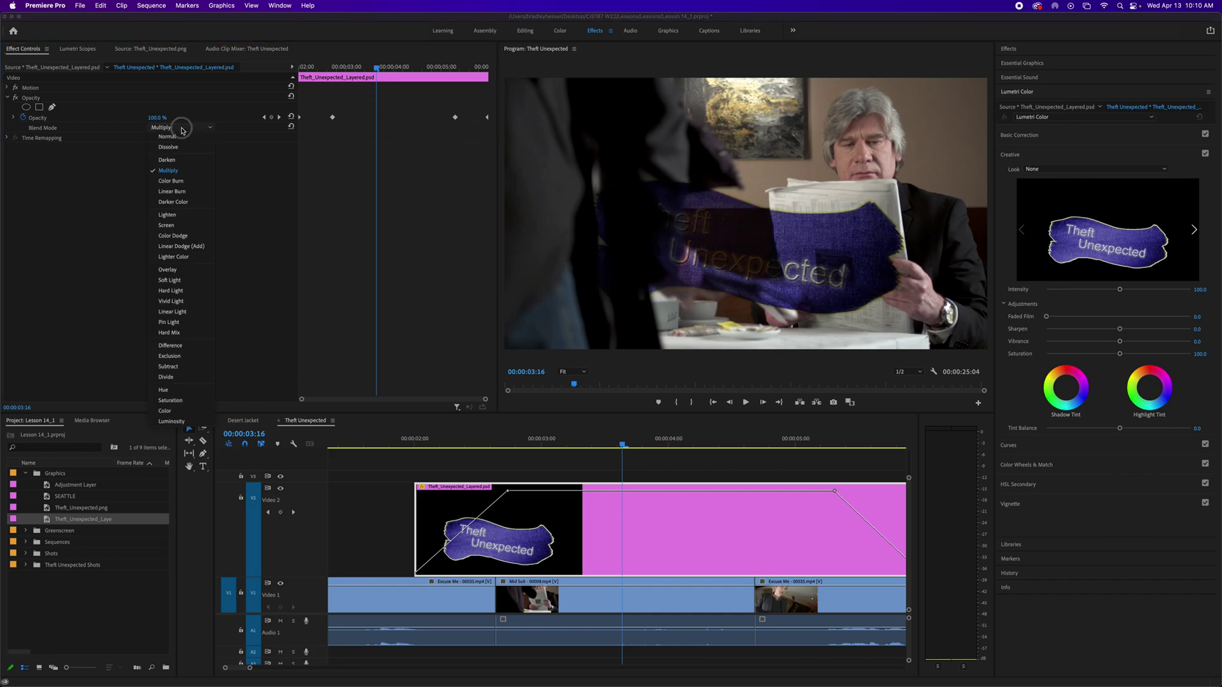
left_click(178, 159)
Step: Try the Multiply, Color Burn, Linear Burn and Darker Color blend modes on the layered title clip
left_click(183, 130)
left_click(186, 172)
left_click(184, 131)
left_click(187, 184)
left_click(185, 132)
left_click(187, 192)
left_click(183, 130)
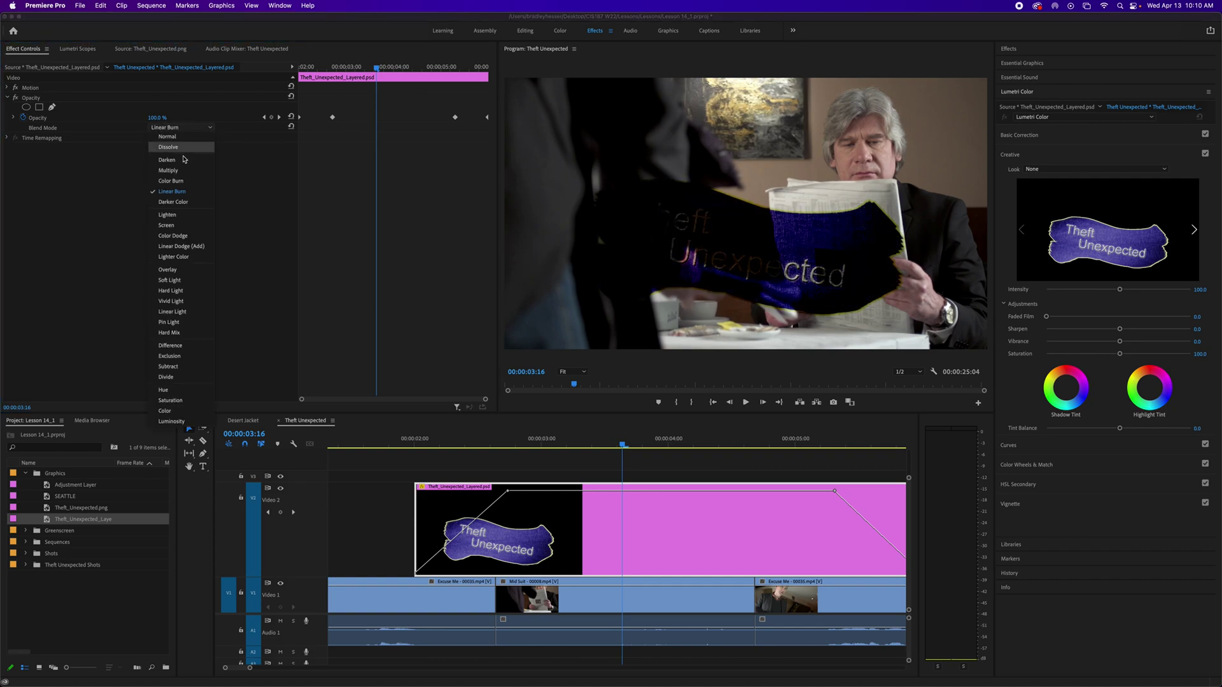
left_click(181, 202)
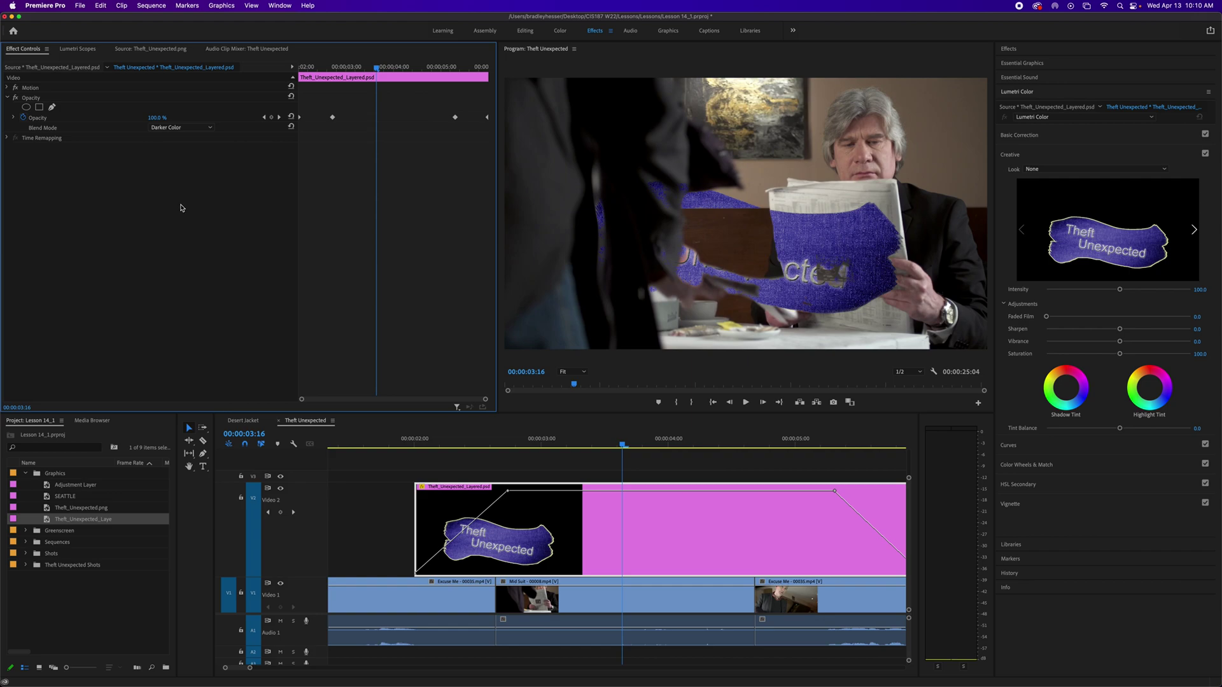
Step: Try the Lighten, Screen and Color Dodge blend modes on the layered title clip
left_click(194, 214)
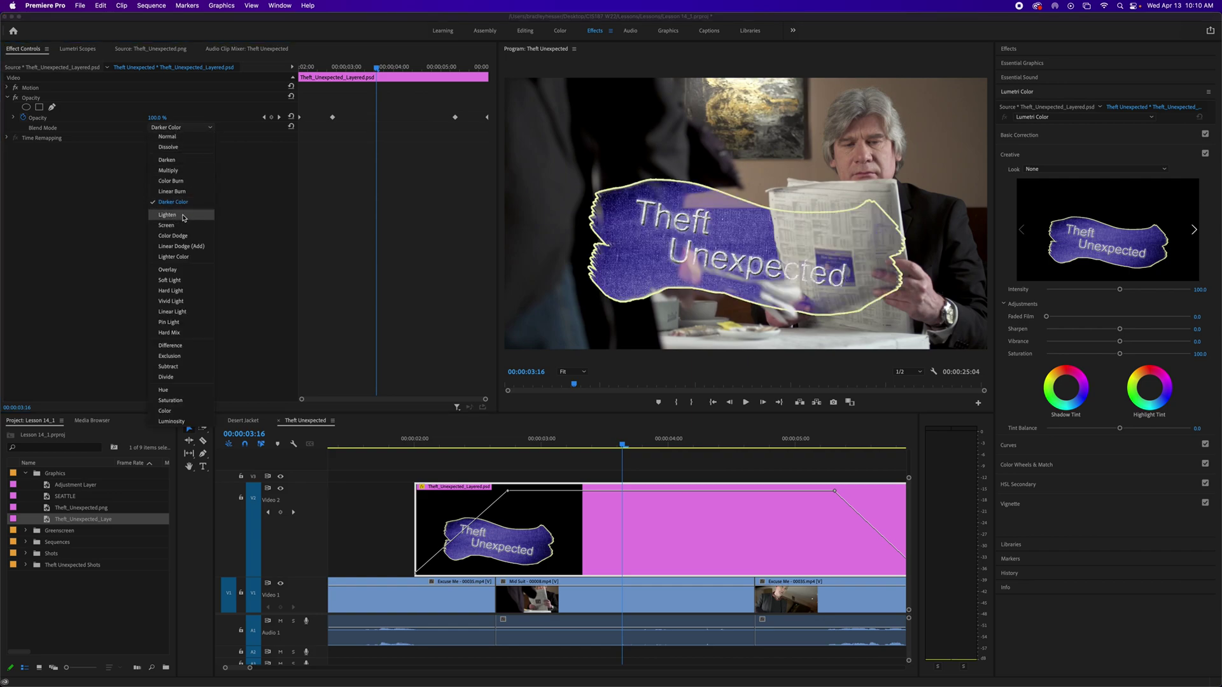
left_click(175, 131)
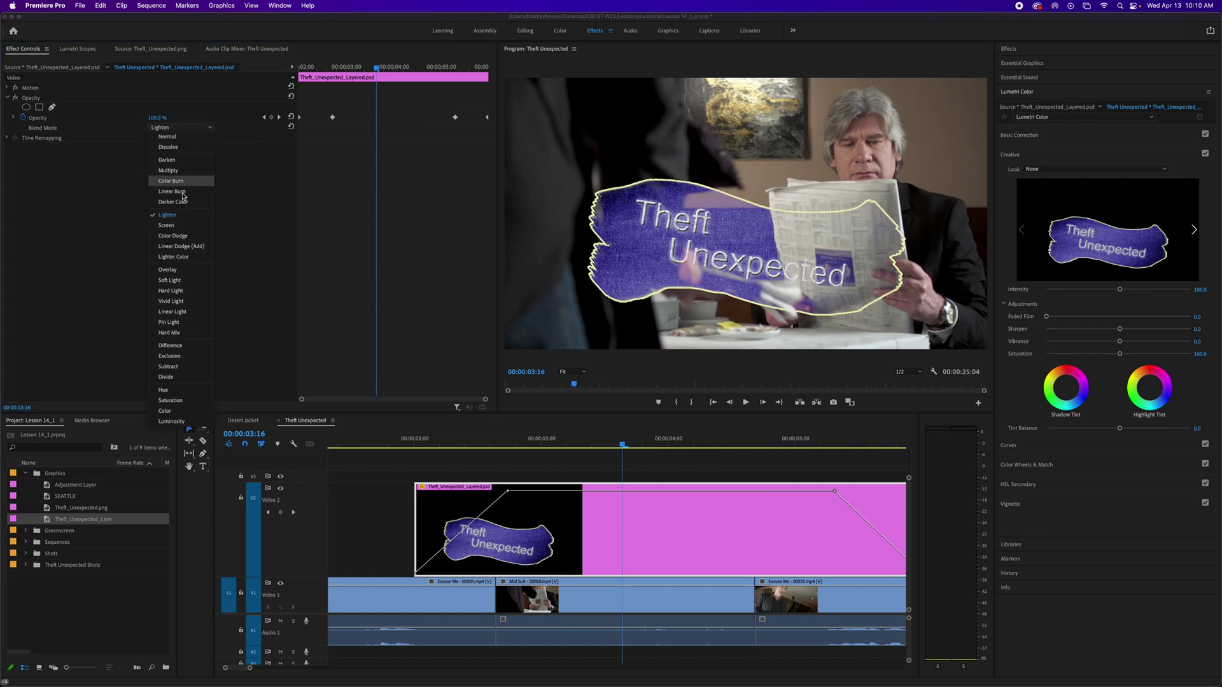
left_click(175, 228)
left_click(181, 127)
left_click(184, 240)
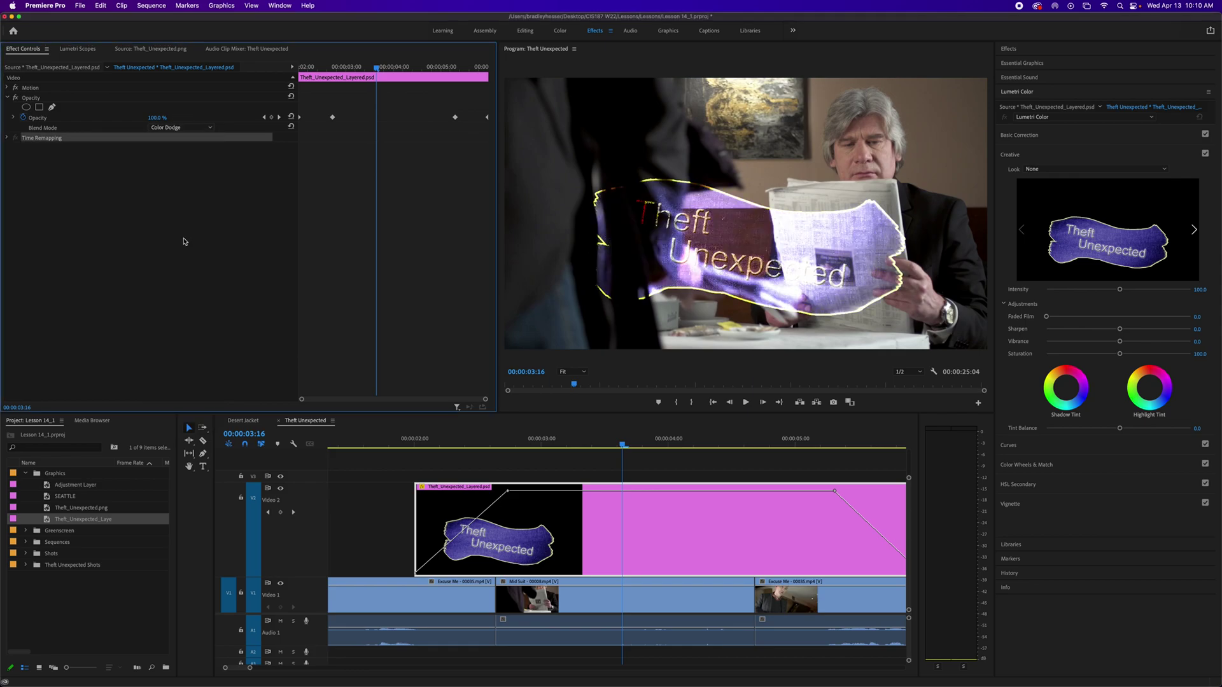
Step: Cycle the title clip through blend modes including Exclusion, Pin Light and Hard Light, ending back on Normal
left_click(188, 129)
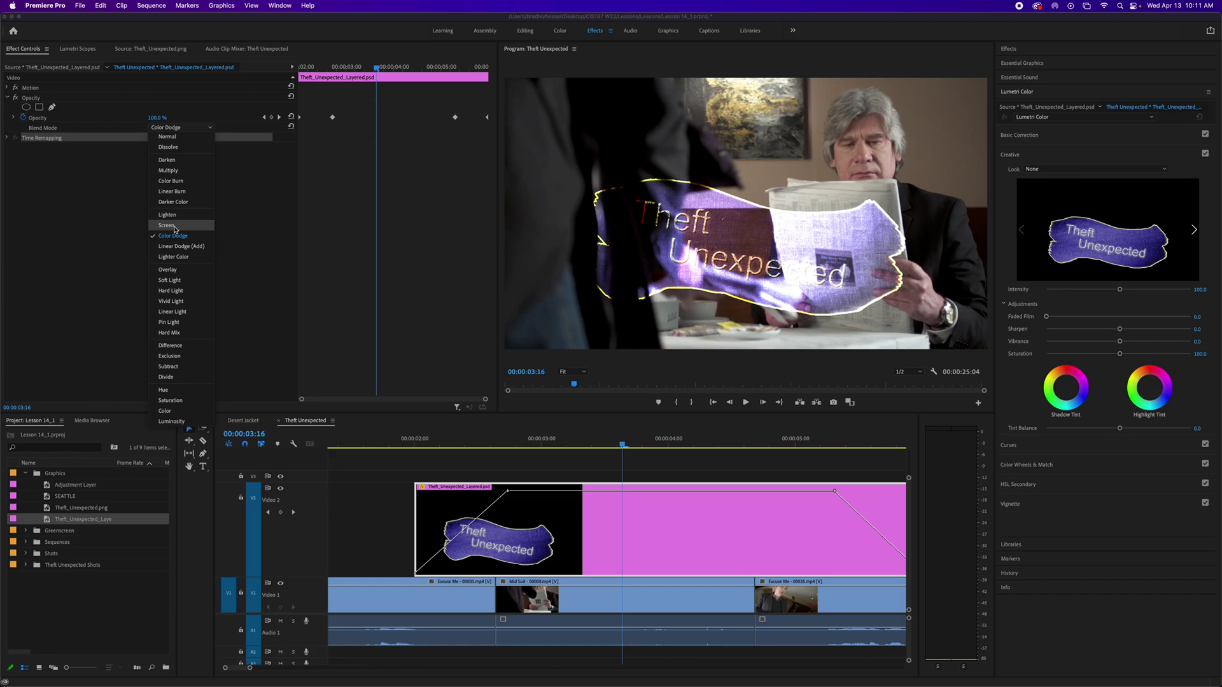
left_click(180, 130)
left_click(180, 129)
left_click(182, 128)
scroll(182, 128, "up", 2)
scroll(182, 129, "down", 9)
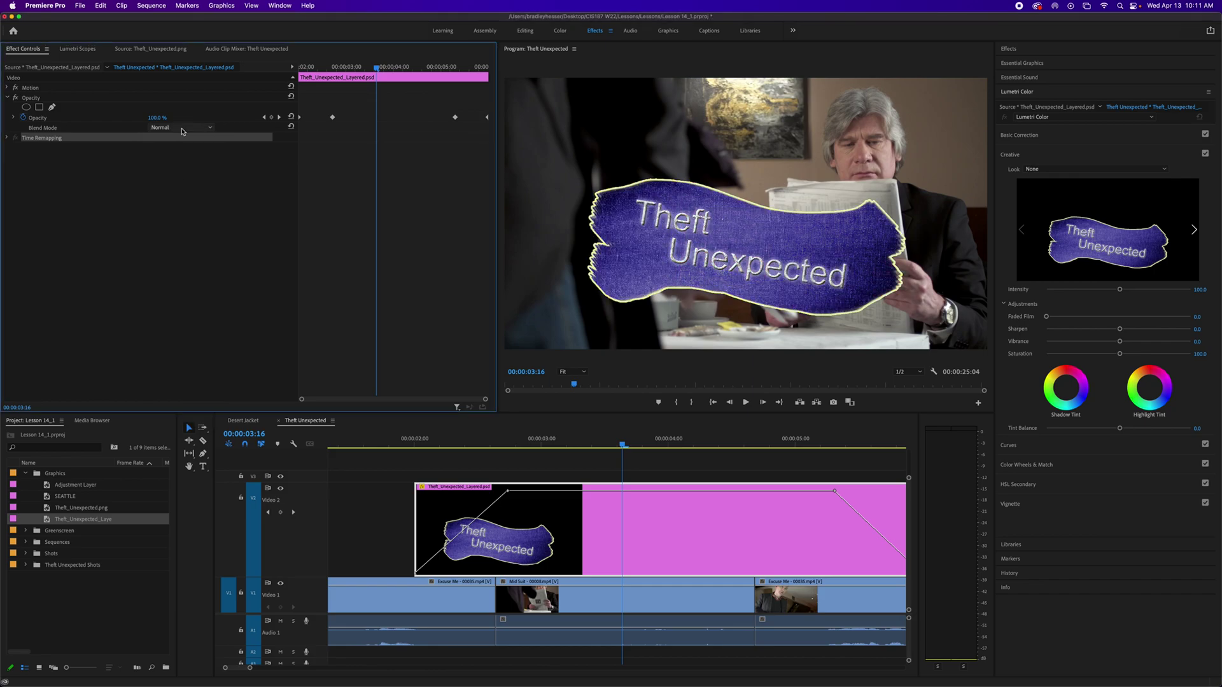
scroll(182, 130, "down", 9)
scroll(182, 130, "up", 5)
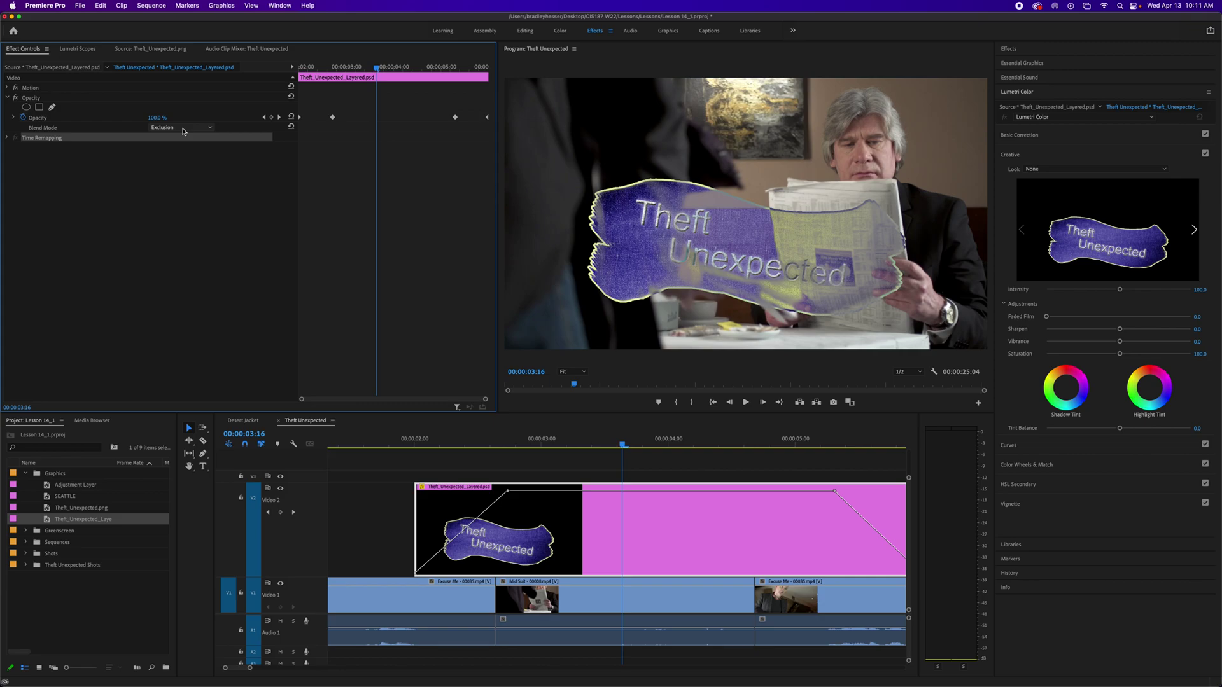
scroll(184, 130, "up", 3)
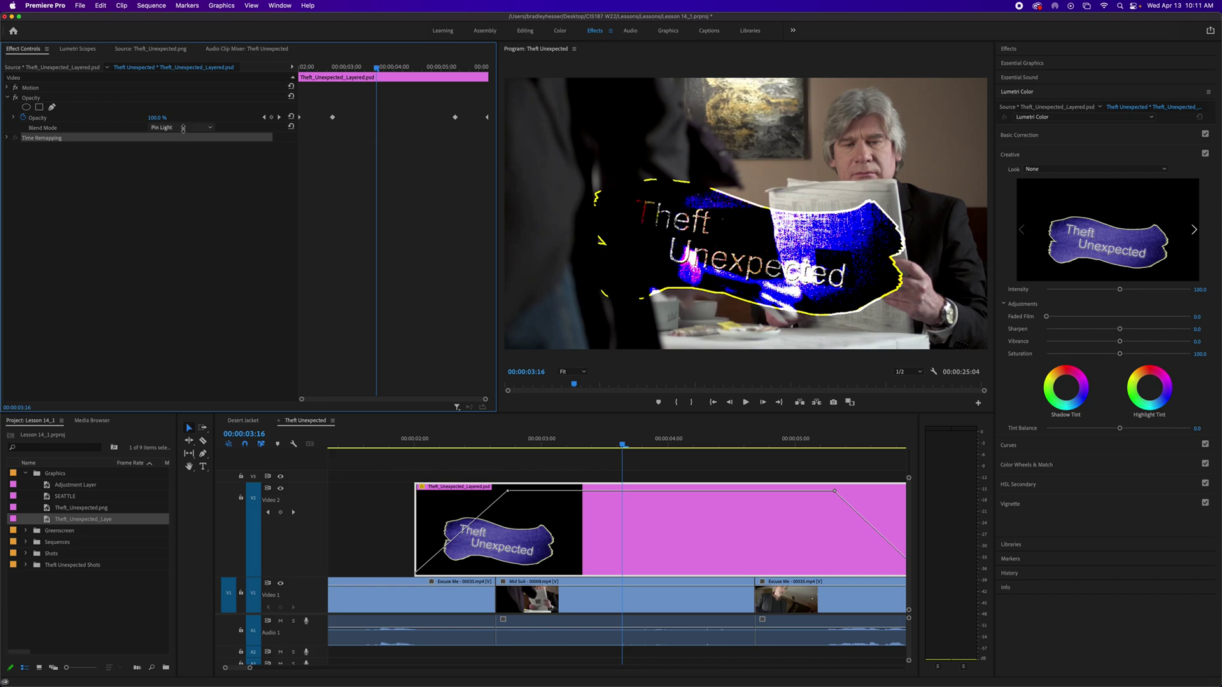
scroll(184, 128, "up", 3)
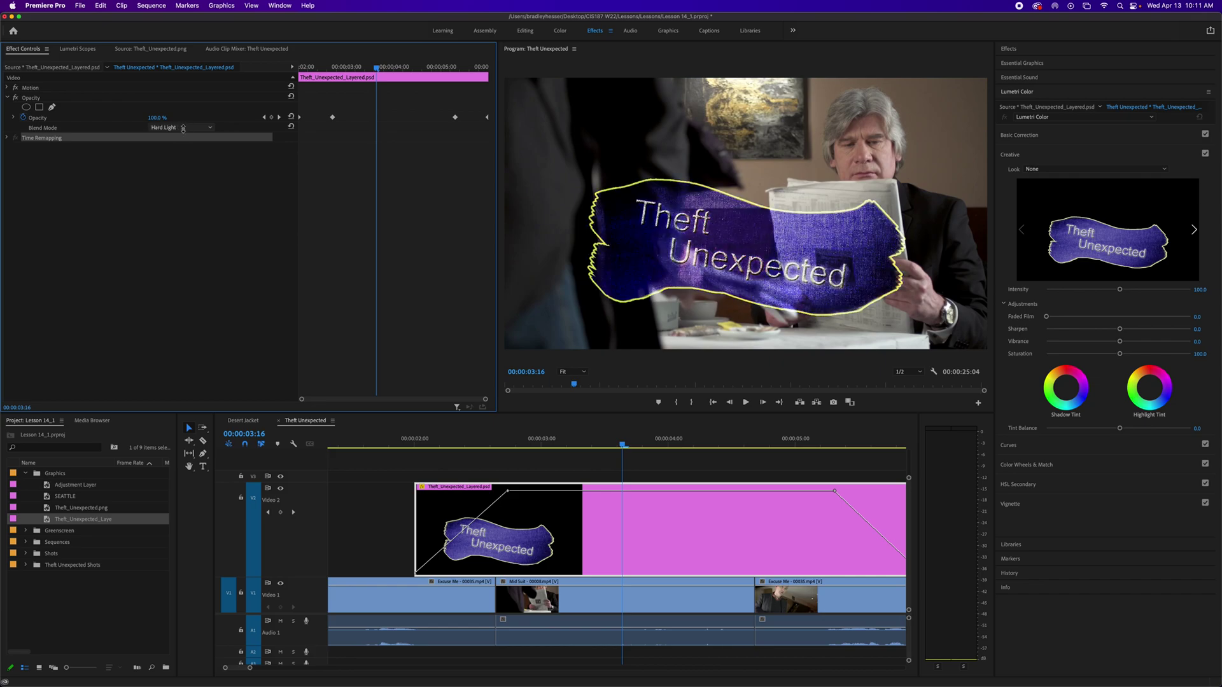
scroll(183, 129, "up", 4)
scroll(184, 130, "up", 10)
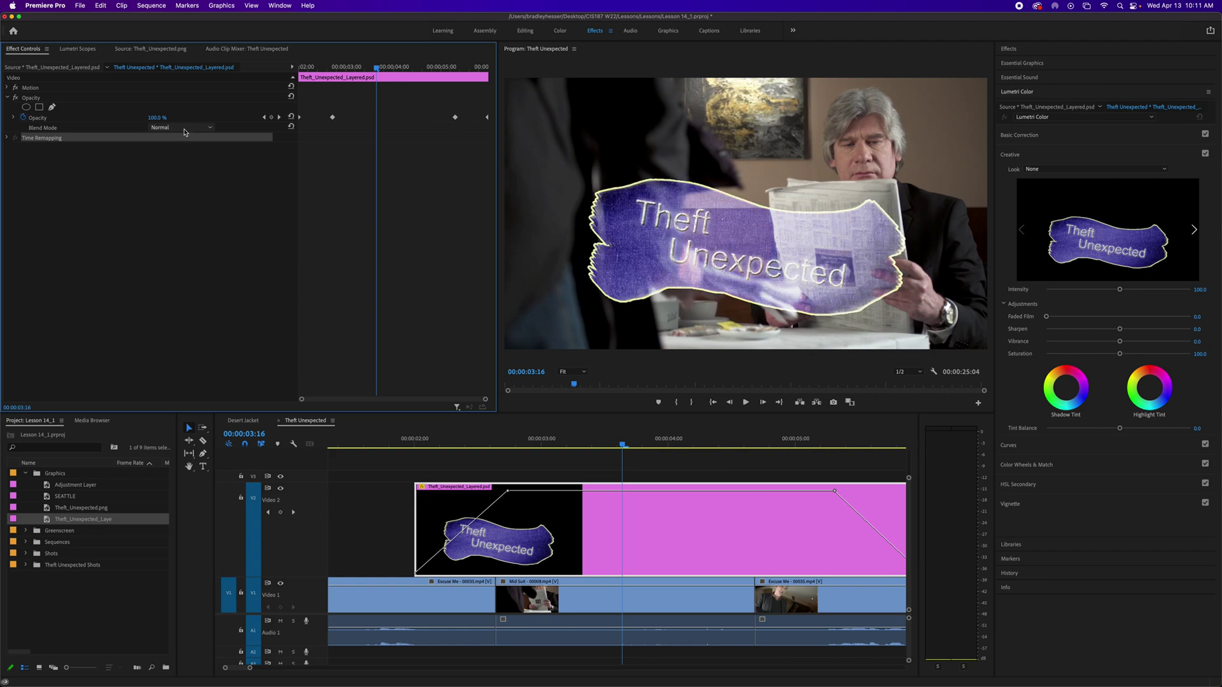
Step: Cycle the title clip's blend mode from Darken through Multiply, Soft Light, Linear Light, Hard Mix, Difference, Subtract and Color, and reset it to Normal
scroll(184, 130, "down", 2)
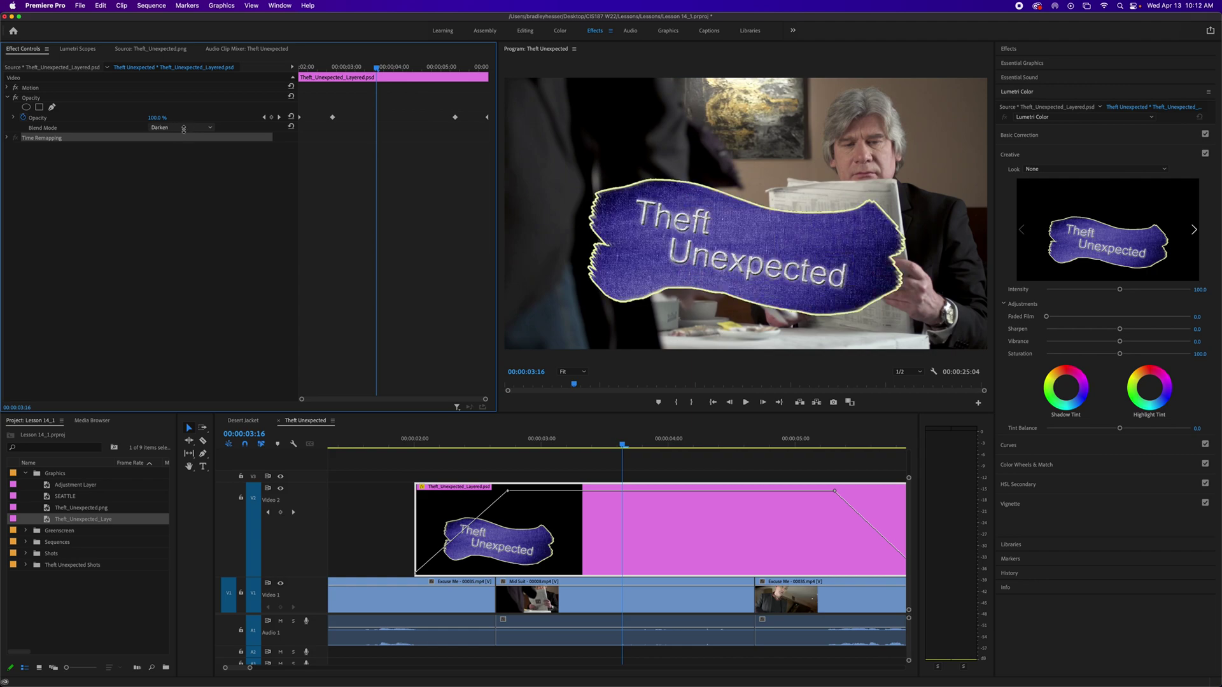
scroll(184, 129, "down", 2)
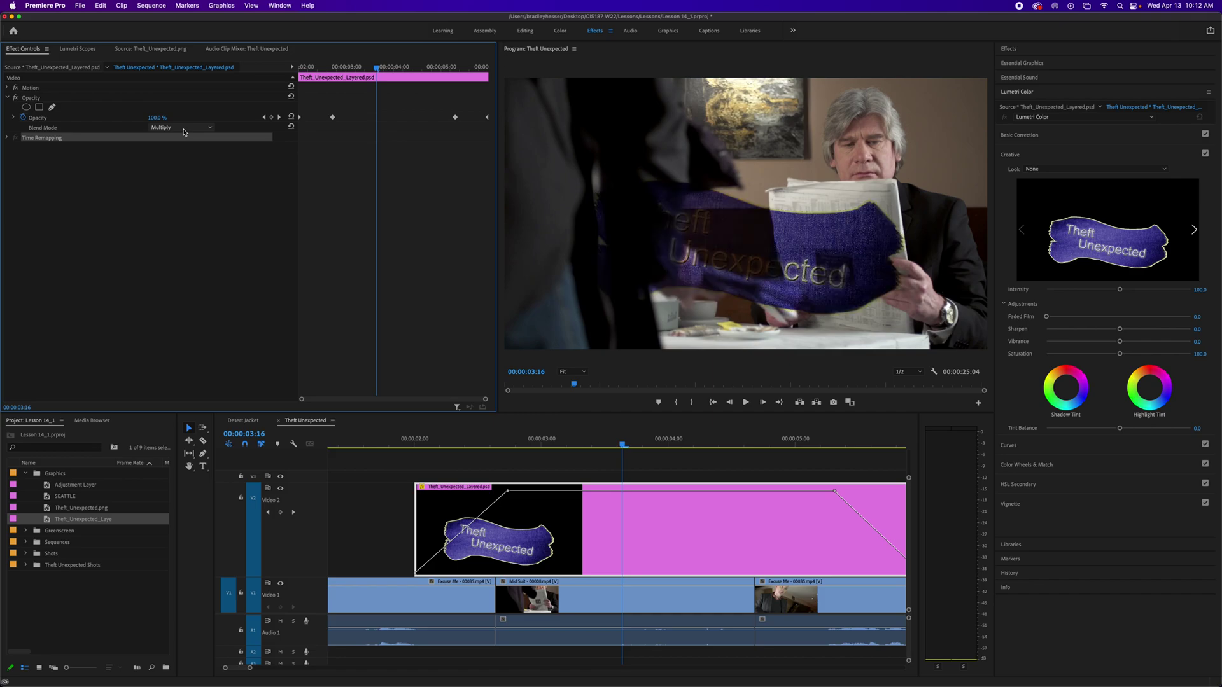
scroll(183, 130, "down", 11)
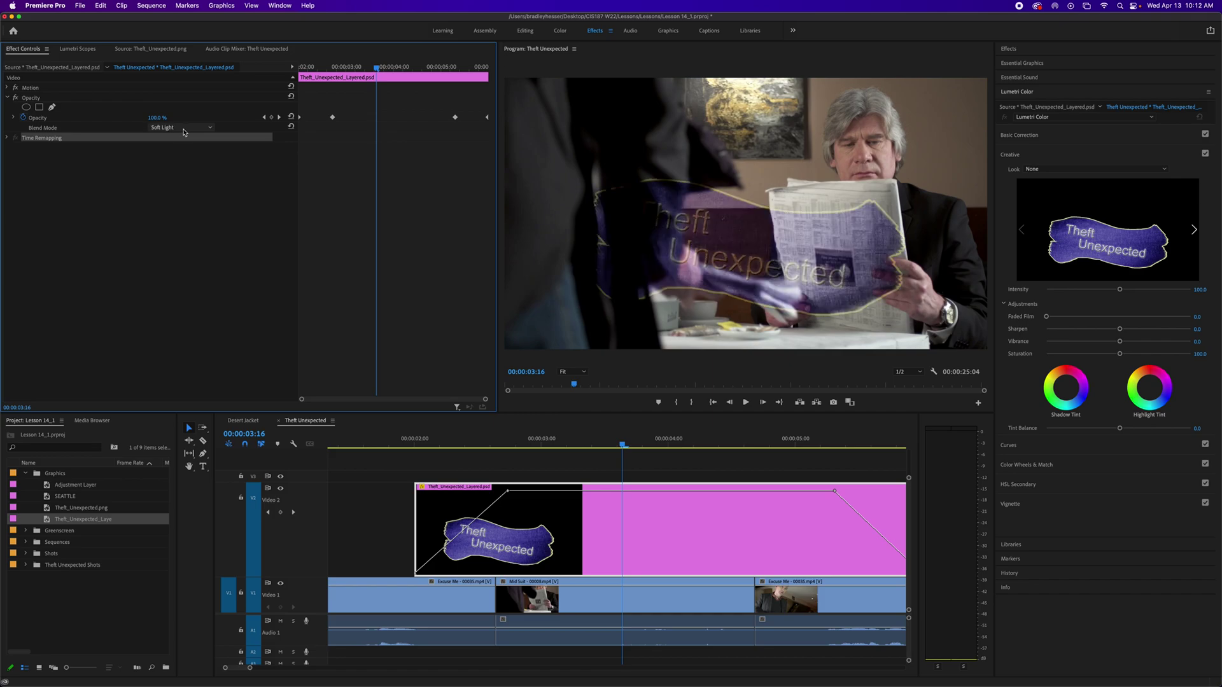
scroll(183, 129, "down", 1)
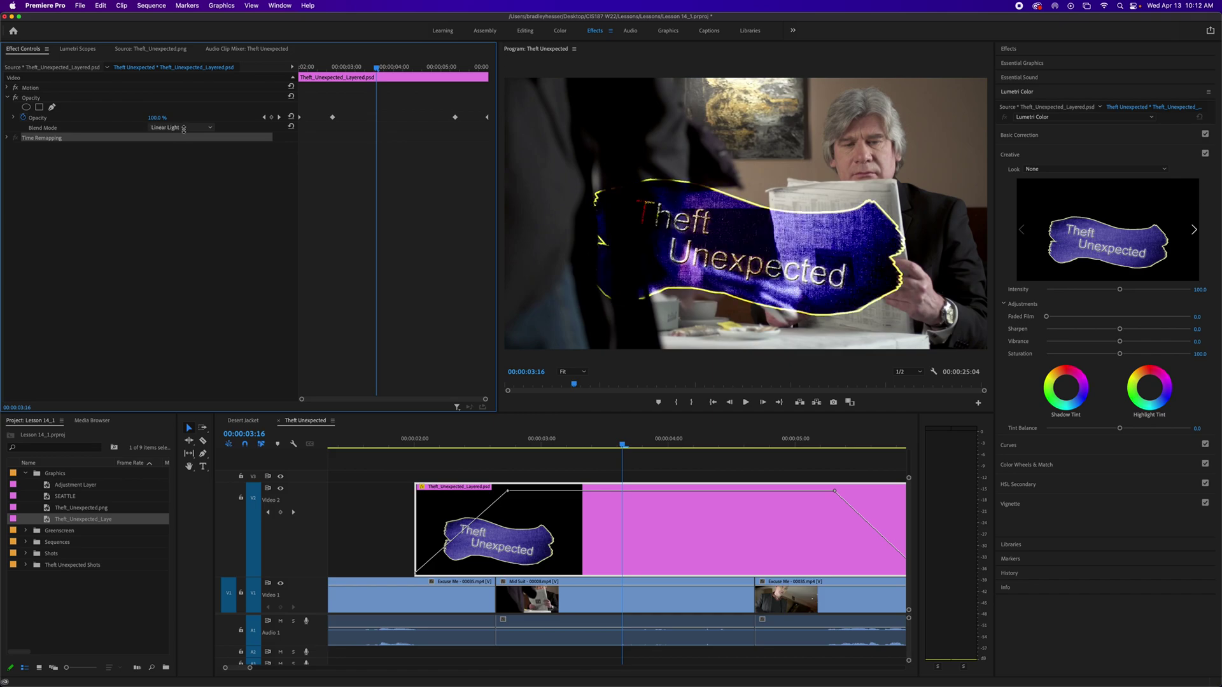
scroll(183, 129, "down", 2)
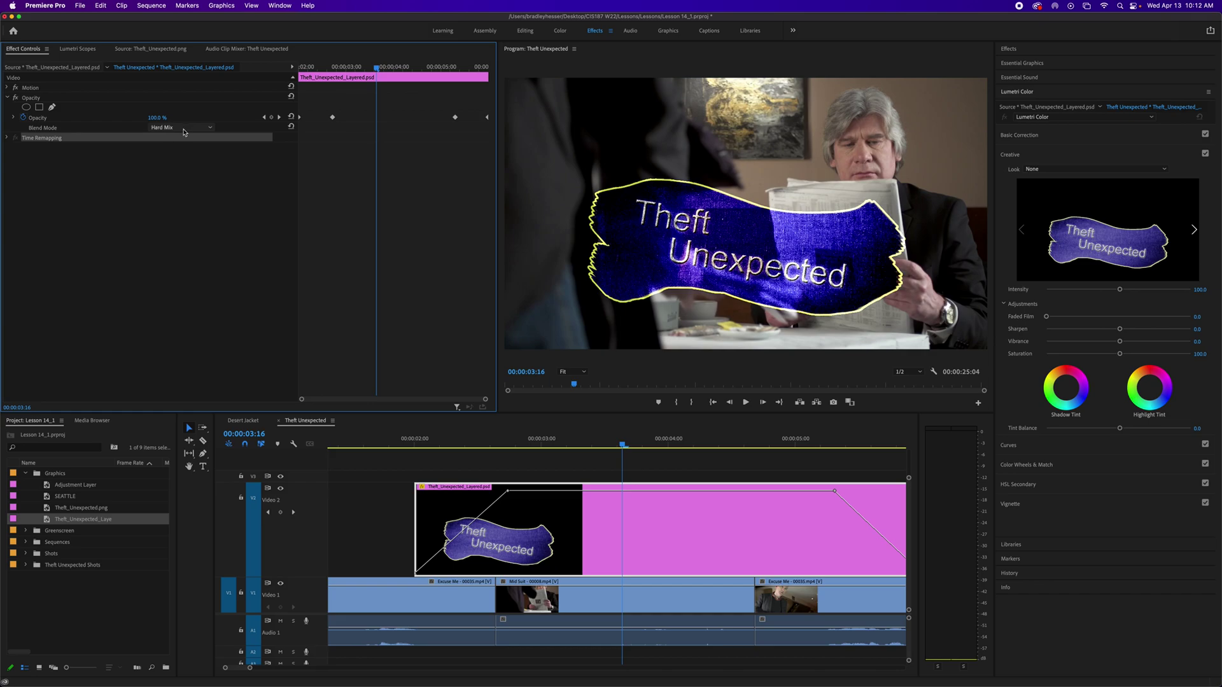
scroll(184, 130, "down", 1)
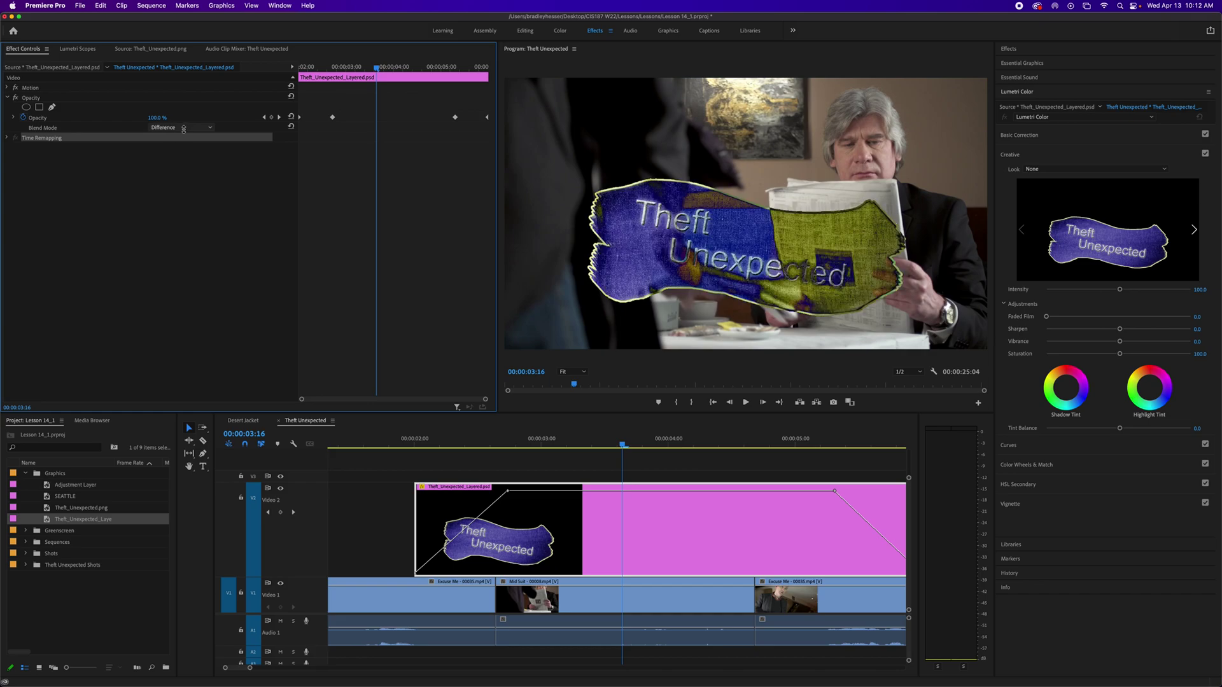
scroll(184, 130, "down", 4)
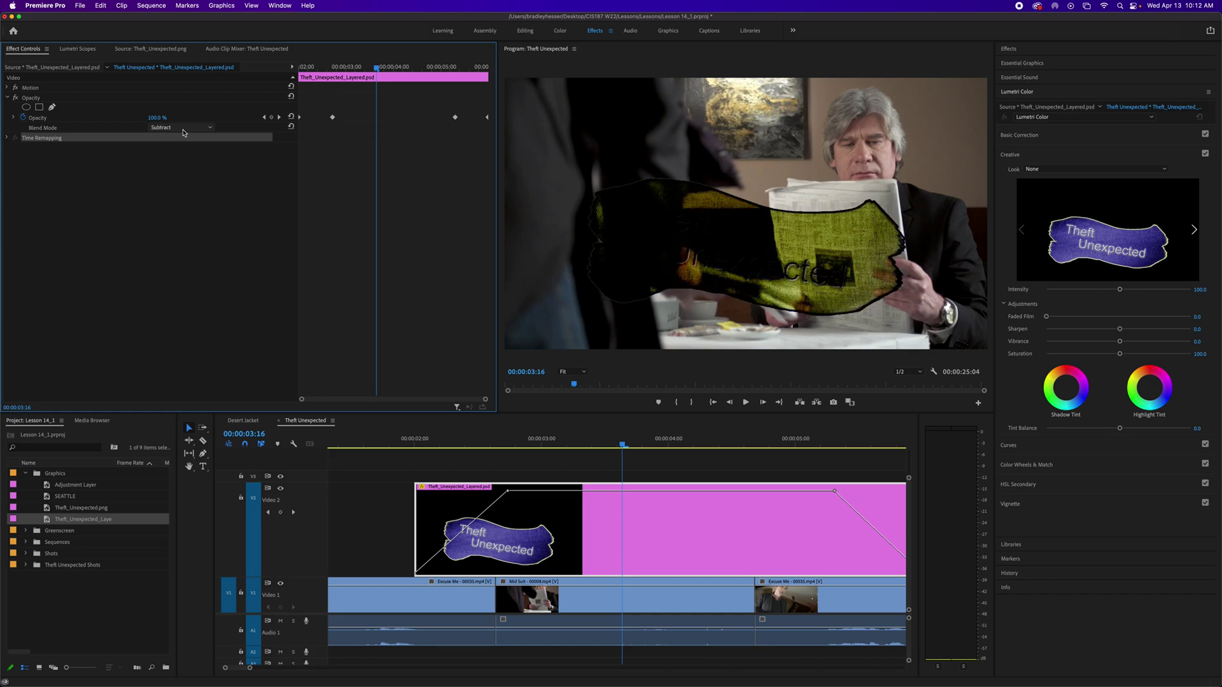
scroll(184, 131, "down", 1)
scroll(184, 131, "down", 1)
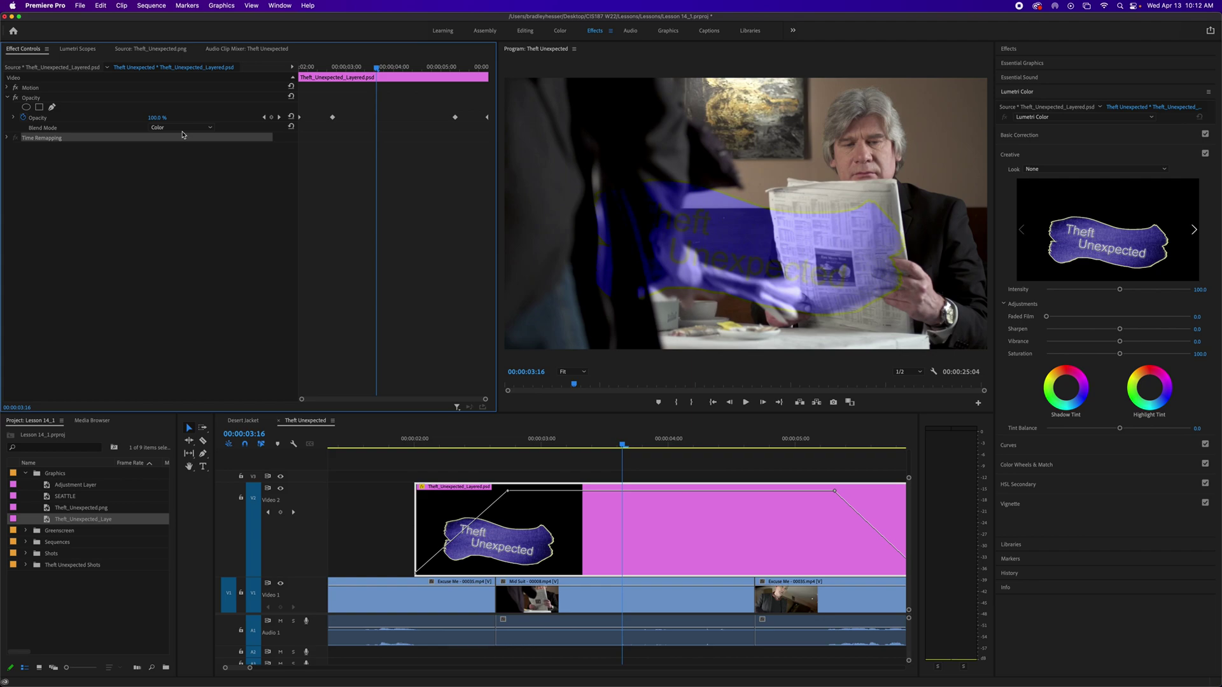
left_click(182, 128)
left_click(186, 140)
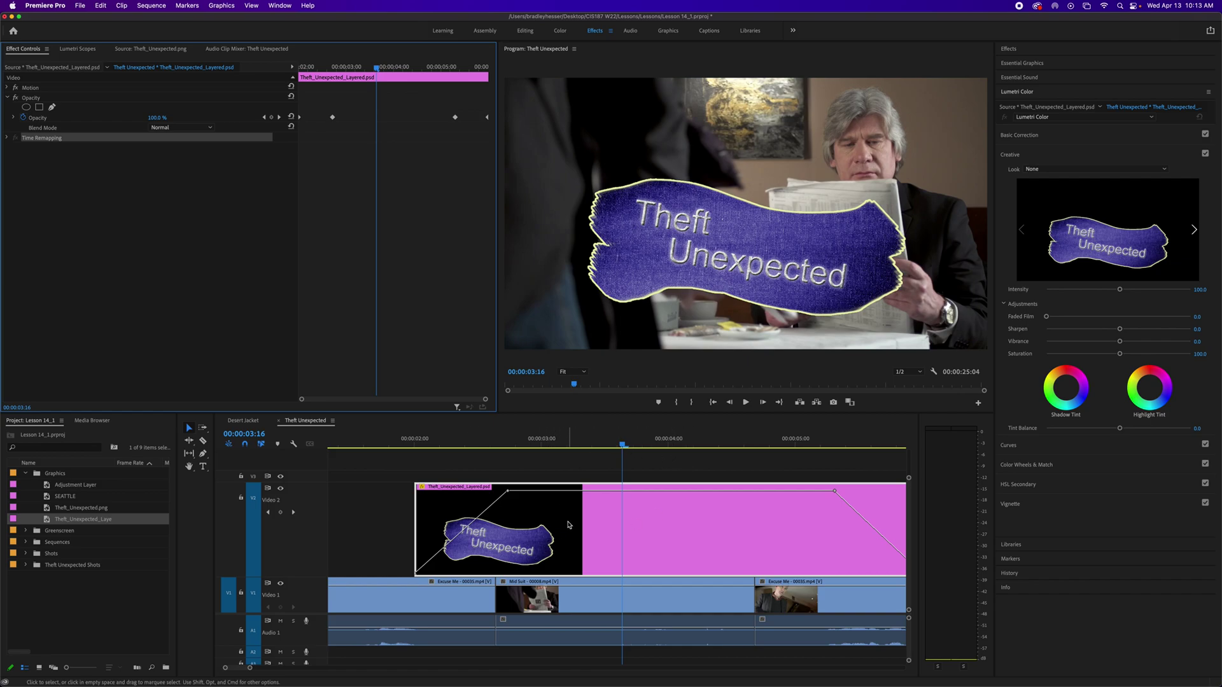
left_click(713, 280)
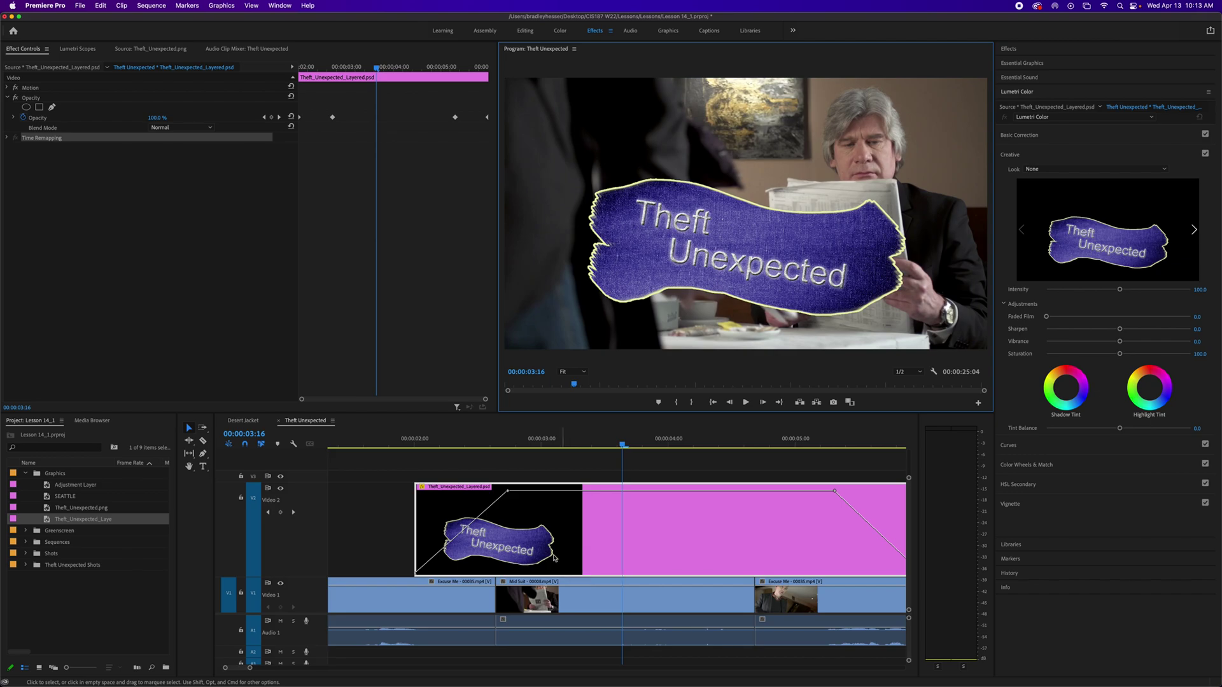
right_click(520, 551)
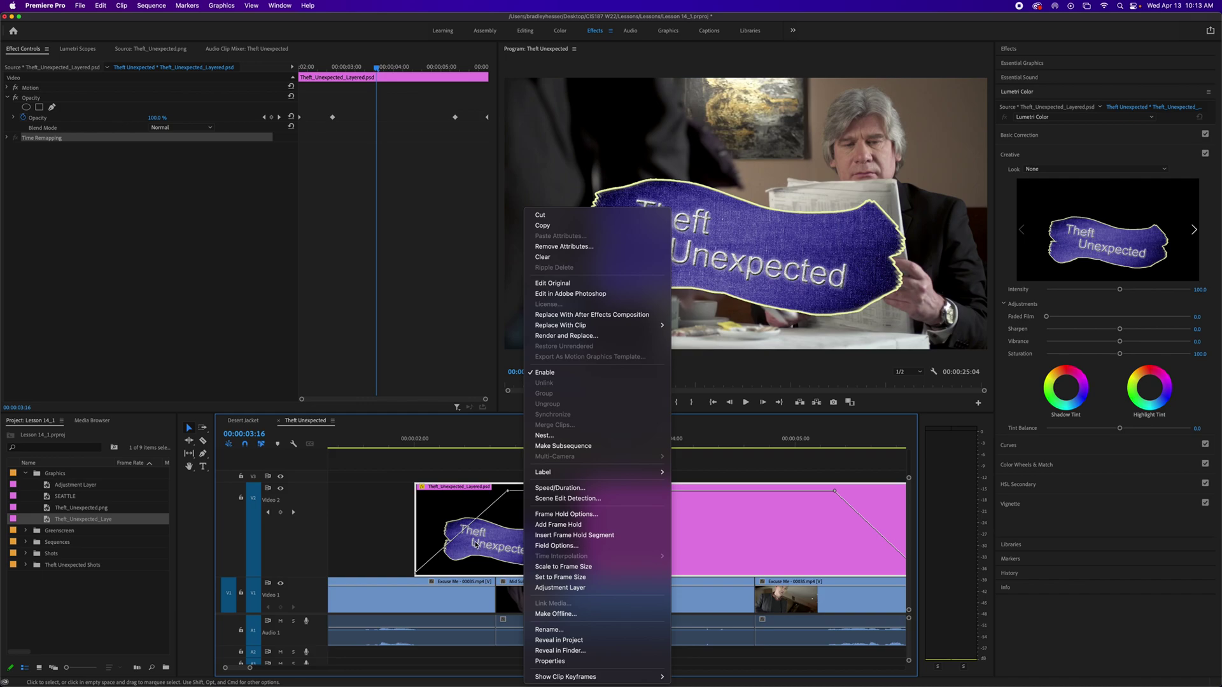
left_click(391, 522)
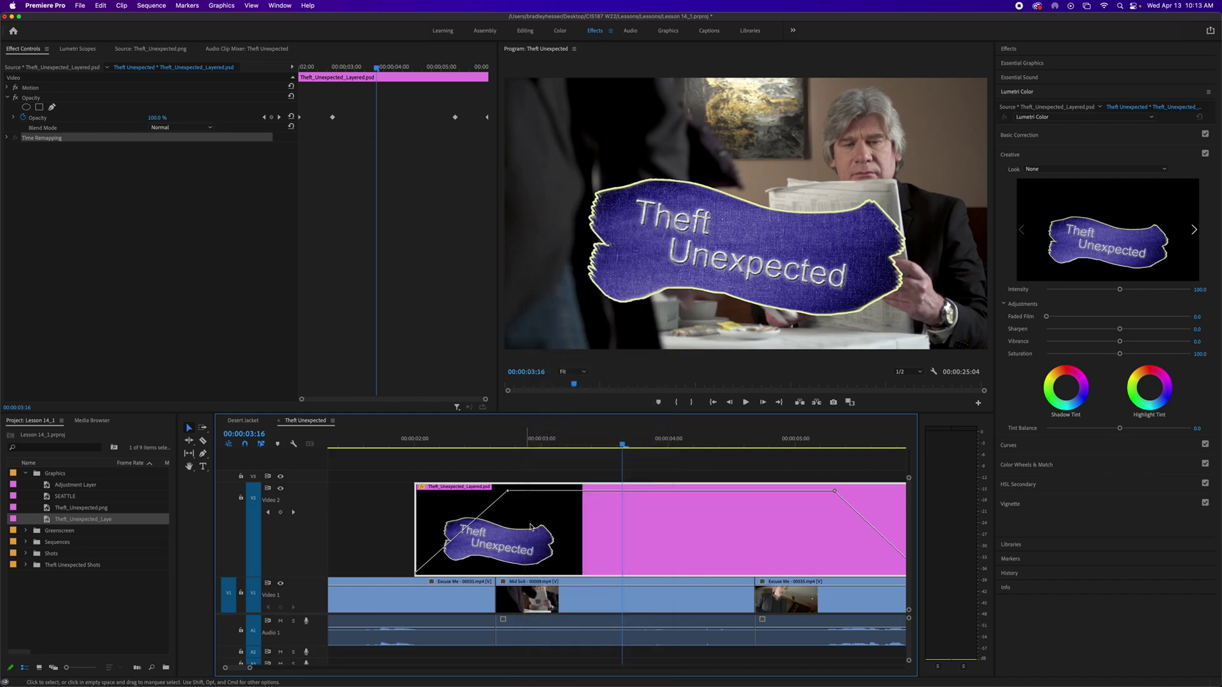
Step: Modify the footage interpretation of the Theft_Unexpected_Layered graphic in the project to ignore its alpha channel
right_click(63, 523)
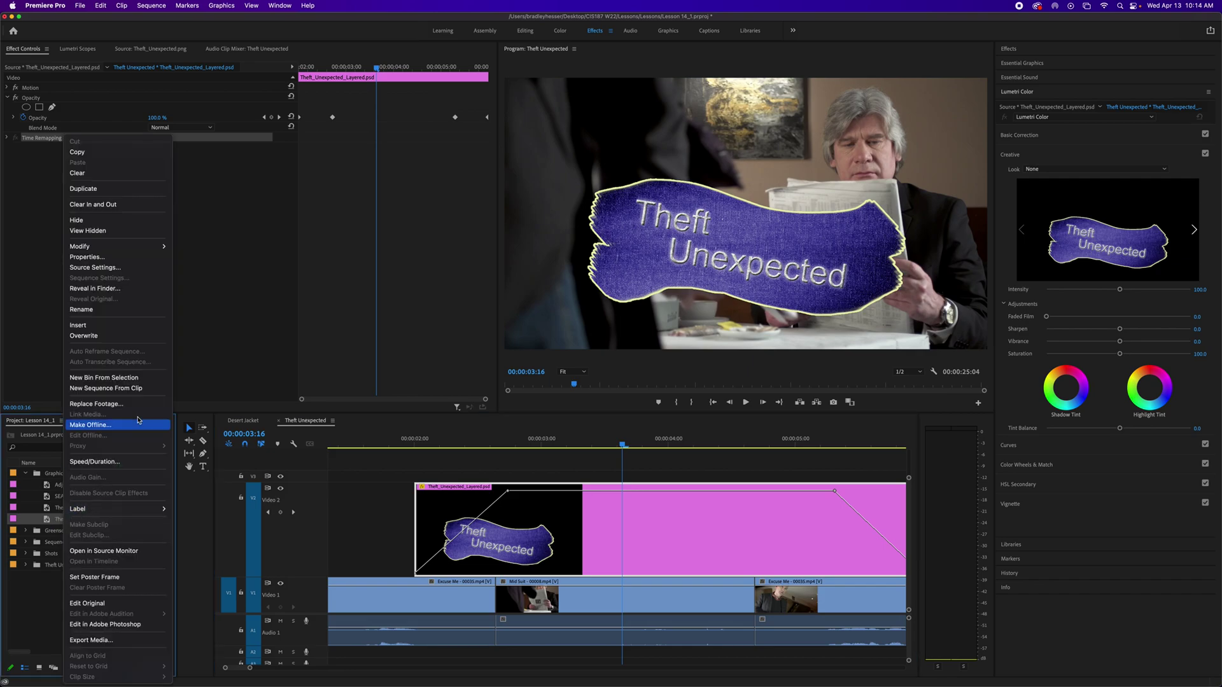
mouse_move(163, 249)
left_click(204, 258)
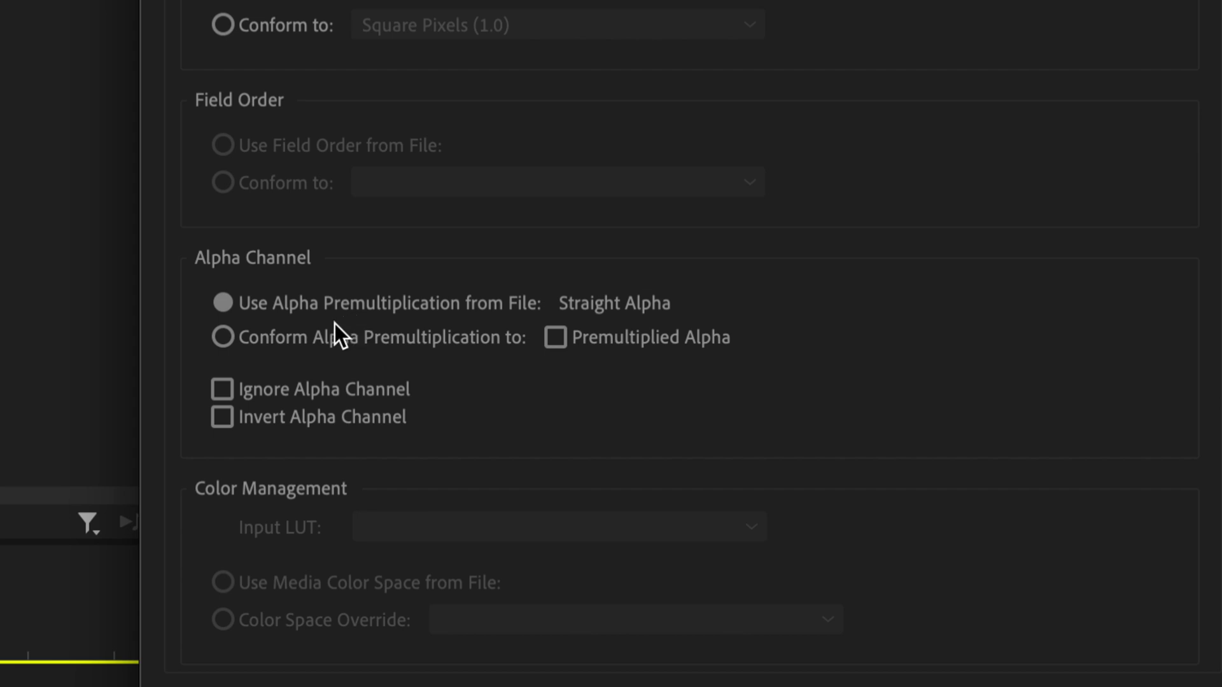
left_click(224, 337)
left_click(223, 390)
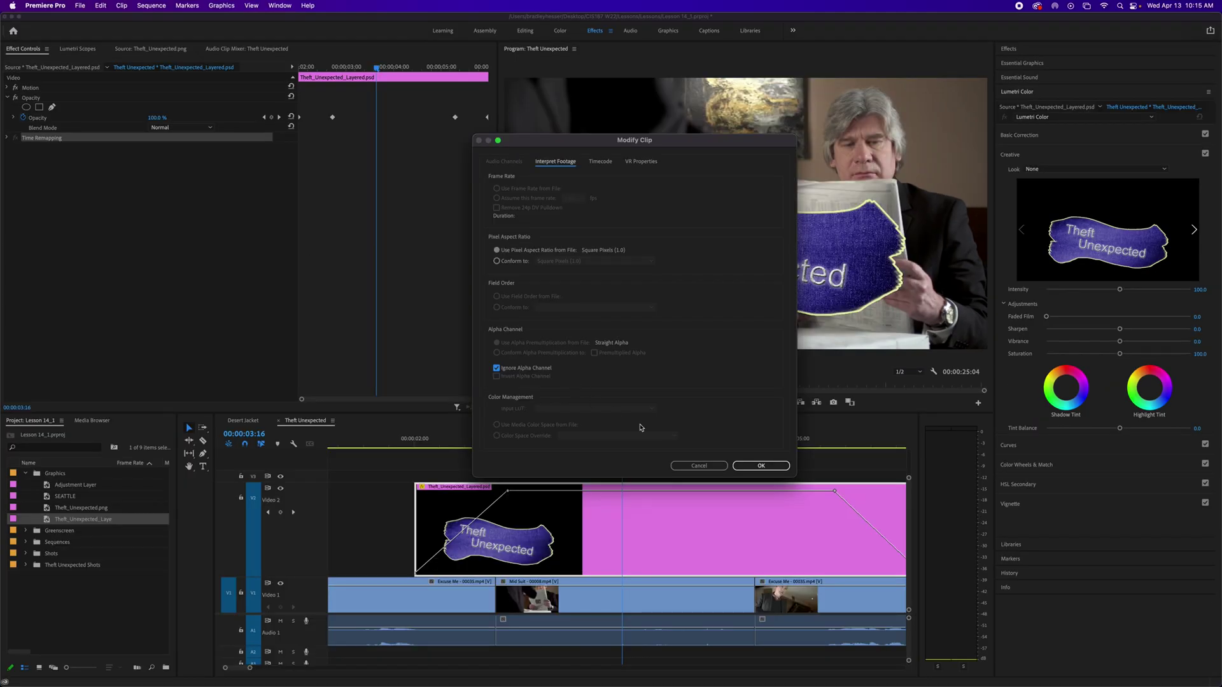
left_click(769, 469)
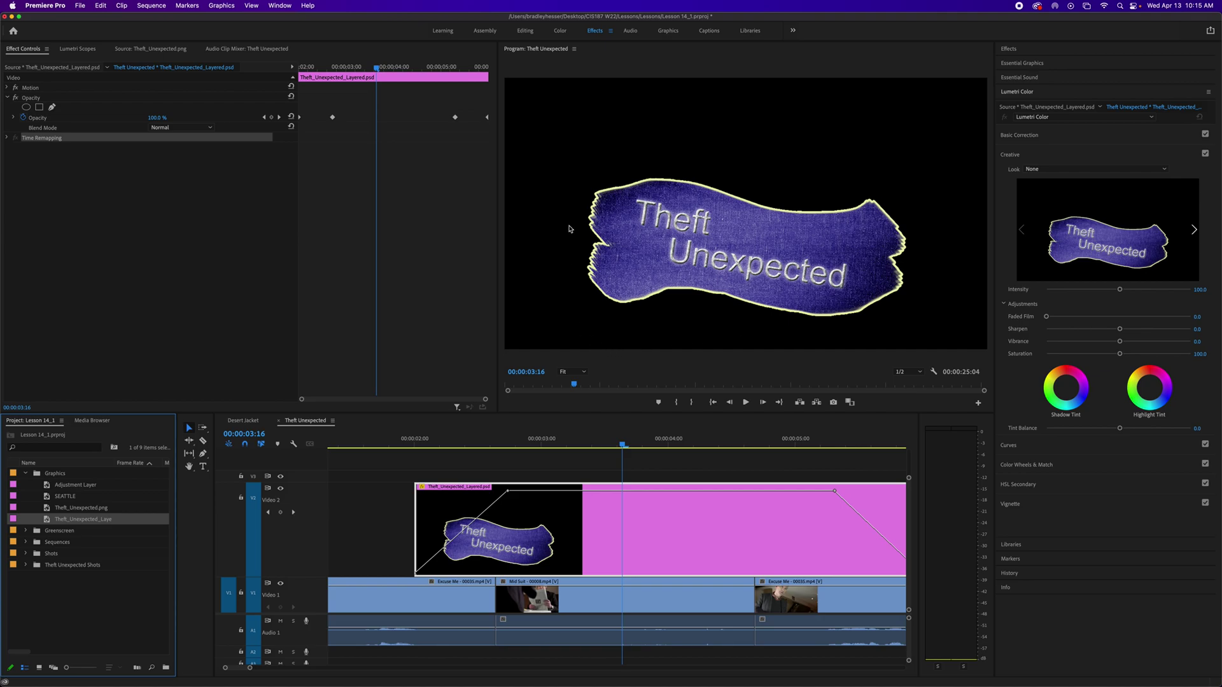
Step: Reinterpret the Theft_Unexpected_Layered graphic with Ignore Alpha Channel off and Invert Alpha Channel on
right_click(90, 519)
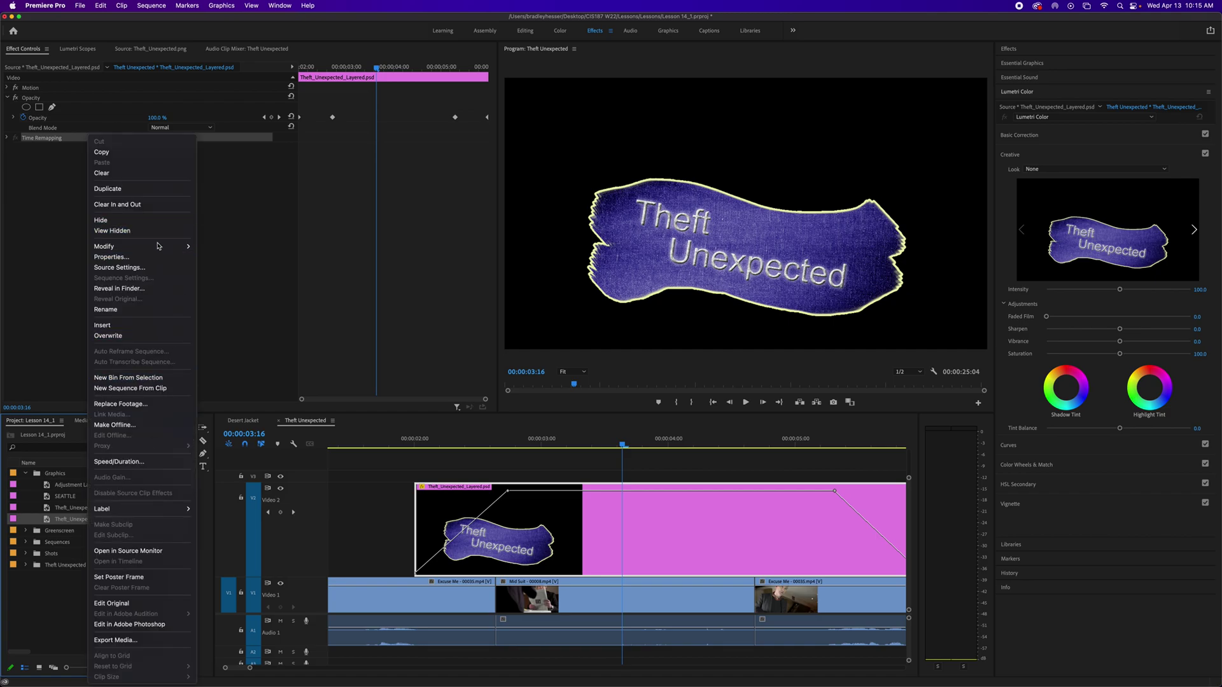
mouse_move(158, 247)
left_click(223, 258)
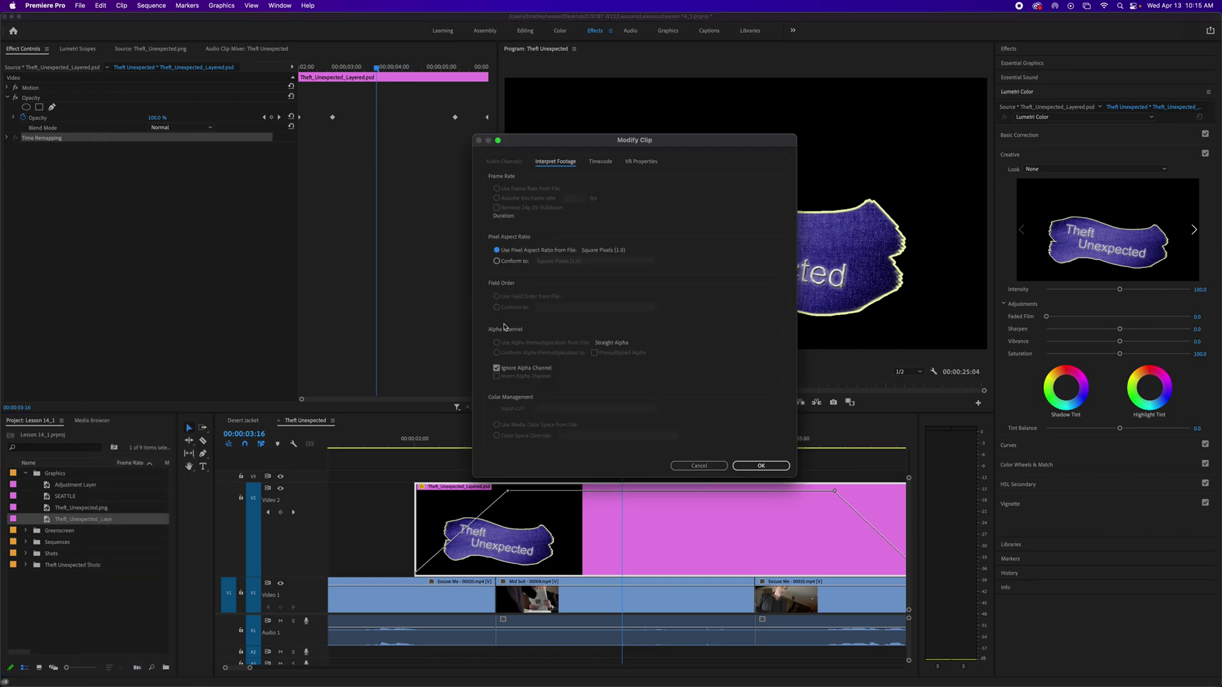
left_click(496, 368)
left_click(496, 377)
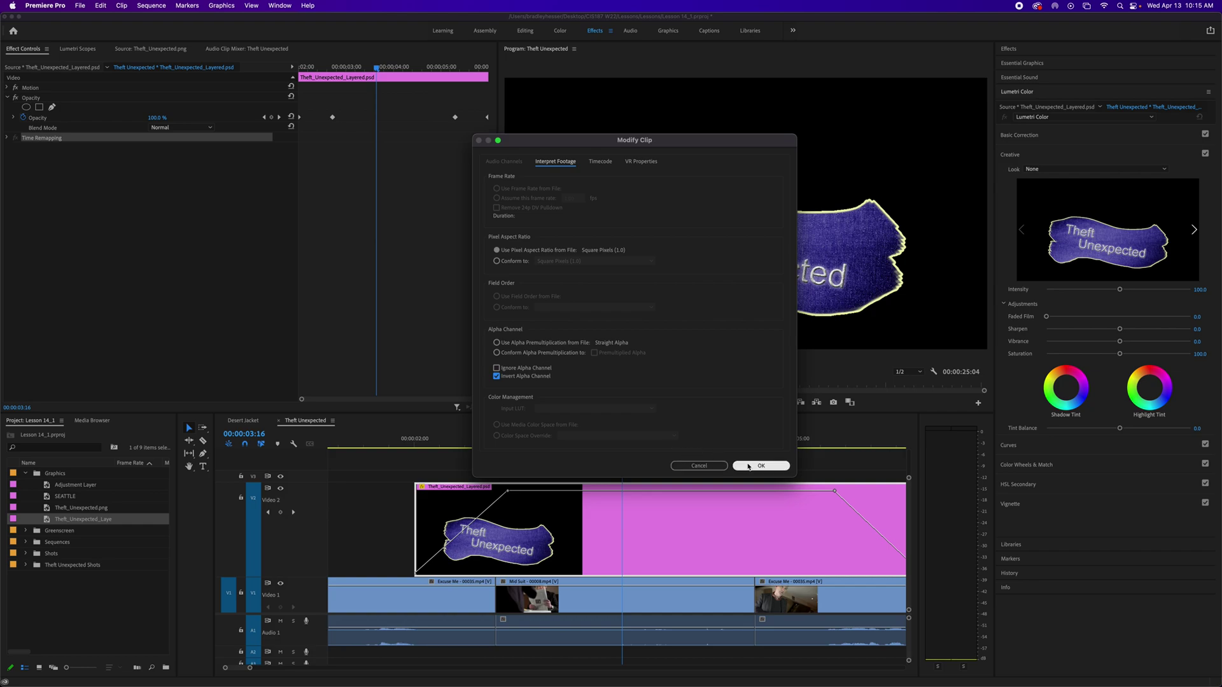
left_click(741, 465)
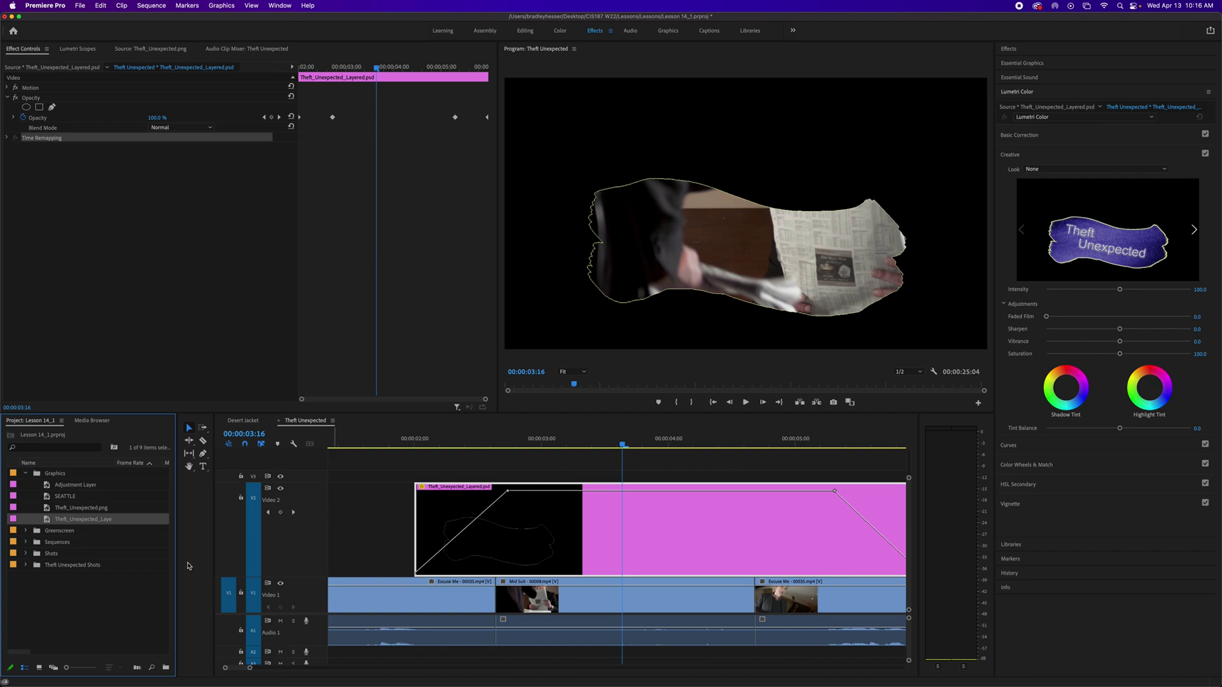
Step: Turn off Invert Alpha Channel for the Theft_Unexpected_Layered graphic and conform its alpha premultiplication to Premultiplied Alpha
left_click(88, 522)
right_click(87, 522)
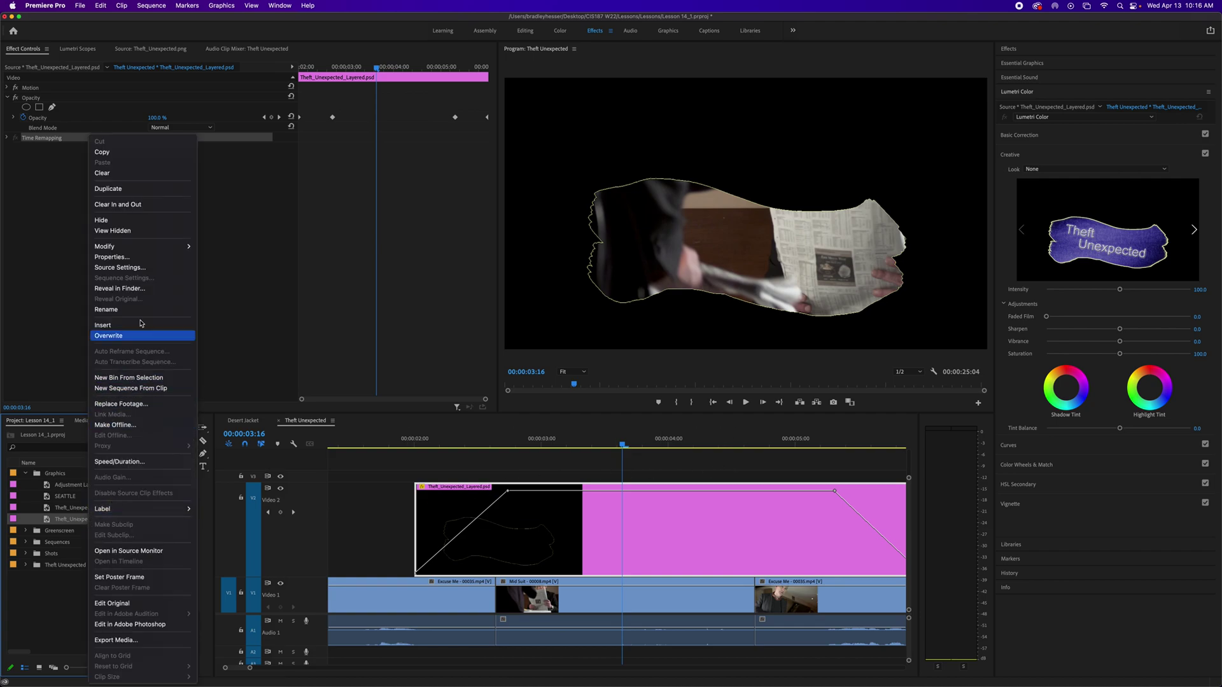
mouse_move(146, 247)
left_click(223, 256)
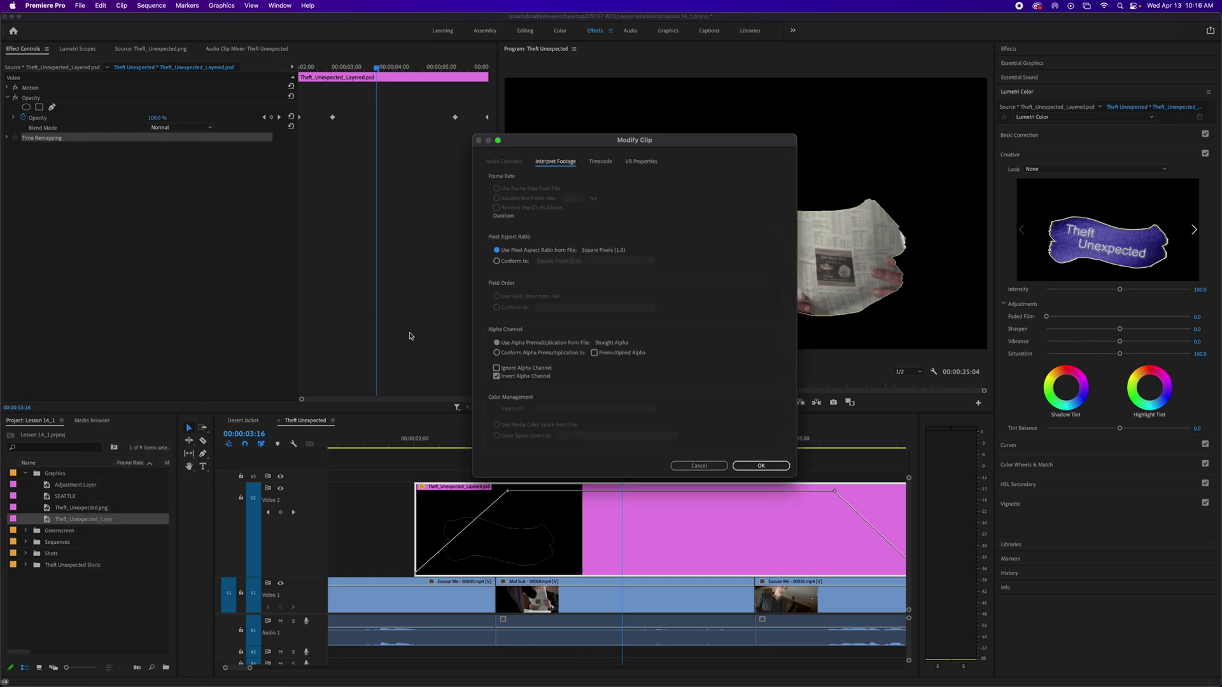
left_click(497, 376)
left_click(497, 353)
left_click(594, 353)
left_click(751, 464)
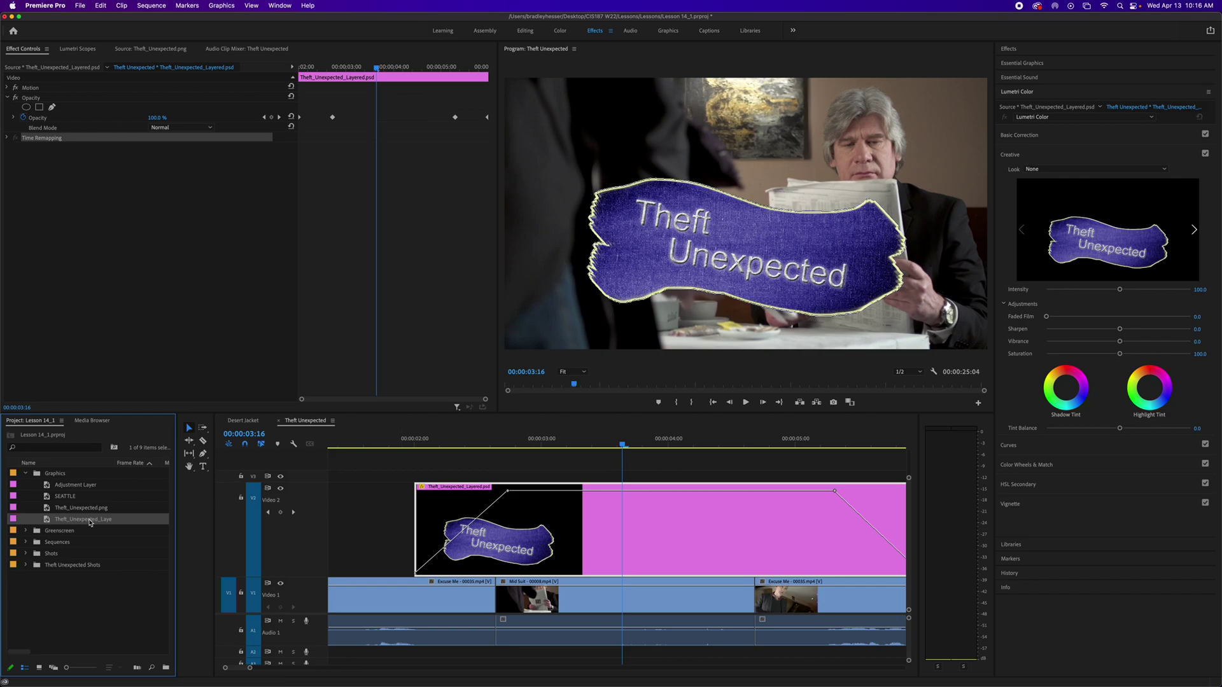
Step: Restore the Theft_Unexpected_Layered graphic's interpretation to Use Alpha Premultiplication from File
right_click(90, 522)
mouse_move(181, 247)
left_click(237, 257)
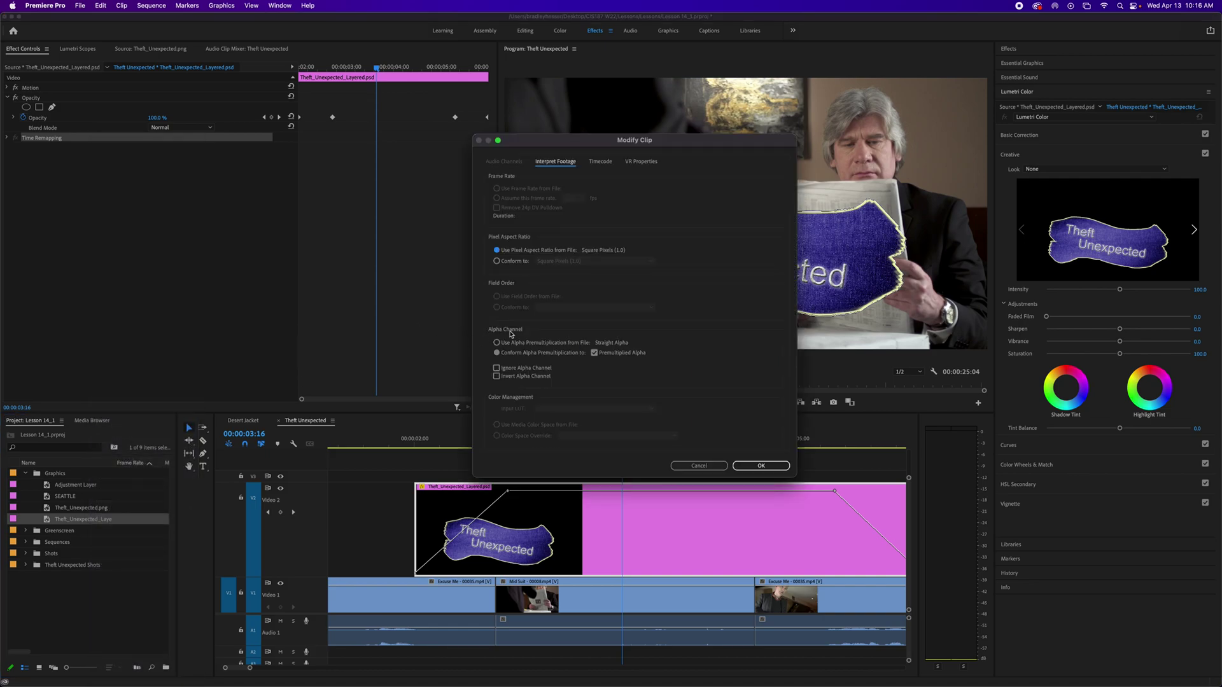
left_click(499, 344)
left_click(595, 353)
left_click(750, 466)
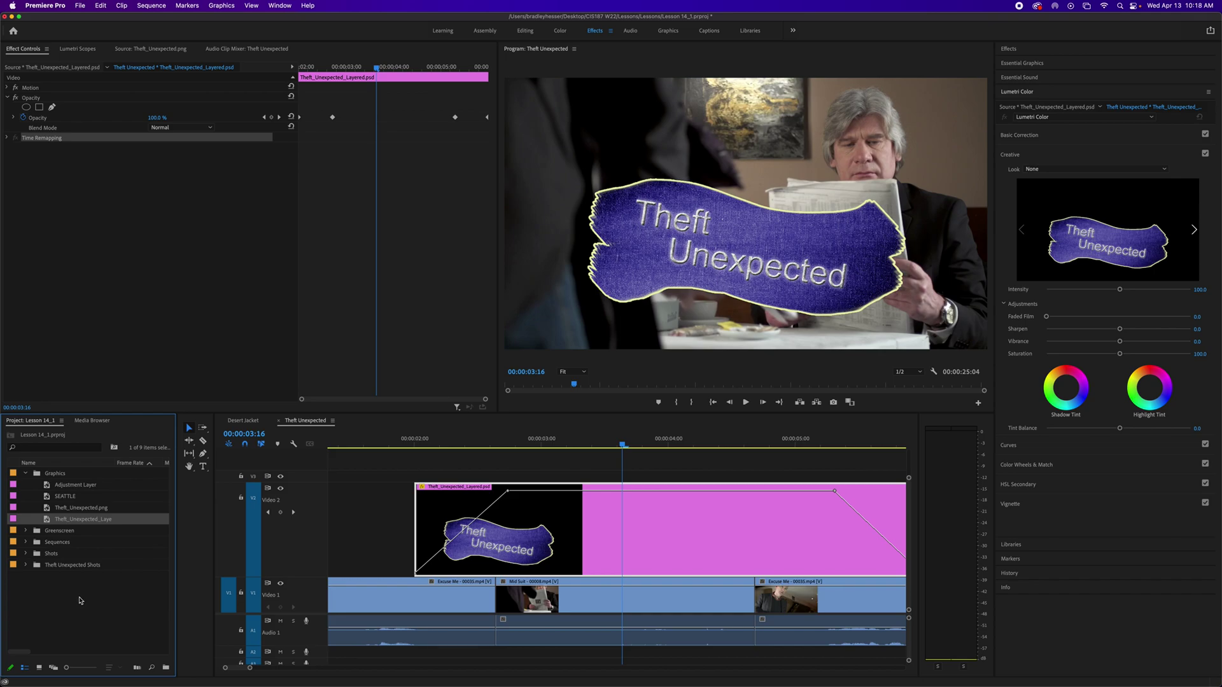
Step: Collapse the Graphics bin and open Timekeeping.mp4 from the Greenscreen bin in the Source Monitor
left_click(26, 531)
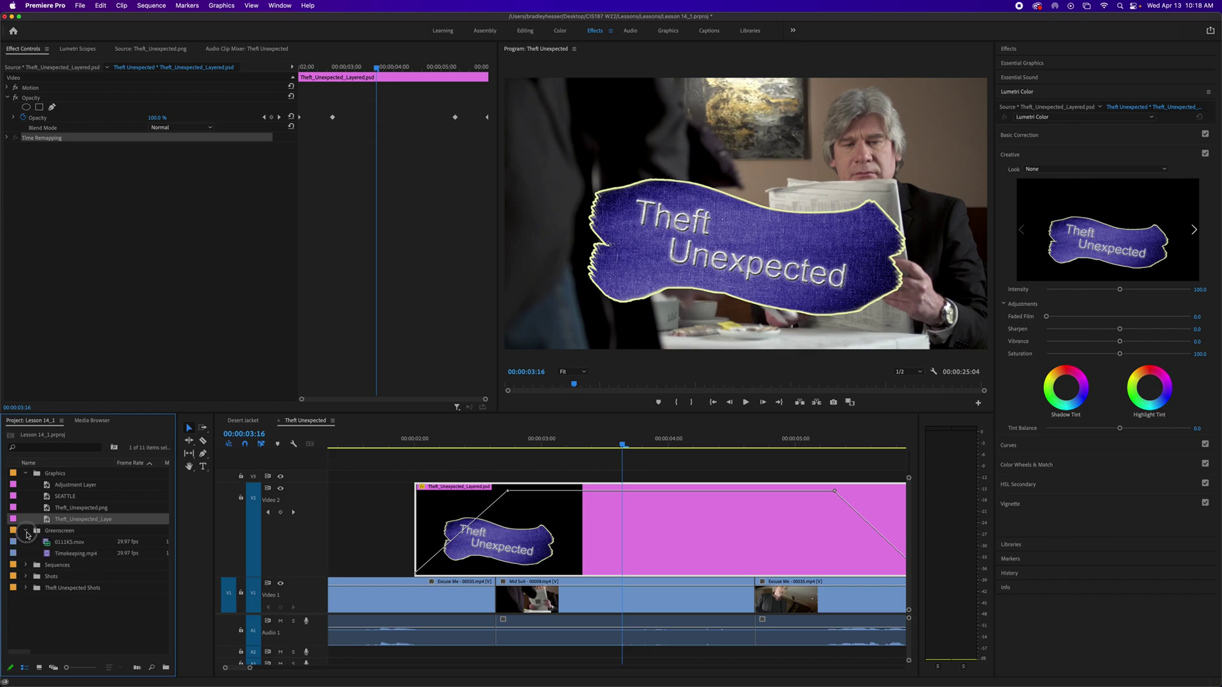
left_click(26, 474)
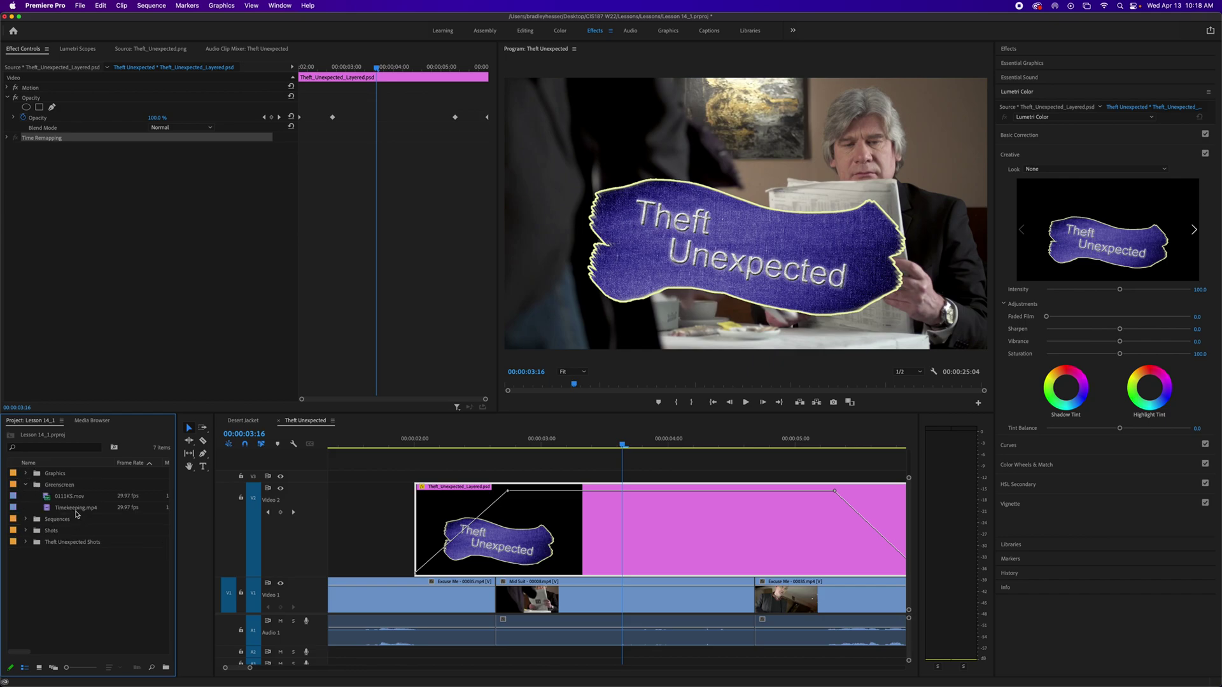
left_click(71, 508)
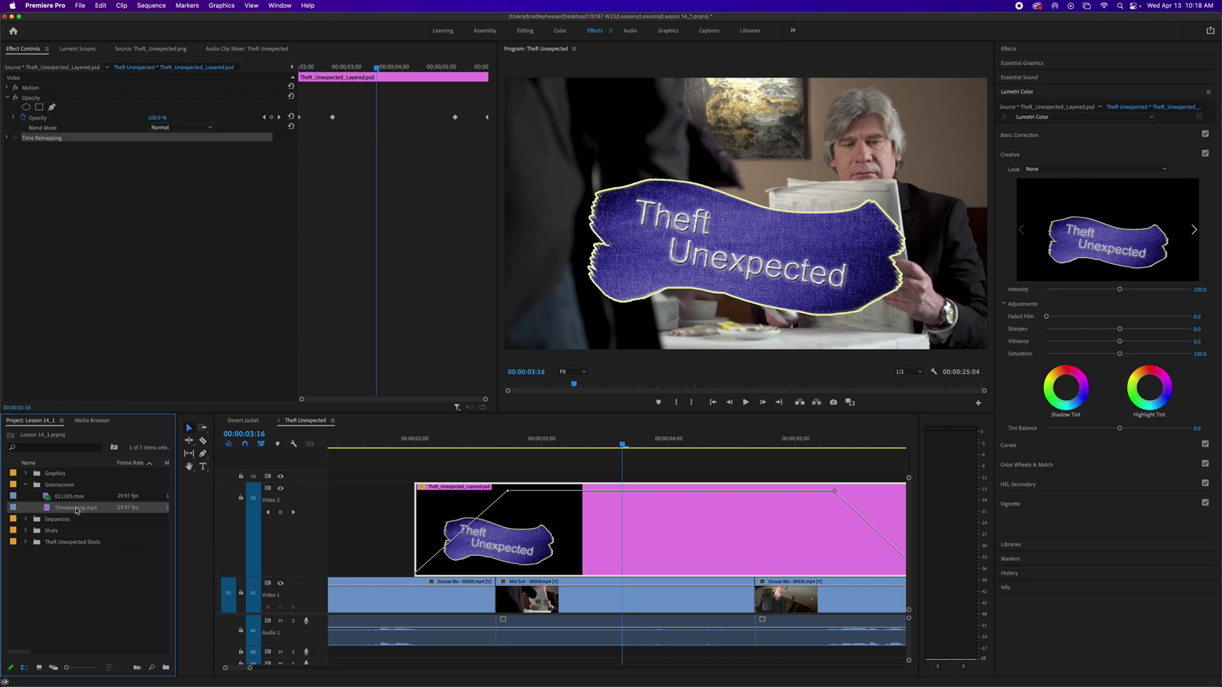
left_click(72, 509)
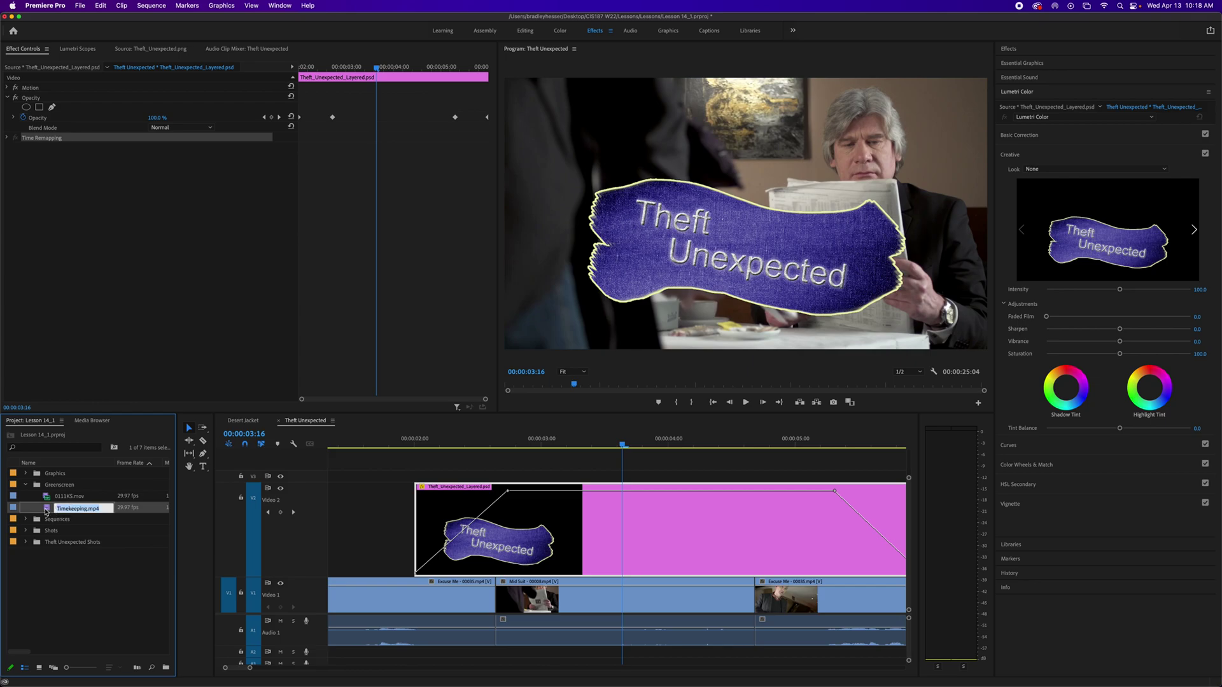
double_click(47, 508)
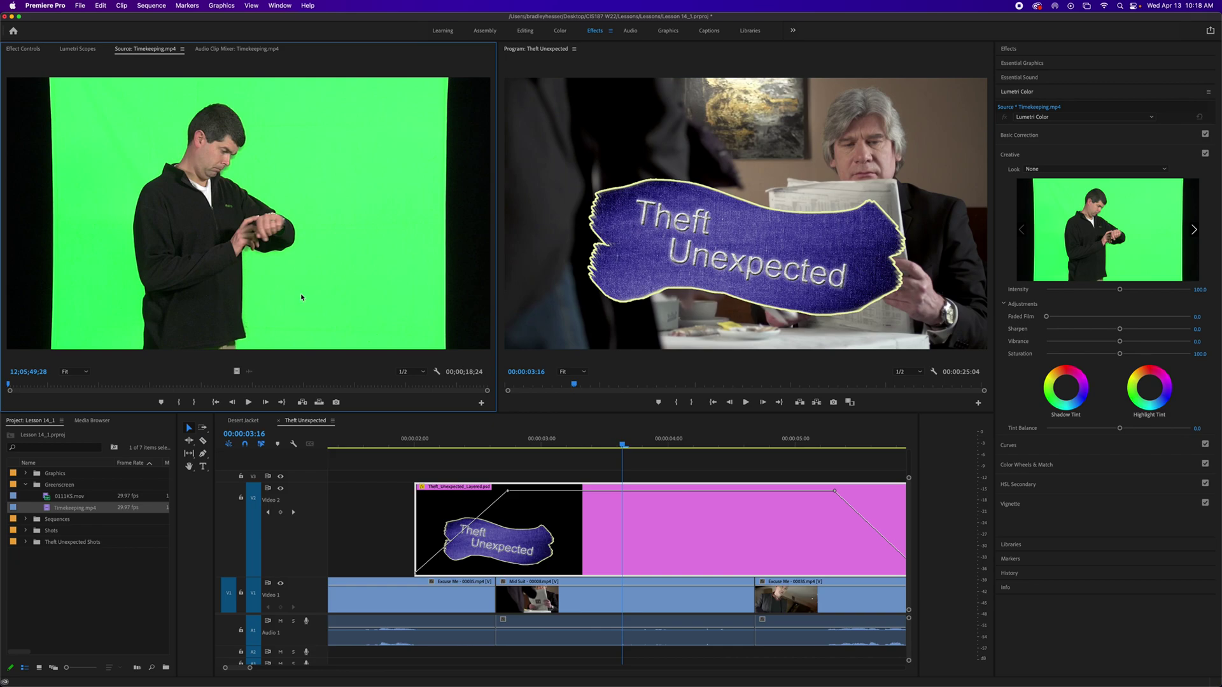
Step: Try putting Timekeeping.mp4 in a new bin inside the Greenscreen bin, and undo the bin changes
left_click(105, 548)
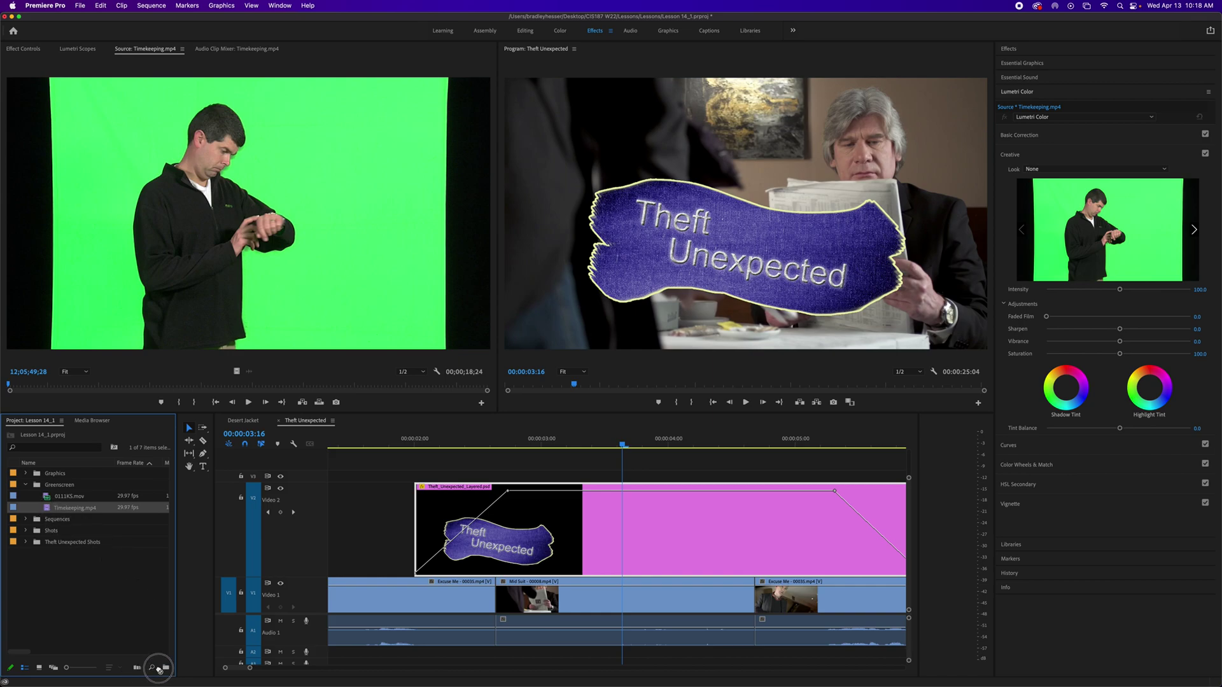
left_click(165, 667)
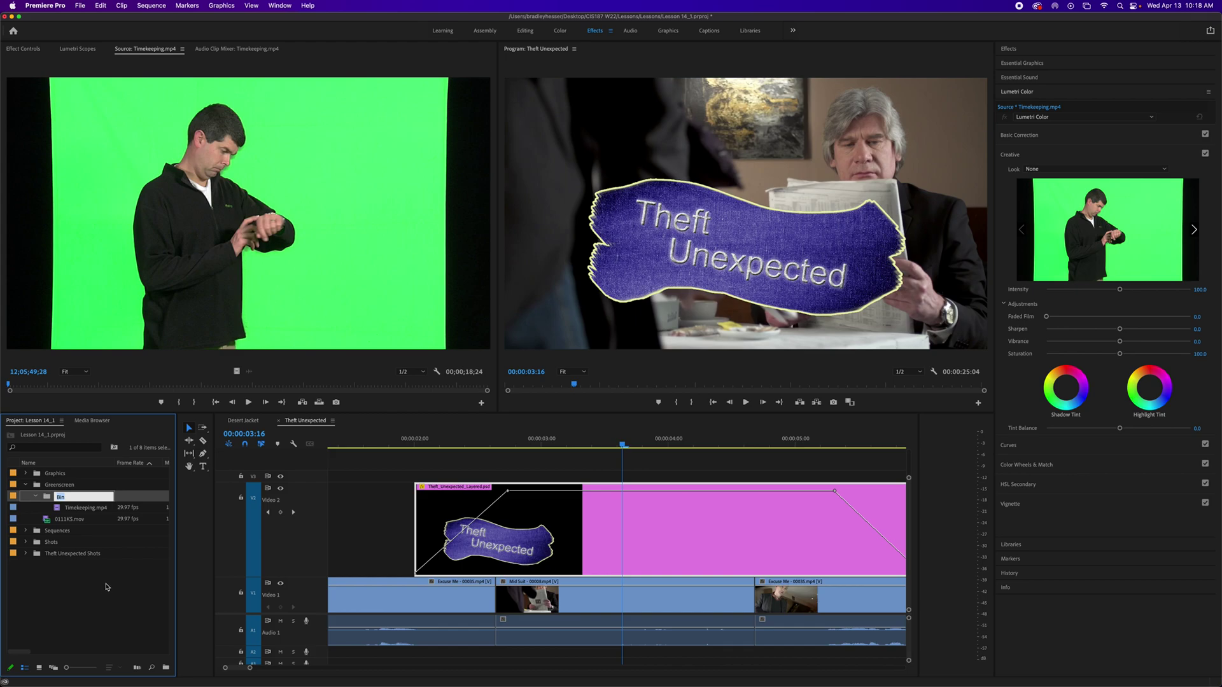
left_click(40, 496)
left_click(50, 499)
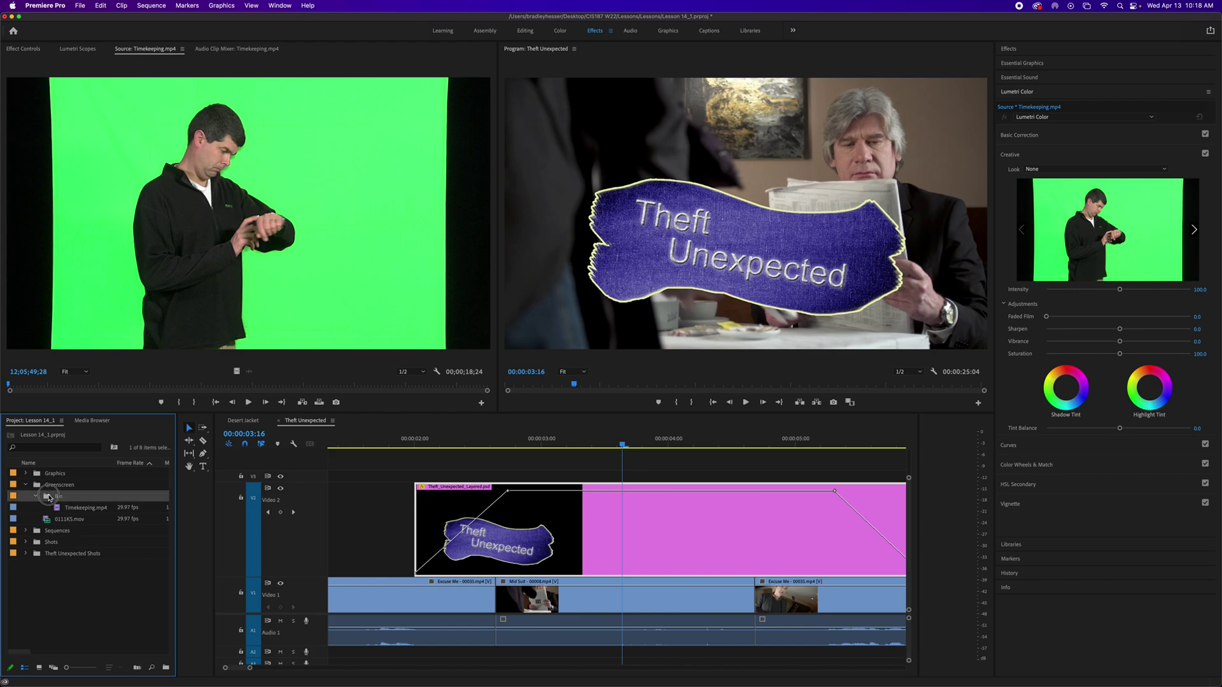
key("Delete")
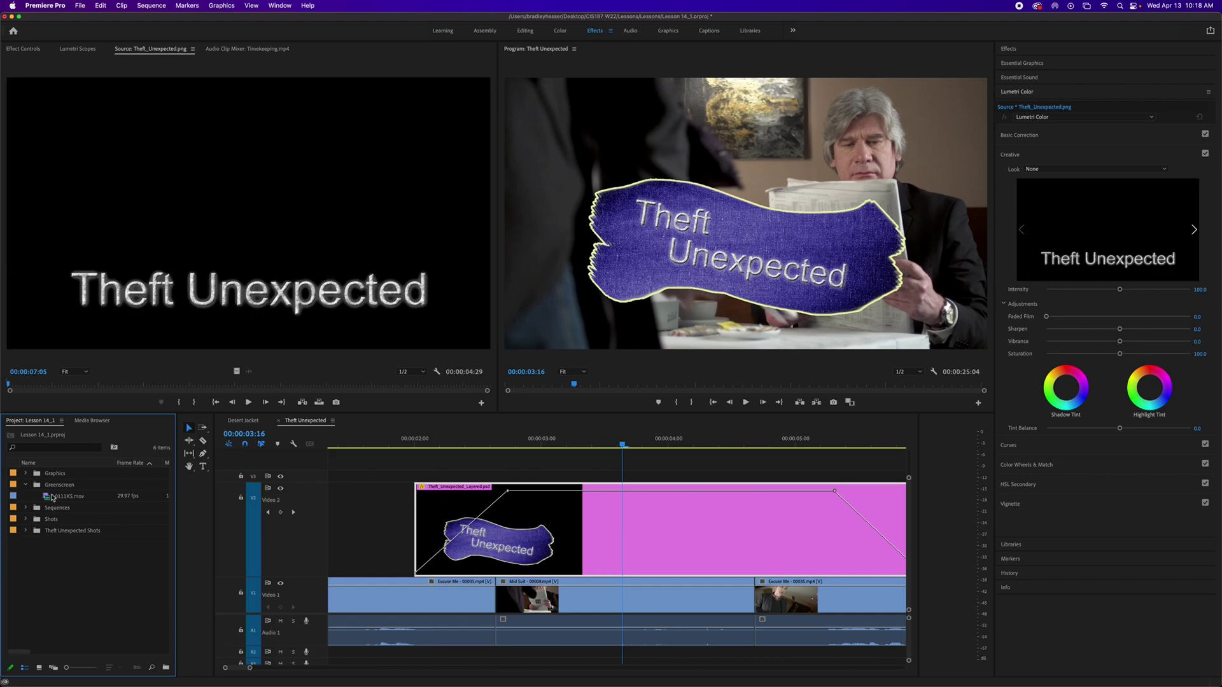
key("ctrl+z")
left_click(67, 509)
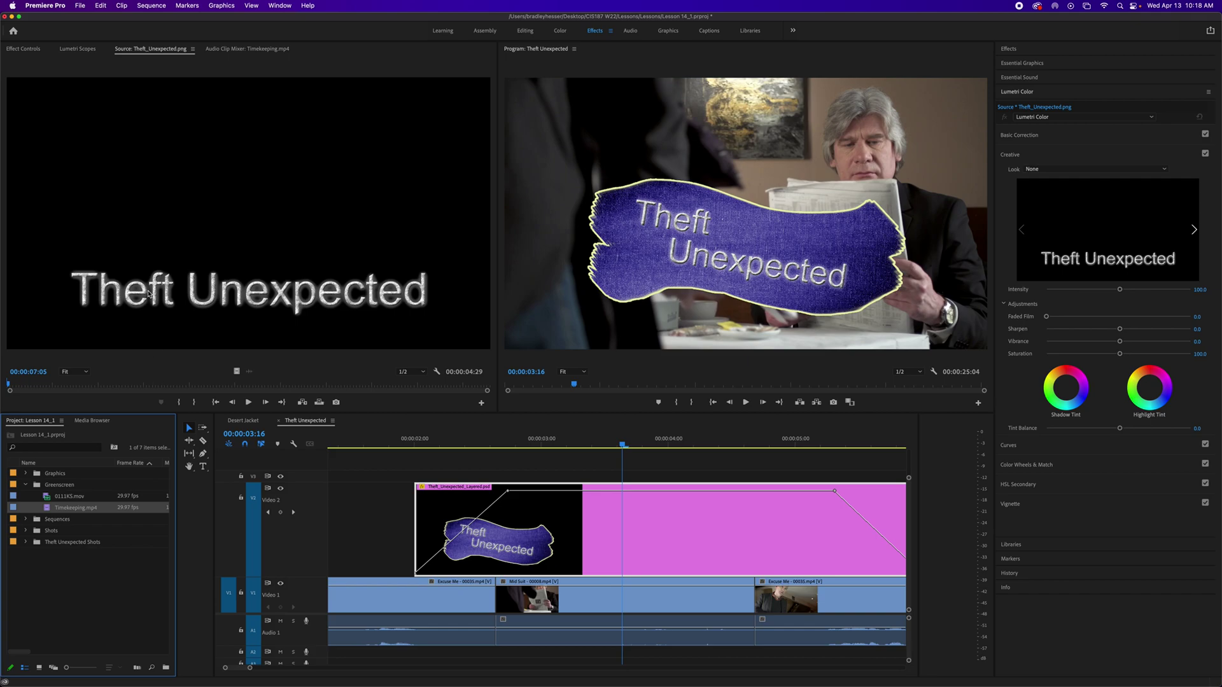
right_click(51, 510)
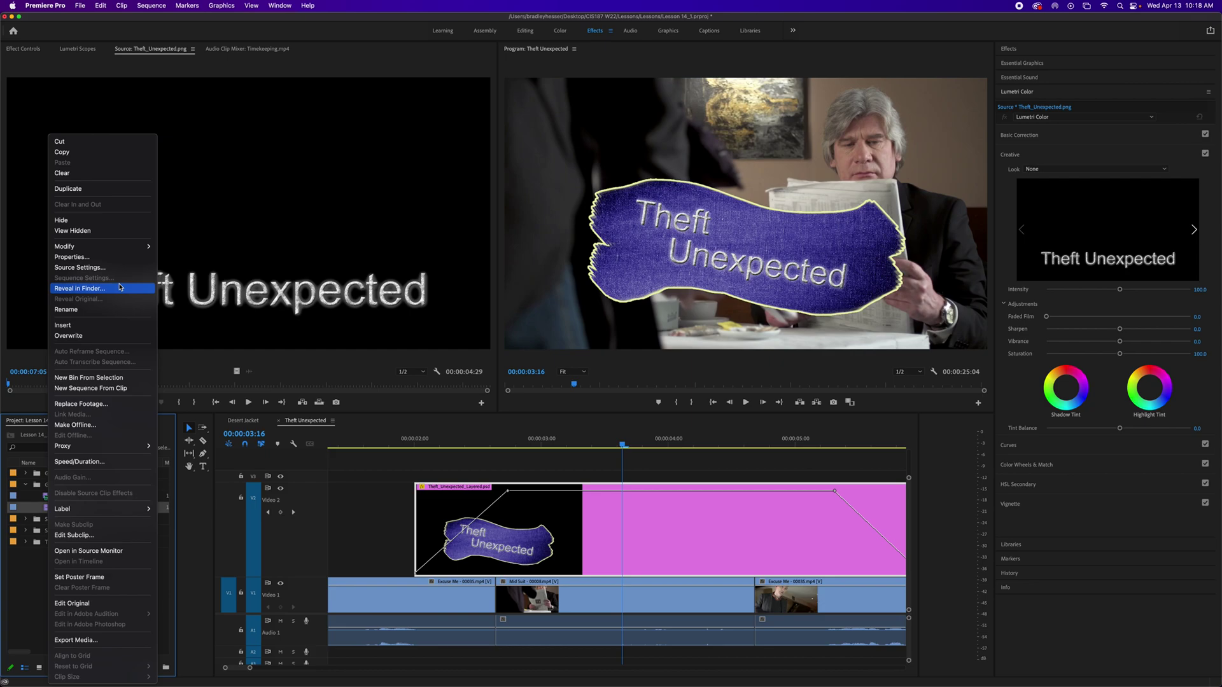
left_click(36, 569)
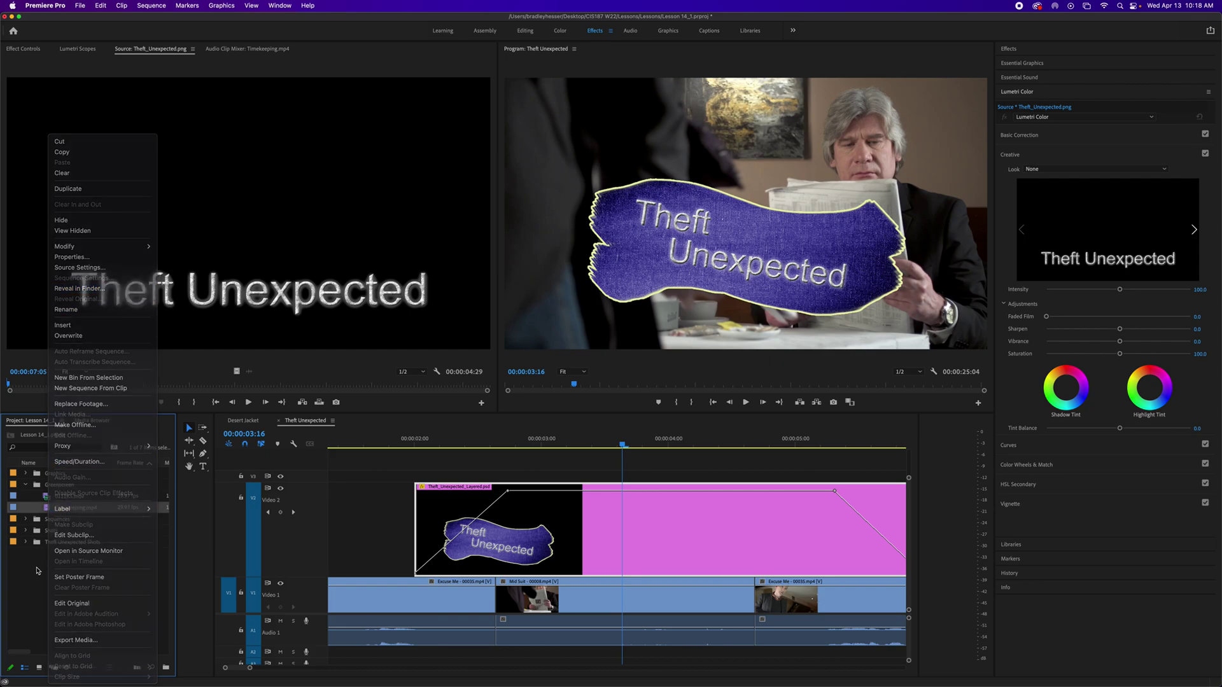
scroll(96, 572, "right", 1)
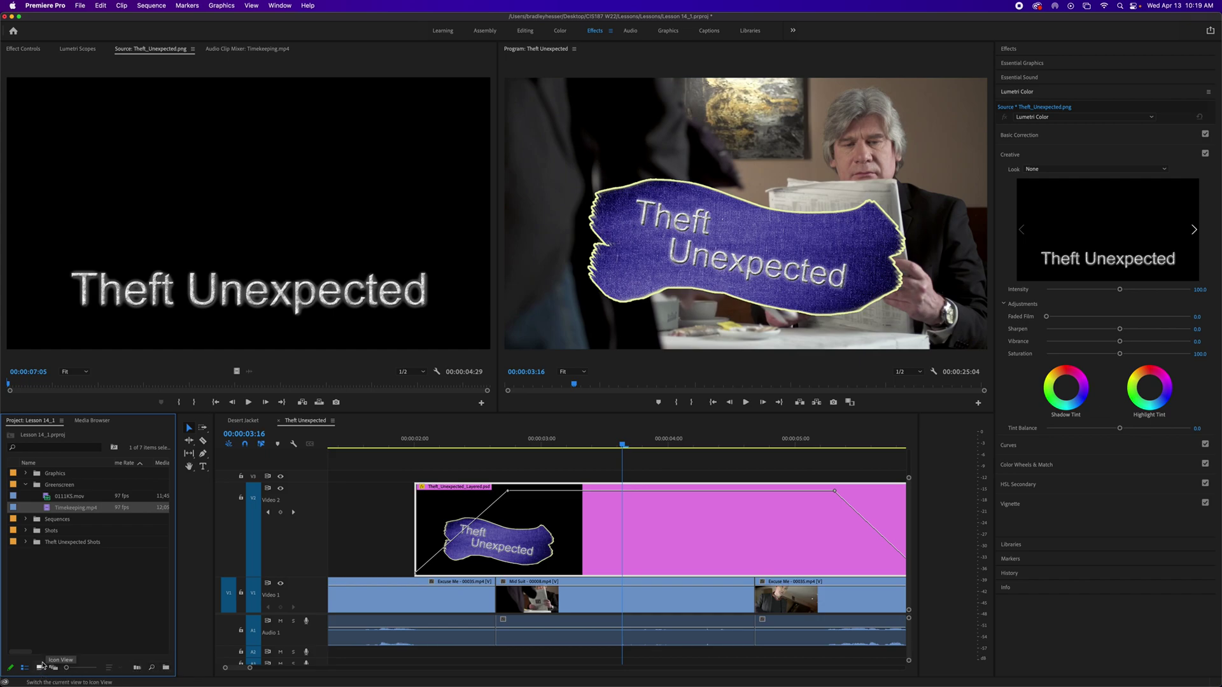
left_click(151, 6)
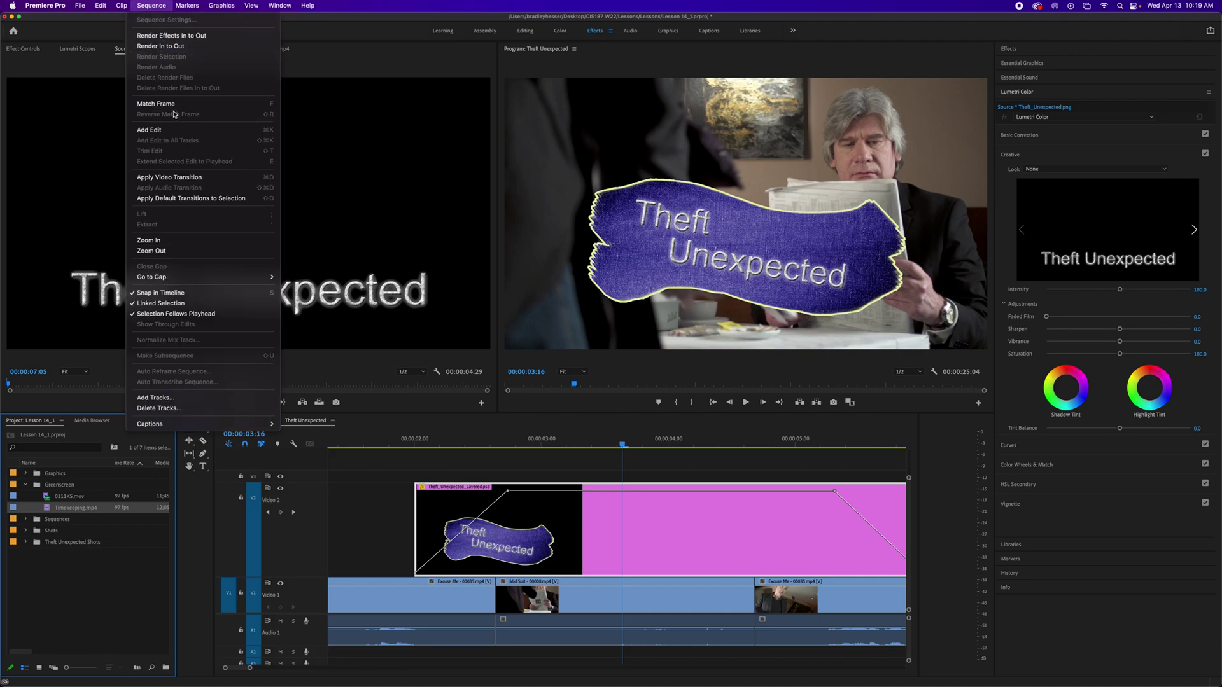
left_click(132, 597)
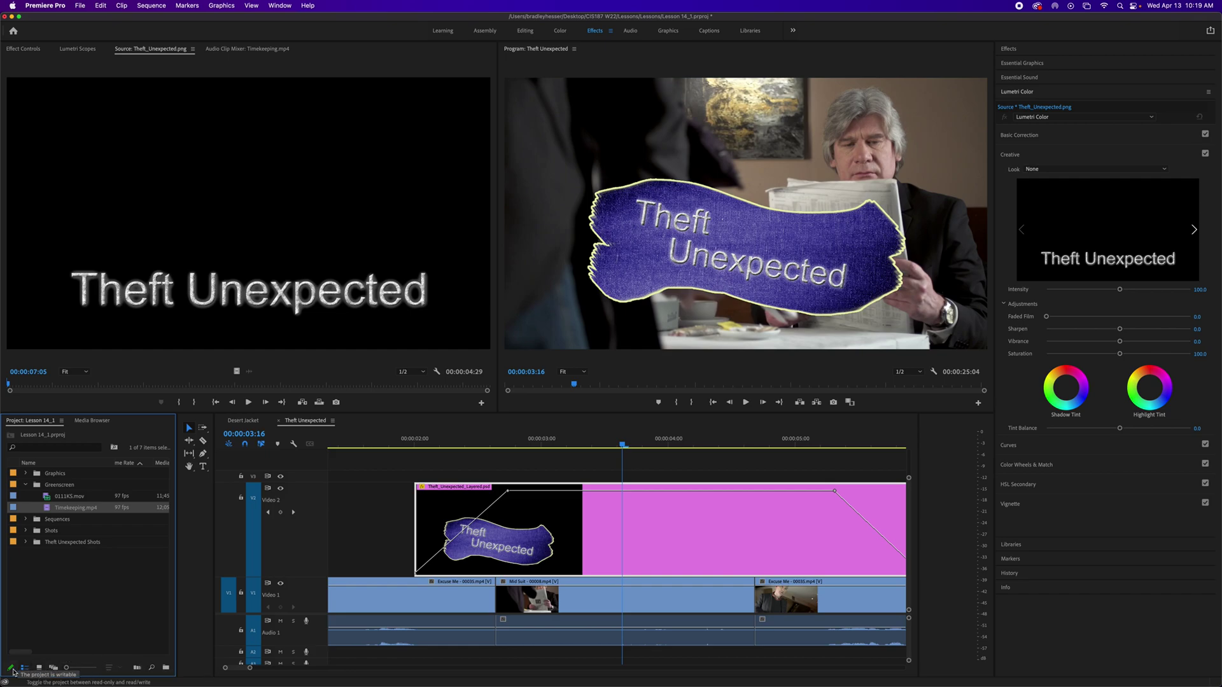
left_click(51, 625)
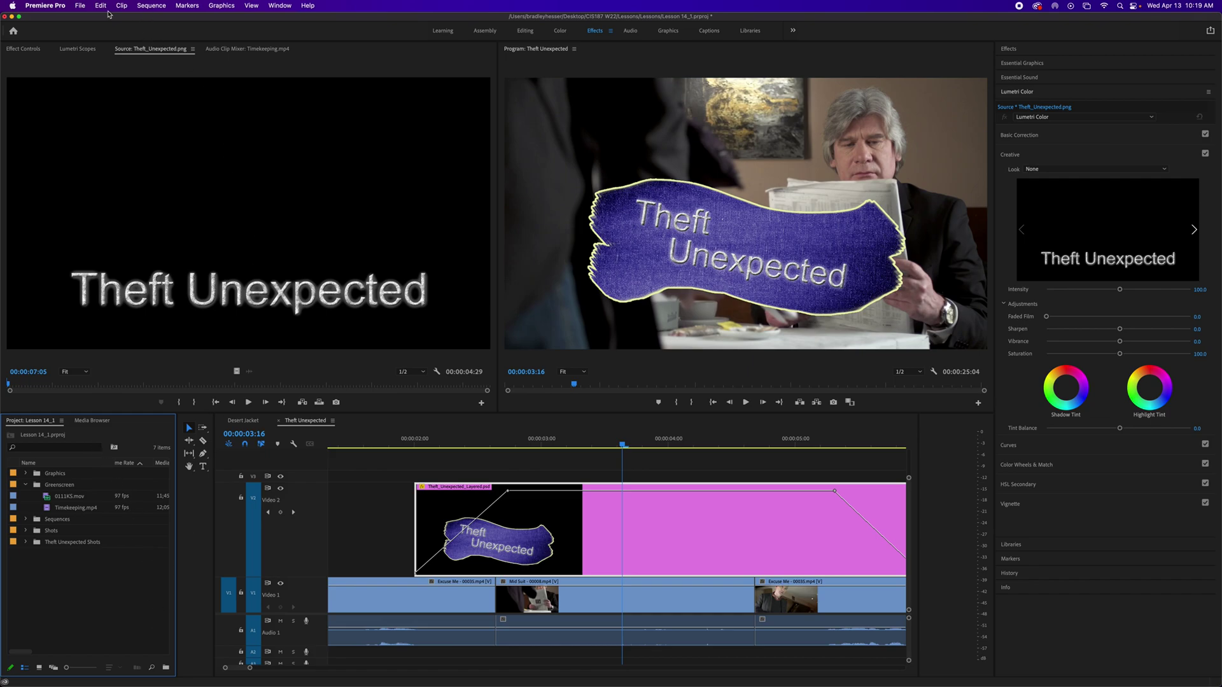
Step: Create a new sequence with the HDV 1080p25 preset, keeping the default sequence name
left_click(80, 5)
mouse_move(86, 19)
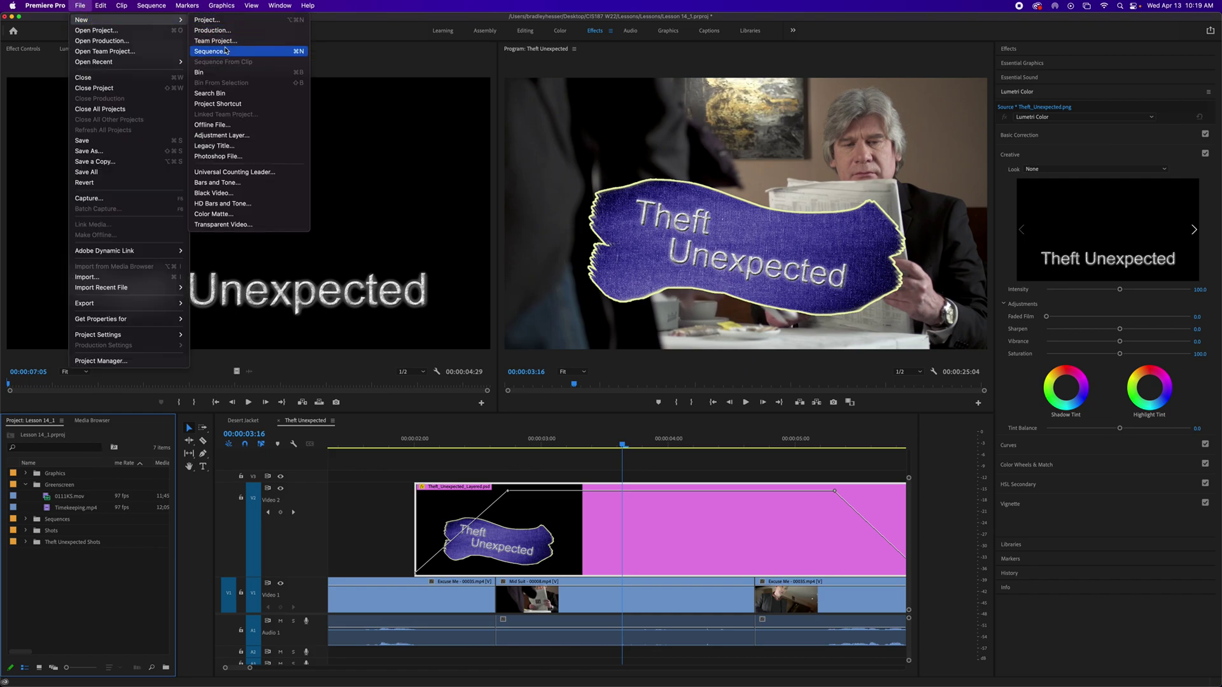
left_click(225, 51)
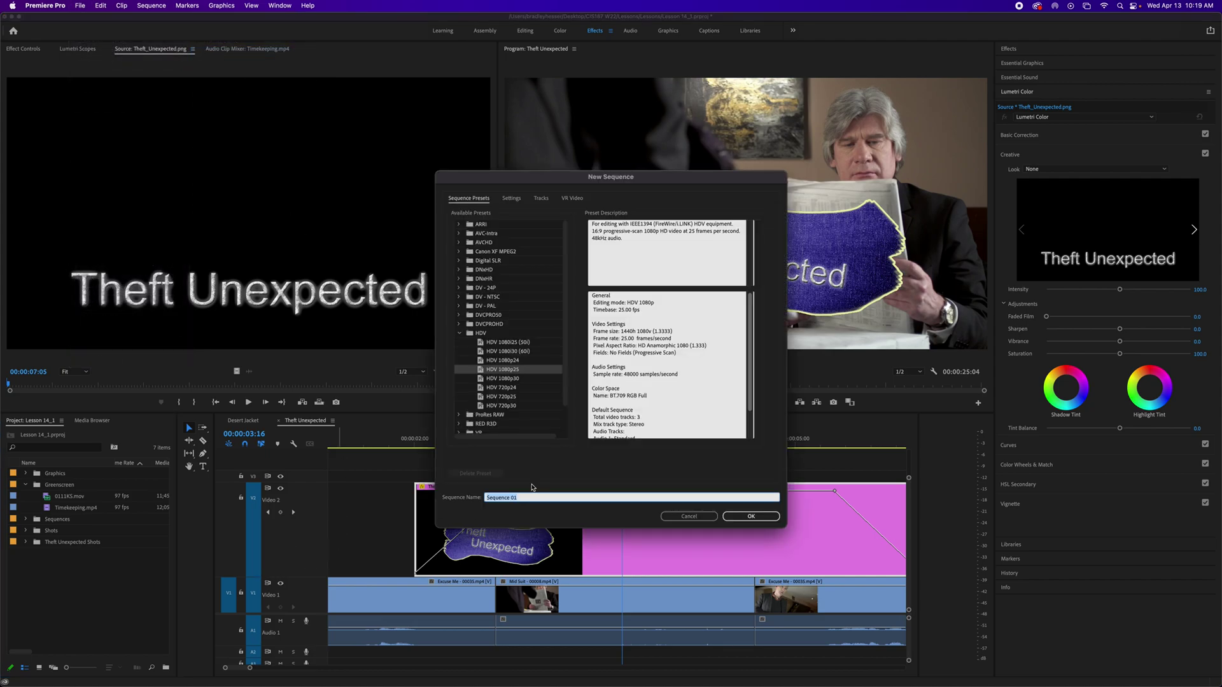
left_click(744, 516)
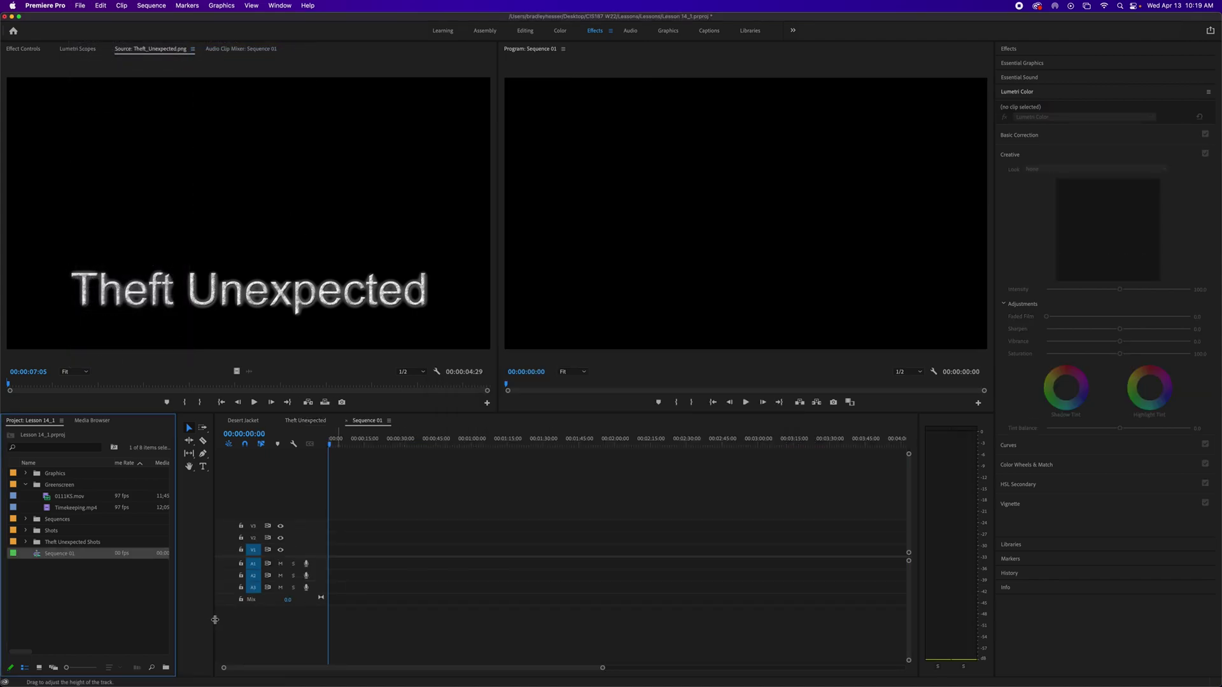
Step: Add Timekeeping.mp4 at the start of Sequence 01, match the sequence settings to the clip, and move it up to track V2
left_click_drag(49, 509, 331, 552)
left_click(631, 376)
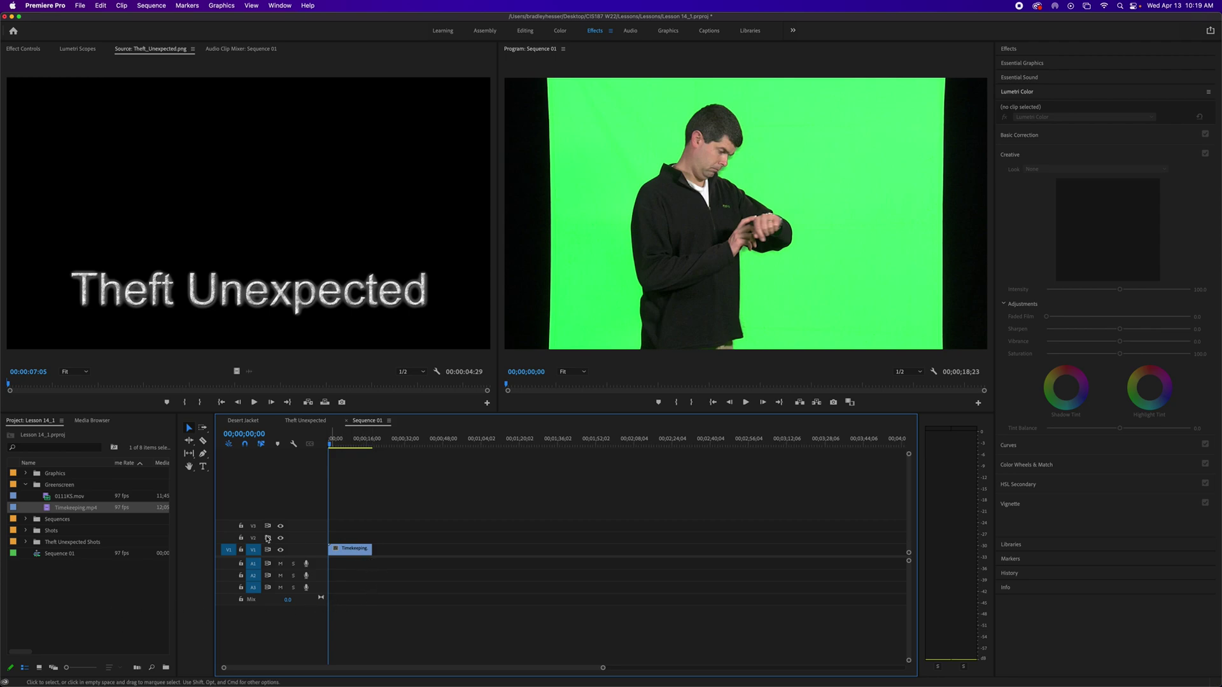
double_click(48, 508)
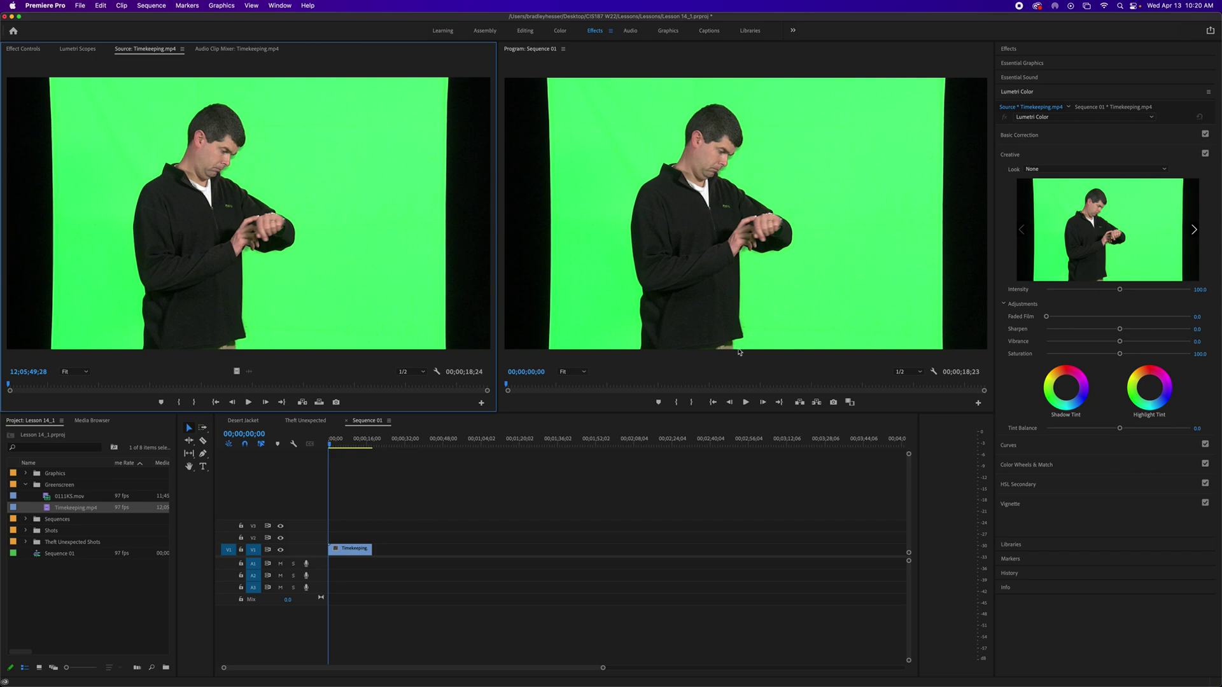
left_click_drag(346, 557, 356, 542)
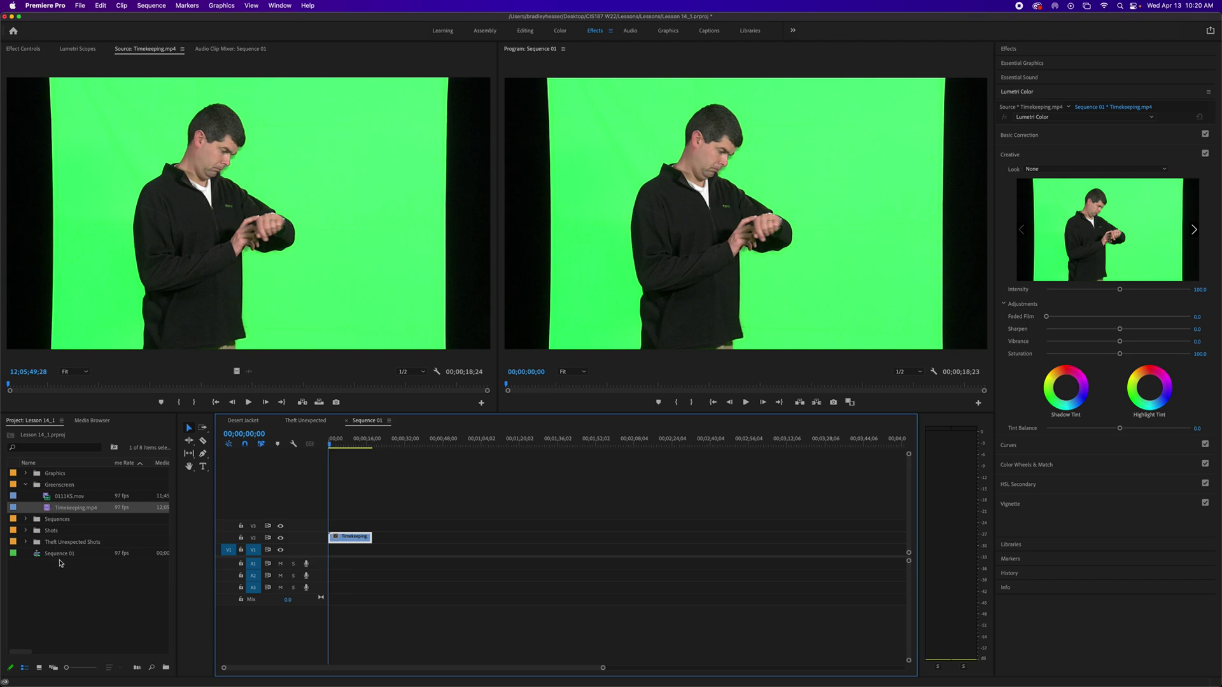
Step: Place Seattle_Skyline_Still.tga from the Shots bin at the start of V1 and open it in the Source Monitor
left_click(27, 531)
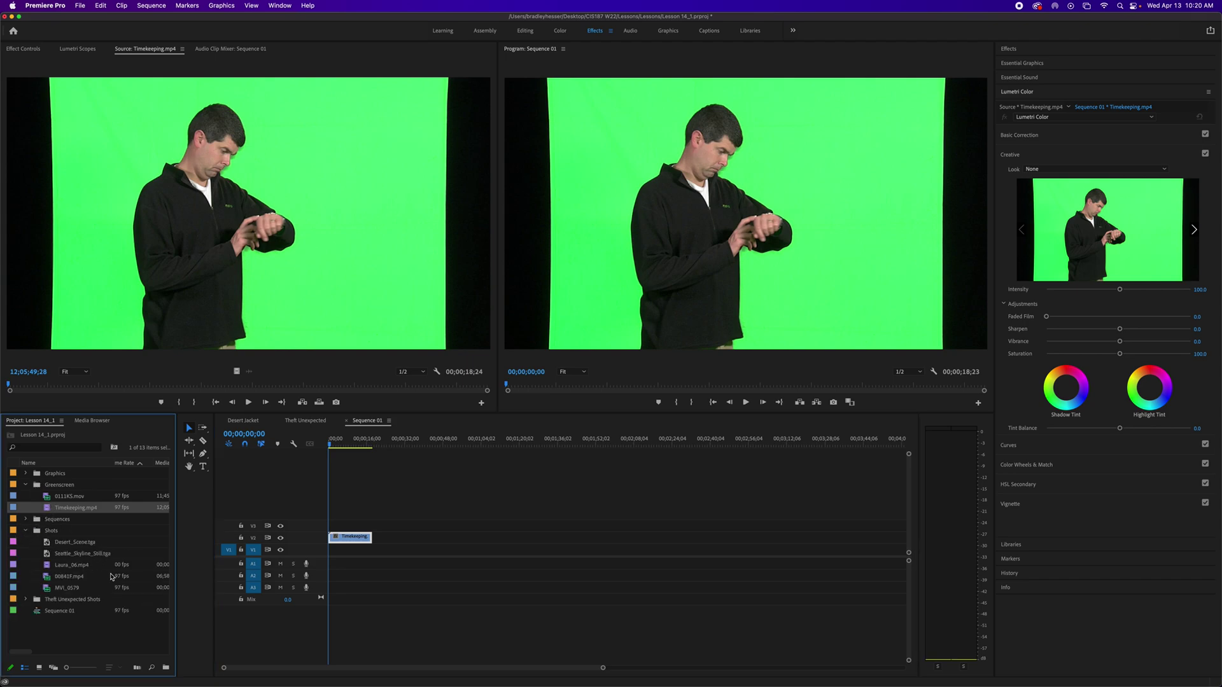
left_click(81, 555)
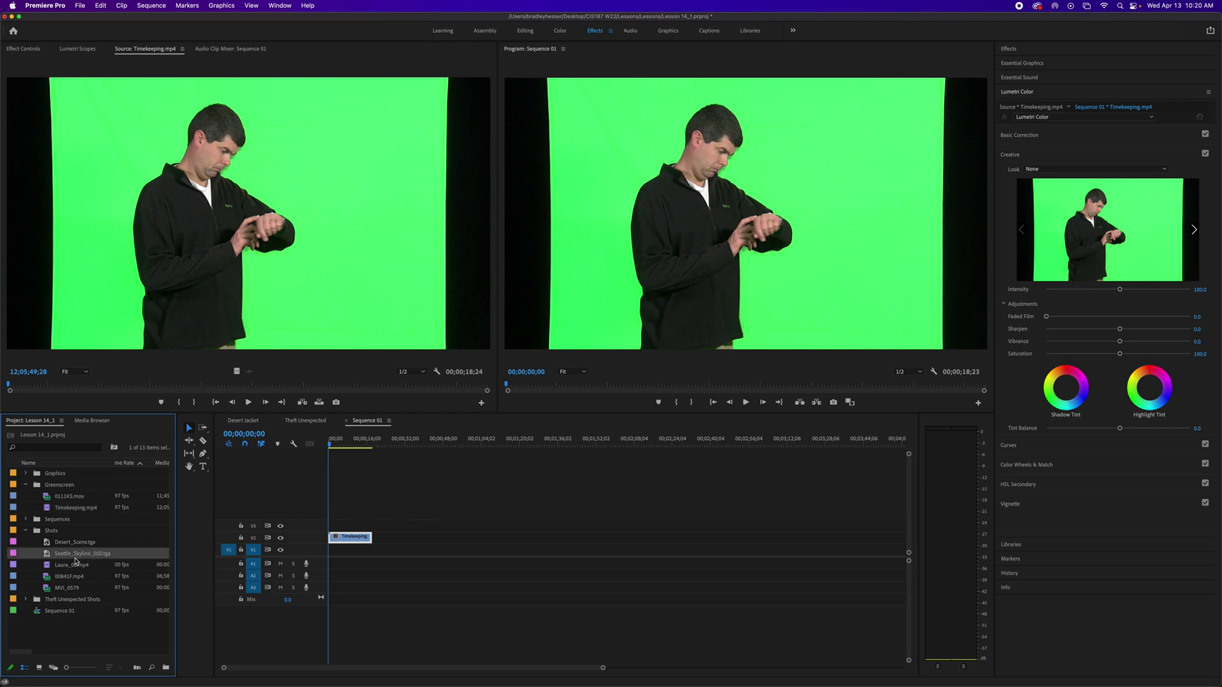
left_click_drag(77, 559, 331, 550)
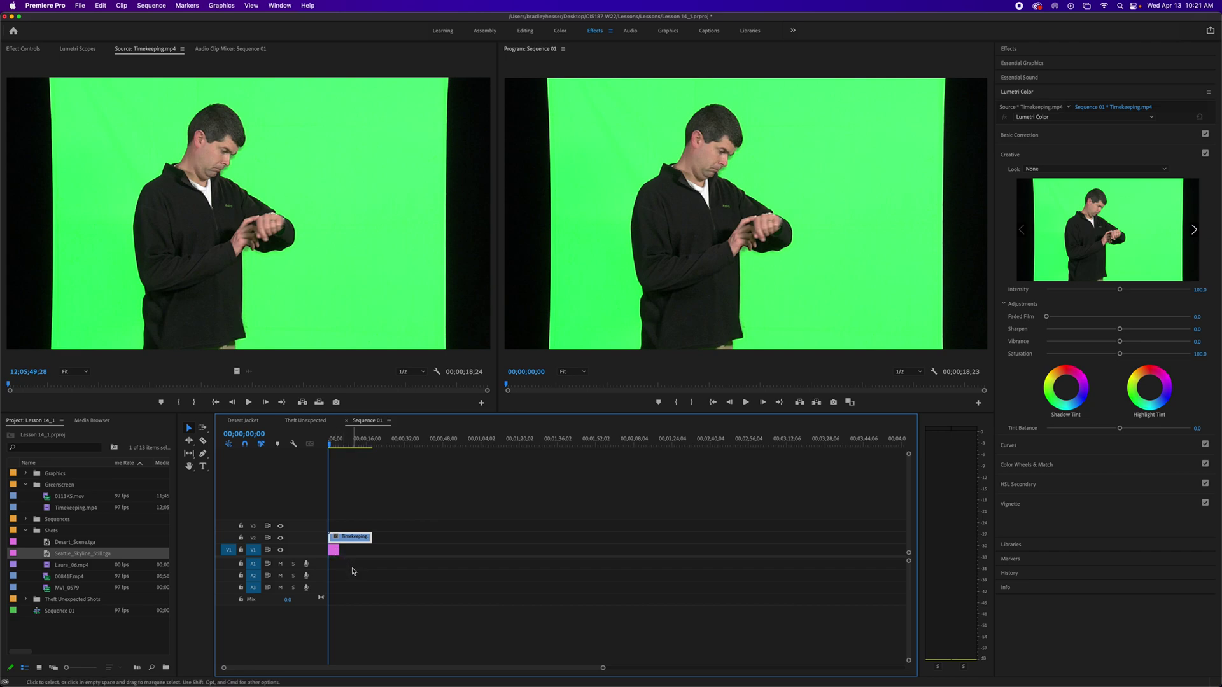
left_click(334, 551)
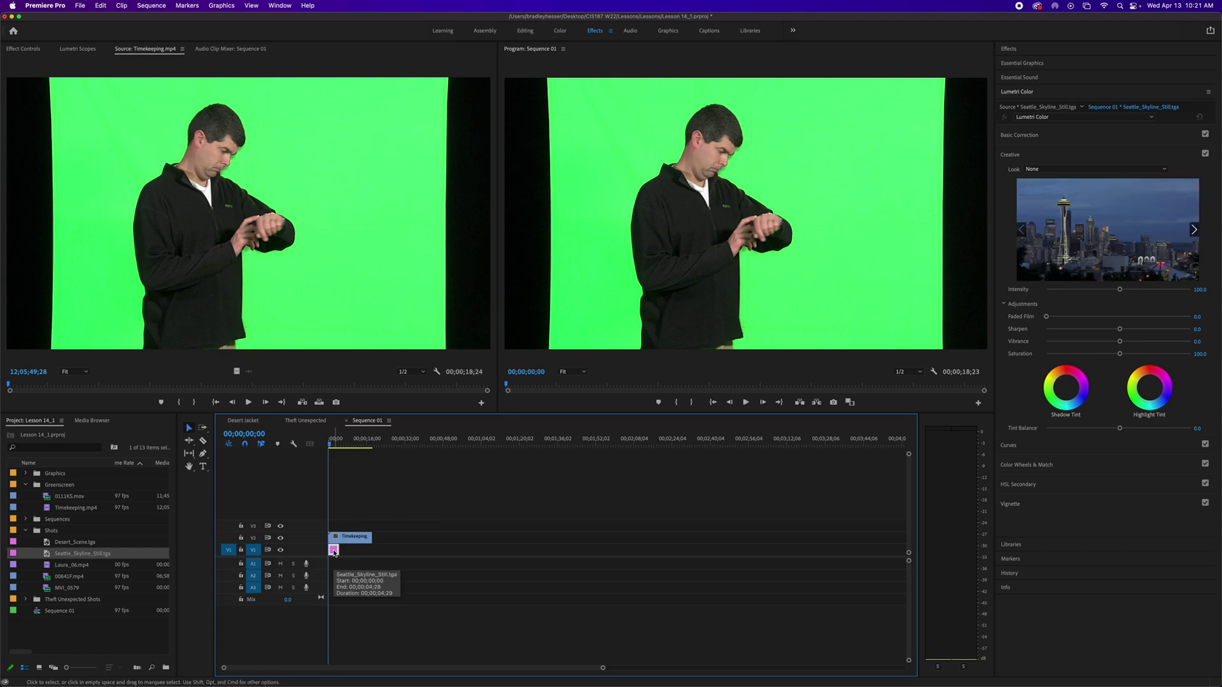
left_click(73, 554)
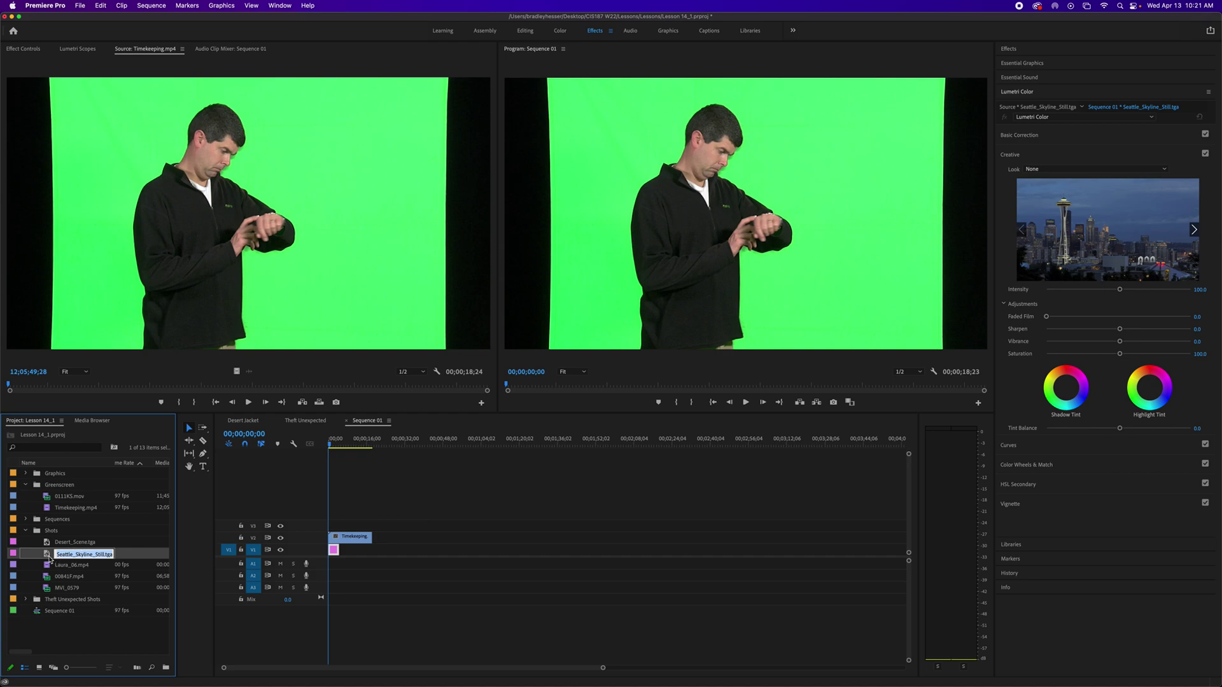
double_click(49, 560)
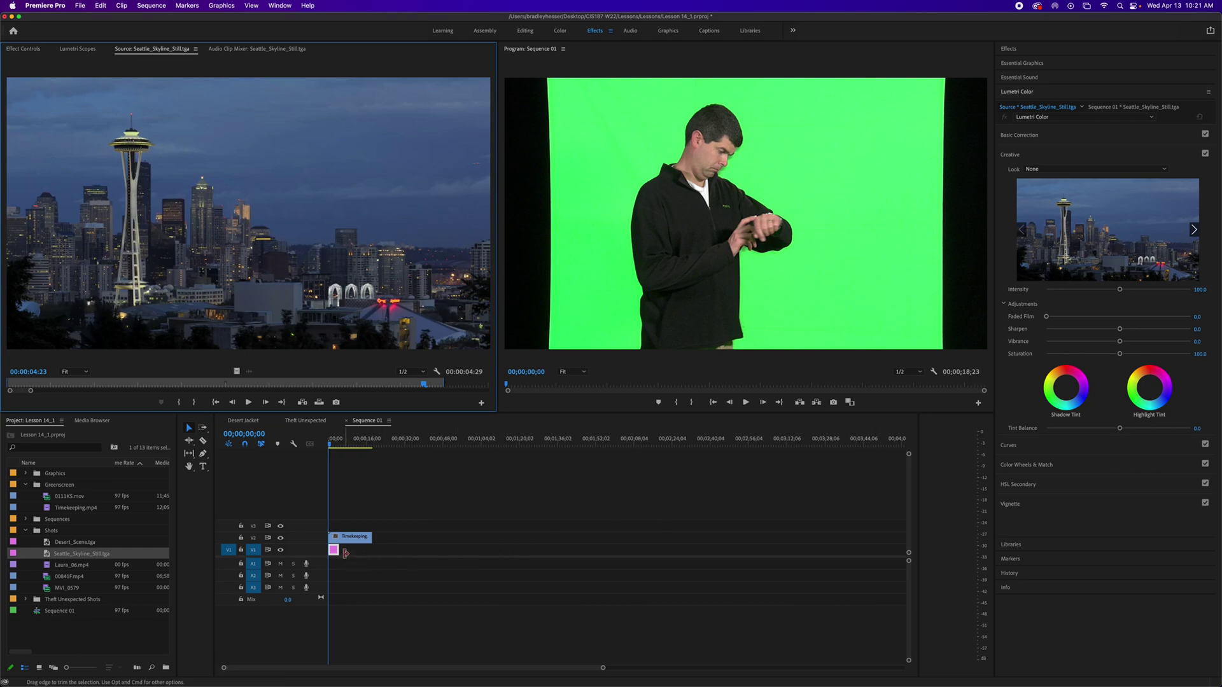
Step: Extend the Seattle skyline still on V1 to end together with Timekeeping.mp4 on V2
left_click_drag(335, 550, 369, 550)
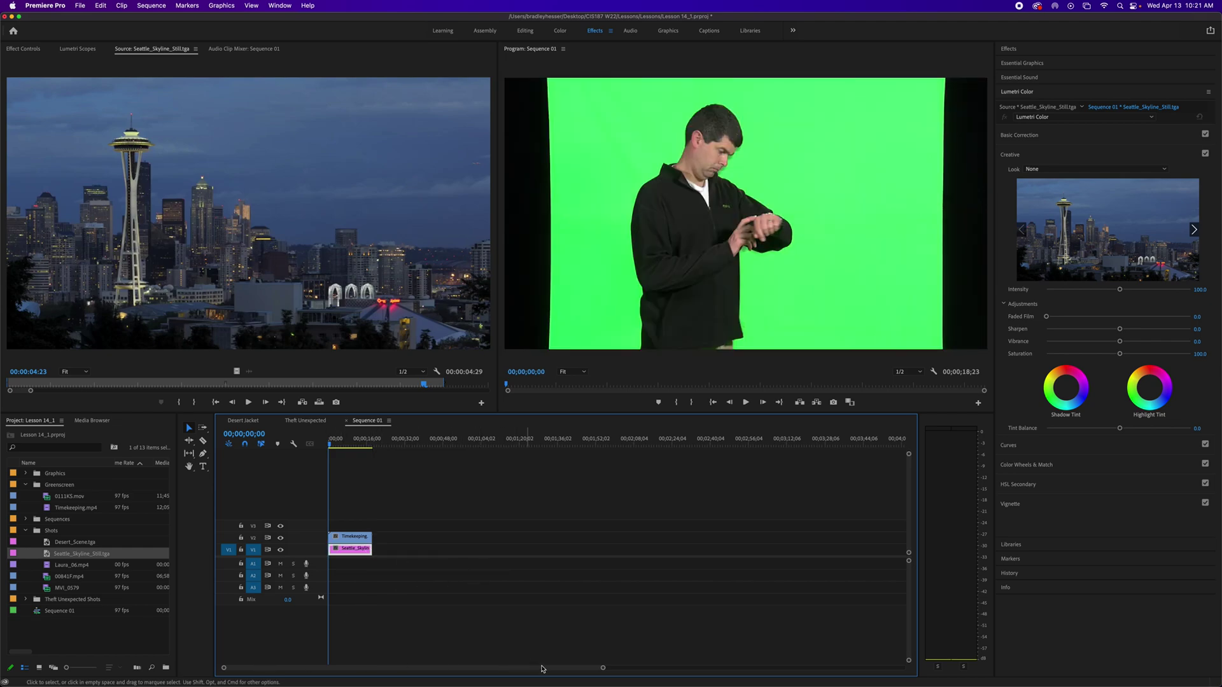
left_click_drag(602, 669, 469, 672)
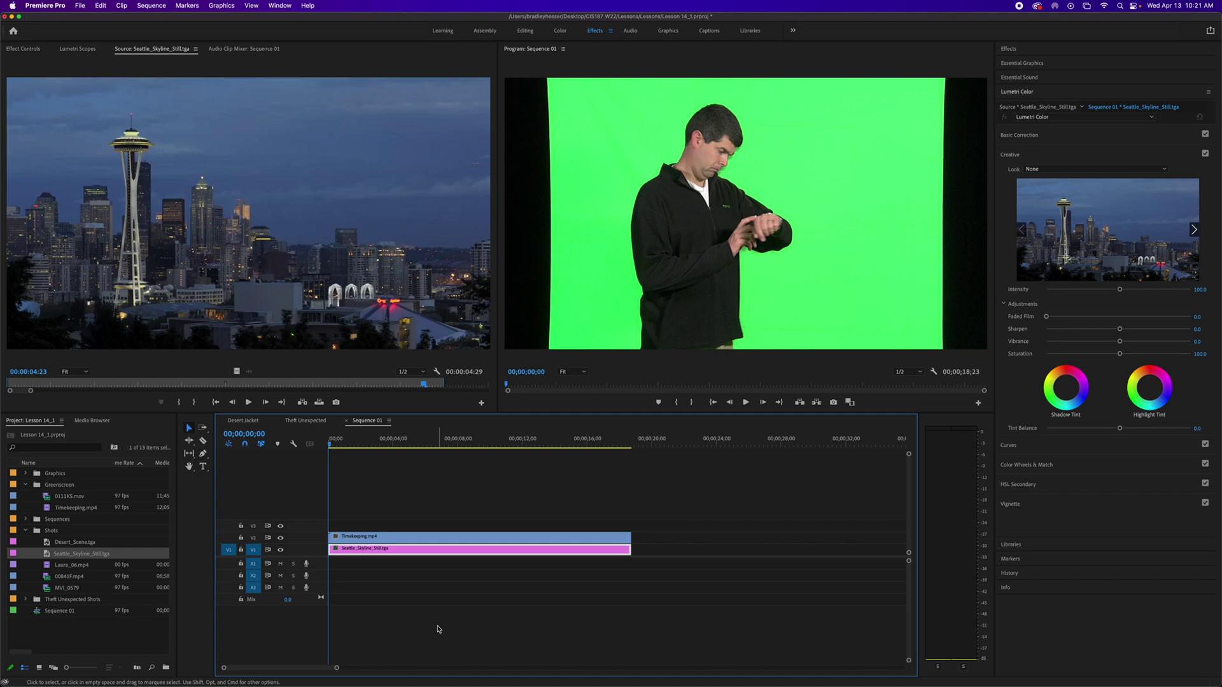
key("grave")
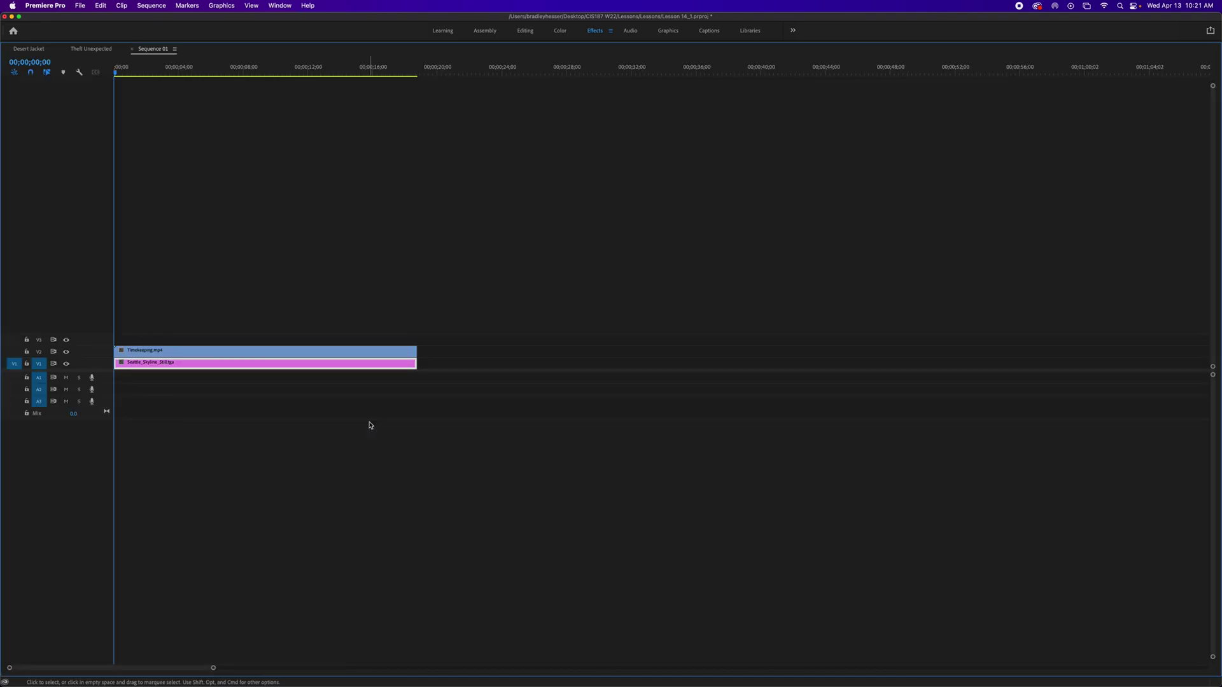
key("grave")
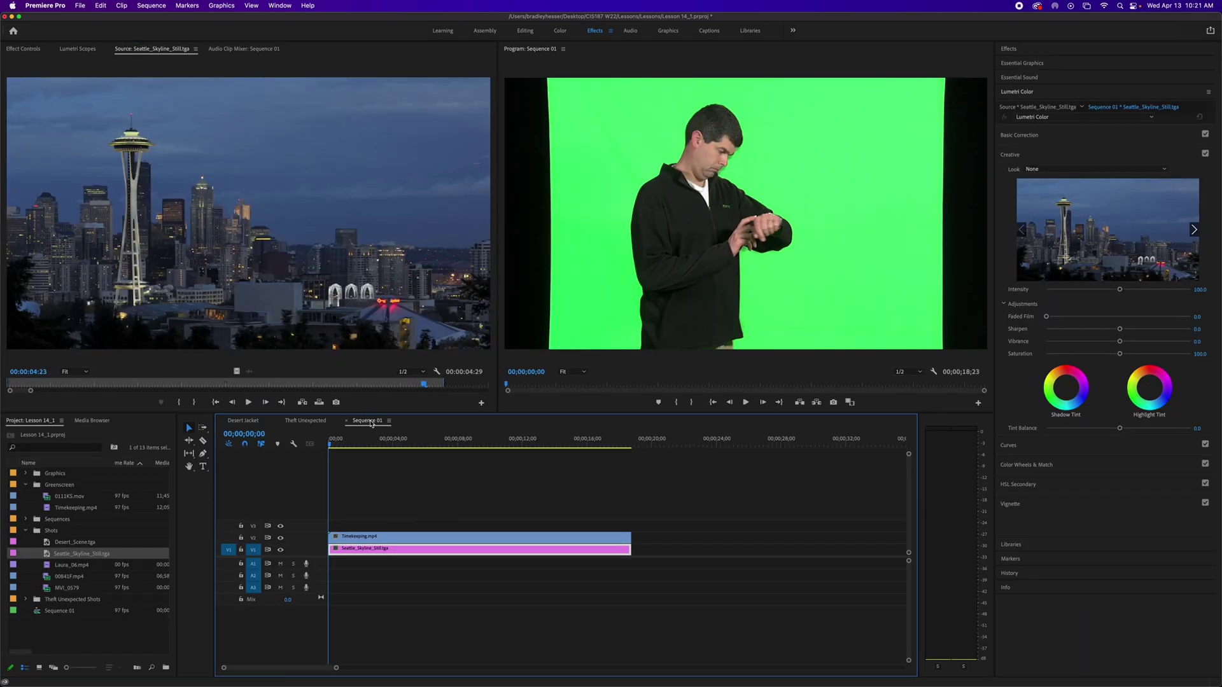
Step: Rename Sequence 01 in the project as Seattle Skyline
left_click(63, 612)
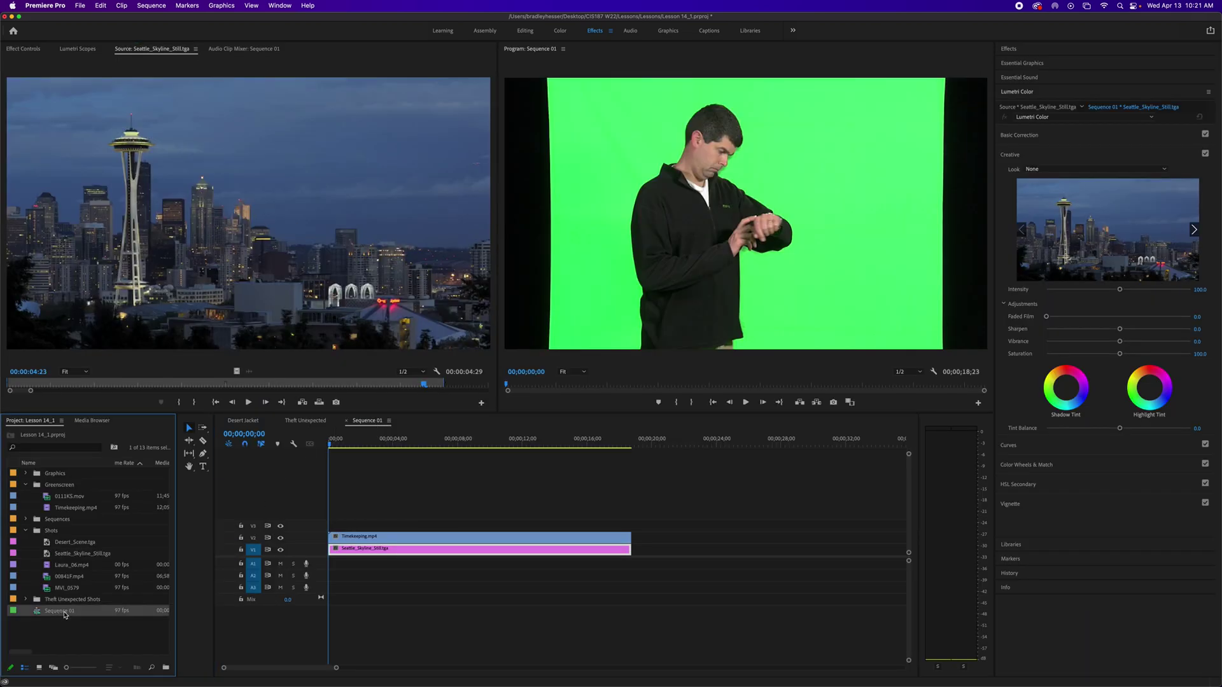
left_click(63, 612)
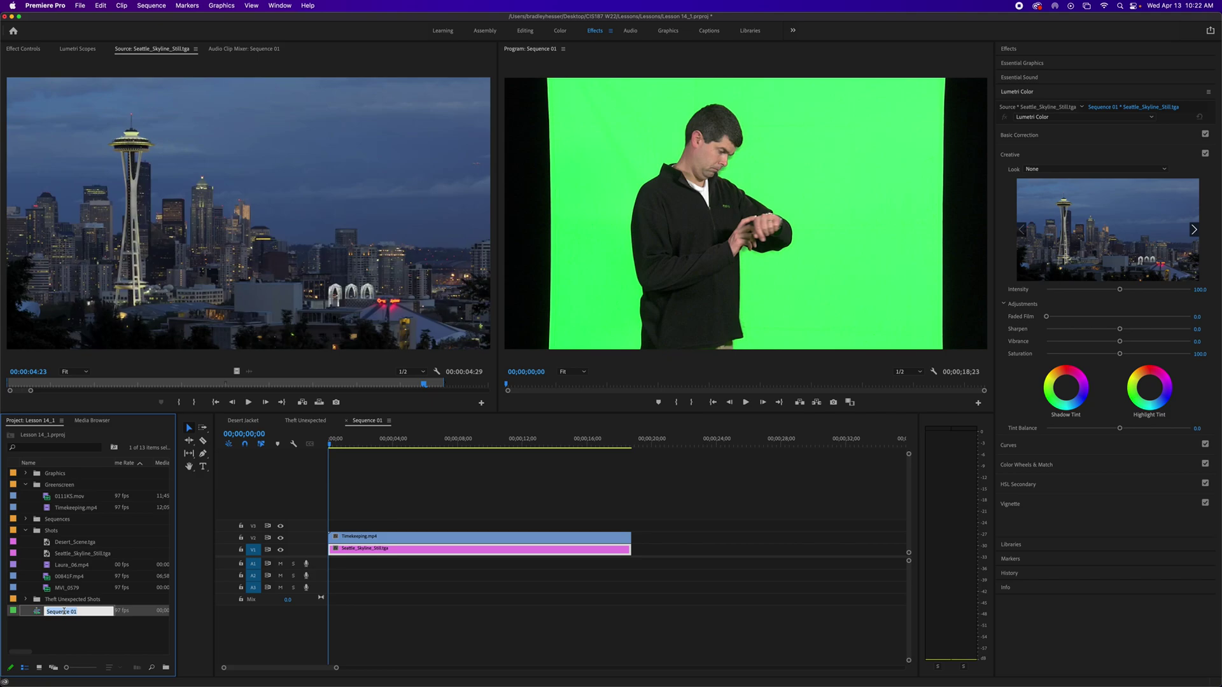
type("Seattle Skyline")
key("Return")
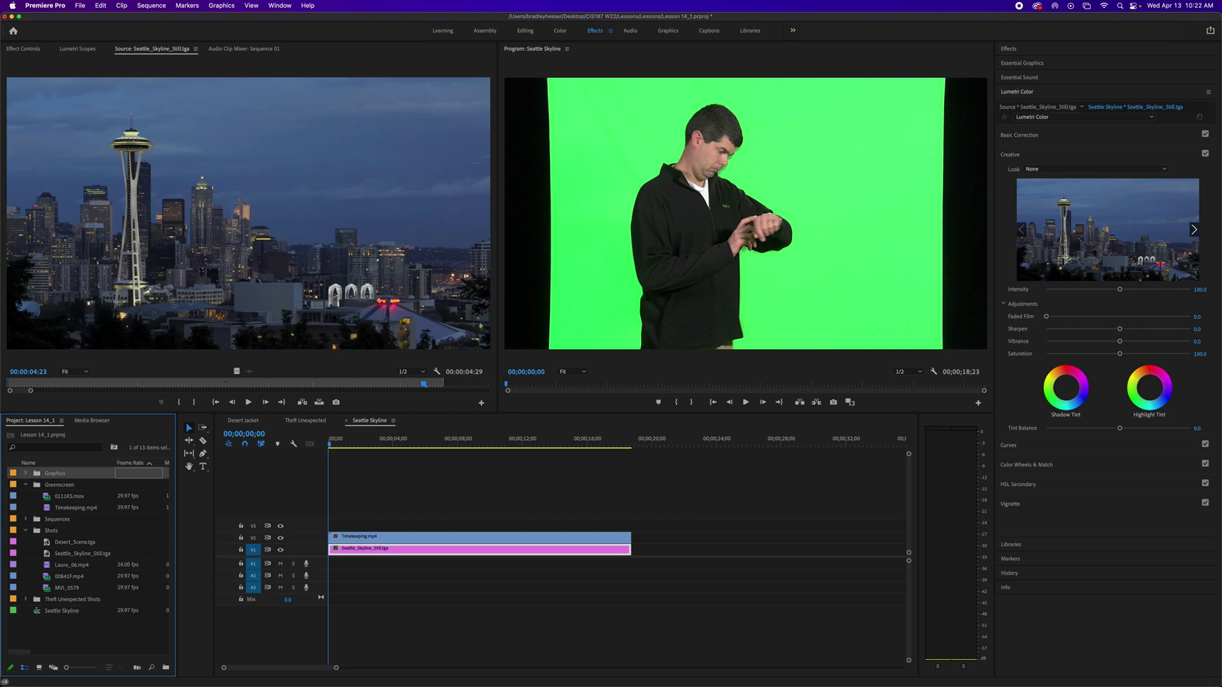
Step: Move the Seattle Skyline sequence into the Sequences bin, expand that bin, and collapse the Shots and Greenscreen bins
left_click(46, 611)
left_click_drag(54, 517, 55, 519)
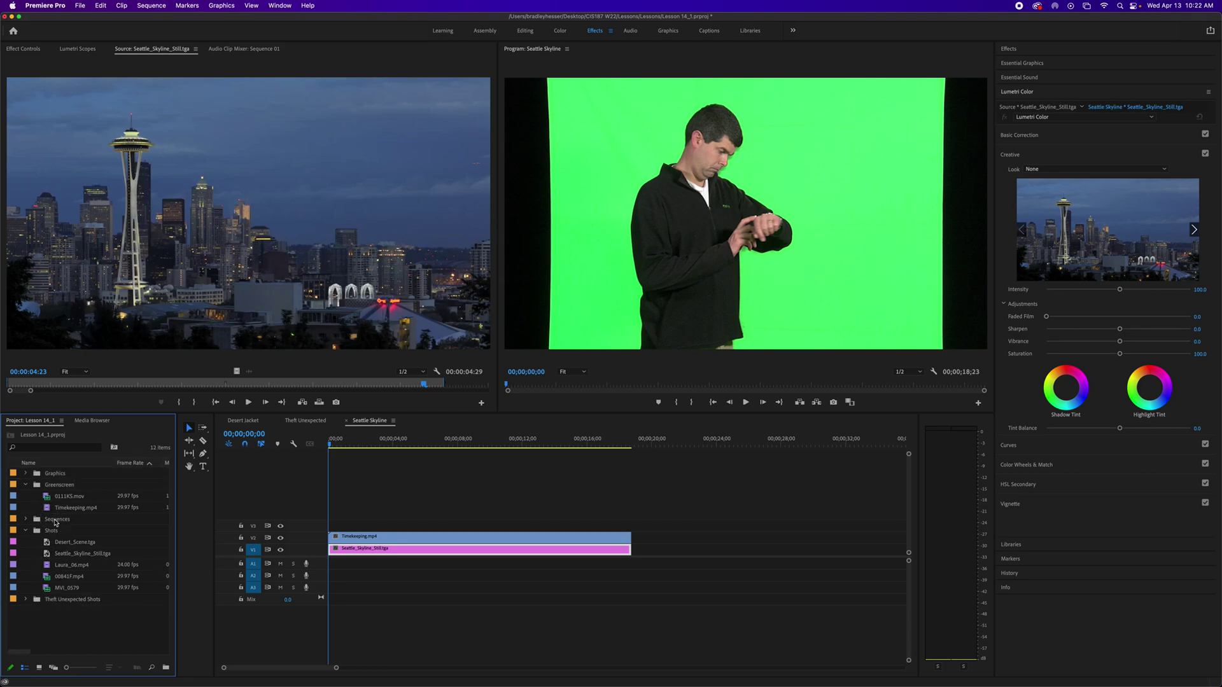
left_click(25, 519)
left_click(26, 576)
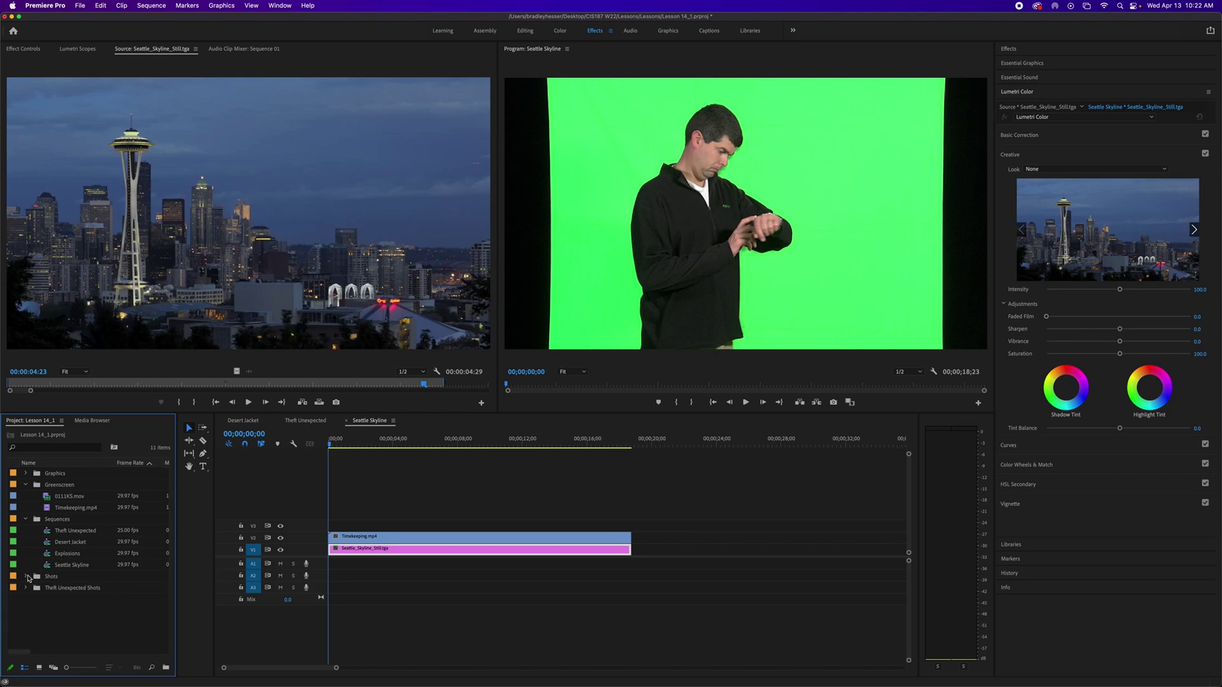
left_click(26, 484)
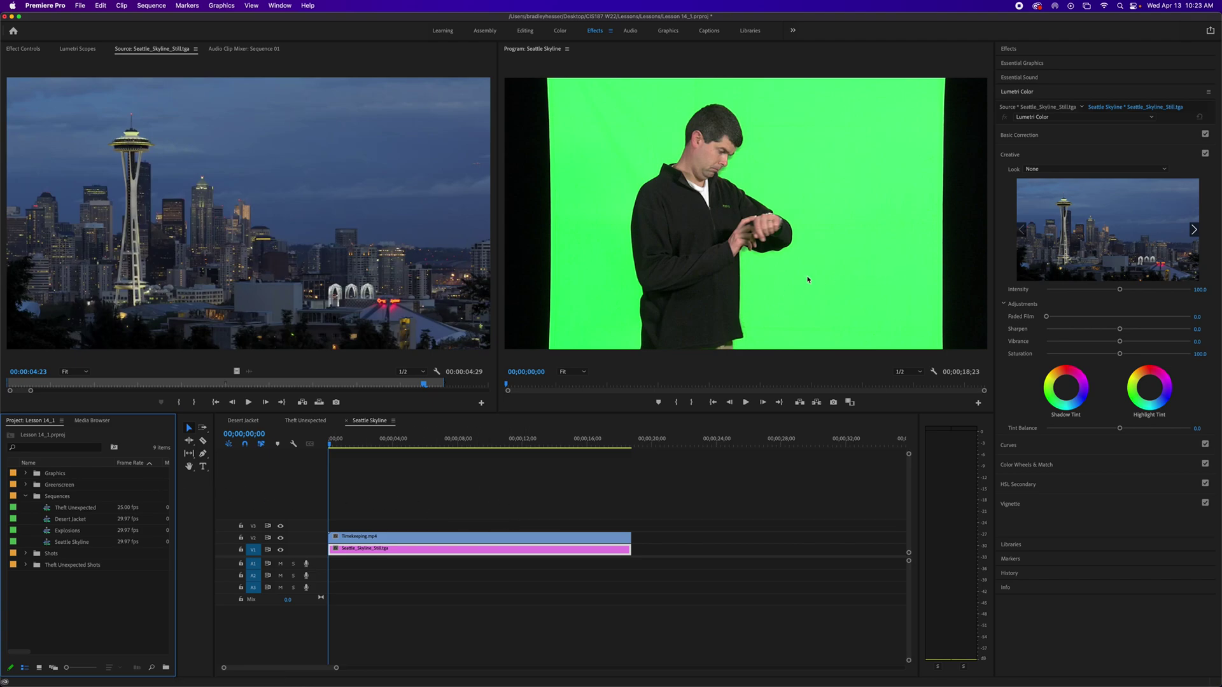
Step: Search the effects for "ultra" and apply Ultra Key to the Timekeeping.mp4 clip on V2
left_click(1010, 49)
left_click(1042, 62)
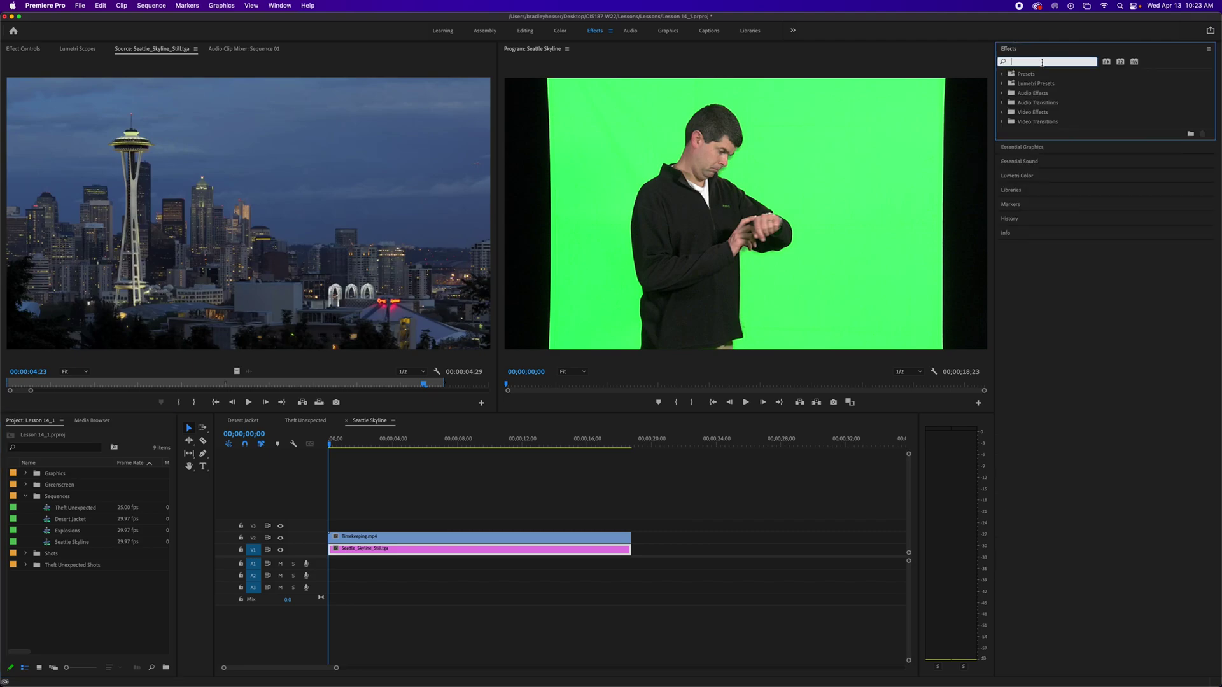
type("ultra")
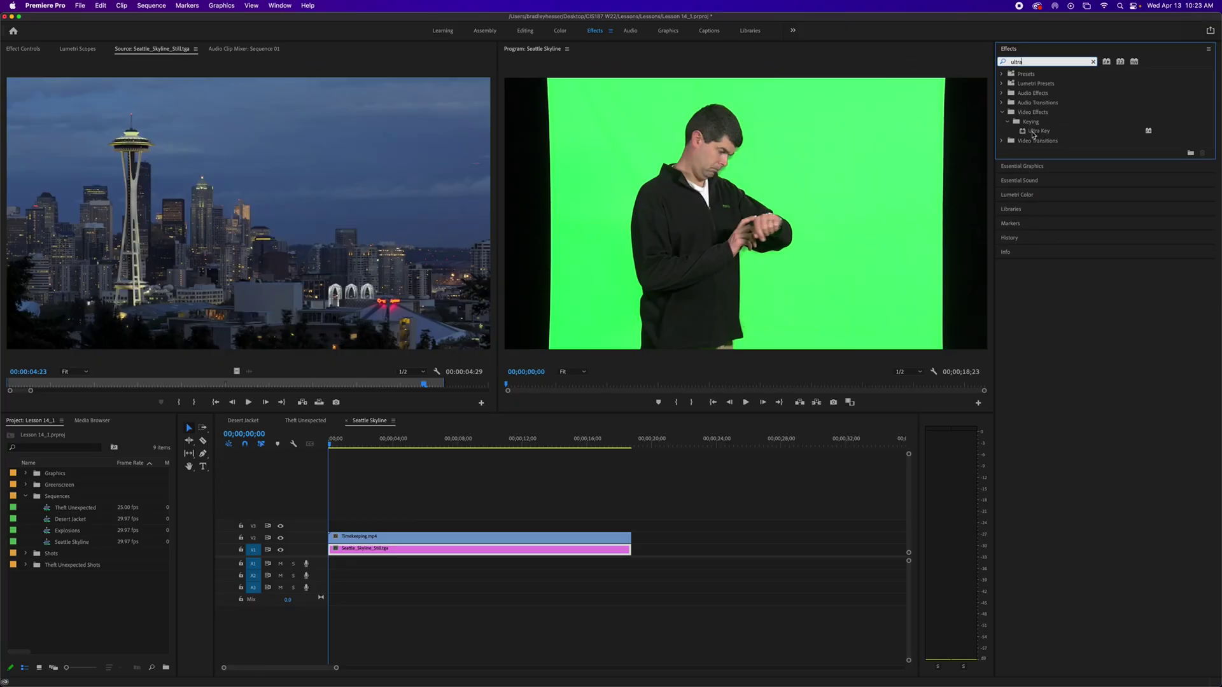
left_click_drag(858, 152, 769, 203)
left_click_drag(989, 157, 436, 537)
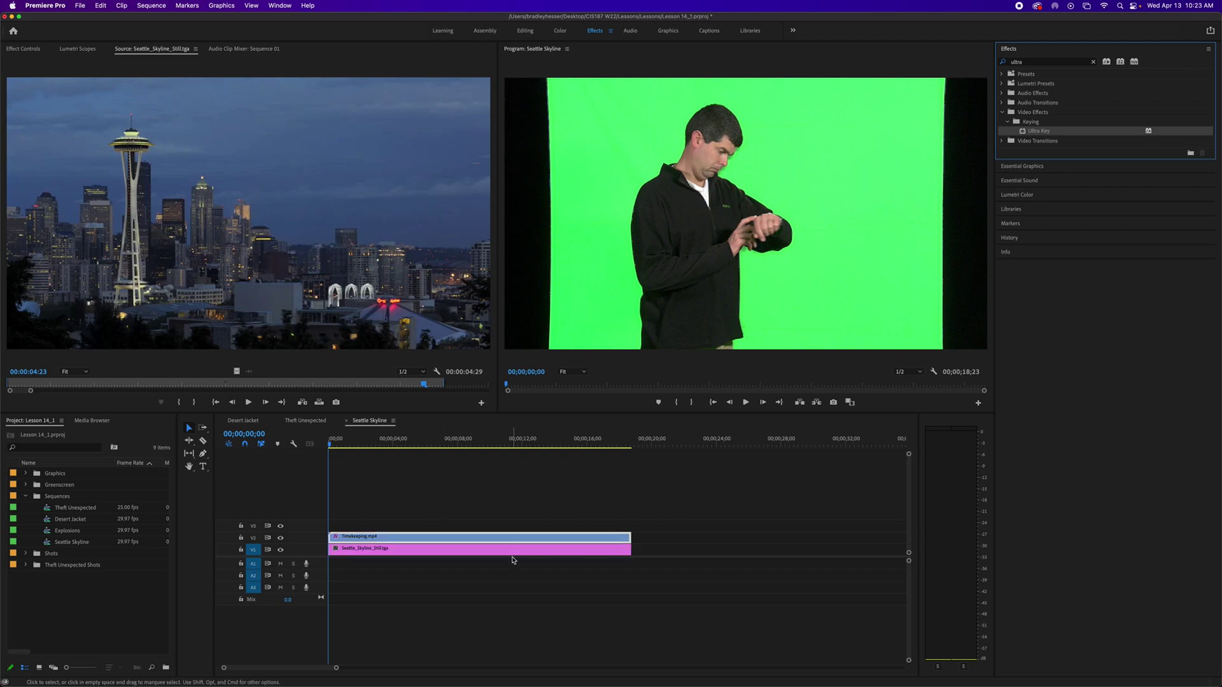
left_click(500, 576)
left_click(430, 541)
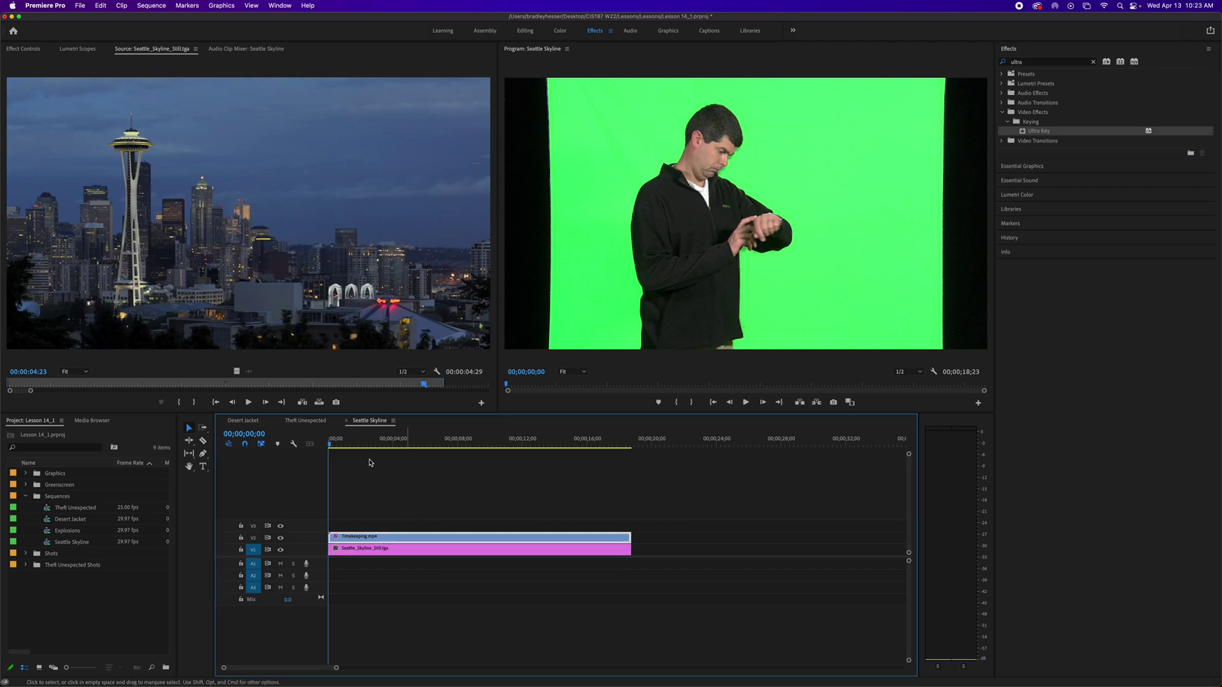
Step: Sample the green backdrop beside the man as the Key Color of Ultra Key
left_click(25, 50)
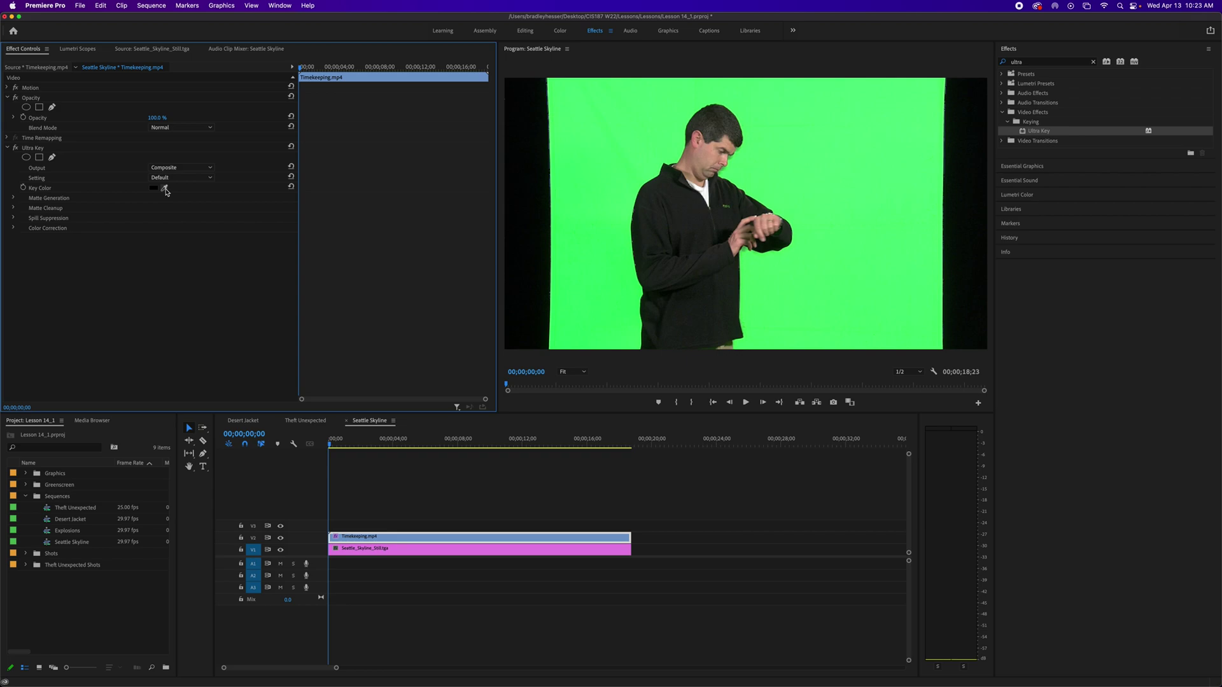
left_click(164, 190)
left_click(867, 186)
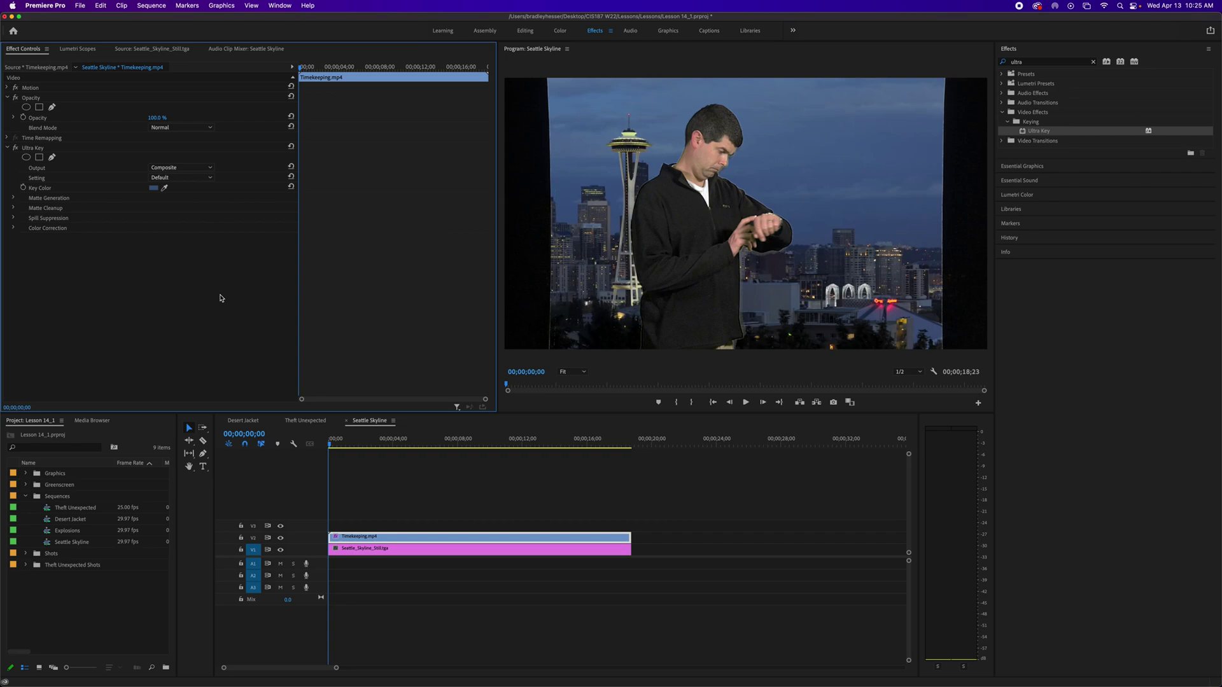
Step: Compare Ultra Key's Alpha Channel and Color Channel outputs, leaving the Output on Alpha Channel
left_click(178, 168)
left_click(187, 186)
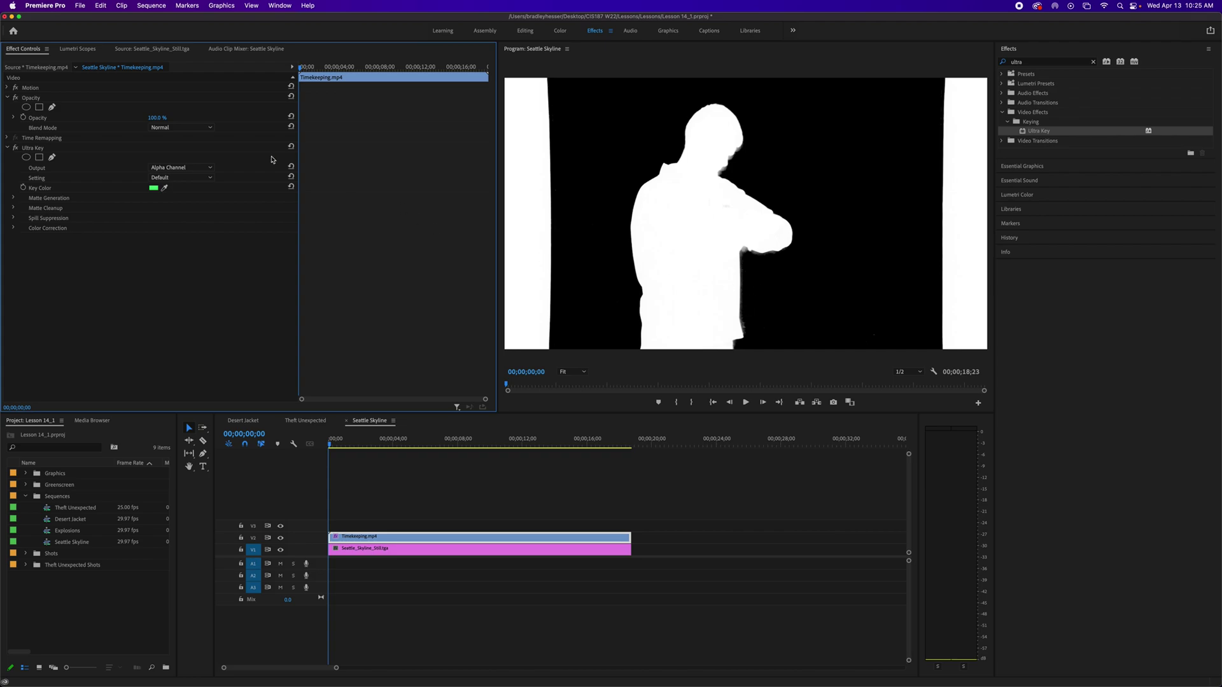
left_click(204, 170)
left_click(175, 198)
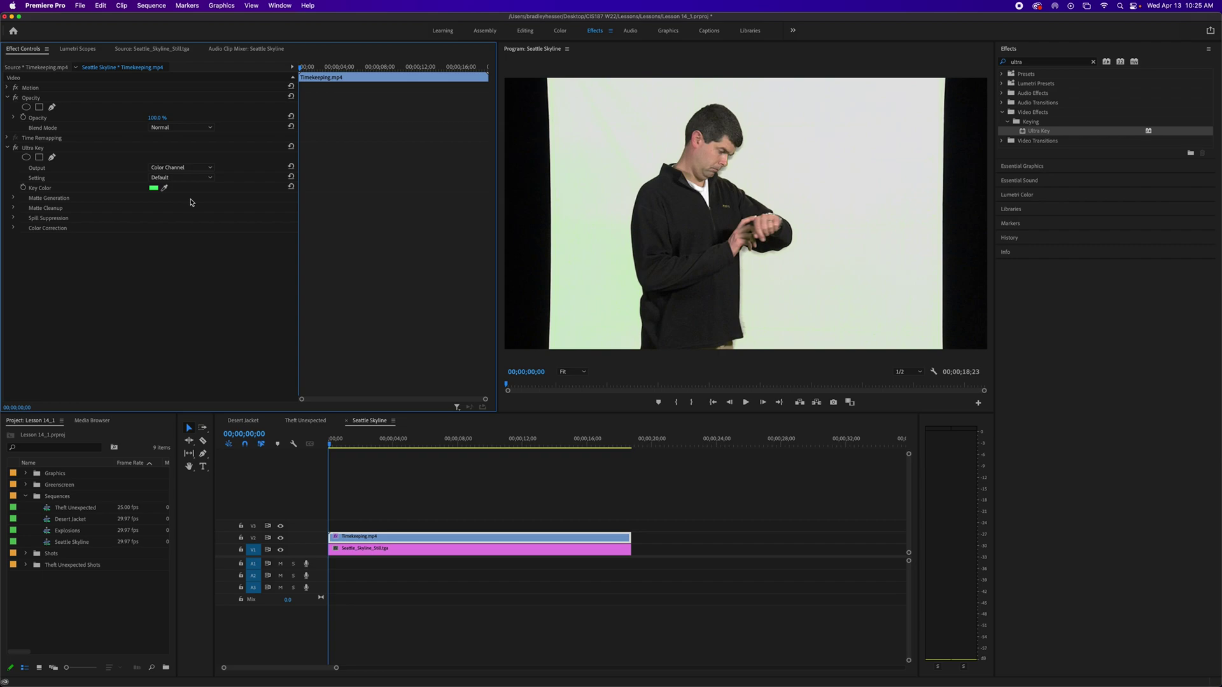
left_click(203, 168)
left_click(176, 187)
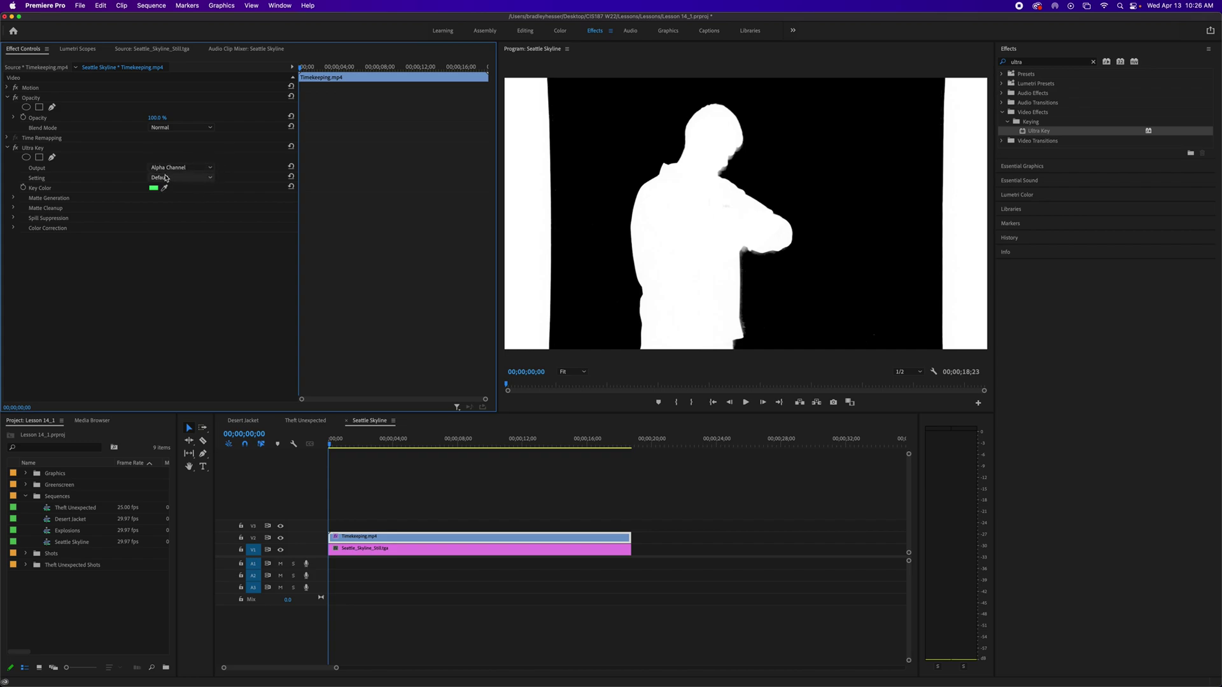
Step: Compare the Relaxed, Default and Aggressive settings of Ultra Key in the alpha channel view, ending on Aggressive
left_click(177, 180)
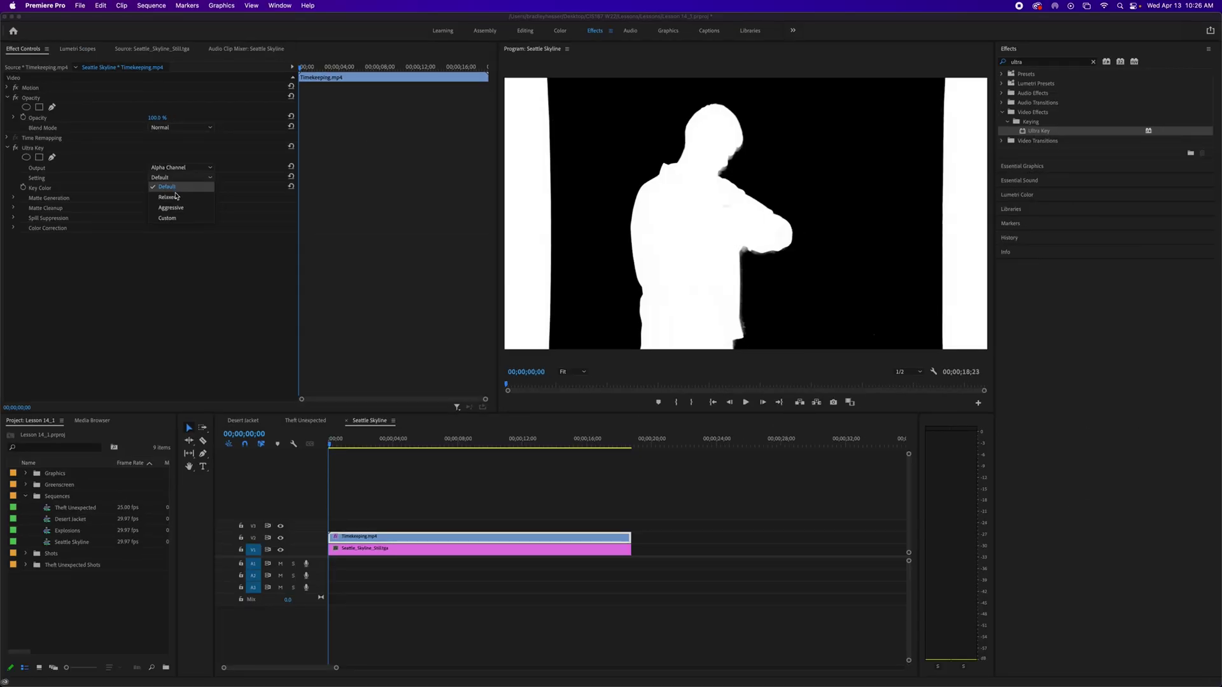
left_click(176, 197)
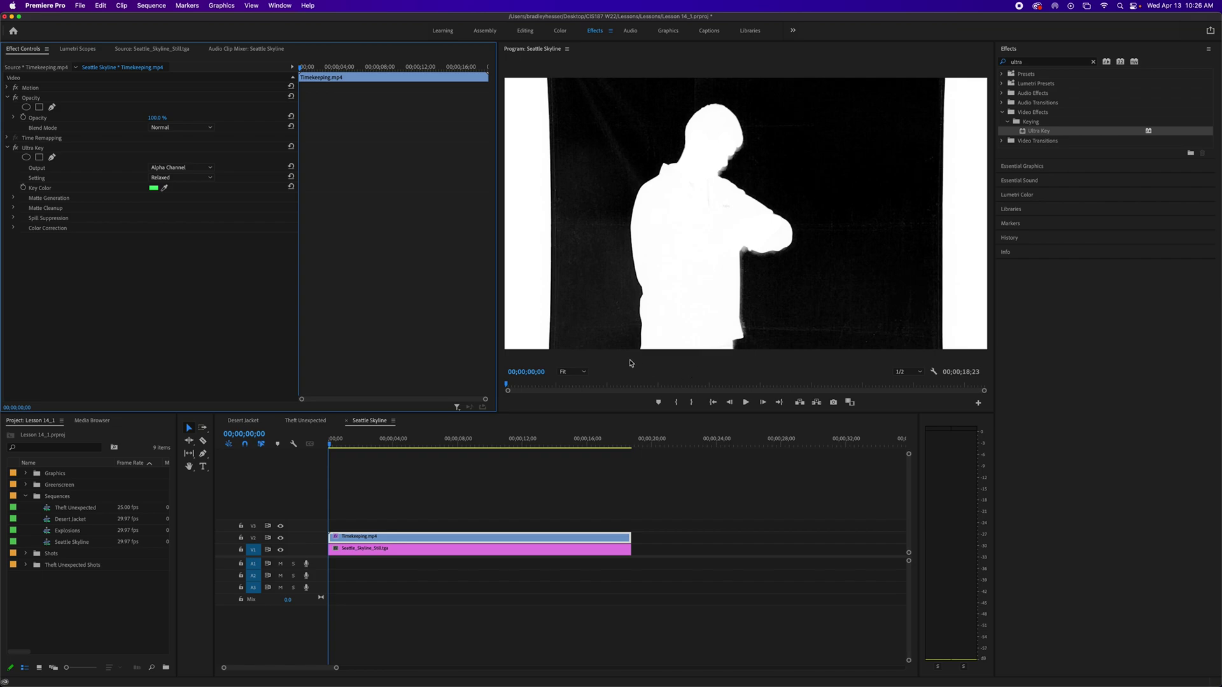
left_click(182, 177)
left_click(187, 189)
left_click(189, 178)
left_click(188, 198)
left_click(189, 178)
left_click(188, 210)
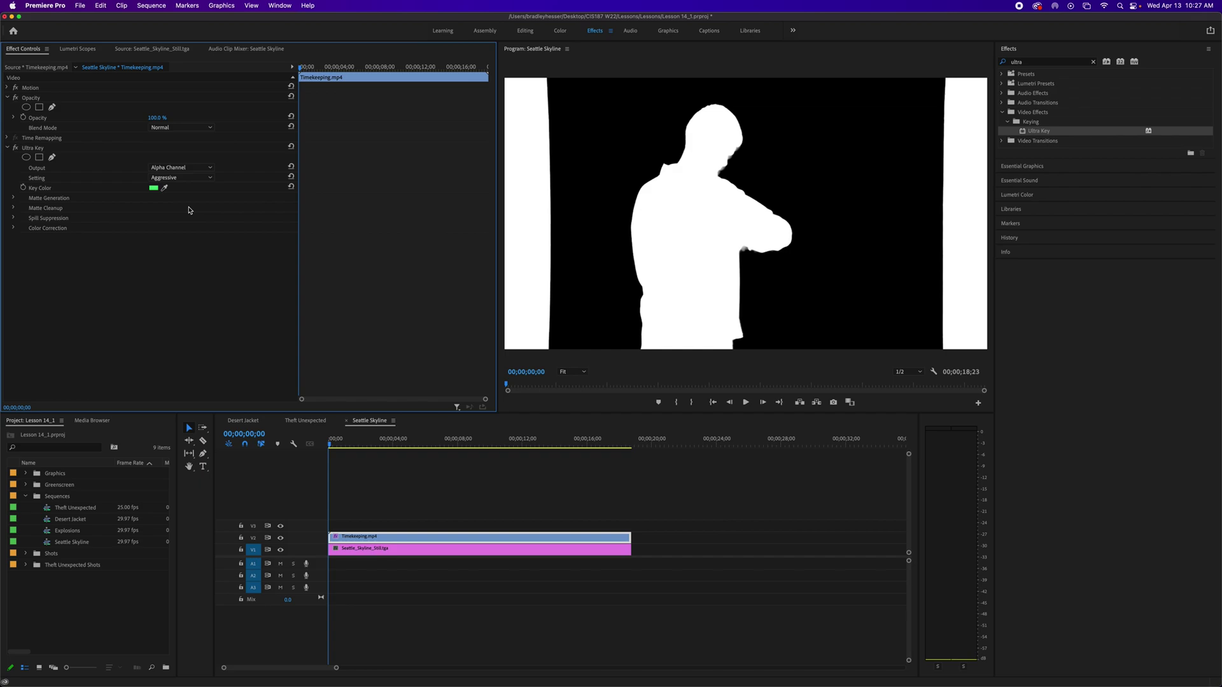
Step: Set Ultra Key's Output to Composite and compare its Relaxed, Default and Aggressive settings, ending on Aggressive
left_click(189, 169)
left_click(189, 178)
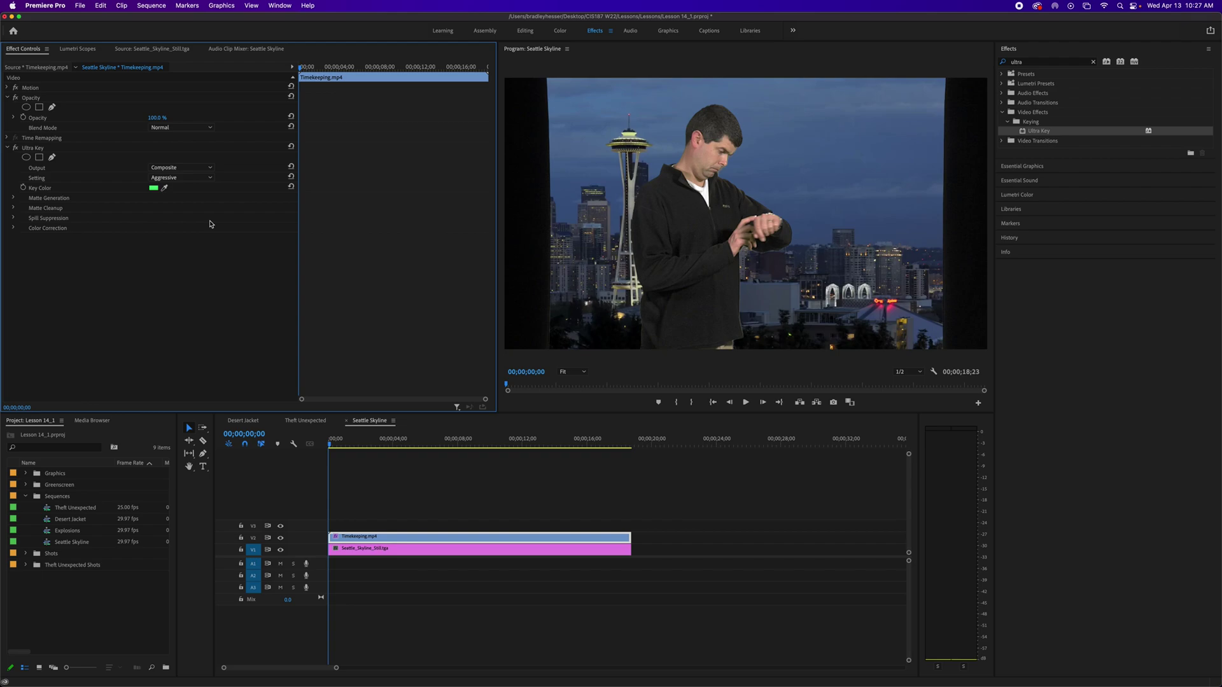
left_click(194, 178)
left_click(194, 198)
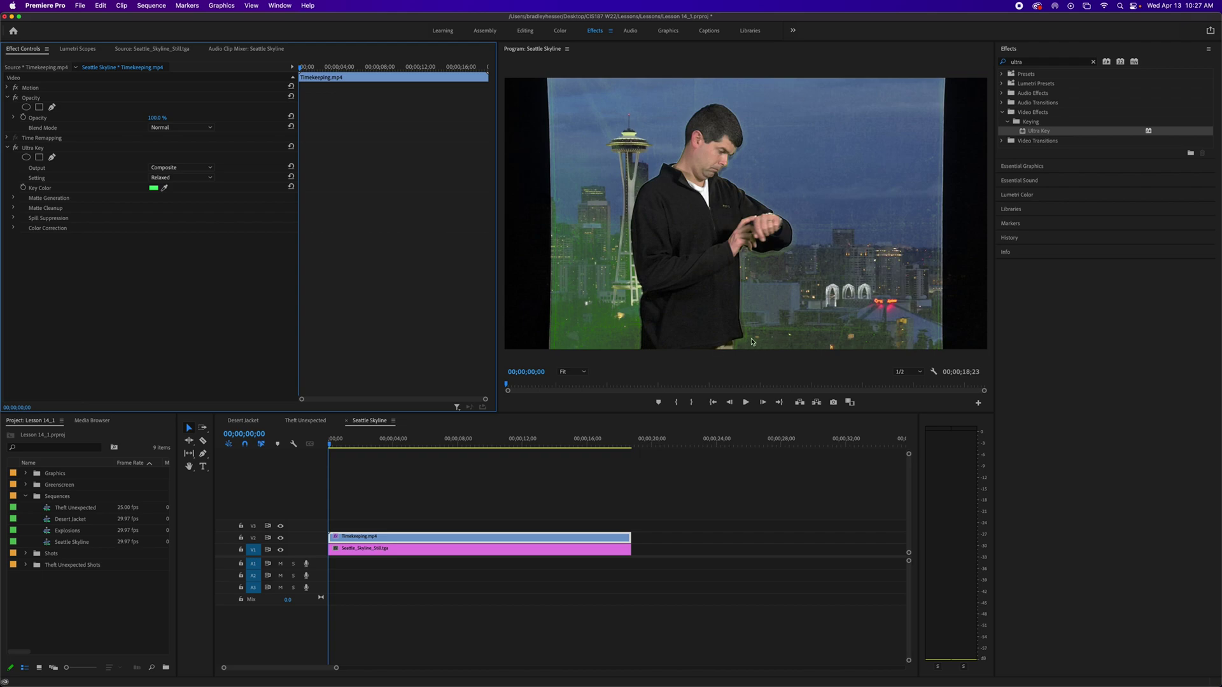
left_click(196, 178)
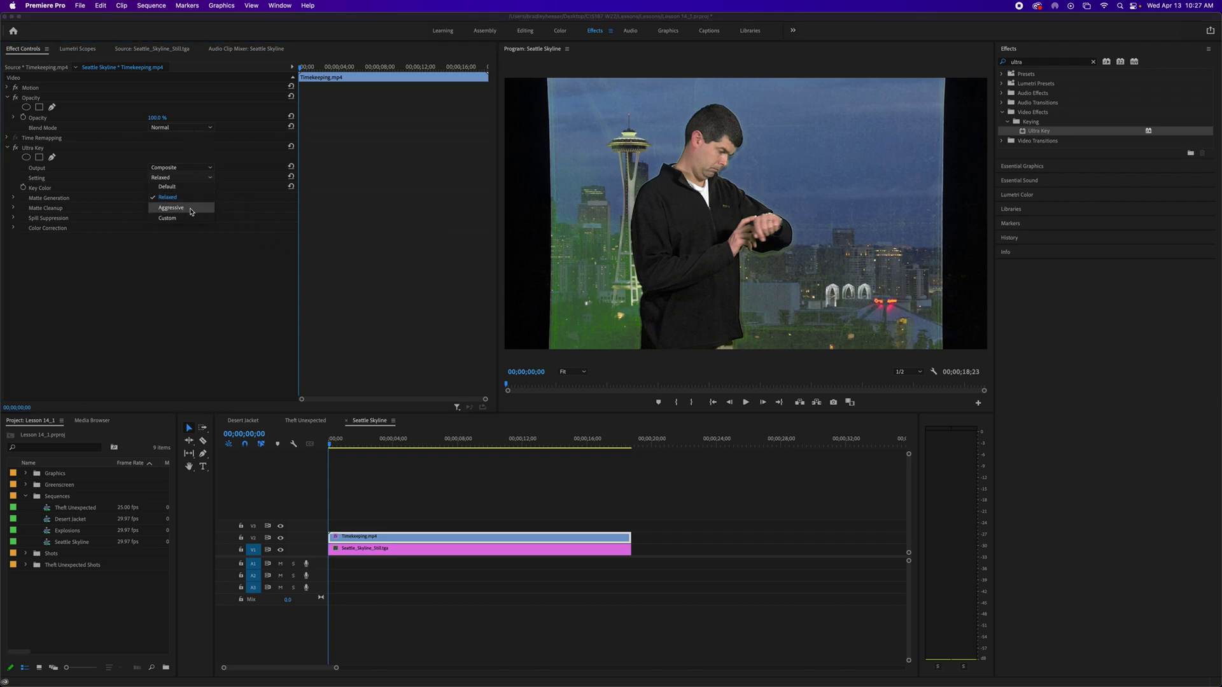
left_click(190, 208)
left_click(192, 177)
left_click(189, 188)
left_click(191, 178)
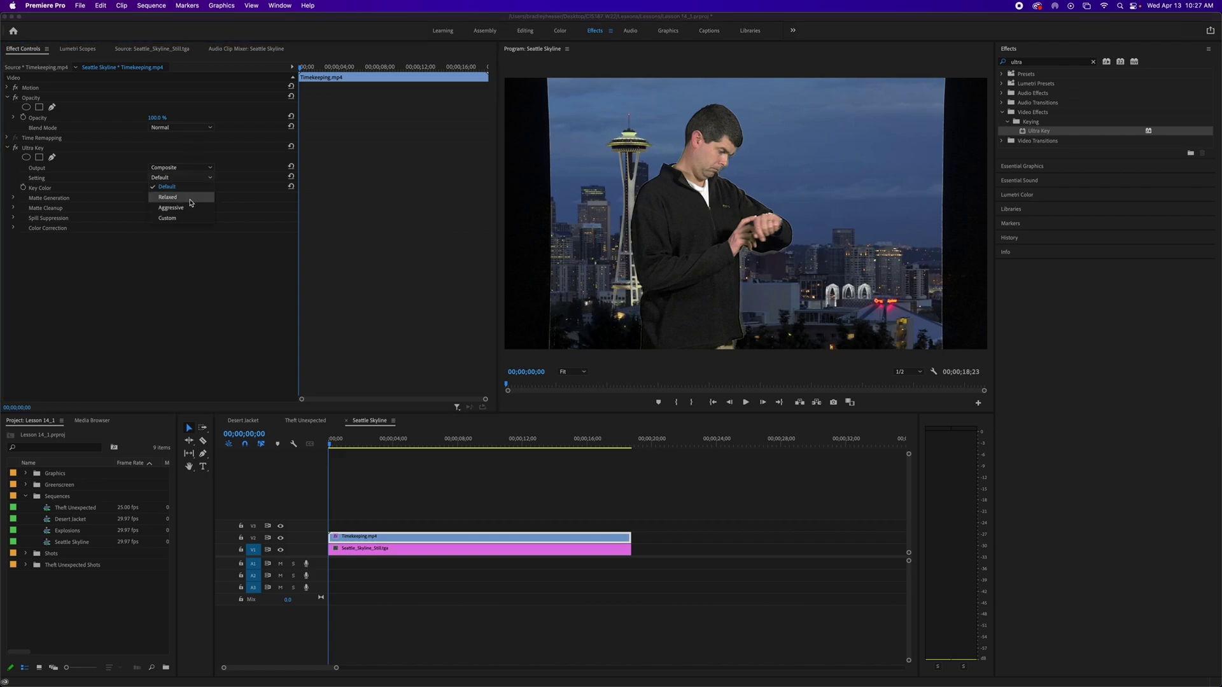
left_click(190, 208)
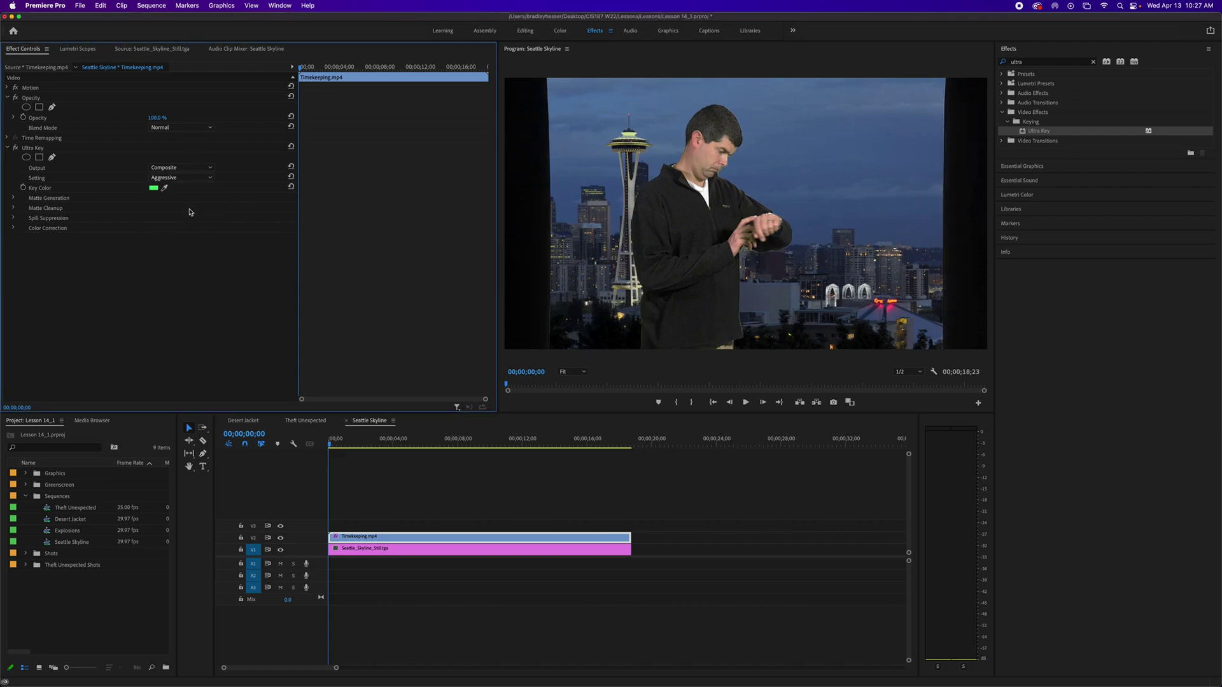
Step: Compare the composite under Ultra Key's Relaxed, Default, Aggressive and Custom settings, returning the Setting to Aggressive
left_click(191, 178)
left_click(190, 197)
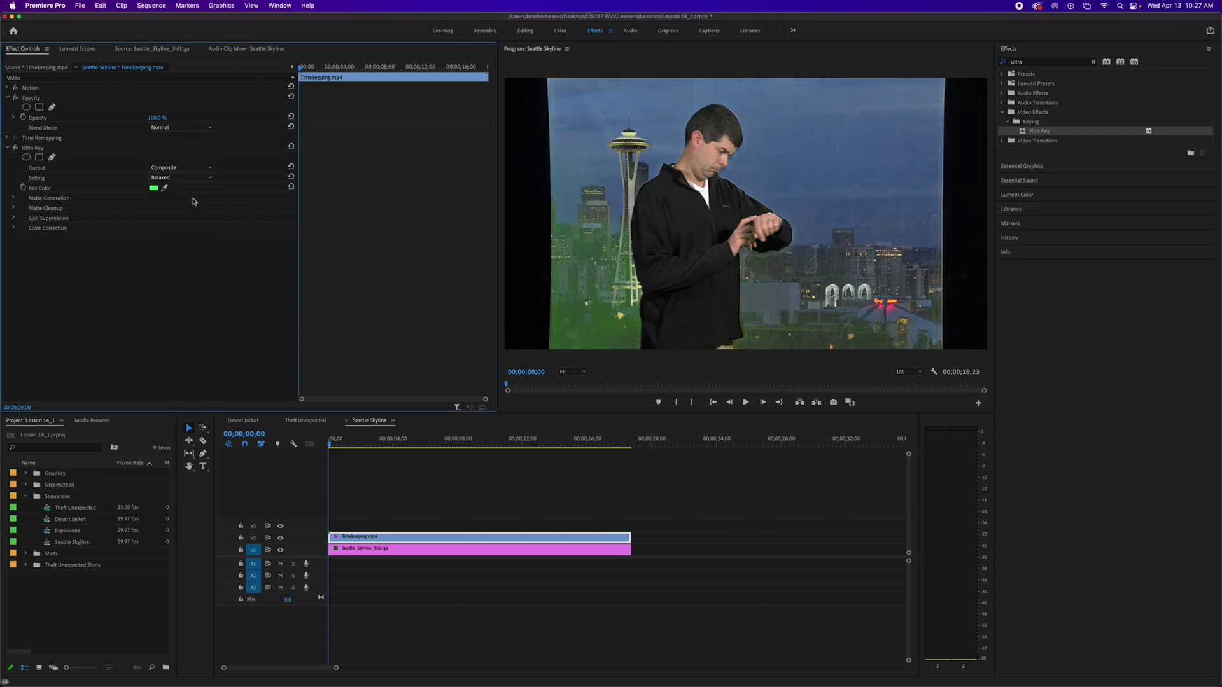
left_click(187, 178)
left_click(186, 187)
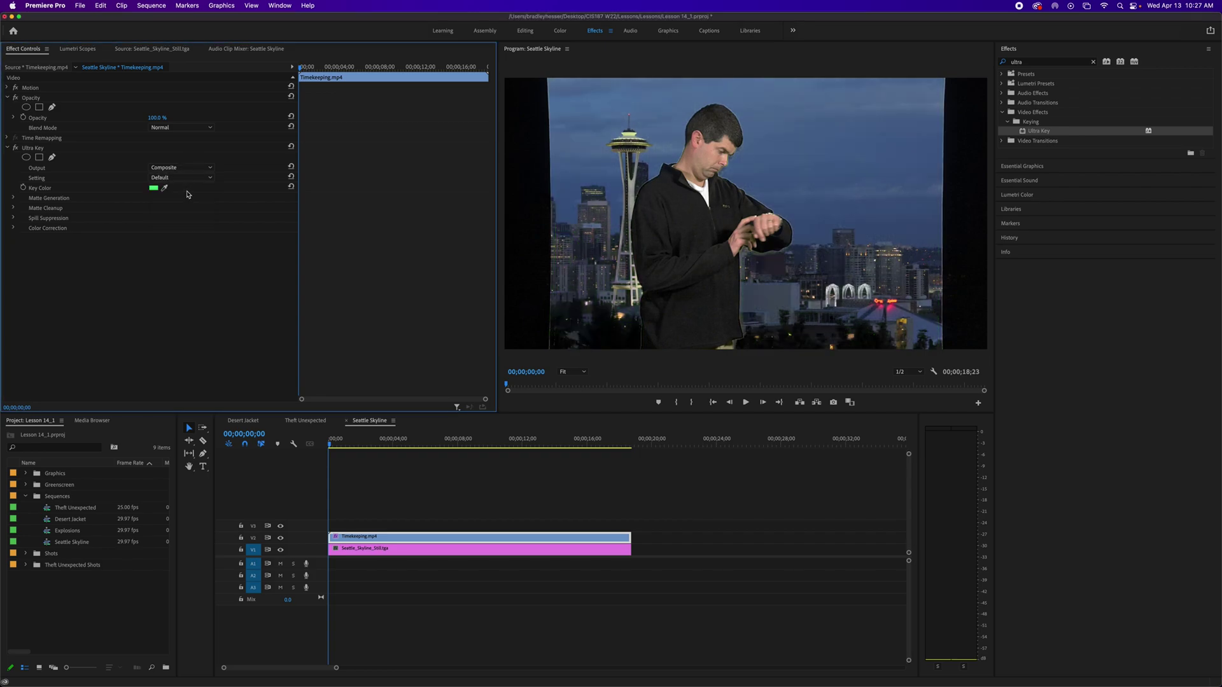
left_click(187, 178)
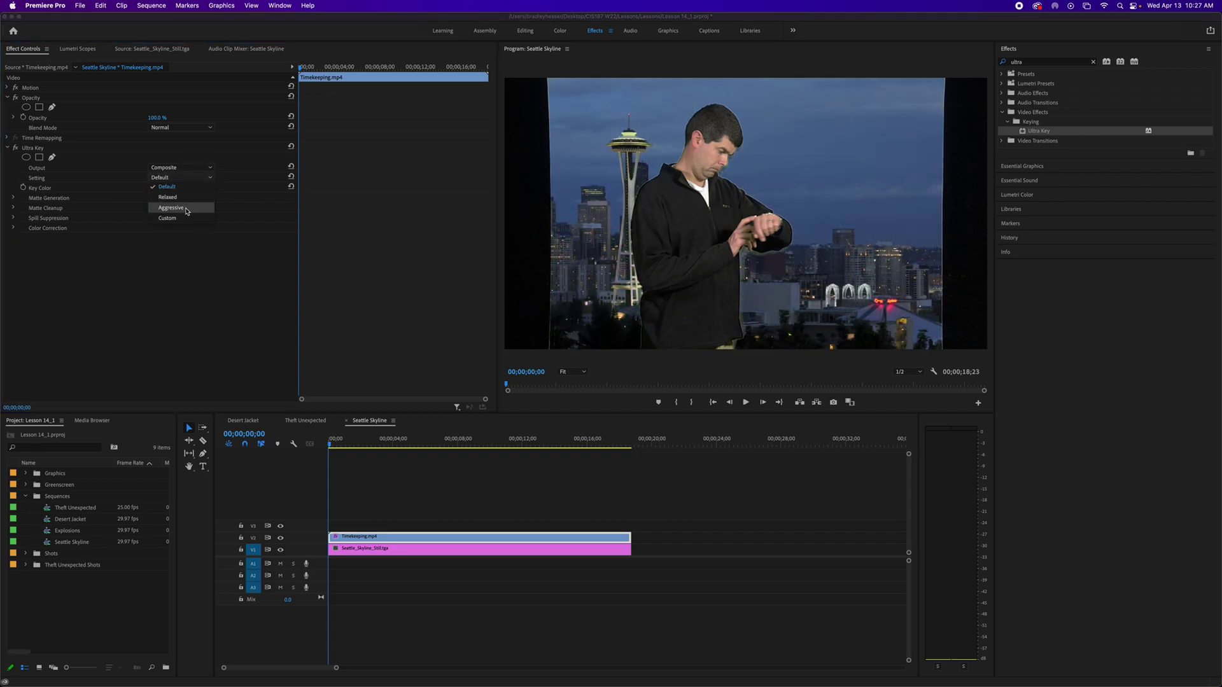
left_click(187, 208)
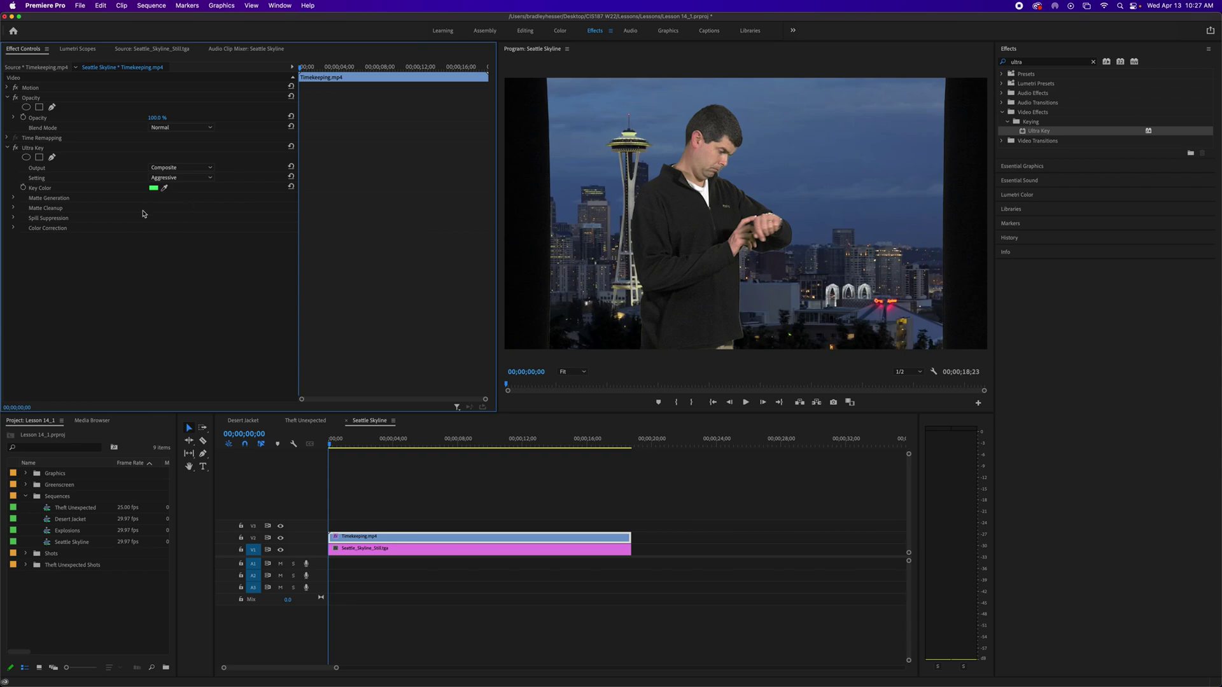
left_click(201, 178)
left_click(216, 222)
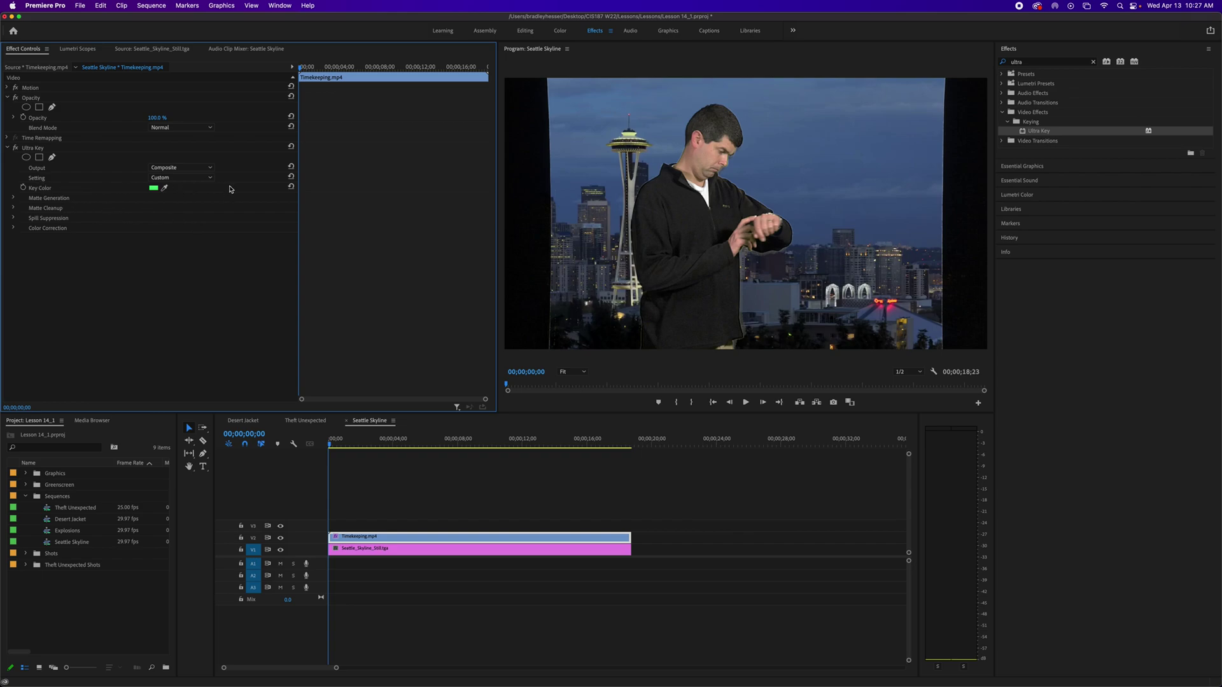
left_click(191, 178)
left_click(193, 208)
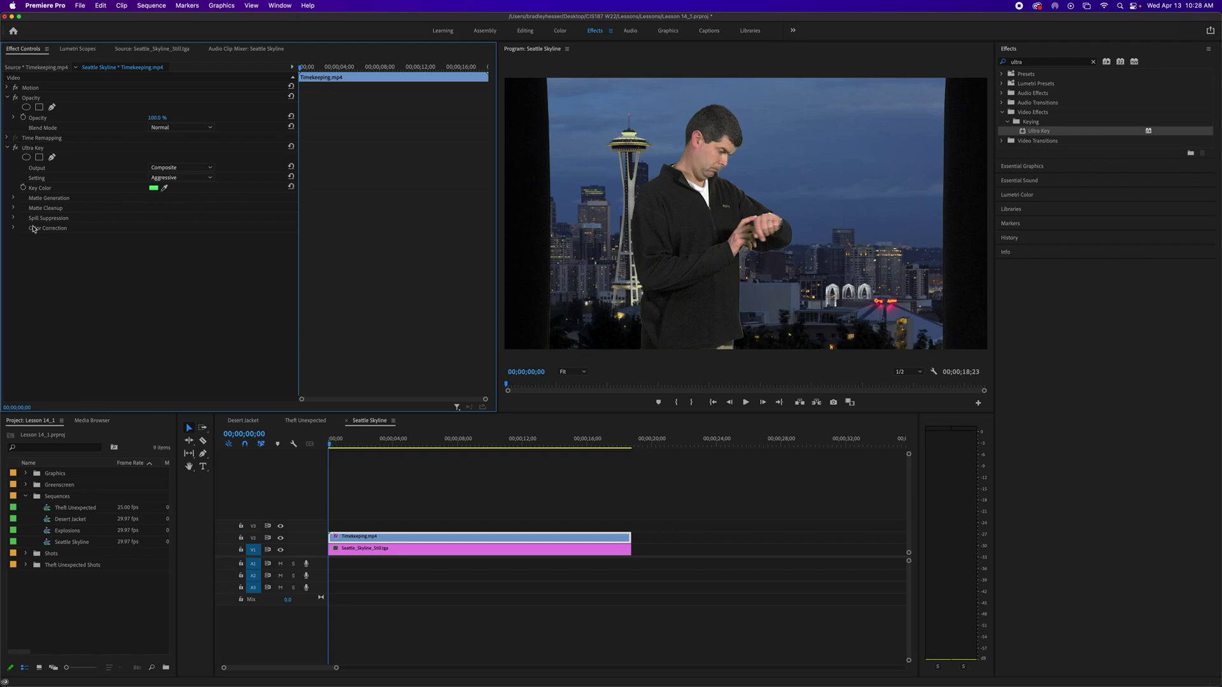
Step: Show the Matte Generation values and compare them under the Relaxed, Default and Aggressive settings, ending on Aggressive
left_click(13, 198)
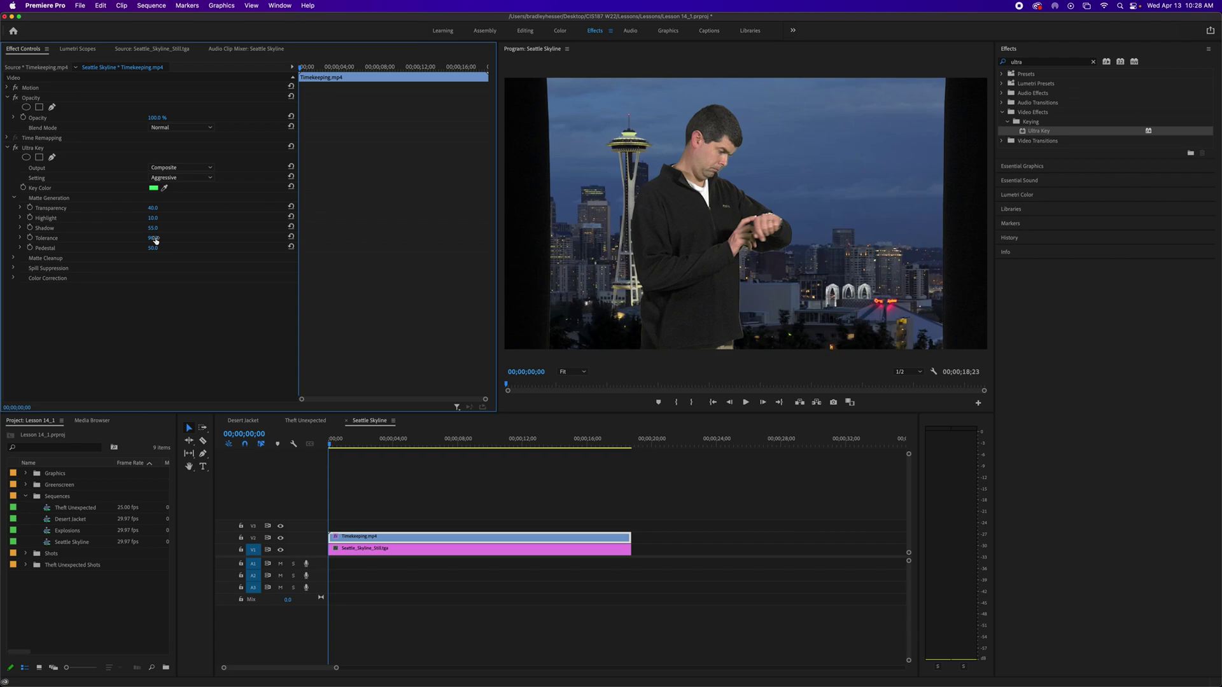
left_click(183, 180)
left_click(185, 198)
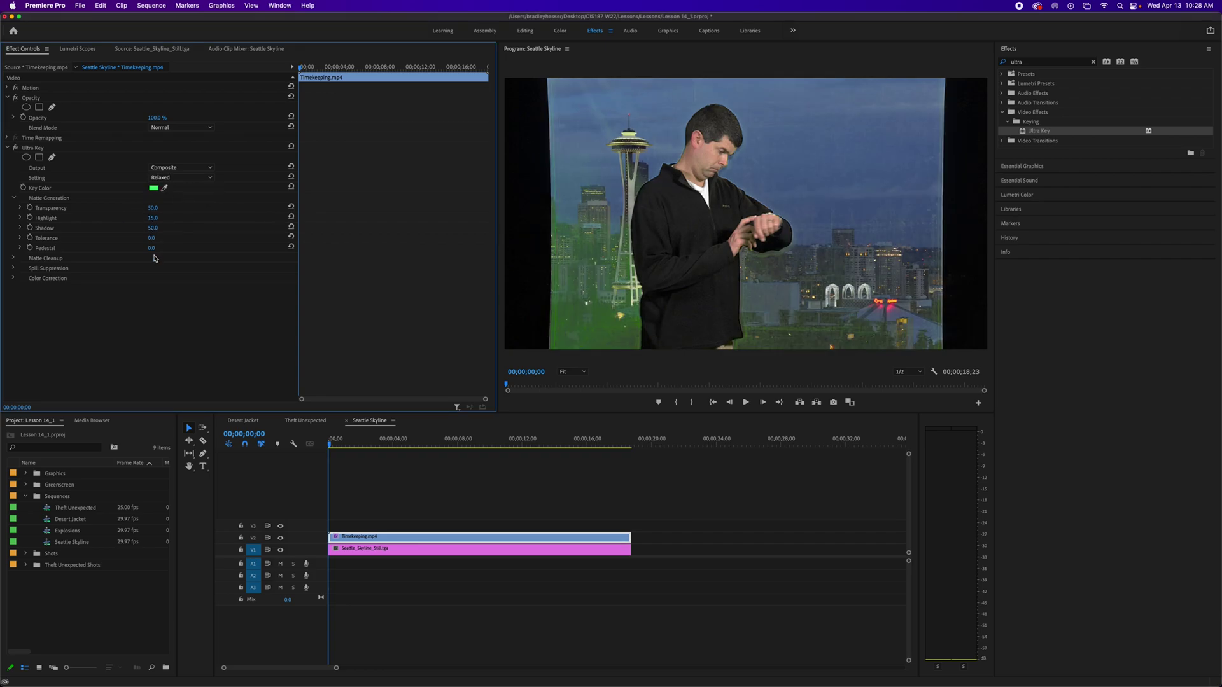
left_click(183, 179)
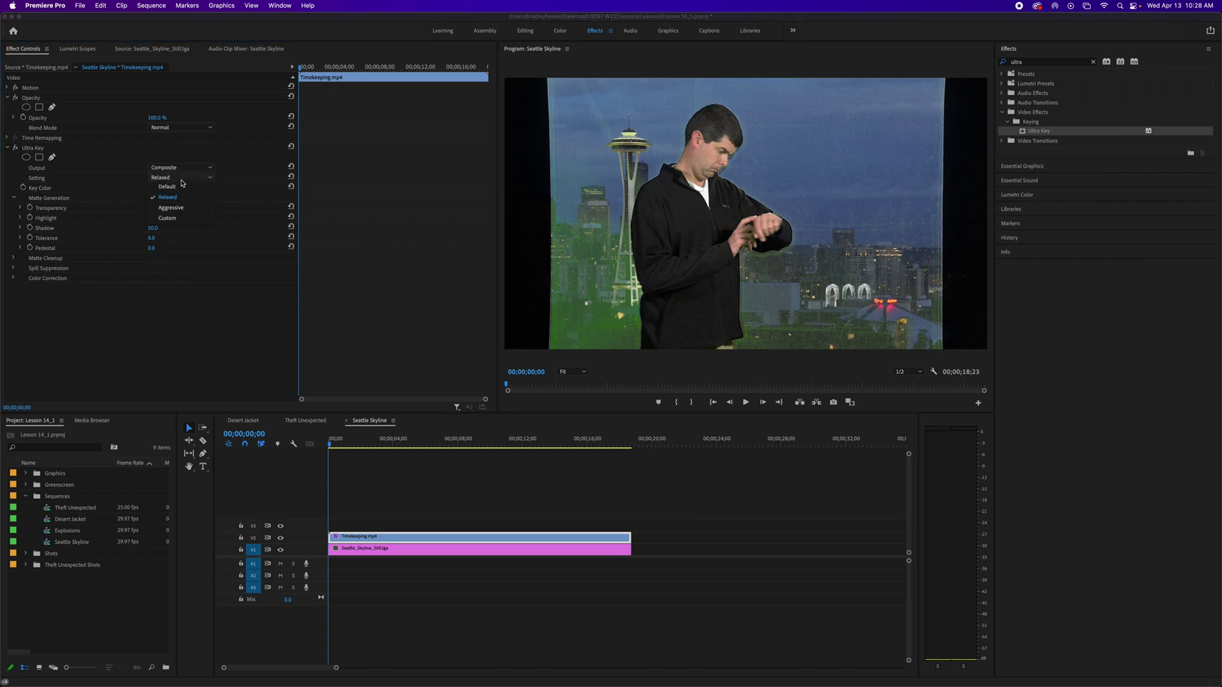
left_click(166, 186)
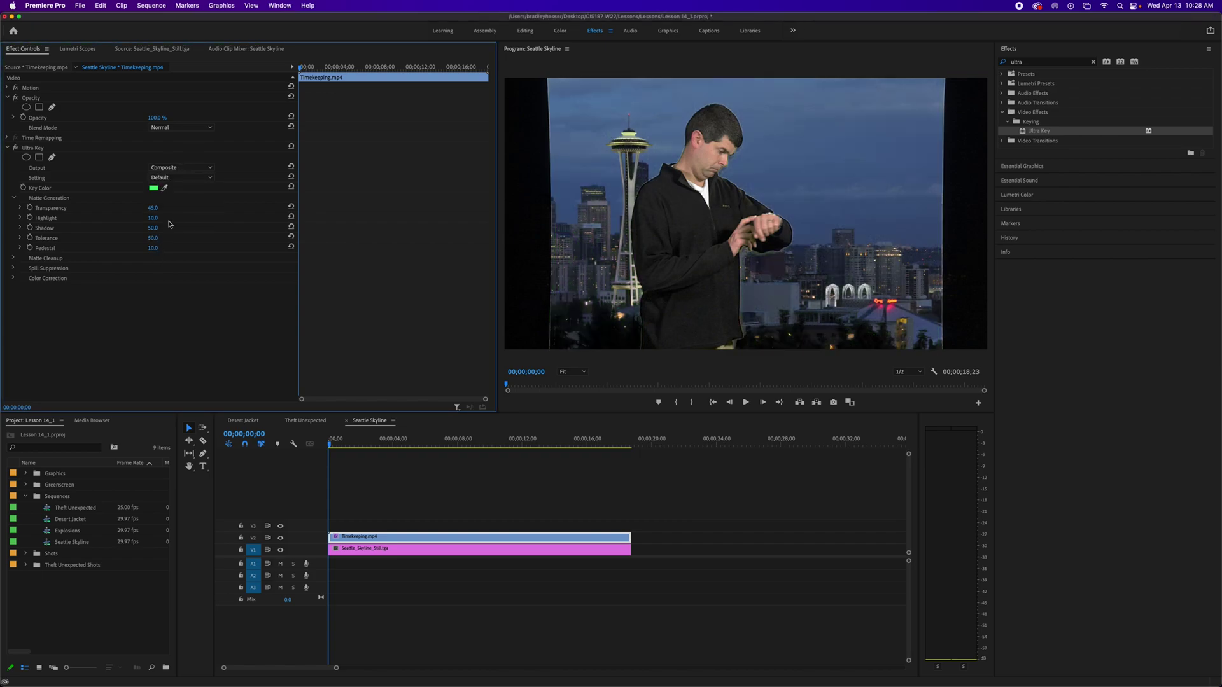
left_click(180, 178)
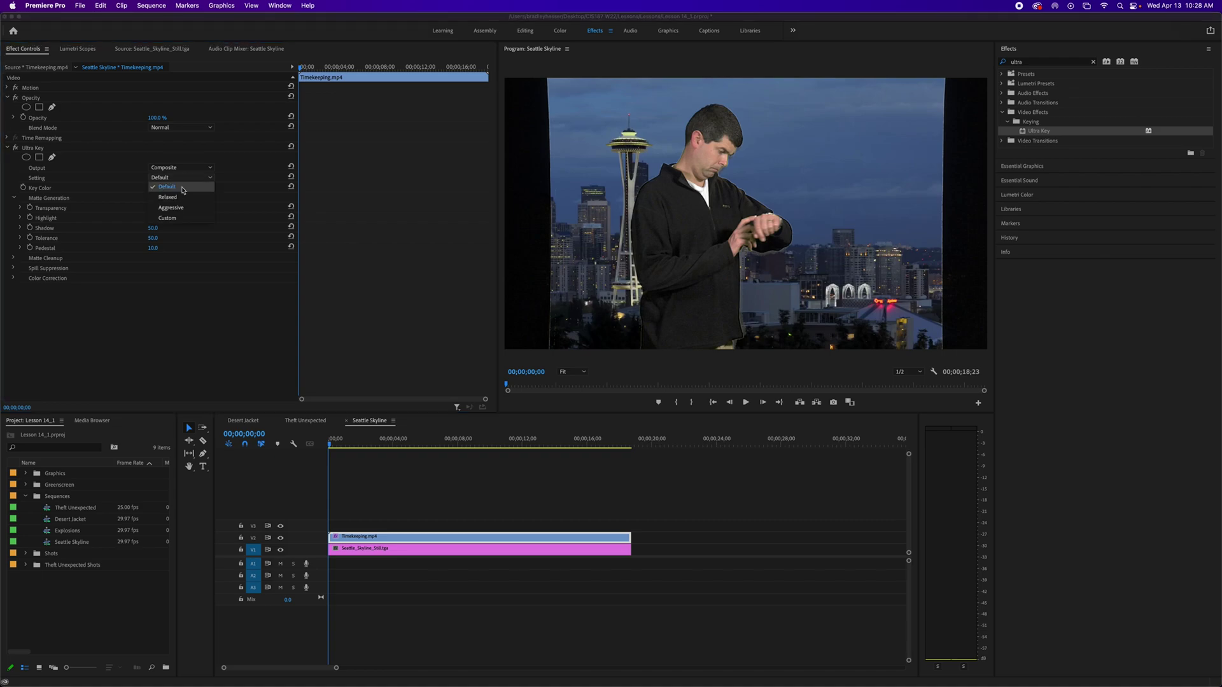
left_click(186, 212)
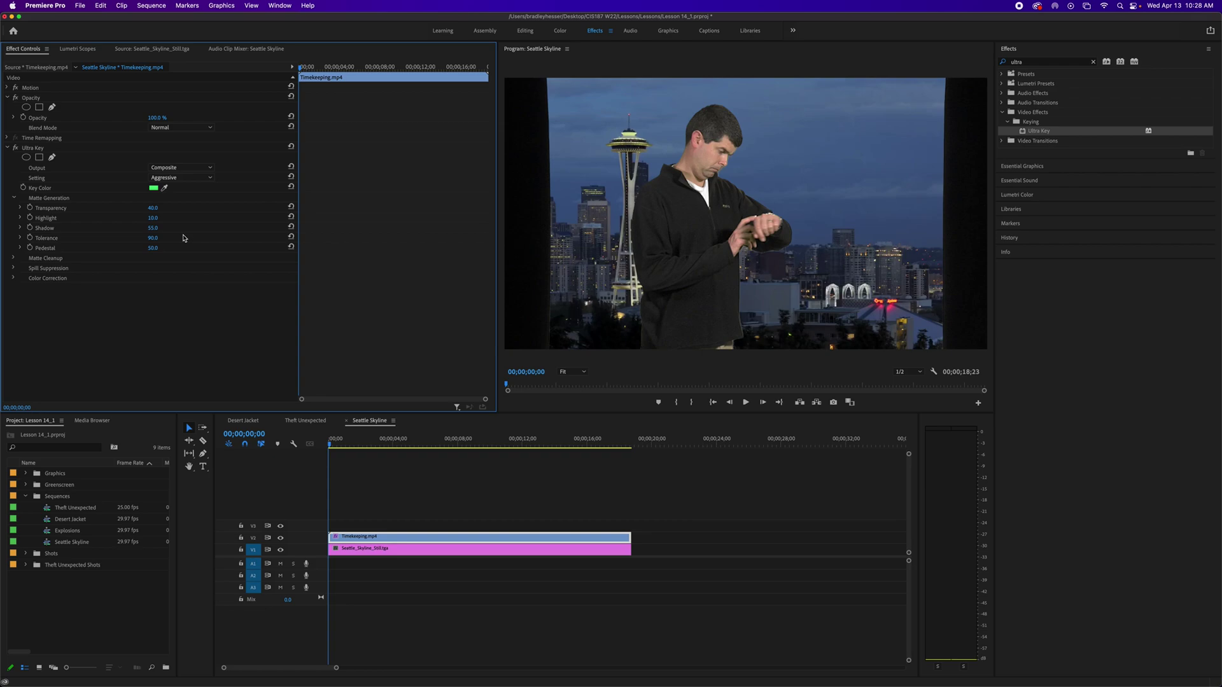
Step: Try a Choke value of 100 in Ultra Key's Matte Cleanup, then set Choke back to 10
left_click(13, 198)
left_click(14, 208)
left_click_drag(154, 219, 159, 220)
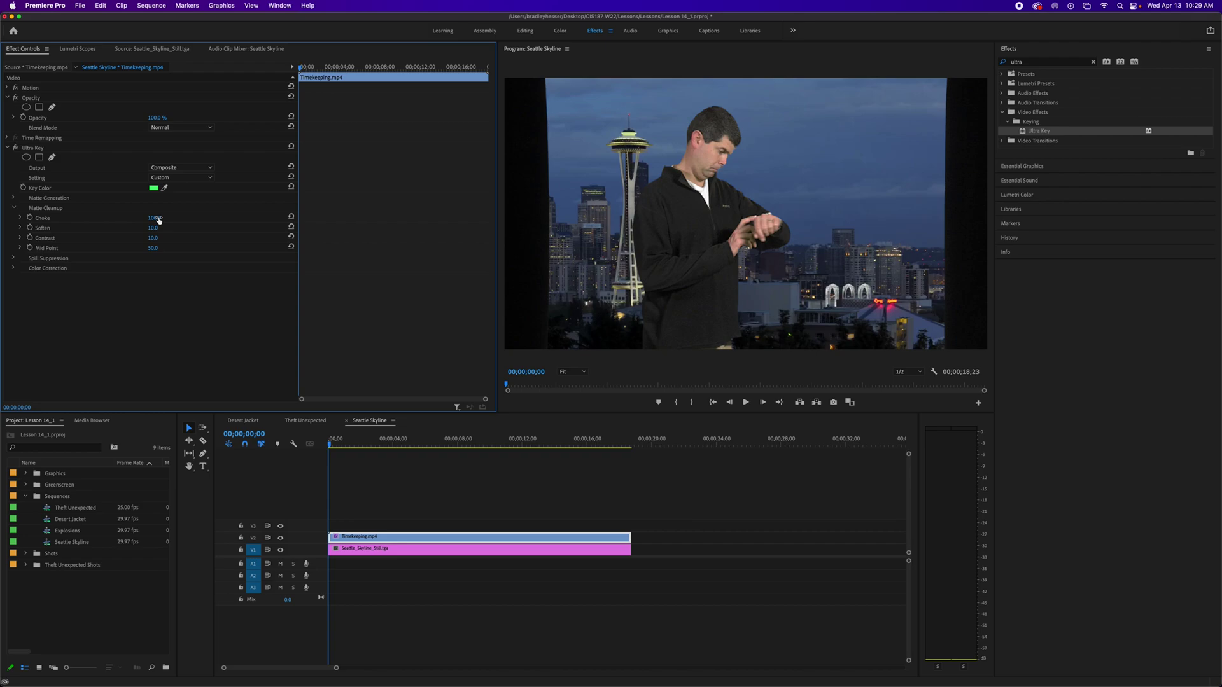
mouse_move(153, 219)
left_mouse_down()
mouse_move(141, 219)
mouse_move(159, 219)
left_mouse_up()
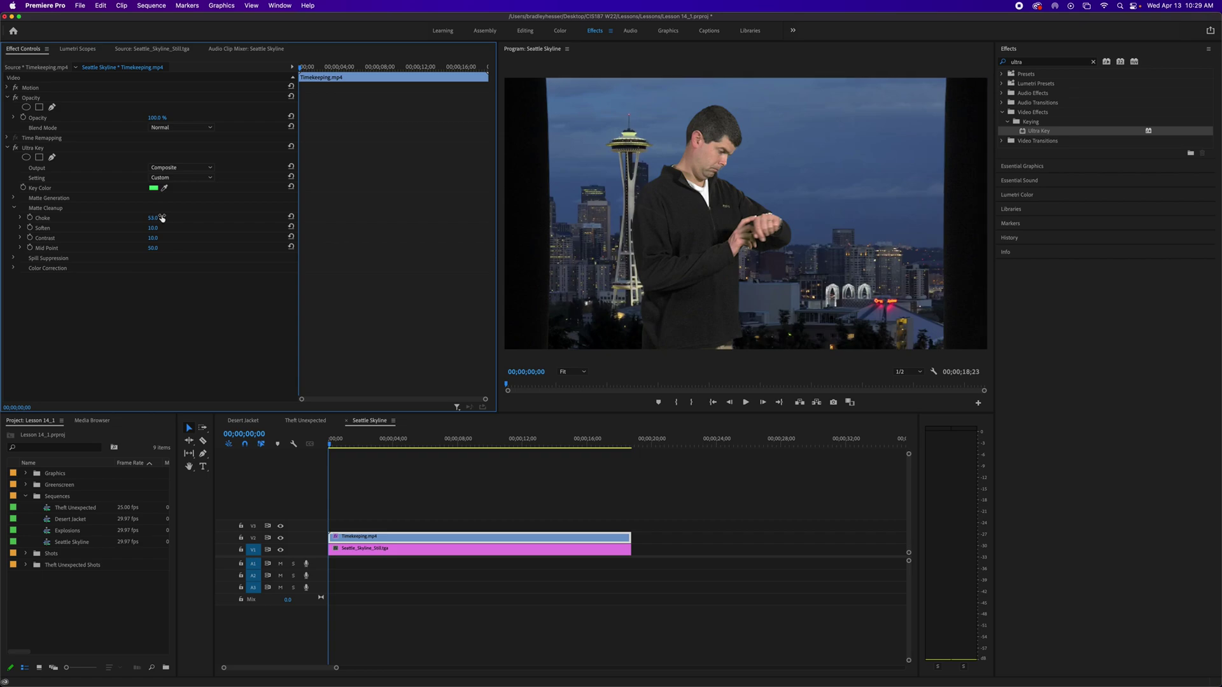
left_click(161, 217)
type("10")
key("Return")
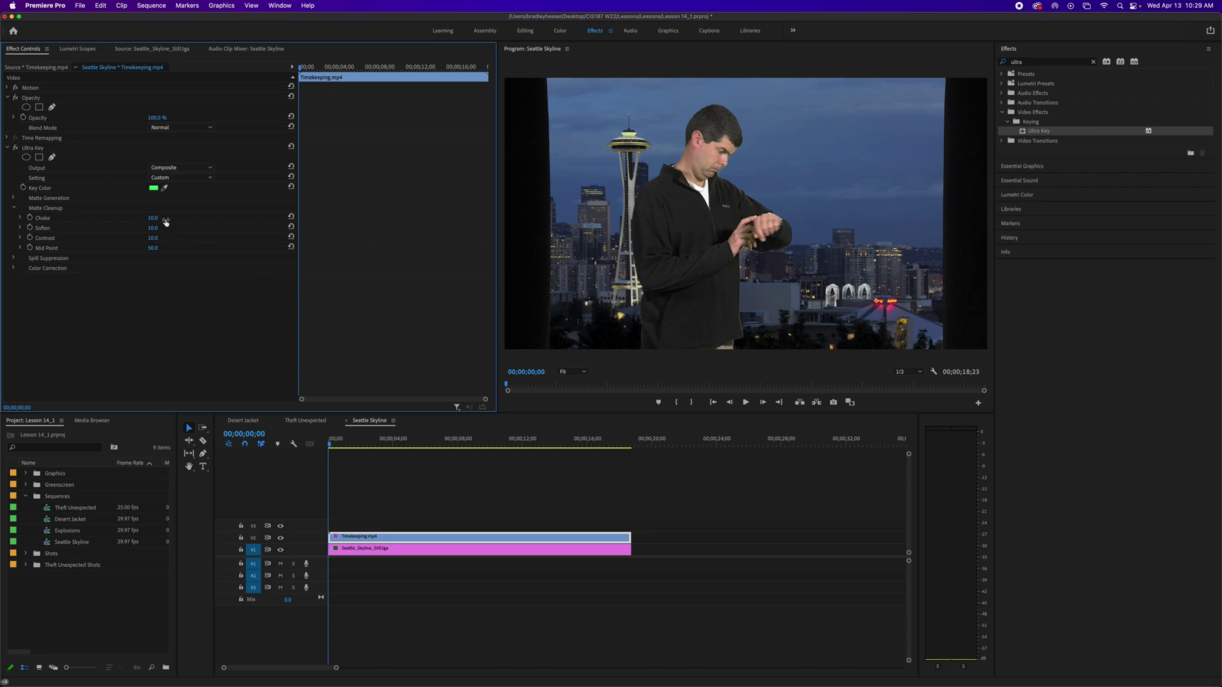
Step: Try raising the Matte Cleanup Choke again to judge the matte edge, then return it to 10
left_click(165, 221)
key("Up")
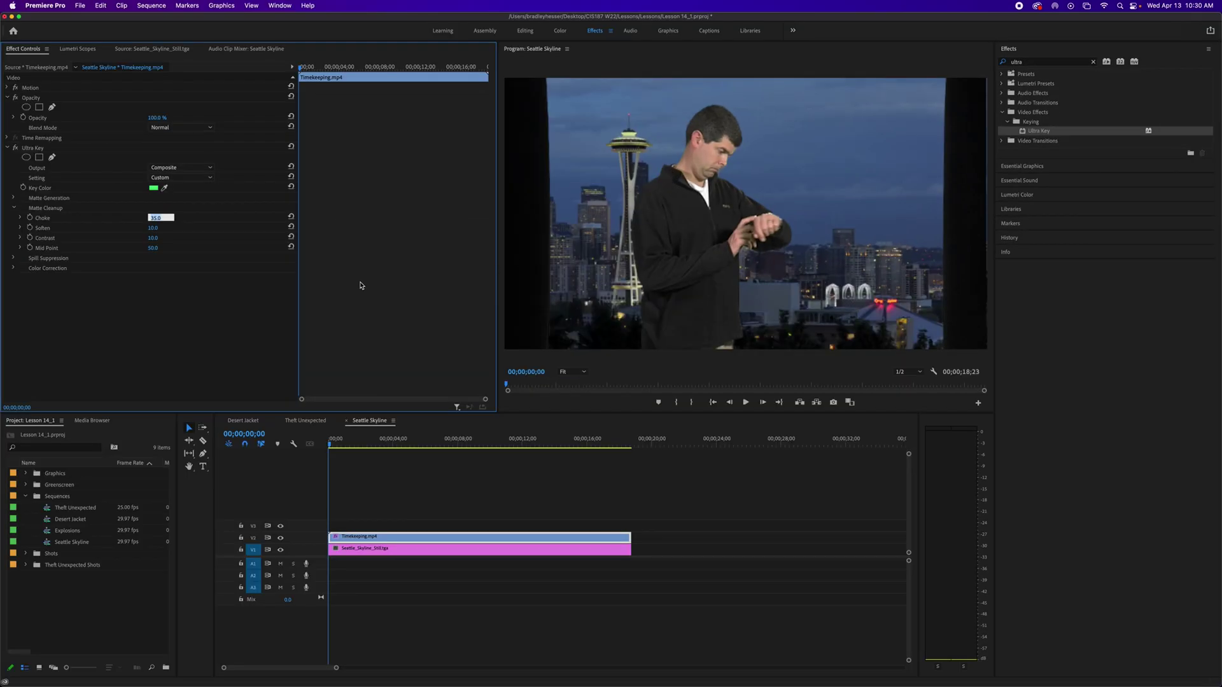
type("10")
key("Return")
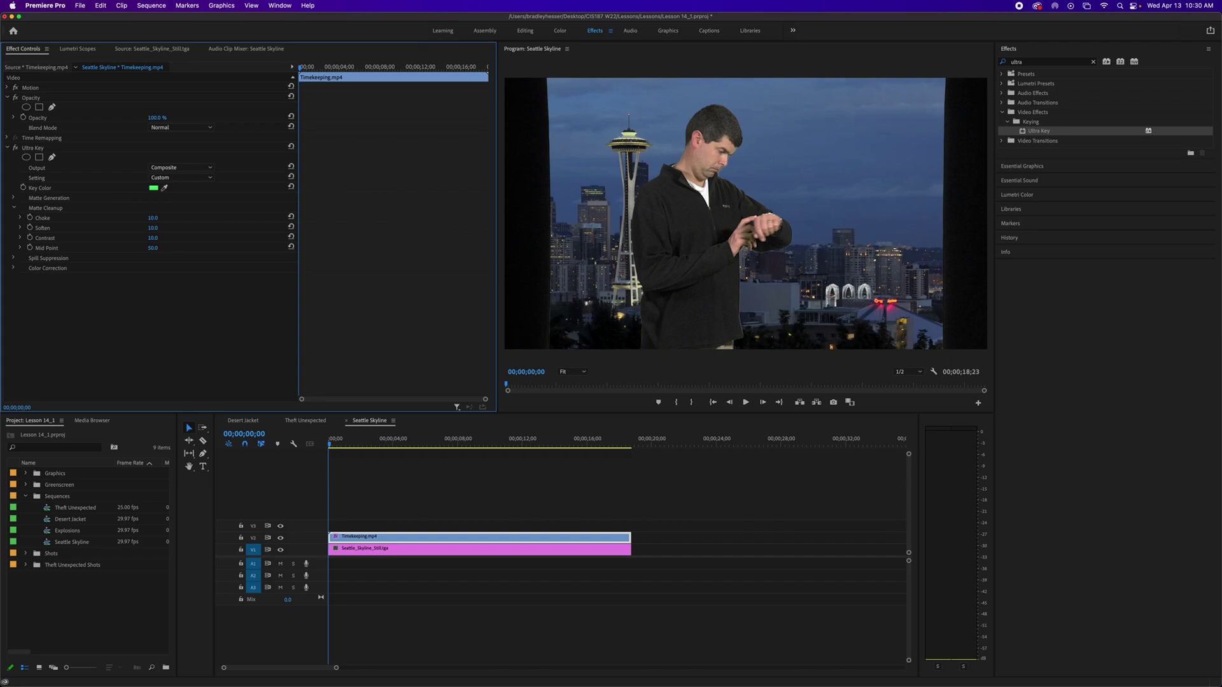
Step: Try raising the Matte Cleanup Soften to 100, then restore the values with the Aggressive setting
left_click(153, 228)
key("Up")
key("Return")
mouse_move(167, 233)
left_mouse_down()
mouse_move(210, 234)
mouse_move(186, 233)
left_mouse_up()
left_click_drag(154, 228, 126, 228)
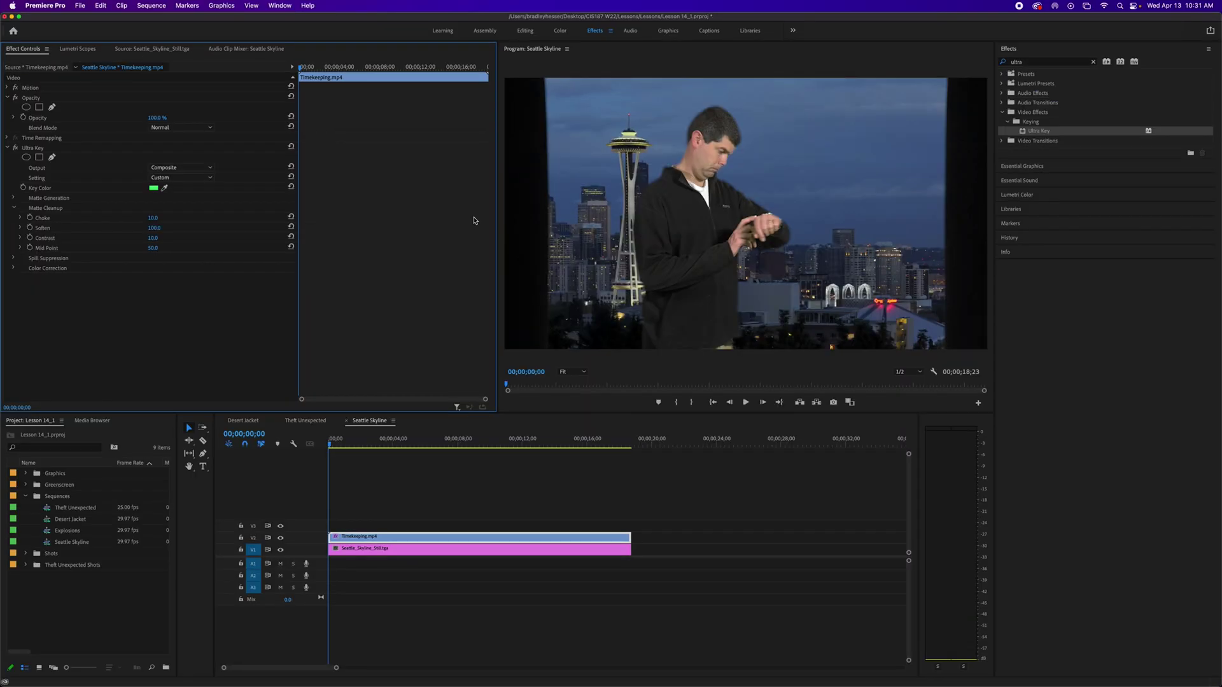
left_click(162, 228)
left_click(168, 284)
left_click(187, 178)
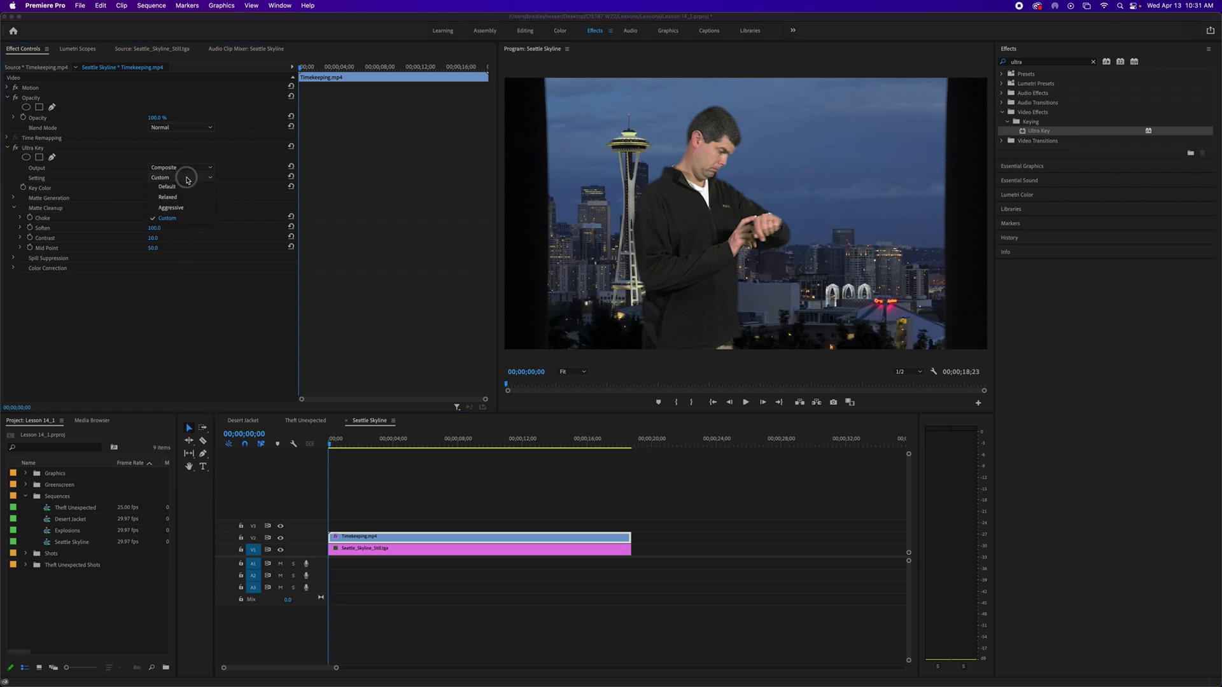
left_click(172, 207)
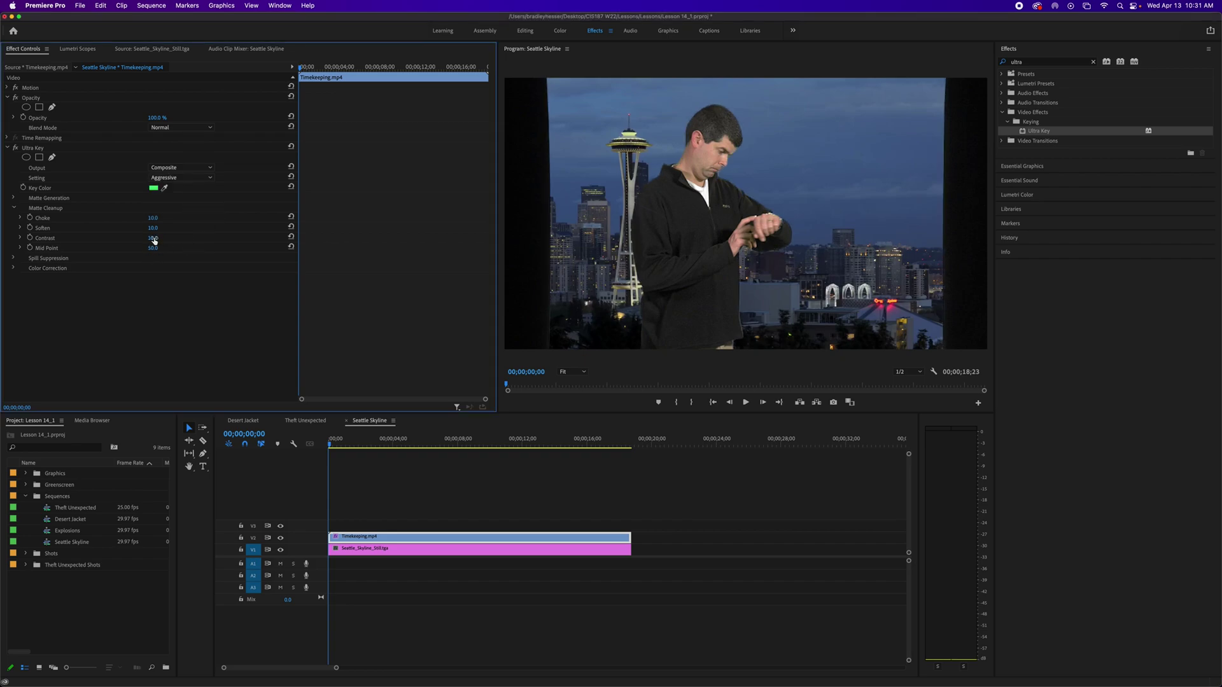
Step: Try lowering the Matte Cleanup Contrast to 3, then reselect the Aggressive setting
left_click_drag(154, 241, 122, 241)
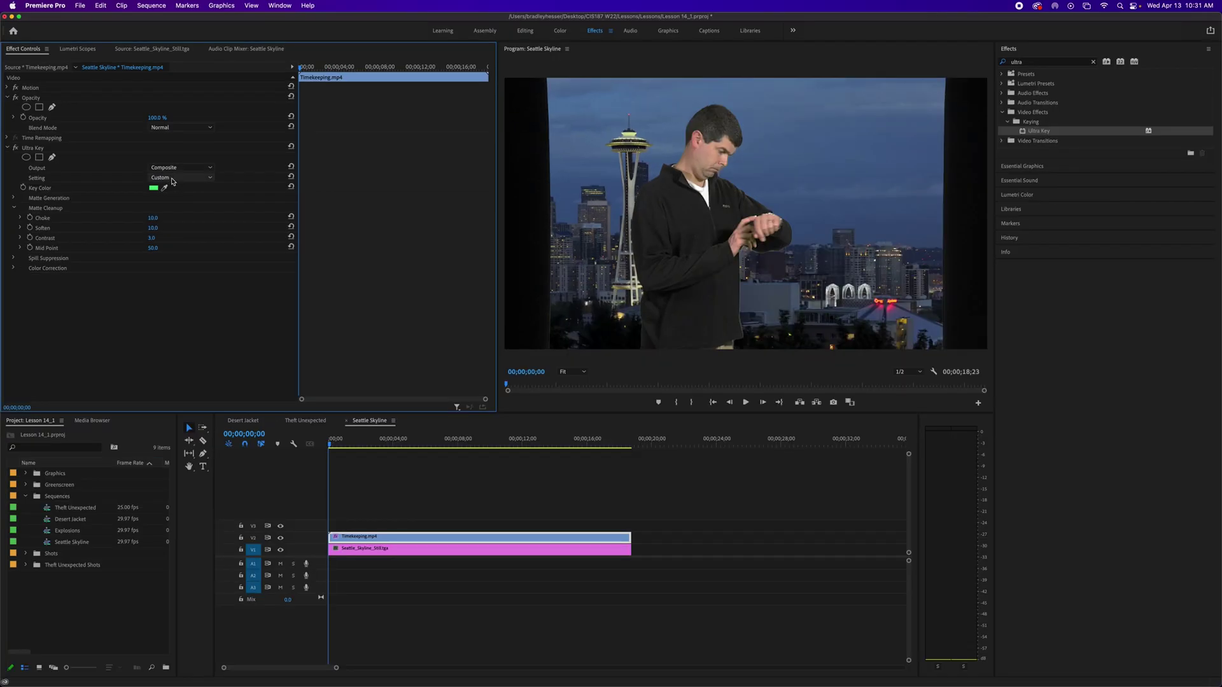
left_click(172, 179)
left_click(188, 212)
Step: Examine the Desaturate, Range, Spill and Luma controls in Ultra Key's Spill Suppression group
left_click(14, 208)
left_click(14, 218)
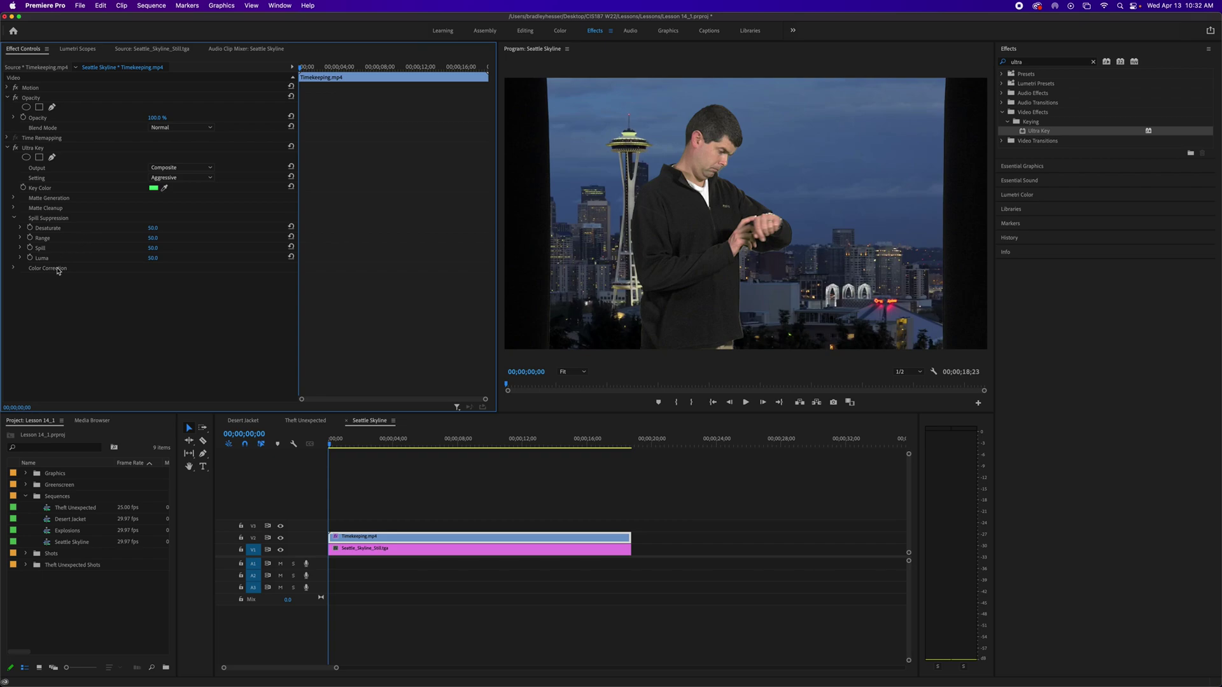
left_click(14, 218)
Step: Try Ultra Key's Color Correction Saturation at 0 and 200 on the keyed man, then reset it to 100
left_click(14, 228)
left_click(20, 237)
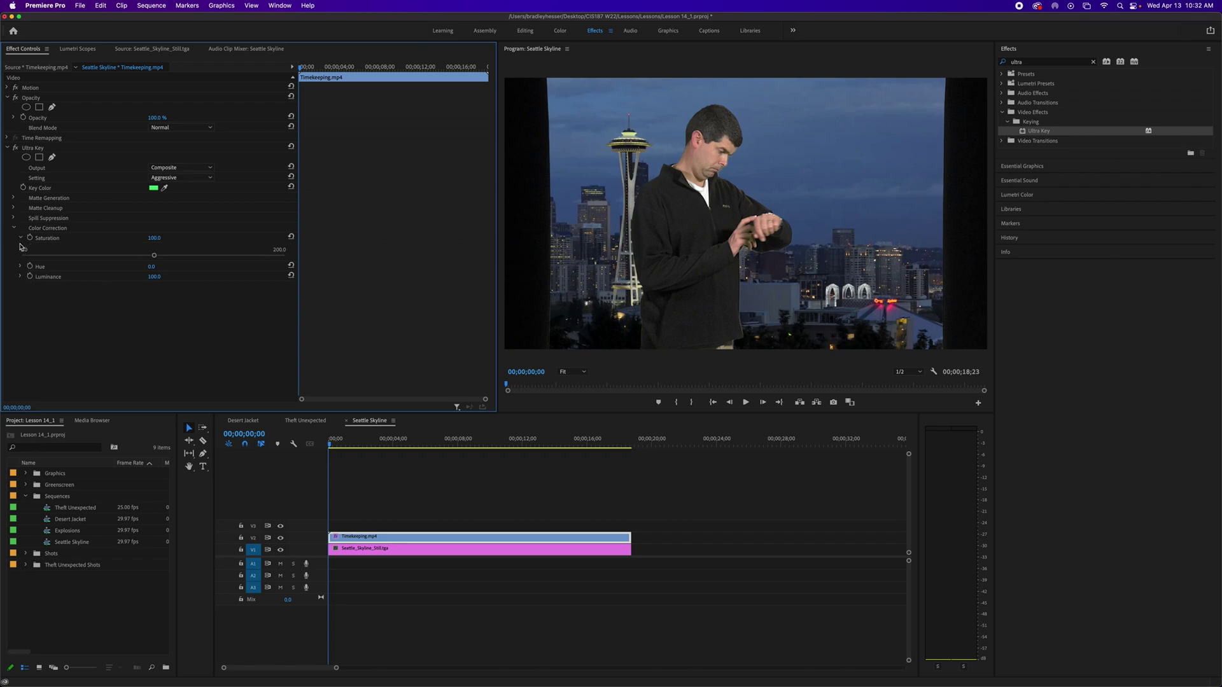
left_click(156, 256)
left_click_drag(156, 256, 3, 258)
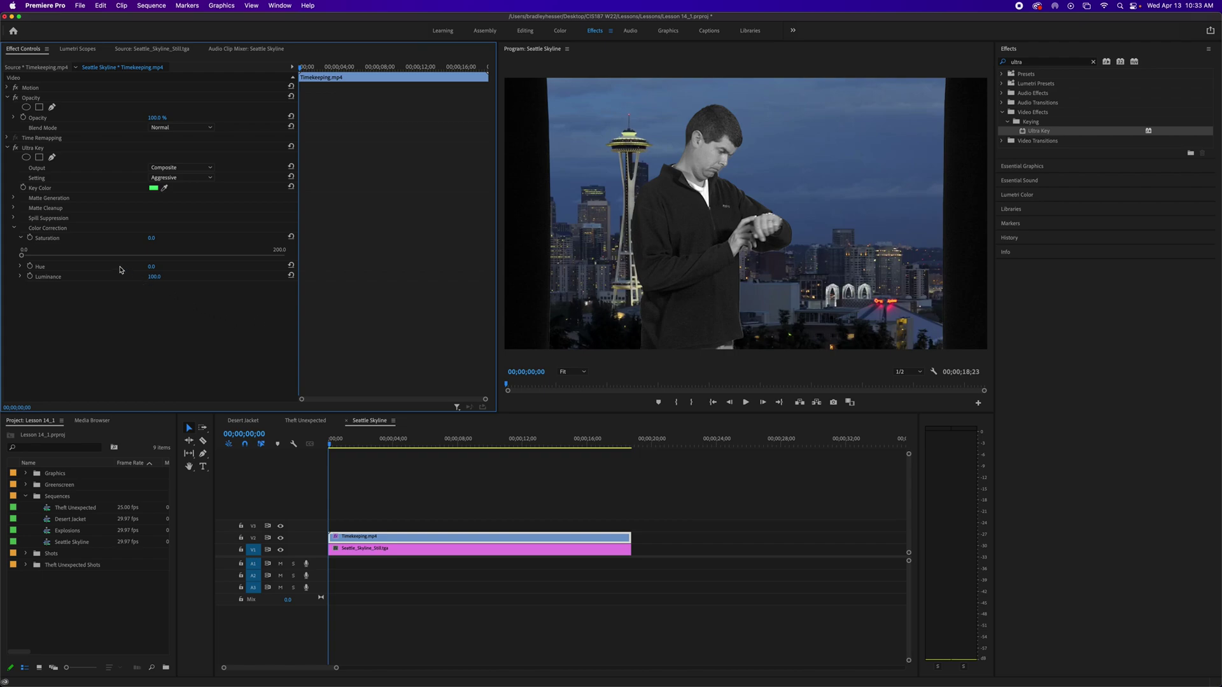
left_click_drag(23, 256, 315, 266)
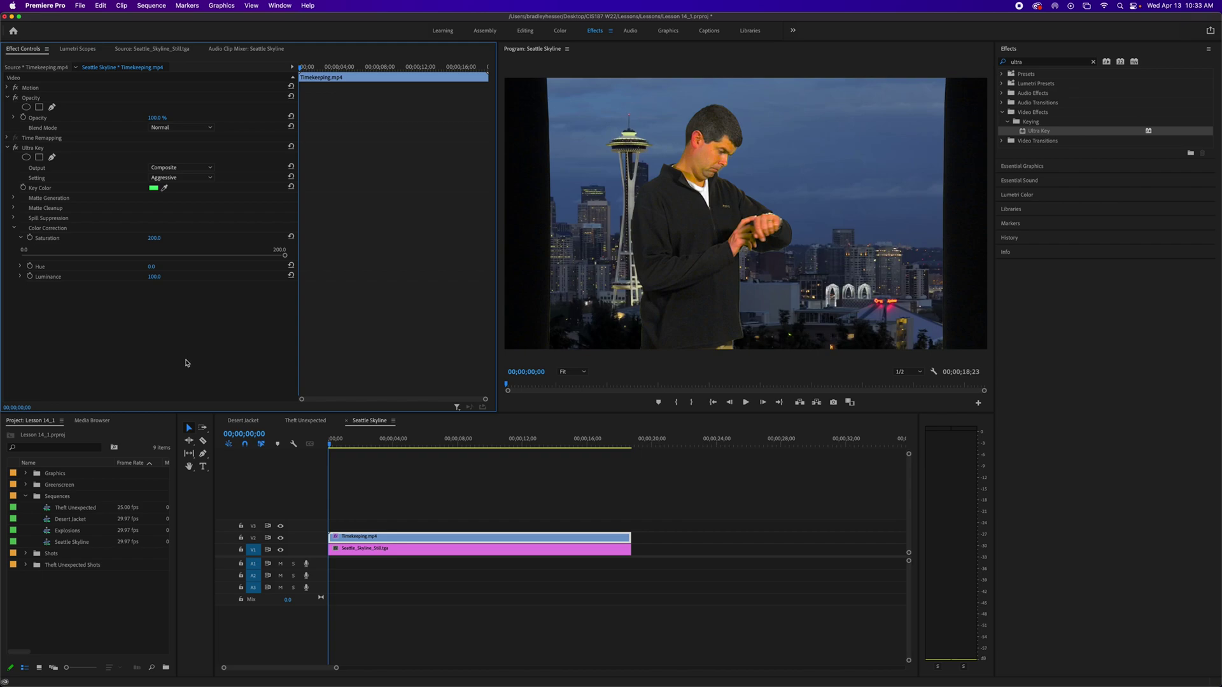
left_click(154, 240)
type("100")
key("Return")
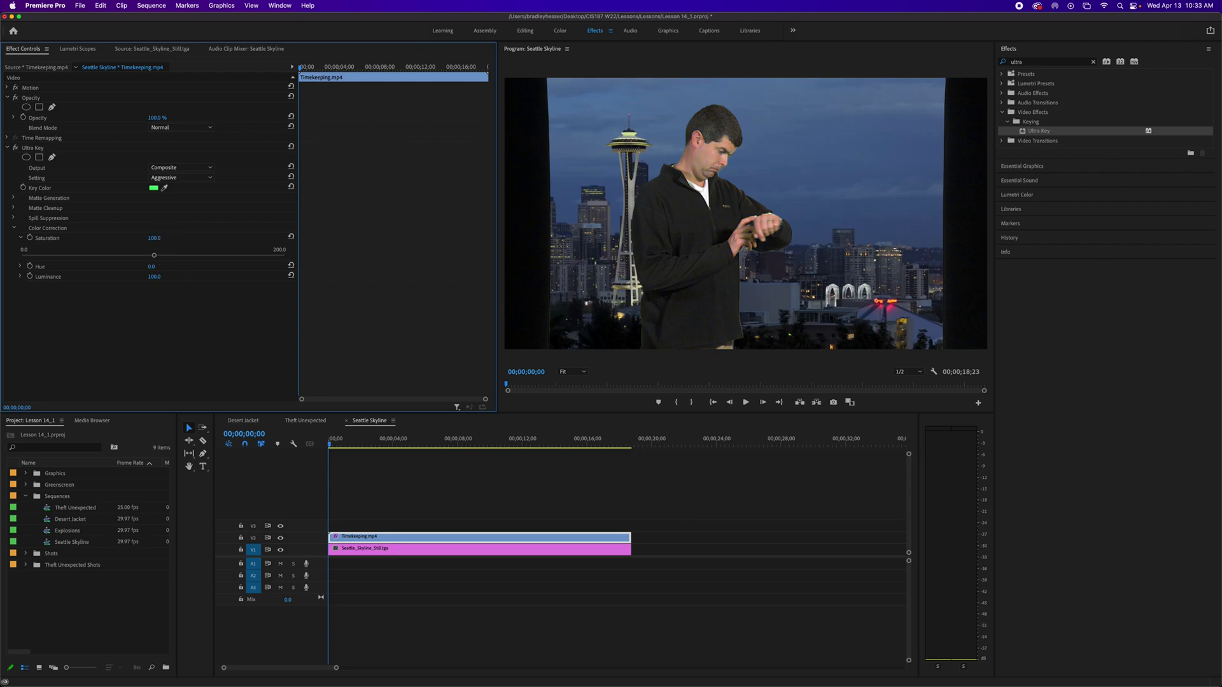
Step: Shift the Hue of the keyed man to about -110 in Ultra Key's Color Correction
left_click(21, 267)
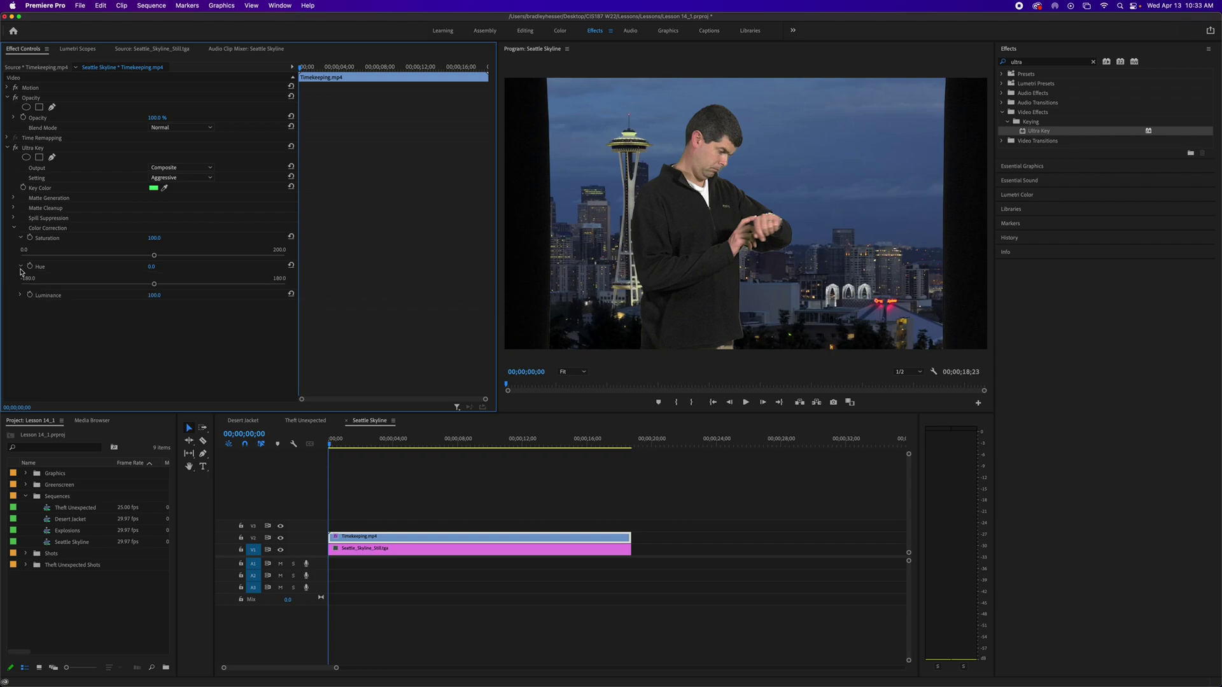
left_click_drag(154, 284, 72, 288)
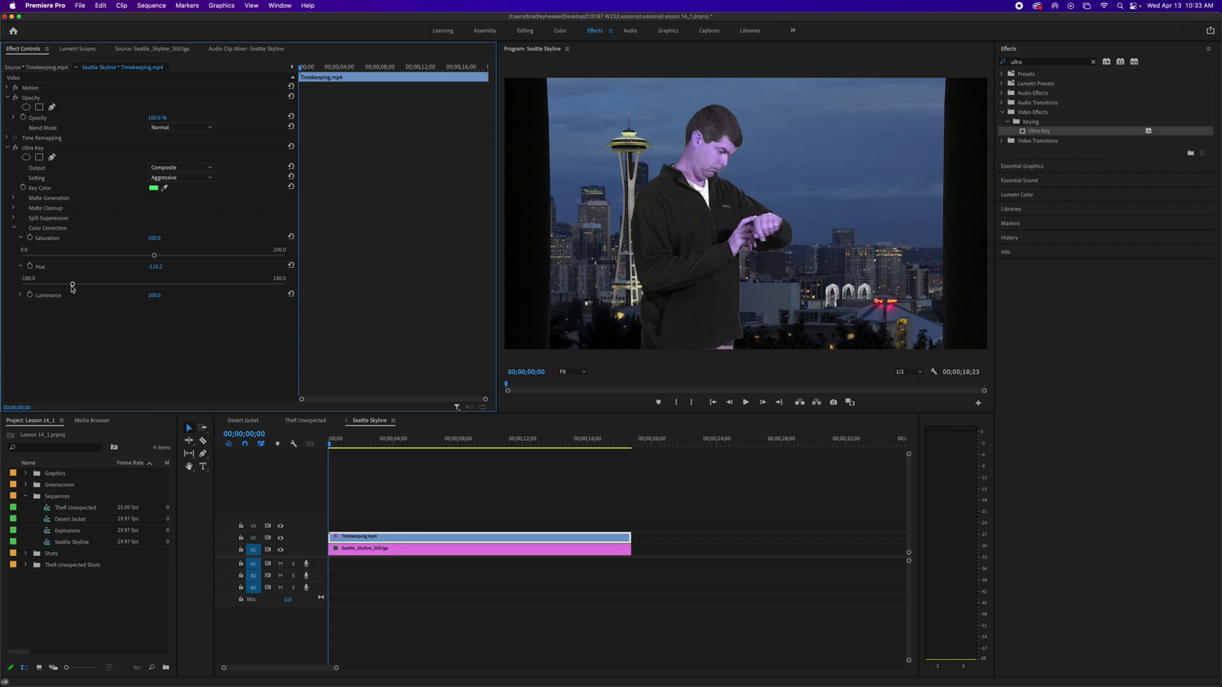
Step: Lower the Color Correction Luminance to 72.8 and turn on keyframing for it
left_click(19, 295)
left_click_drag(153, 313, 118, 322)
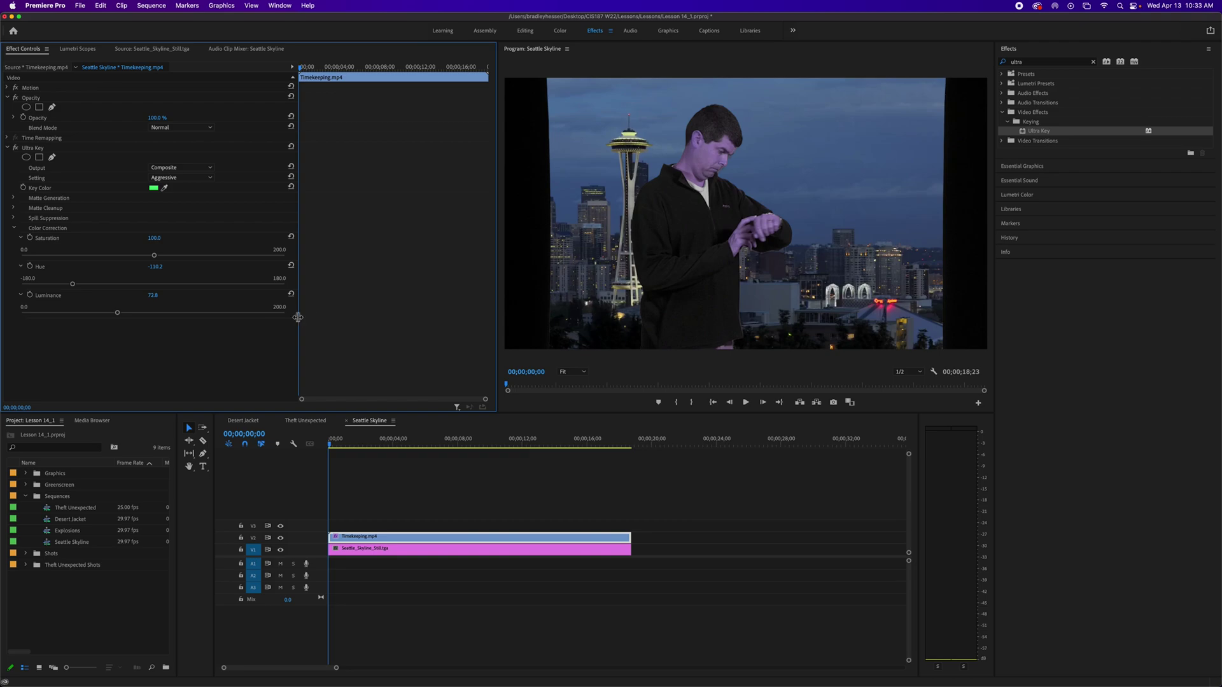
left_click(30, 295)
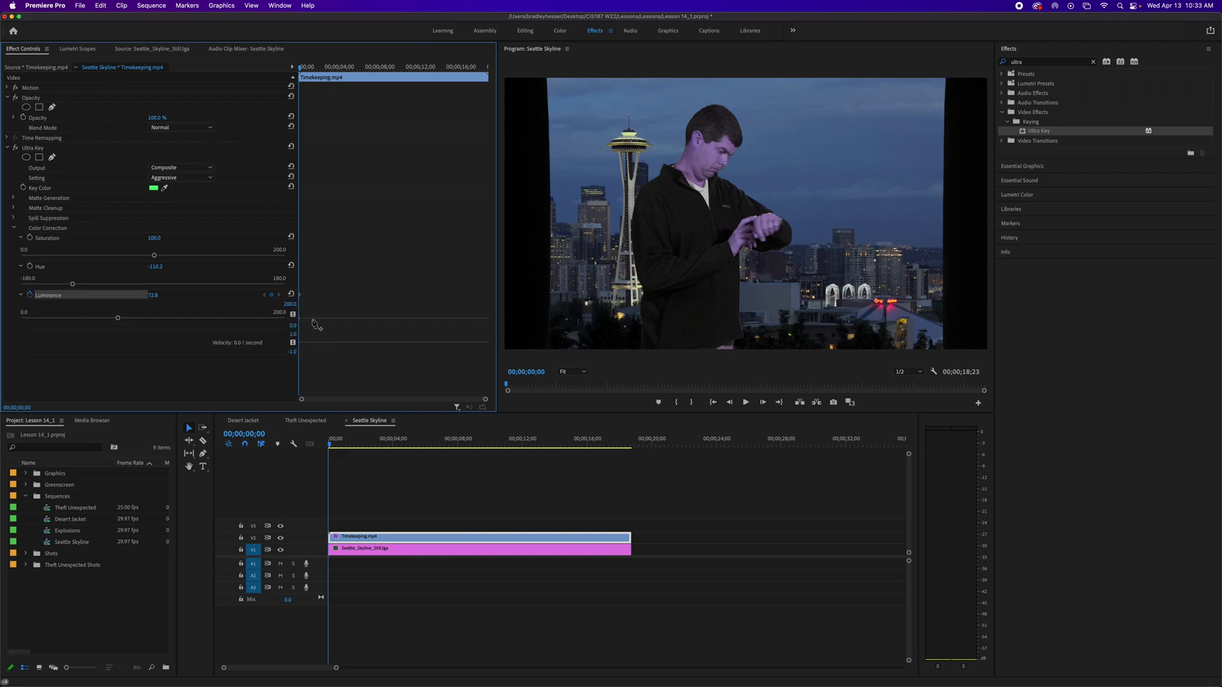
Step: Add two Luminance keyframes along Ultra Key's keyframe graph, raise the earlier one, and increase the starting keyframe to about 143
left_click(318, 324)
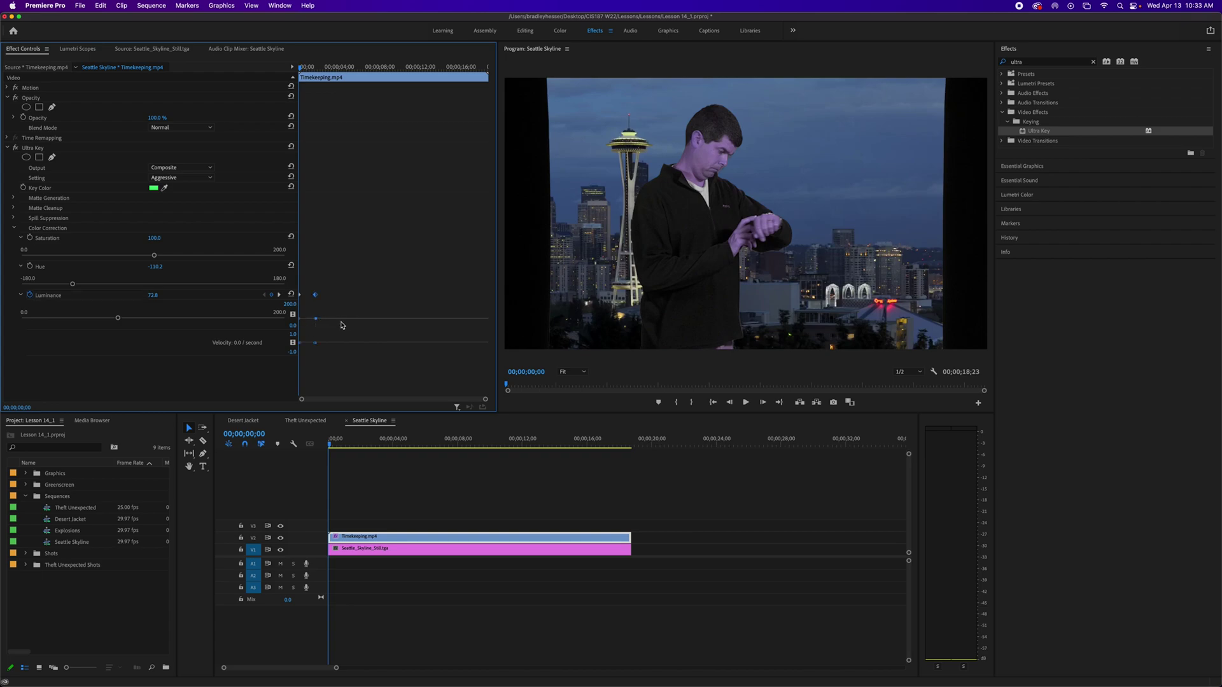
left_click_drag(316, 319, 316, 311)
left_click(412, 311, "super")
left_click_drag(412, 311, 413, 319)
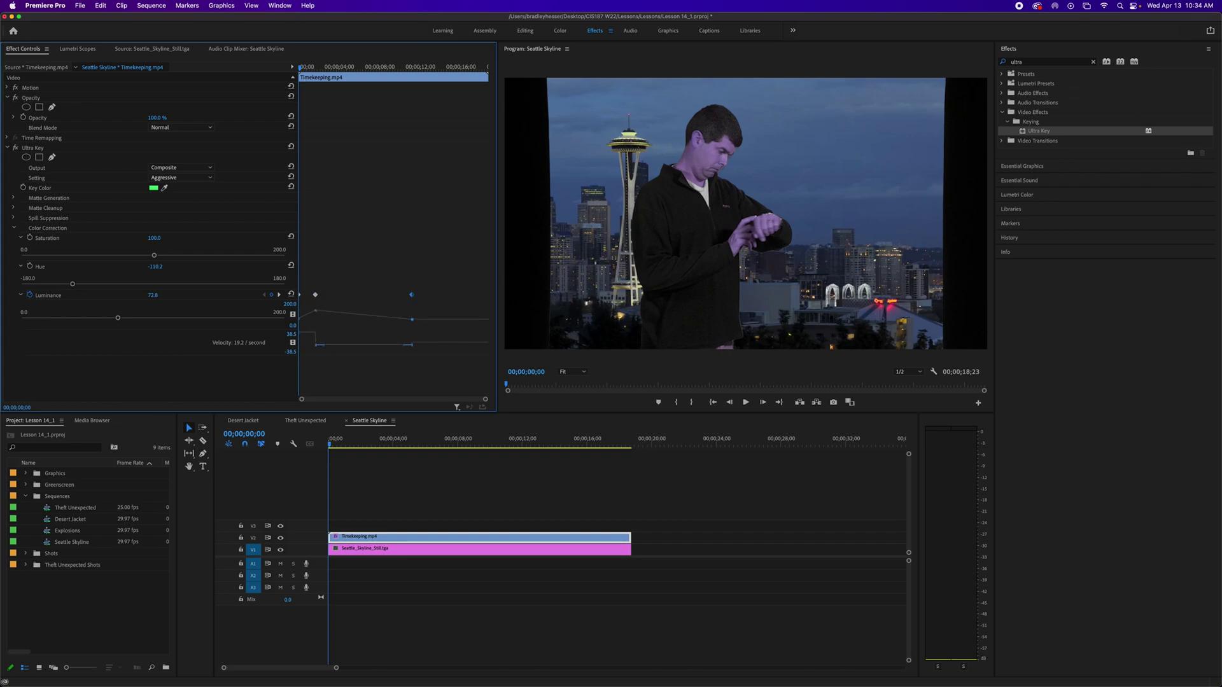
left_click_drag(117, 318, 210, 319)
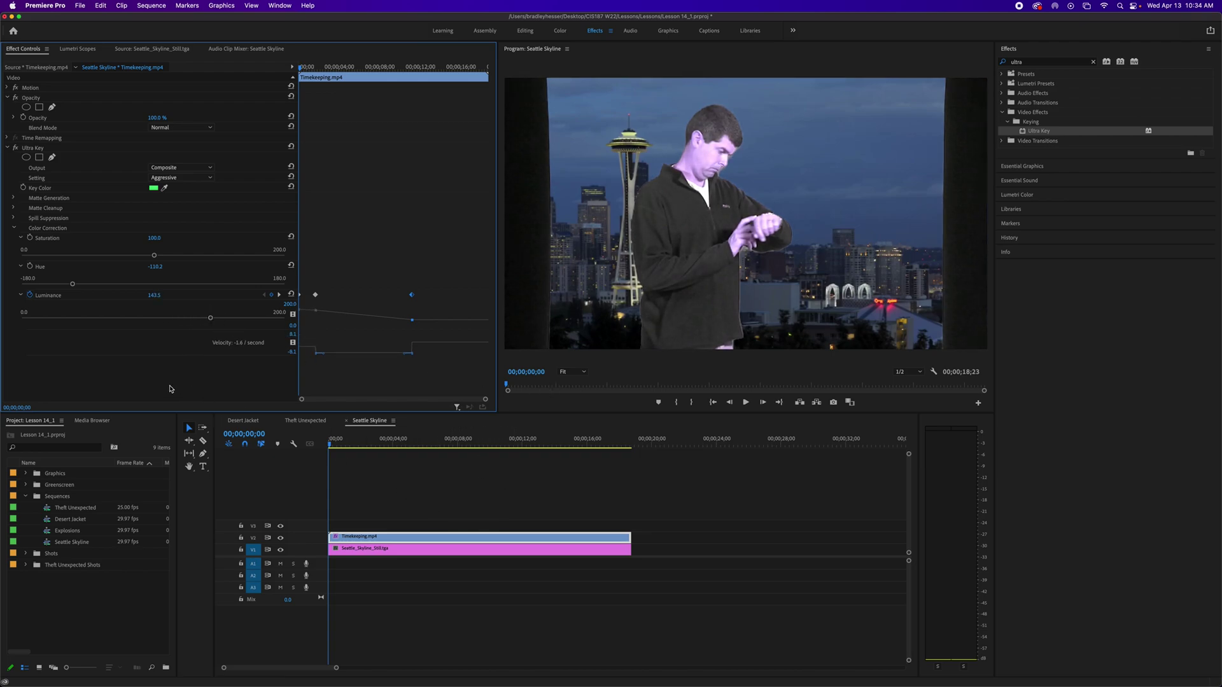
Step: Turn off Luminance keyframing to delete its keyframes, and set both Hue and Luminance to 100 in Color Correction
left_click(30, 295)
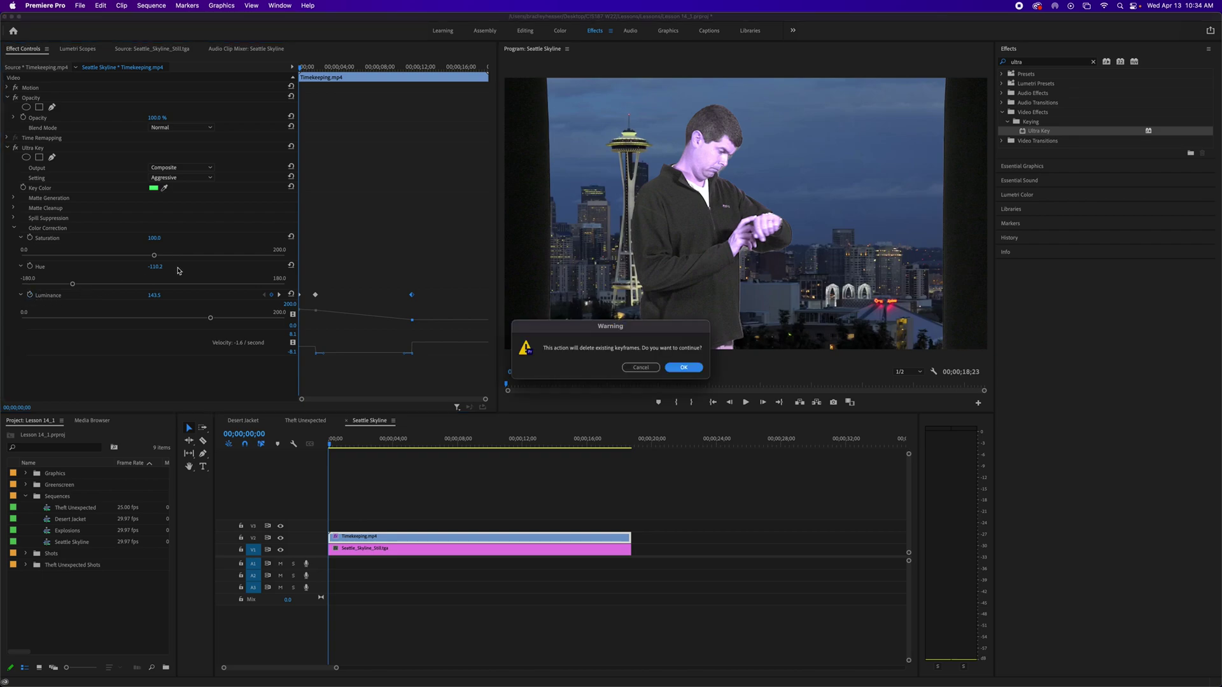
left_click(684, 369)
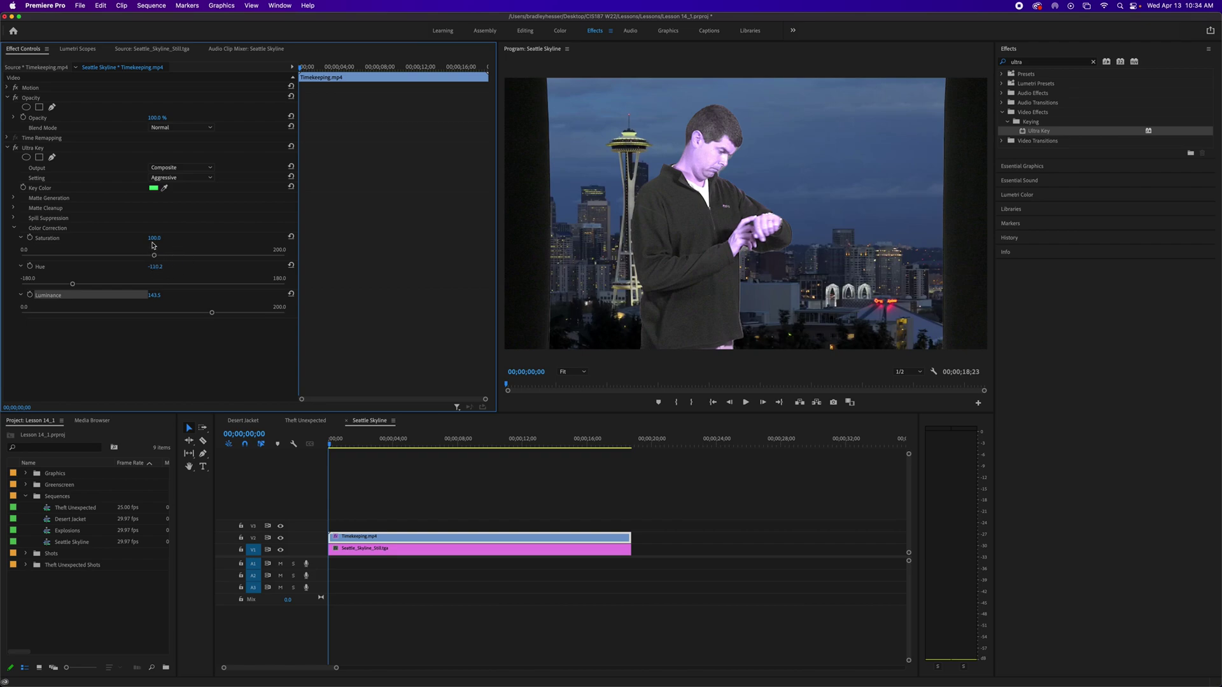
left_click(158, 267)
type("100")
key("Tab")
type("100")
key("Return")
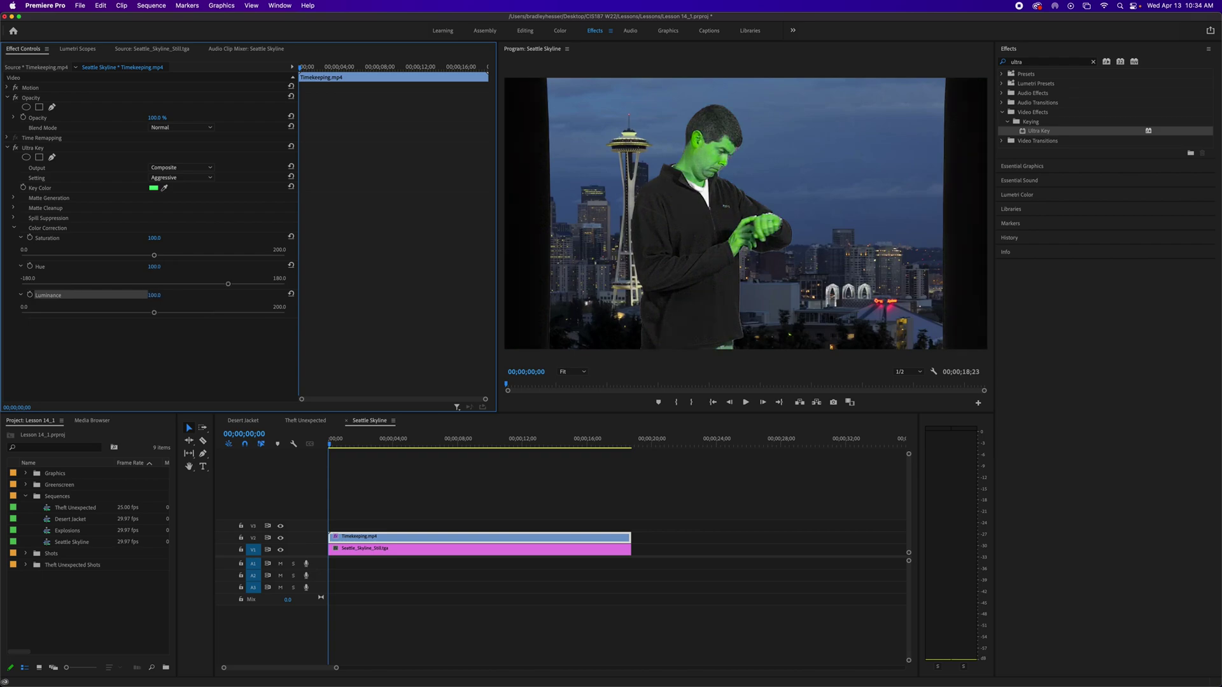
Step: Reset the Color Correction Hue to 0 and collapse the Color Correction group
left_click_drag(229, 287, 154, 286)
left_click(151, 267)
type("0")
key("Return")
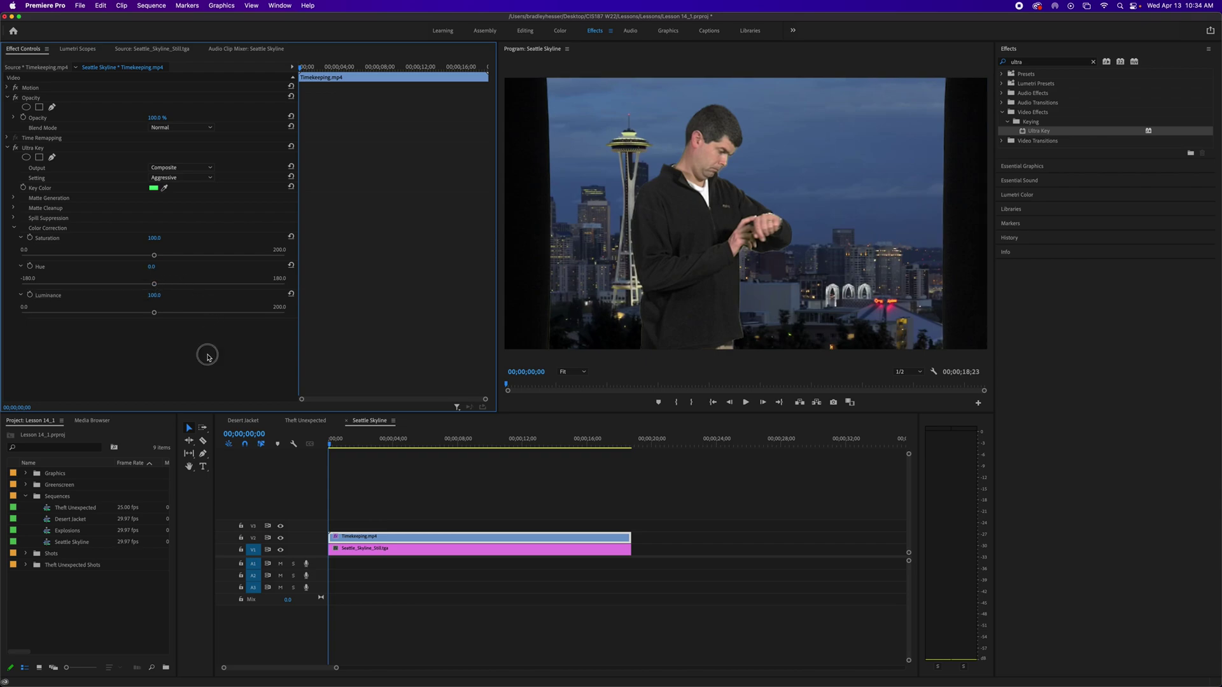
left_click(14, 229)
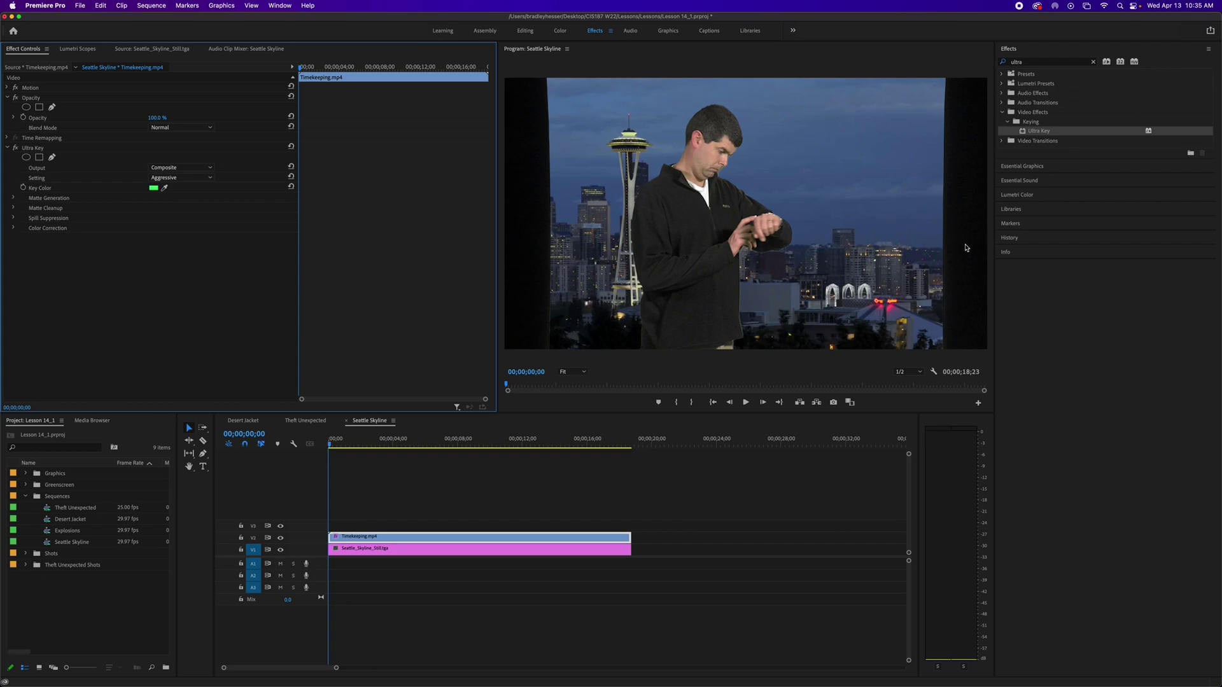
Step: Turn off Ultra Key on the Timekeeping clip and add a rectangular opacity mask to it
left_click(566, 493)
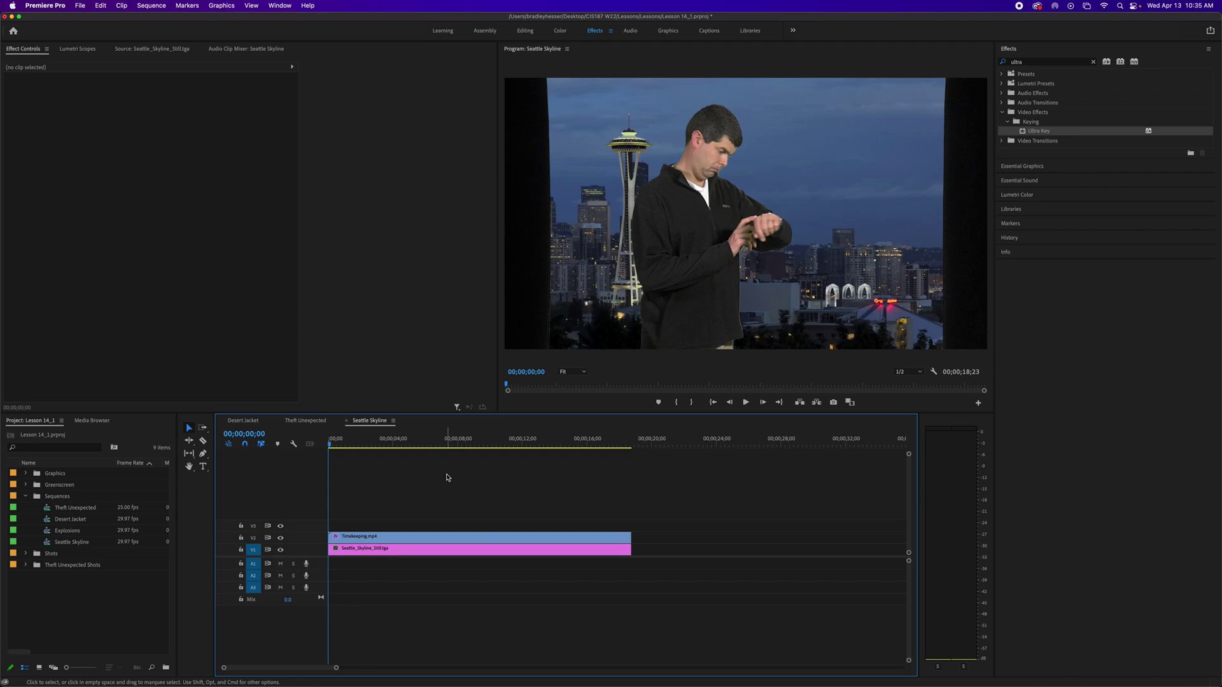
left_click(401, 539)
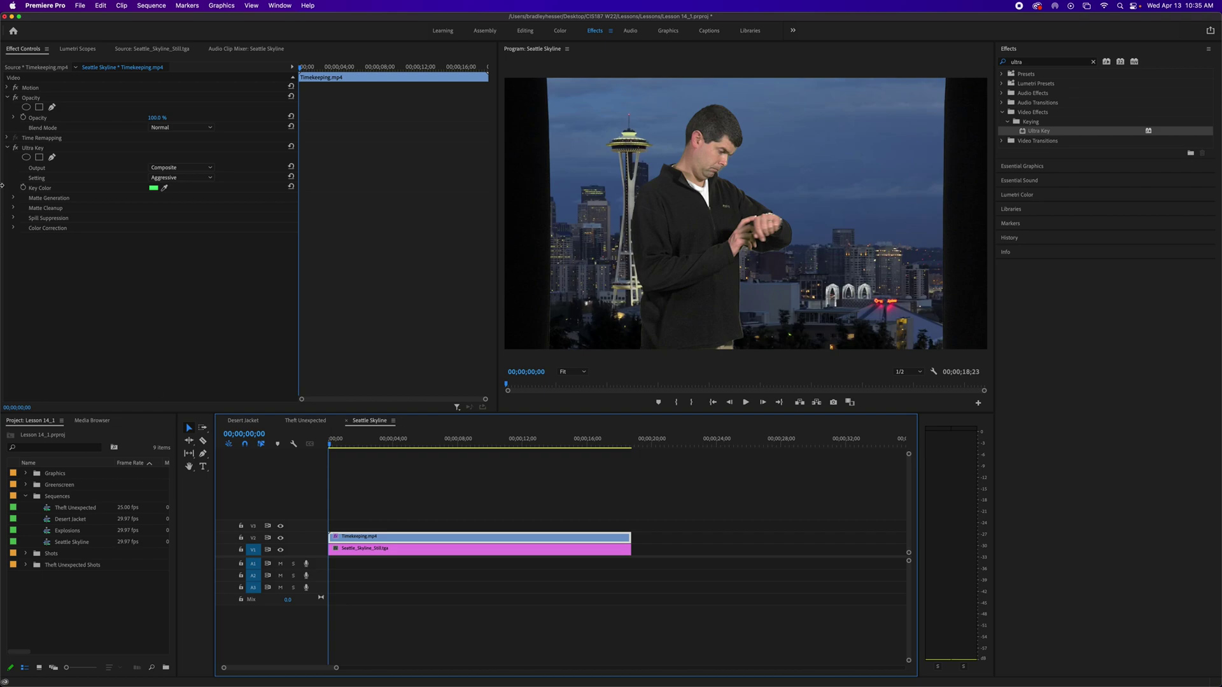
left_click(15, 147)
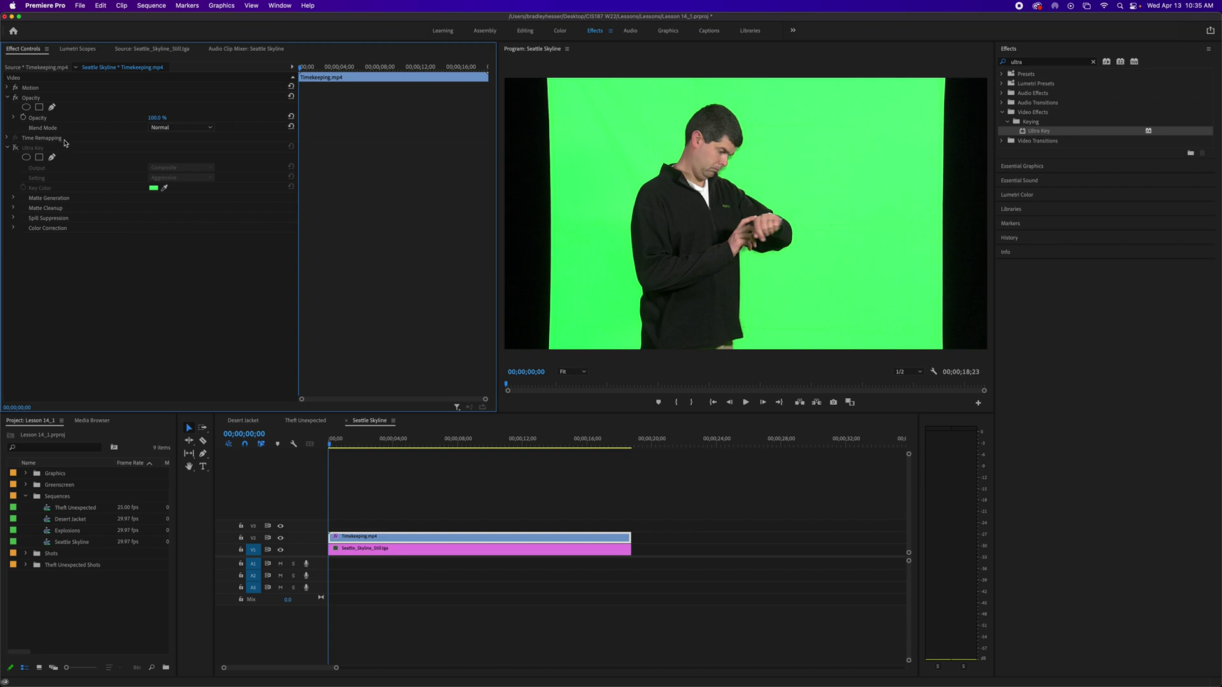
left_click(39, 108)
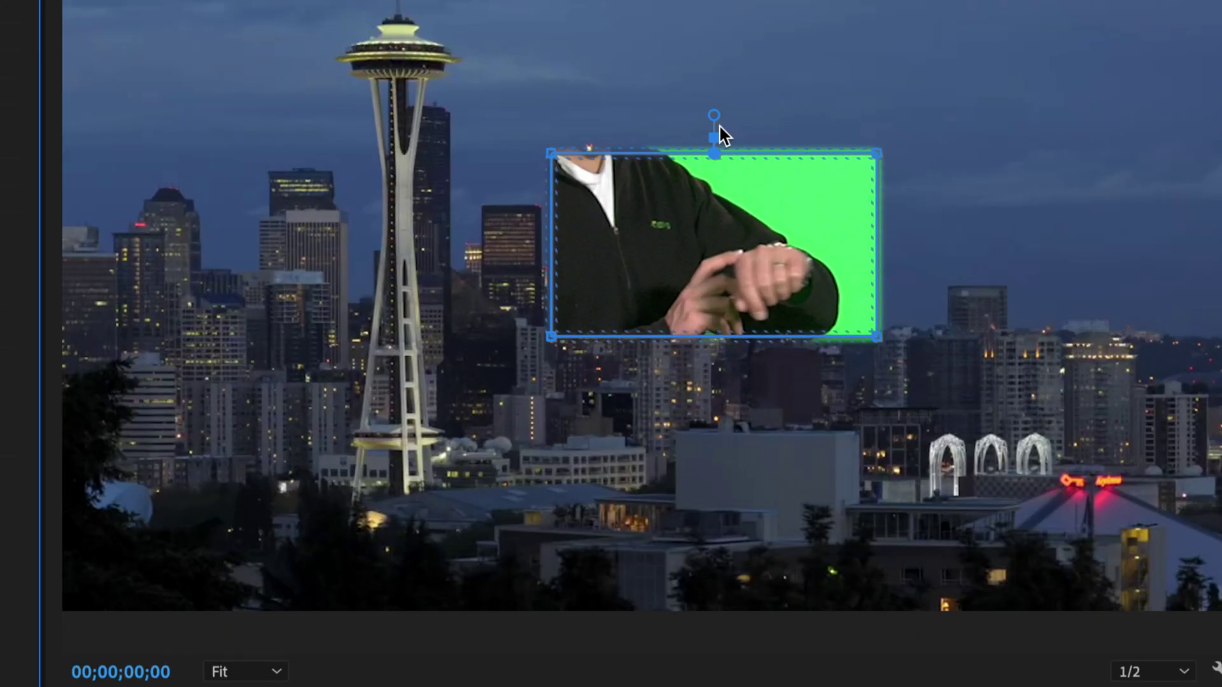
Step: Try widening the rectangular mask's feather and undo the change
left_click_drag(712, 112, 719, 71)
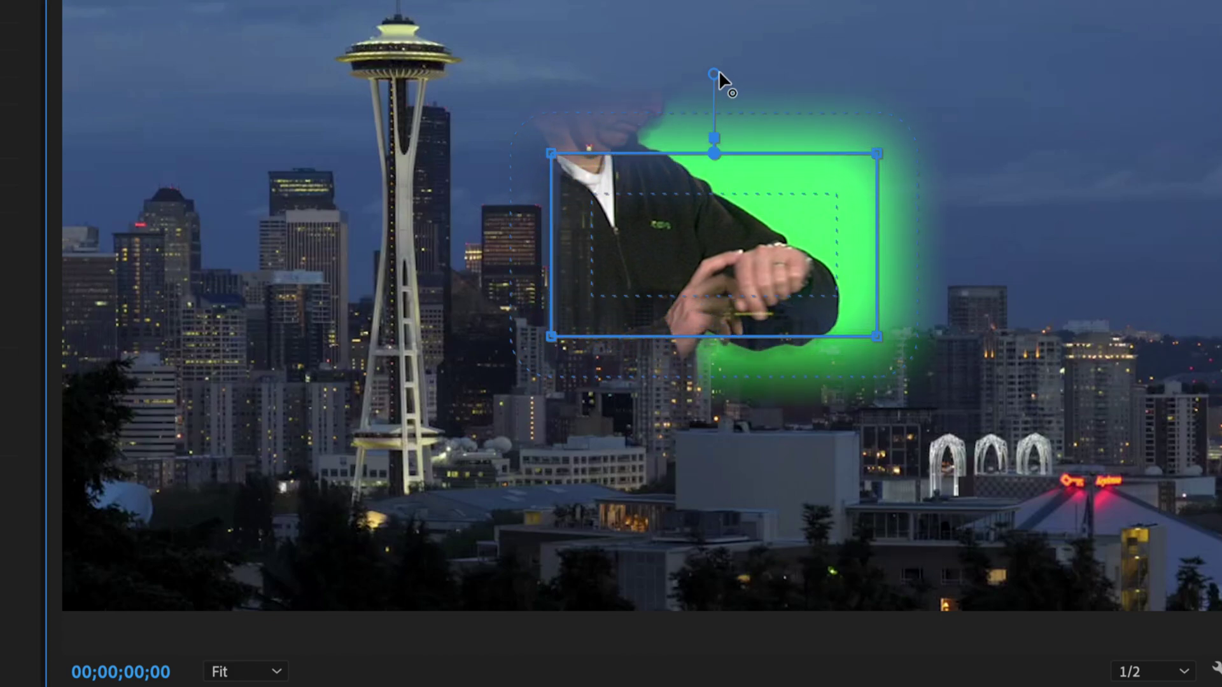
key("Right")
key("ctrl+z")
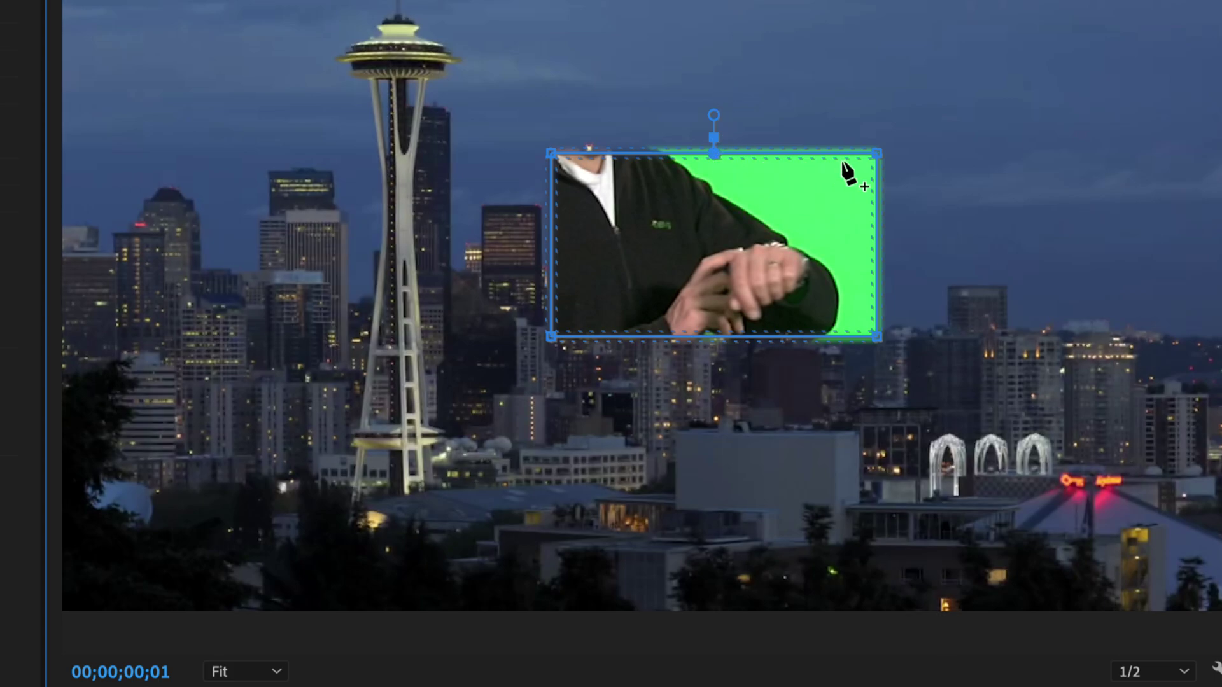
Step: Try moving the mask's upper-right corner inward and adjusting its expansion handle, undoing the changes
left_click_drag(877, 153, 822, 121)
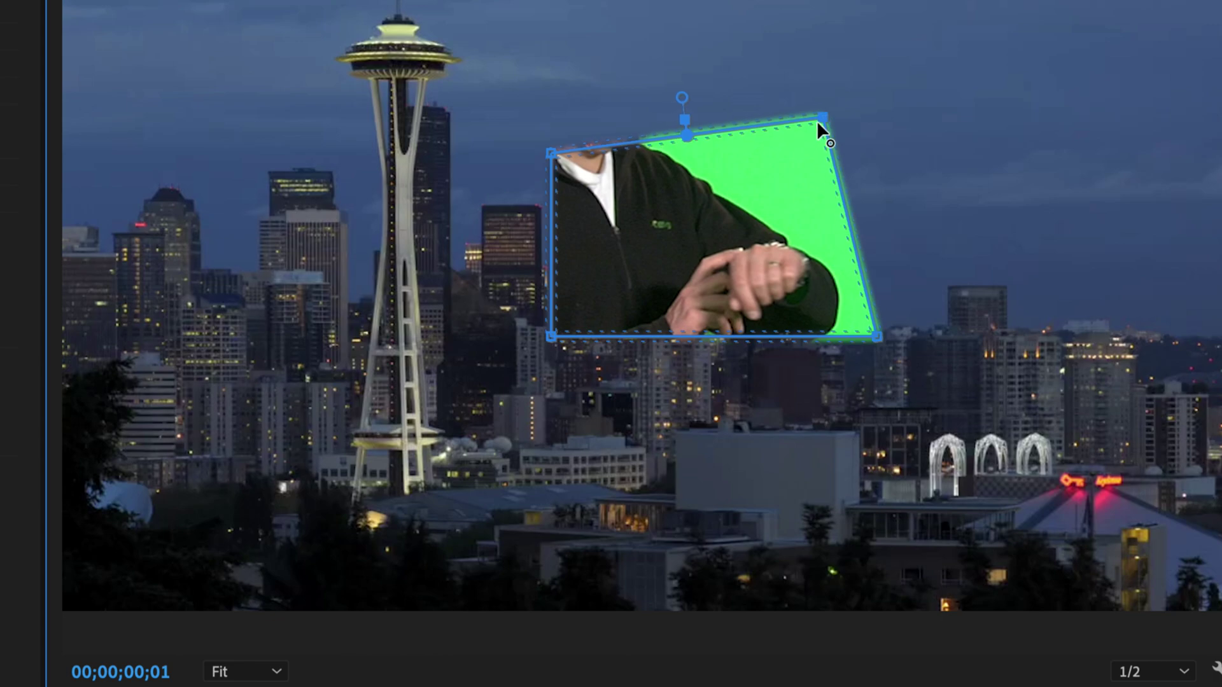
key("ctrl+z")
mouse_move(716, 135)
left_mouse_down()
mouse_move(753, 119)
mouse_move(739, 78)
mouse_move(724, 143)
mouse_move(715, 66)
mouse_move(714, 131)
left_mouse_up()
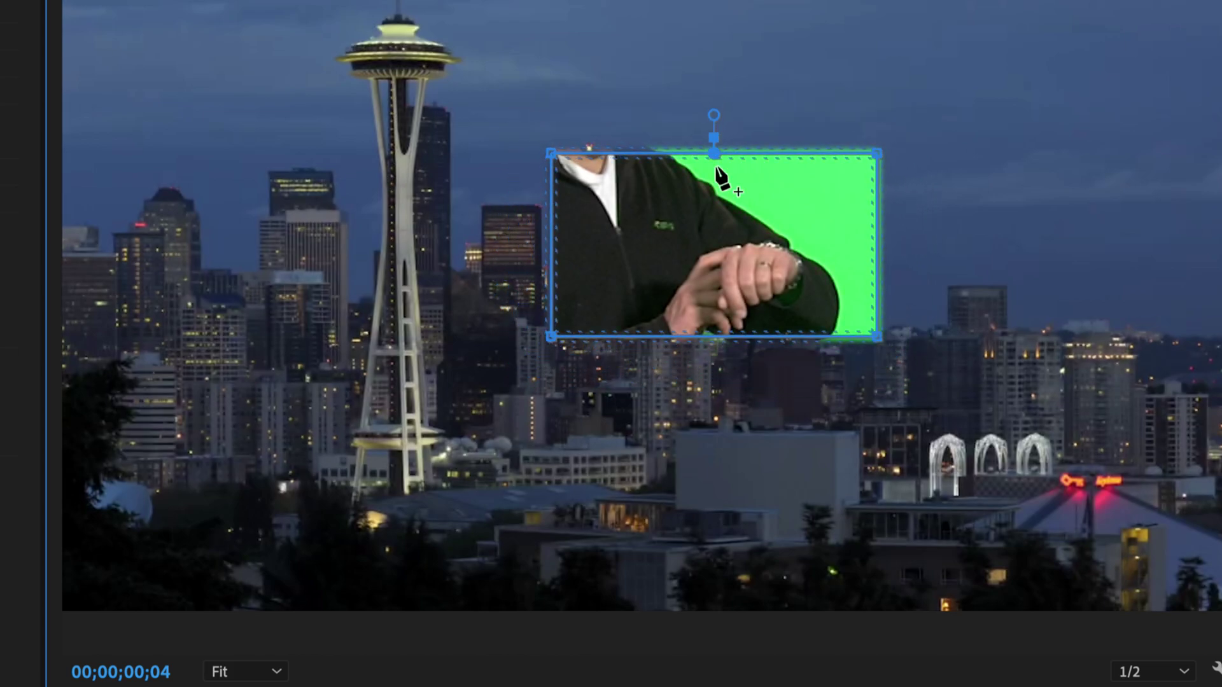
key("ctrl+z")
key("ctrl+z")
key("ctrl+z")
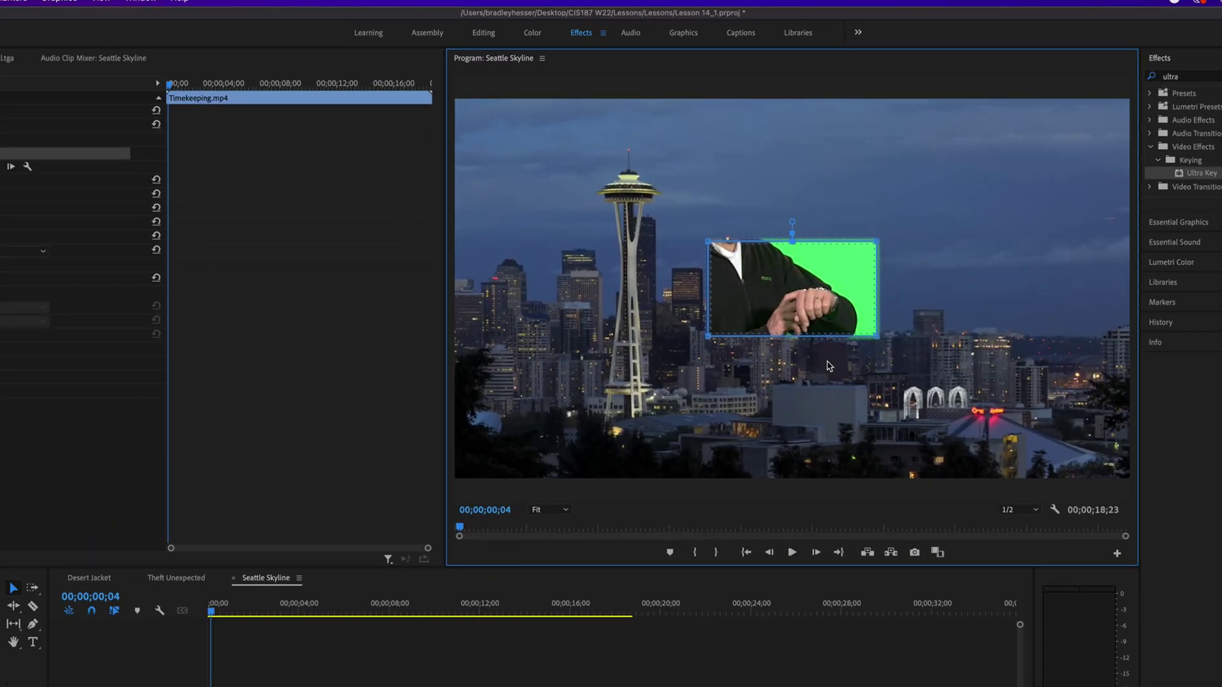
Step: Zoom the Program monitor to 50% and pull the mask's two right corners outward past the man
left_click(563, 511)
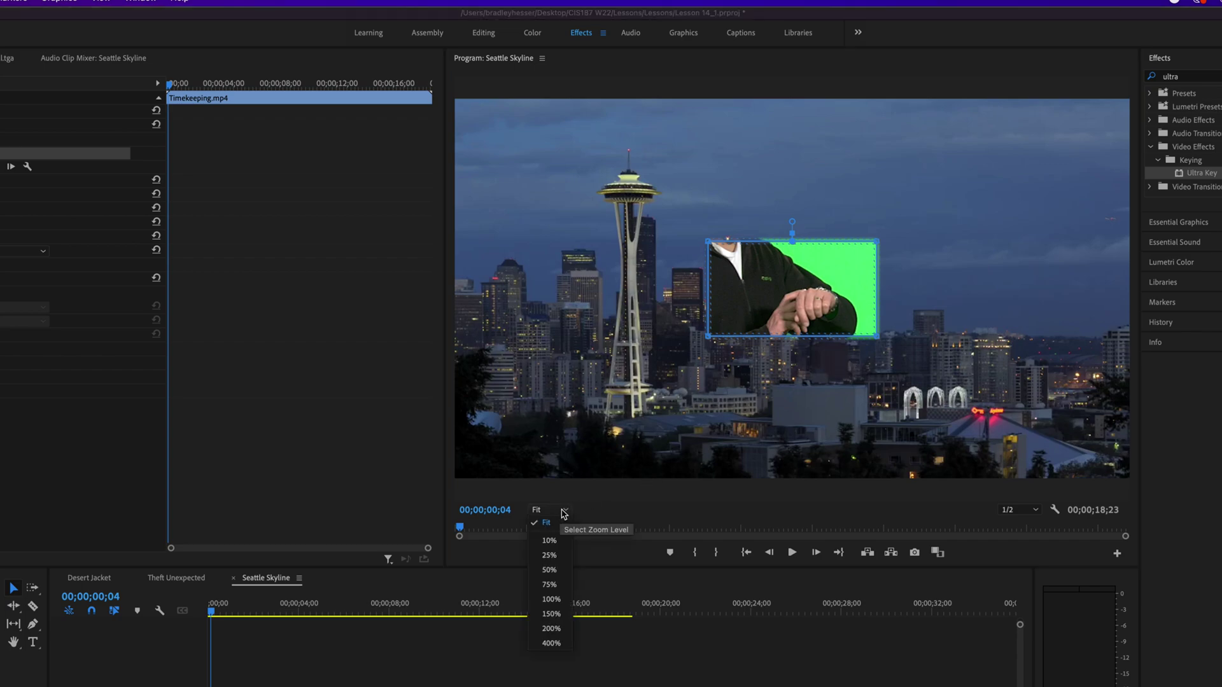
left_click(559, 571)
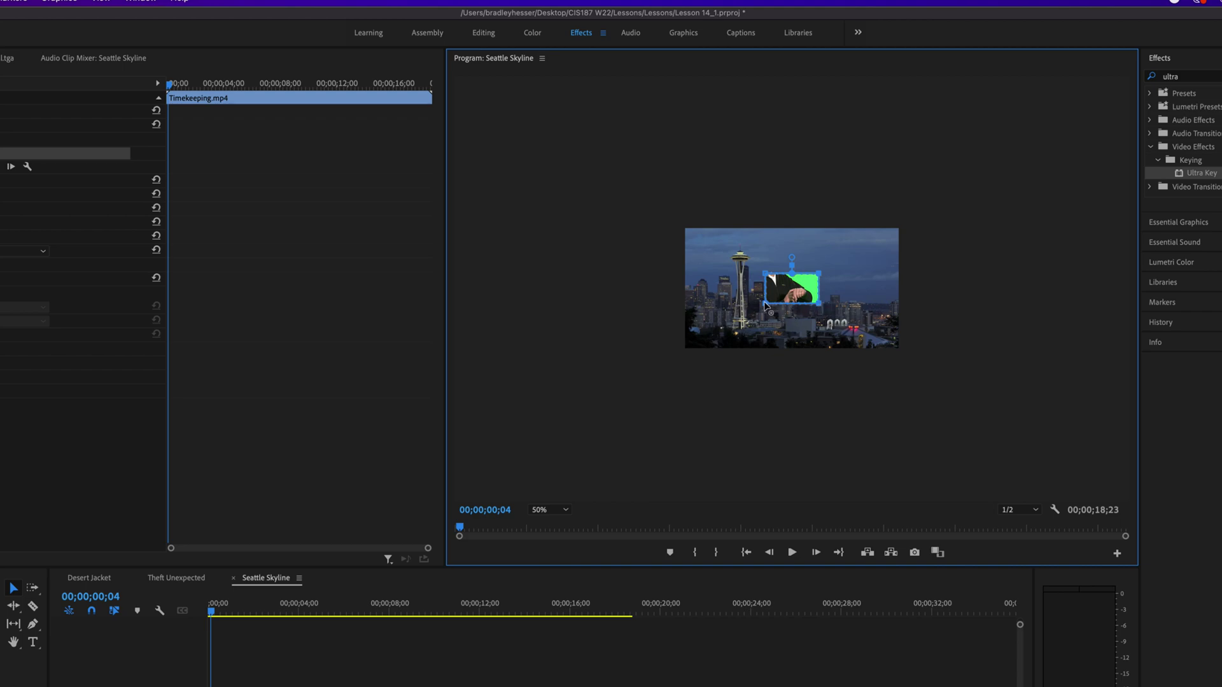
mouse_move(818, 300)
left_mouse_down()
mouse_move(827, 310)
mouse_move(821, 284)
mouse_move(843, 299)
mouse_move(828, 318)
mouse_move(808, 296)
mouse_move(839, 304)
mouse_move(812, 295)
left_mouse_up()
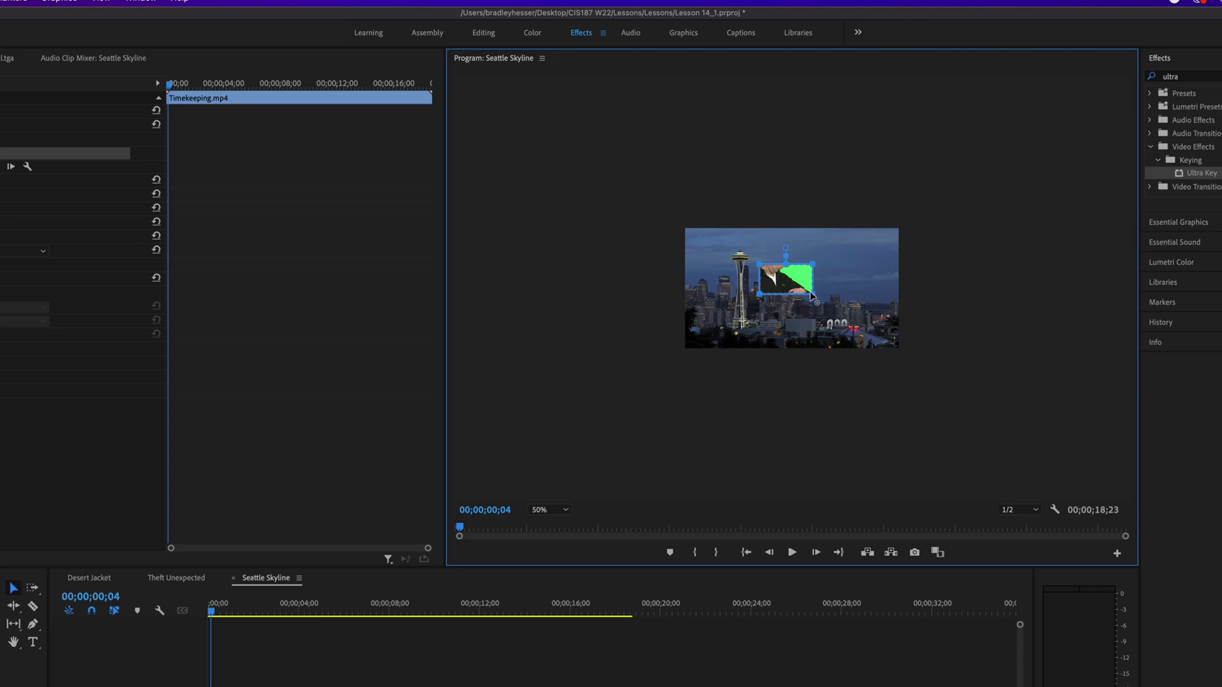
scroll(811, 292, "down", 4)
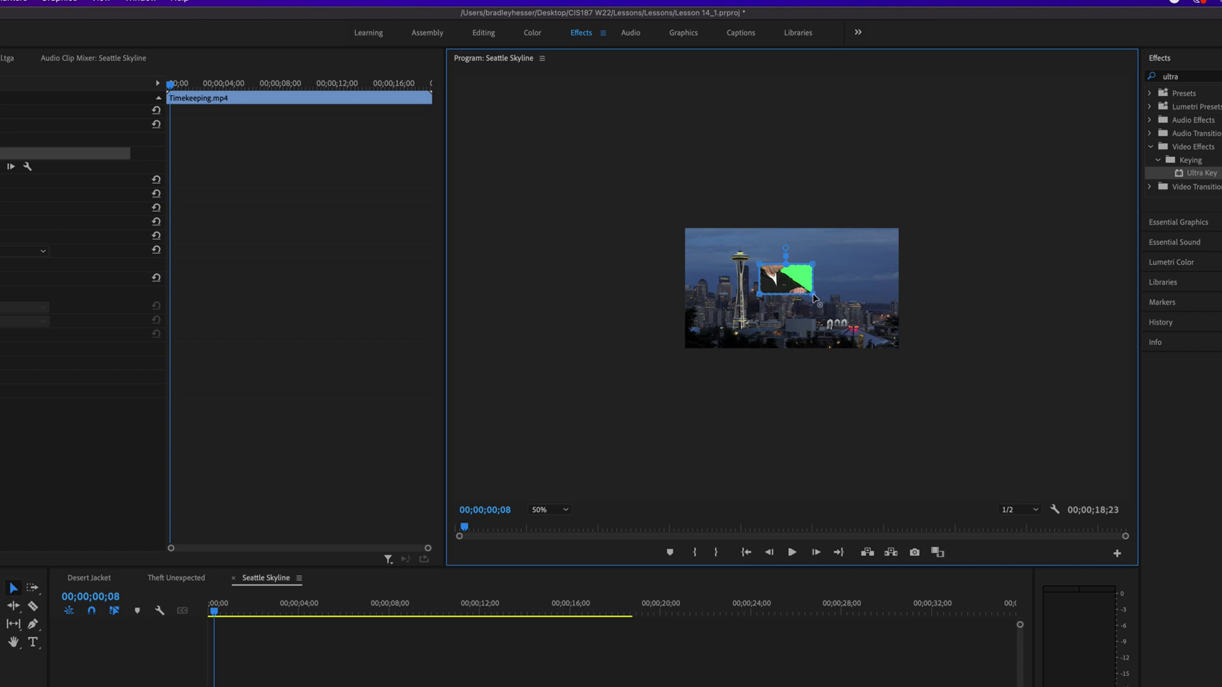
left_click_drag(814, 296, 866, 345)
left_click_drag(814, 264, 914, 245)
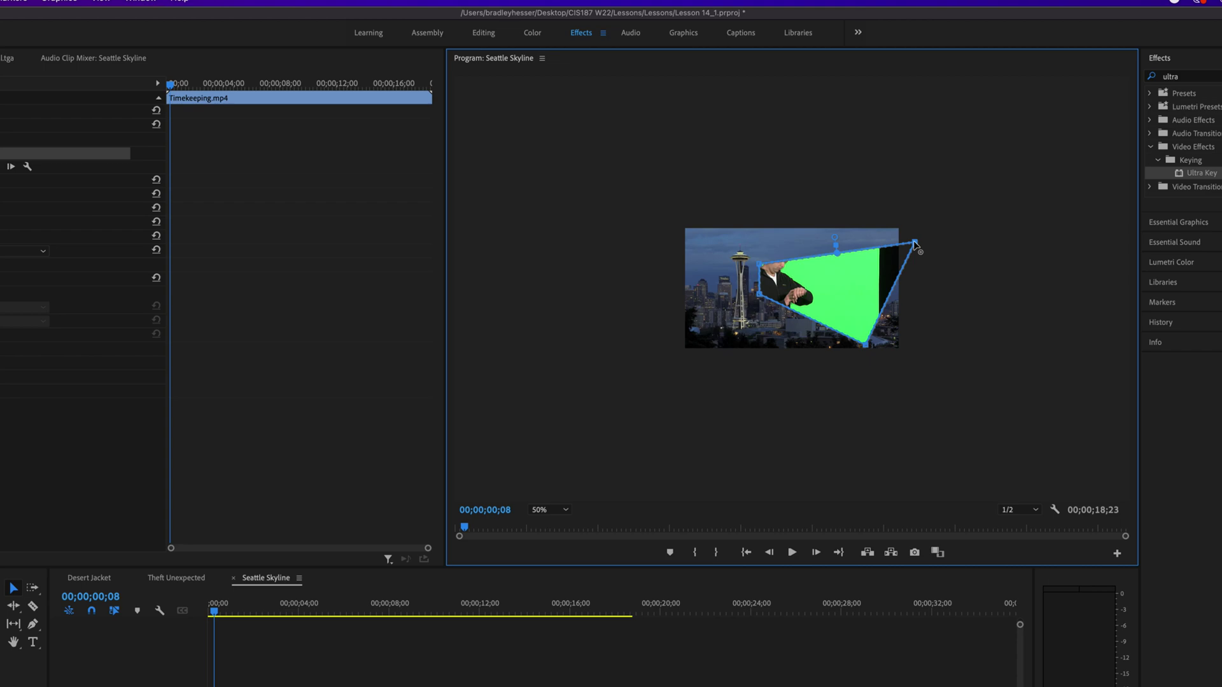
Step: Line up the mask's two right corners with the right edge of the green backdrop, just above and below the frame
key("Right")
key("Right")
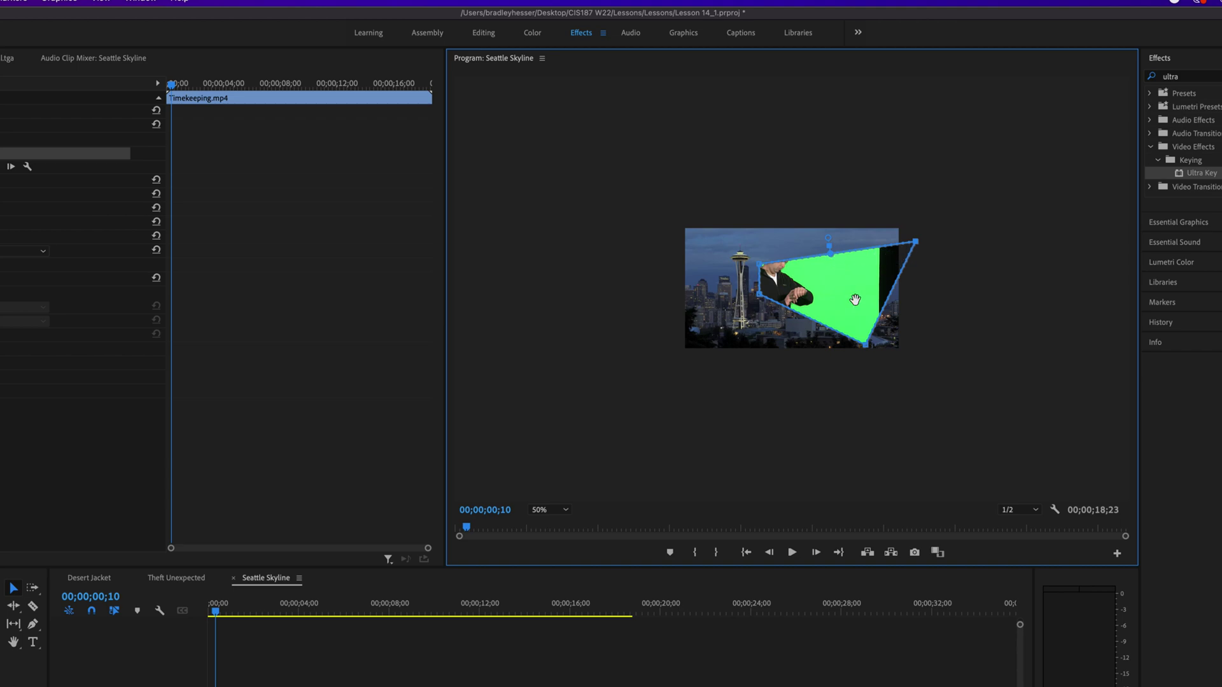
left_click_drag(916, 242, 881, 221)
mouse_move(865, 345)
left_mouse_down()
mouse_move(887, 353)
mouse_move(874, 355)
left_mouse_up()
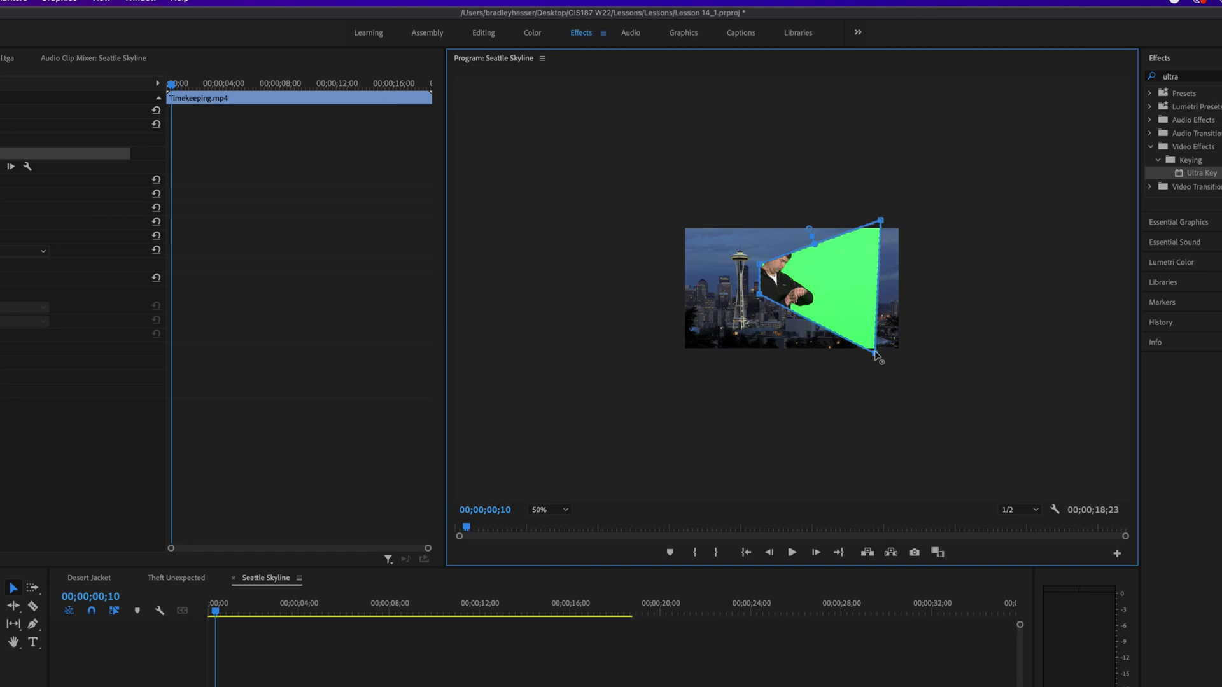
left_click_drag(881, 221, 875, 220)
Step: Line up the mask's two left corners with the left edge of the green backdrop, excluding the dark studio side
left_click_drag(759, 265, 695, 220)
left_click_drag(753, 294, 707, 355)
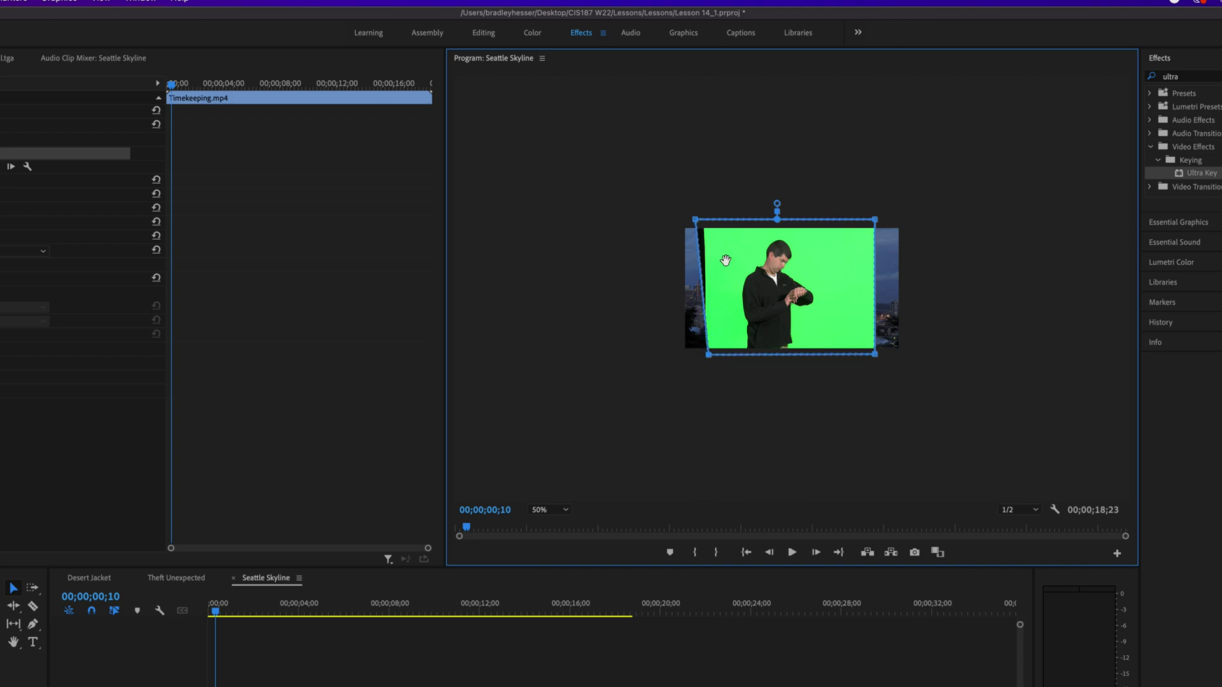
left_click_drag(696, 221, 708, 226)
left_click_drag(710, 357, 712, 360)
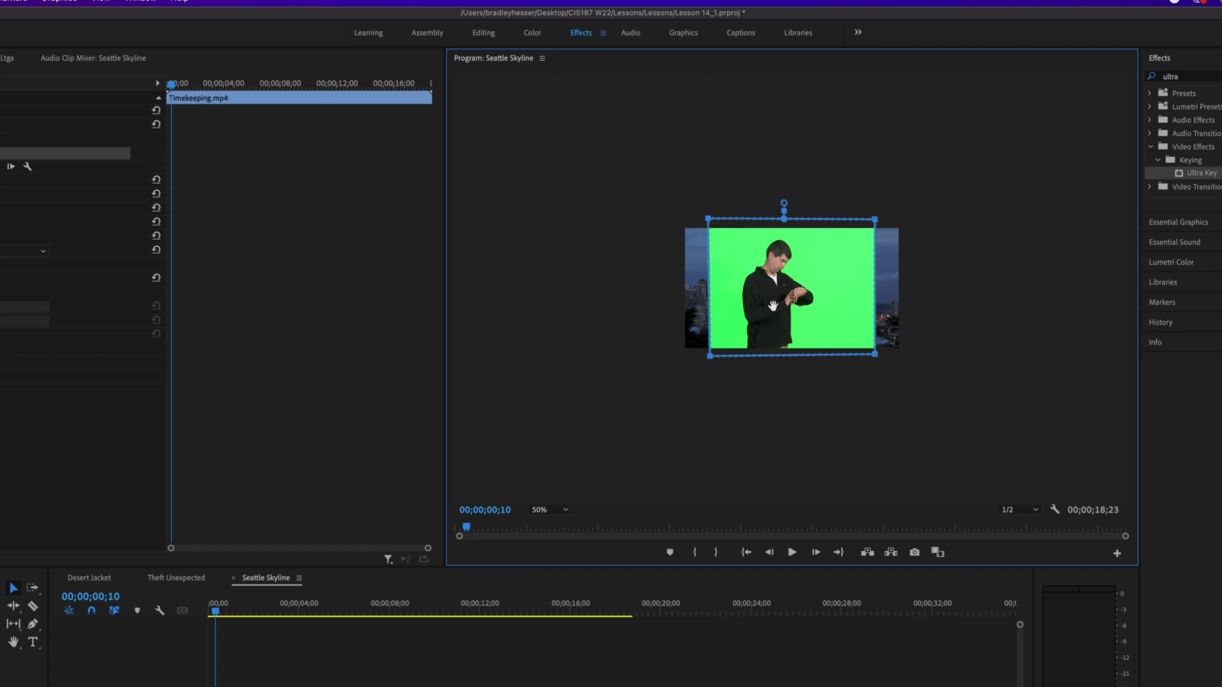
left_click_drag(710, 357, 711, 354)
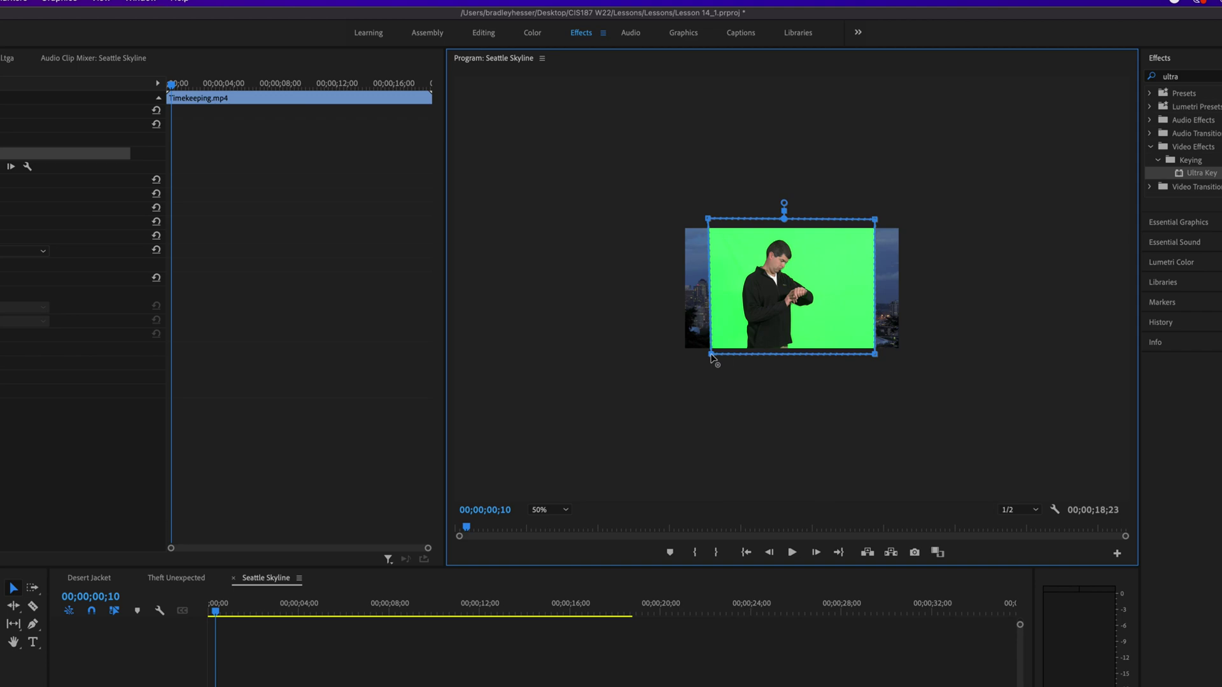
left_click_drag(710, 220, 710, 219)
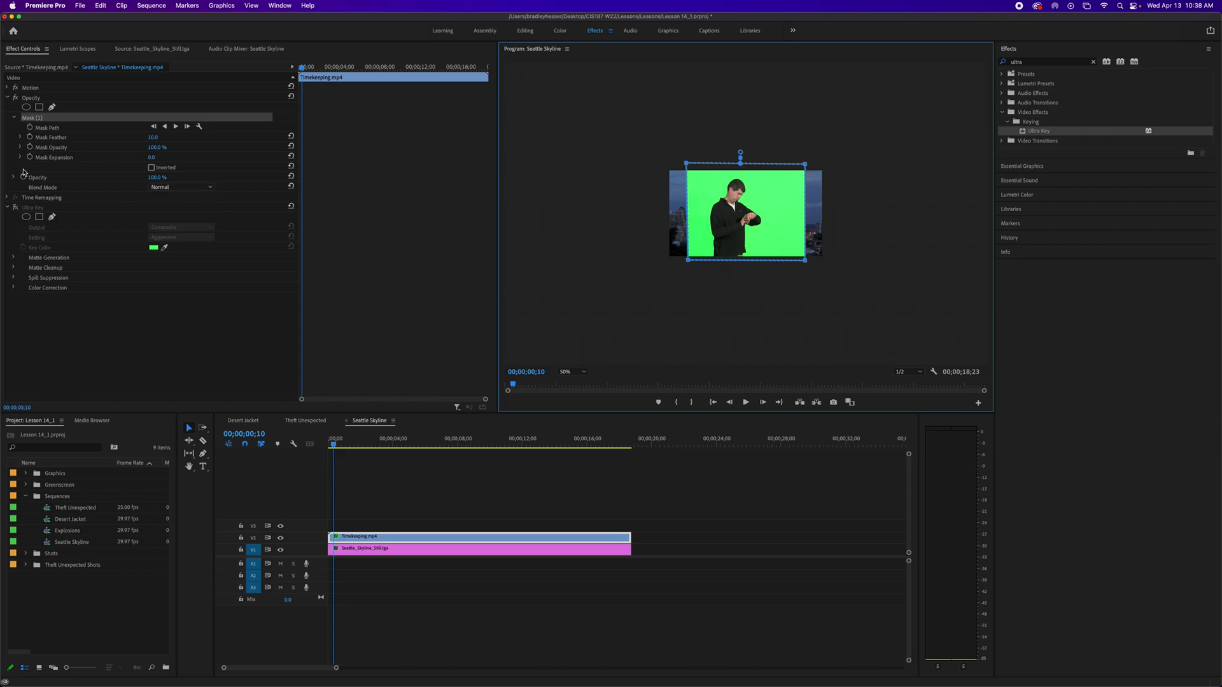
Step: Turn Ultra Key back on, hide the mask outline and set the Program monitor zoom back to Fit
left_click(16, 208)
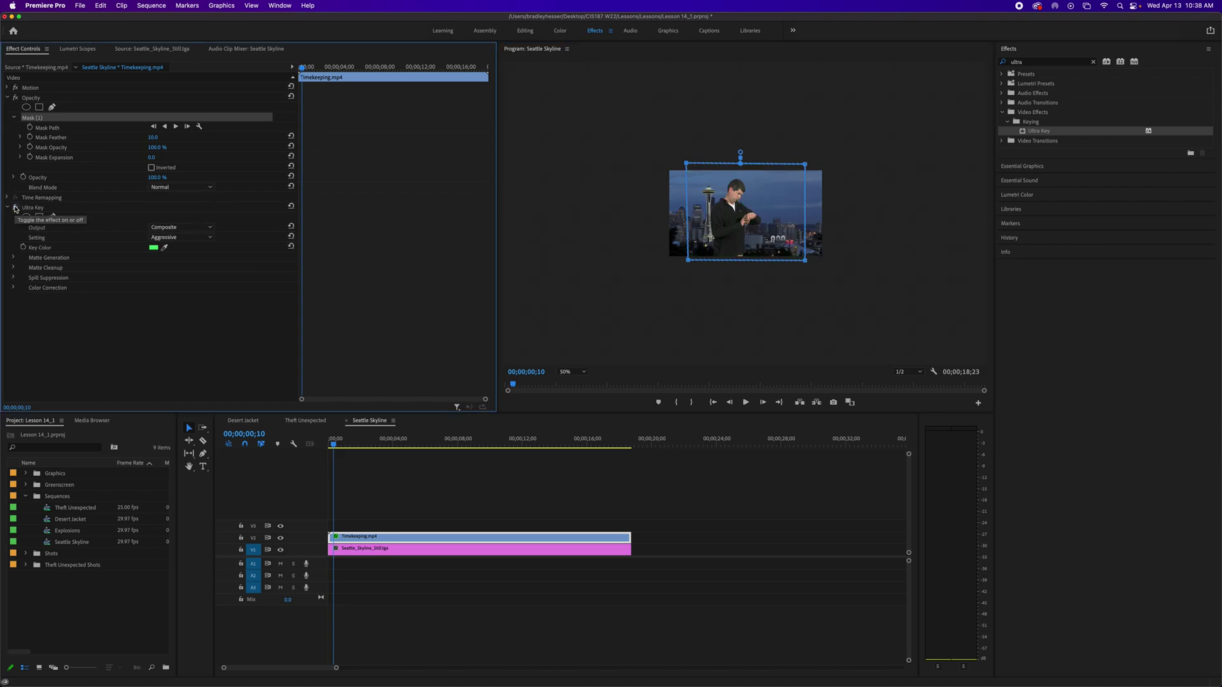
left_click(650, 304)
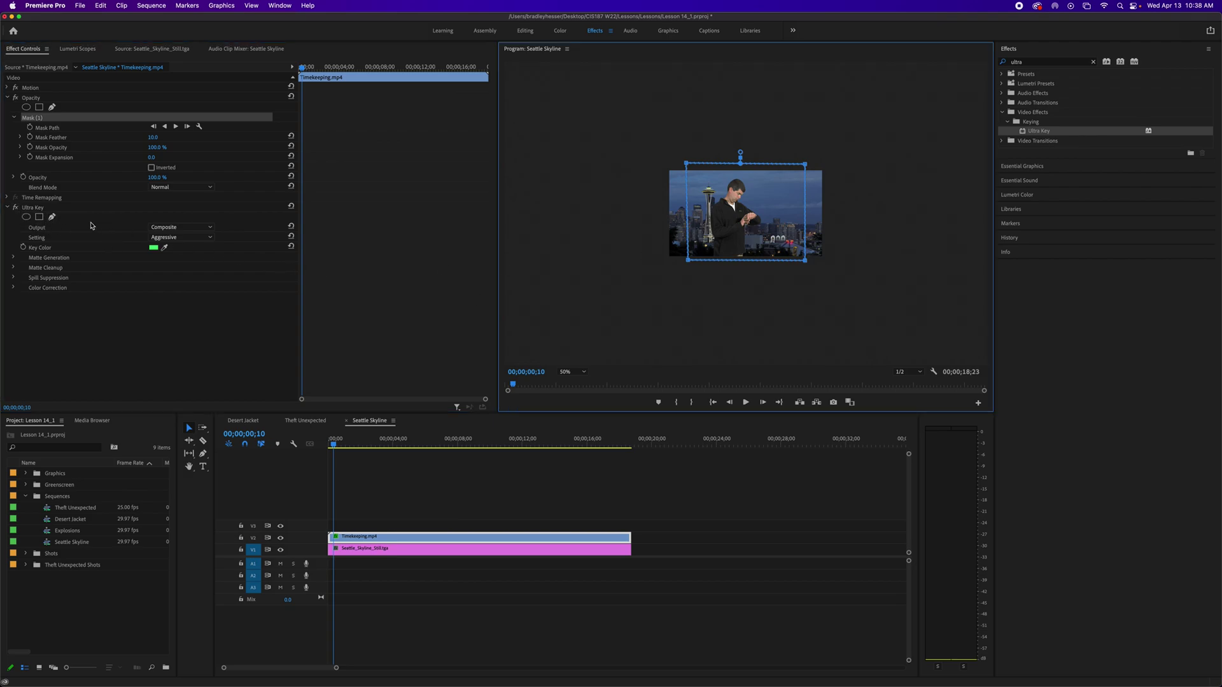
left_click(49, 210)
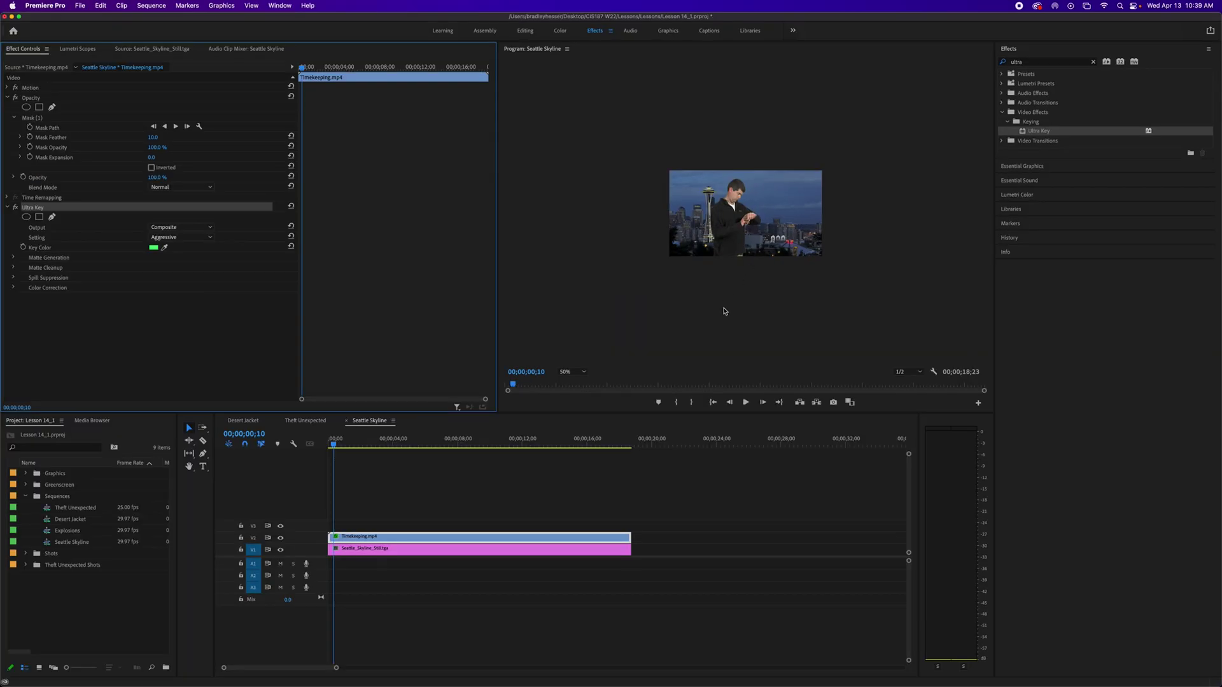
left_click(572, 372)
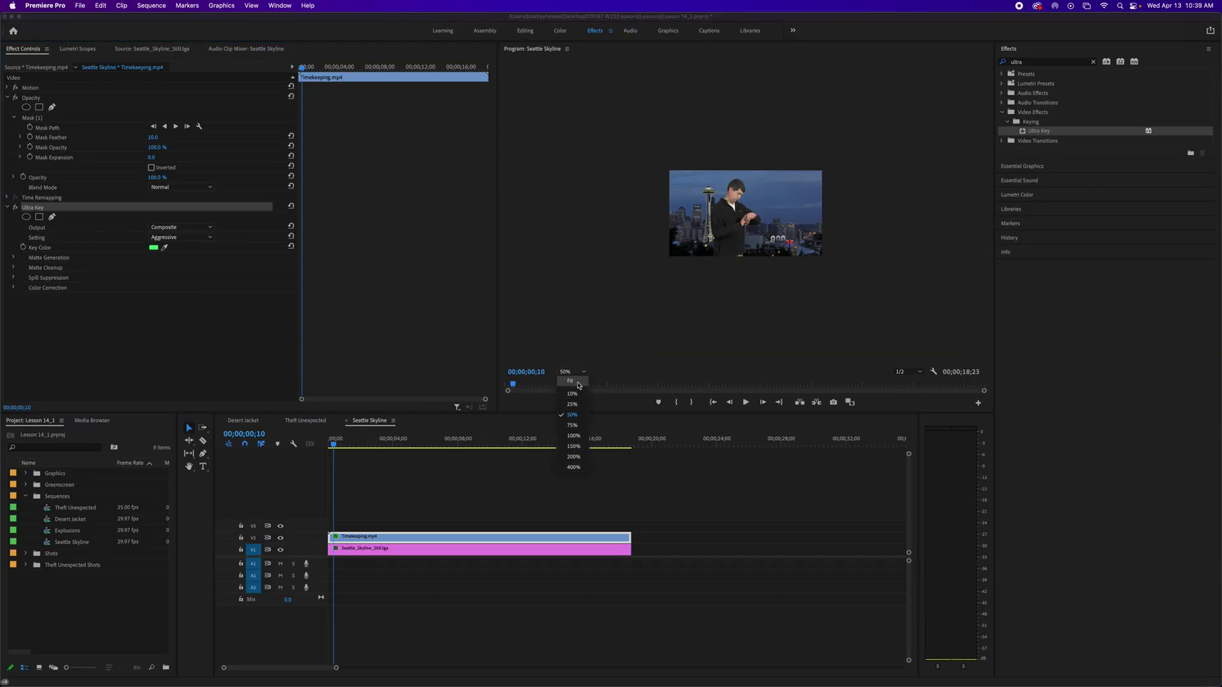
left_click(578, 384)
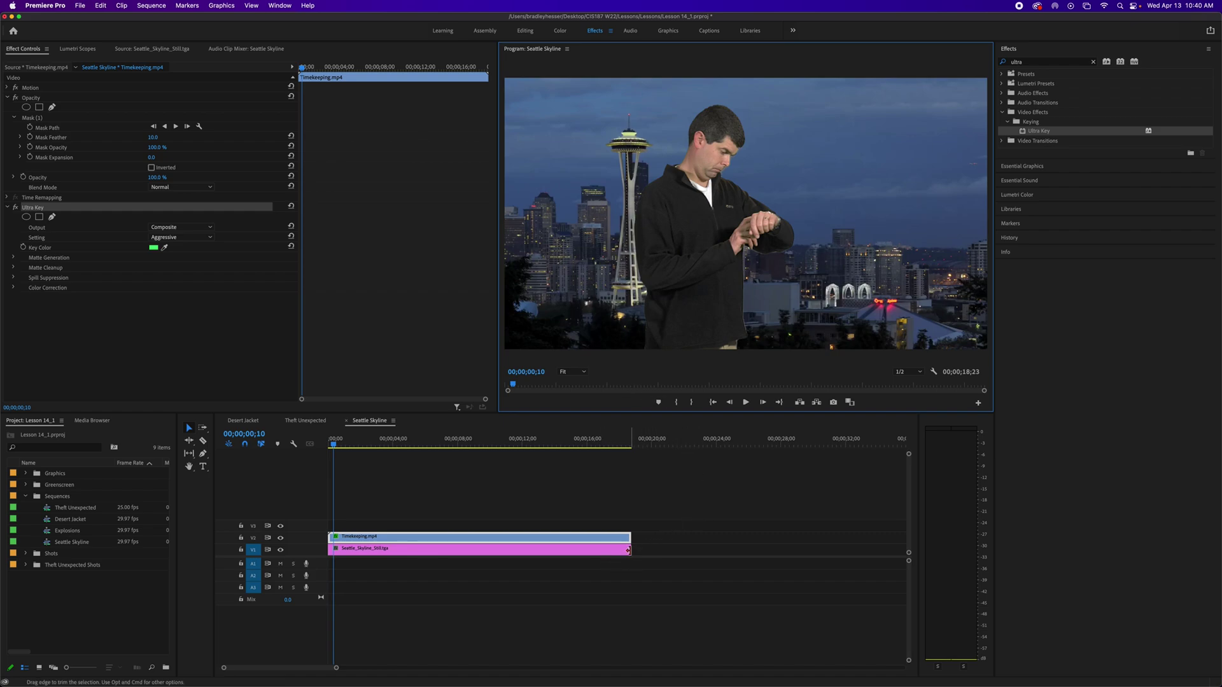
Step: Extend the Seattle_Skyline_Still.tga clip in the timeline to about 00;00;35;17 and expand the Shots bin
left_click_drag(630, 551, 902, 551)
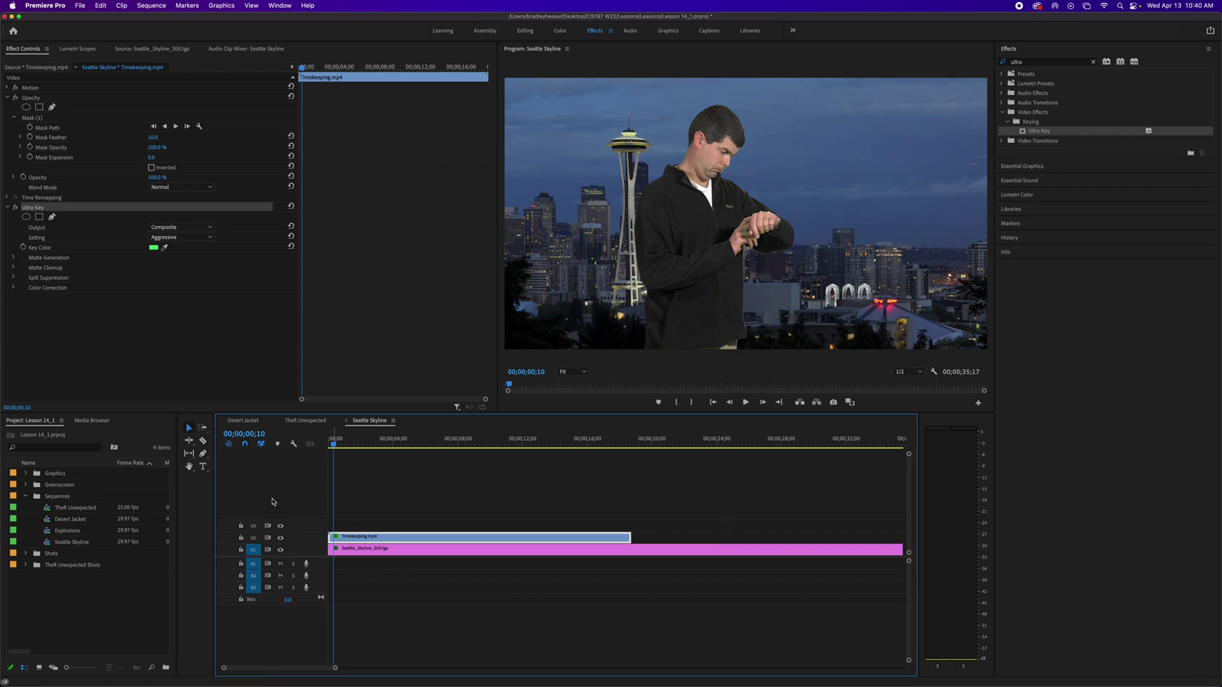
left_click(26, 554)
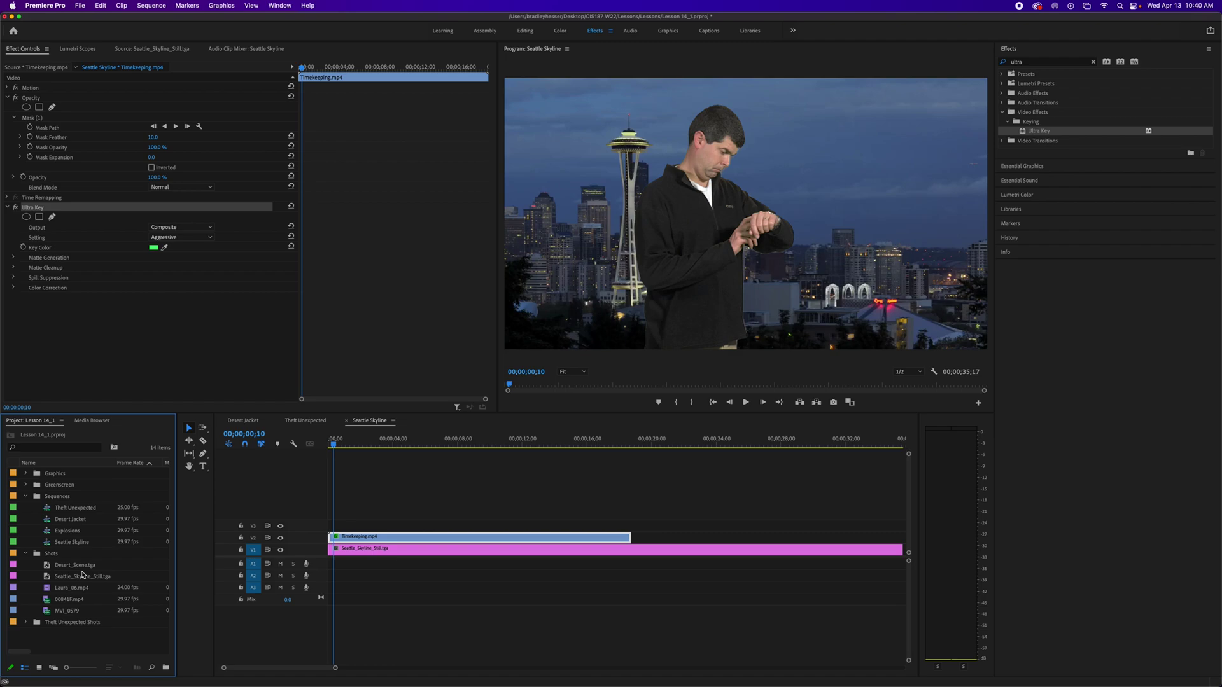
Step: Add Laura_06.mp4 to track V2 above the skyline still, leaving a short gap after Timekeeping.mp4
left_click_drag(57, 590, 648, 543)
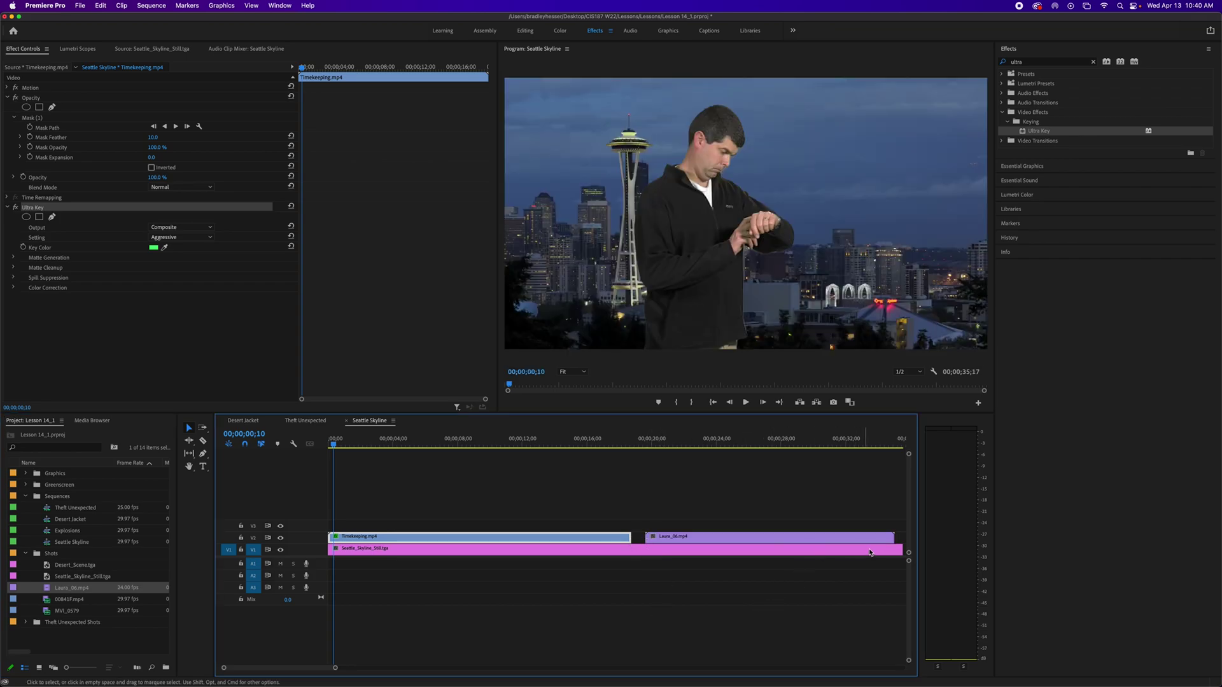
left_click_drag(334, 446, 500, 510)
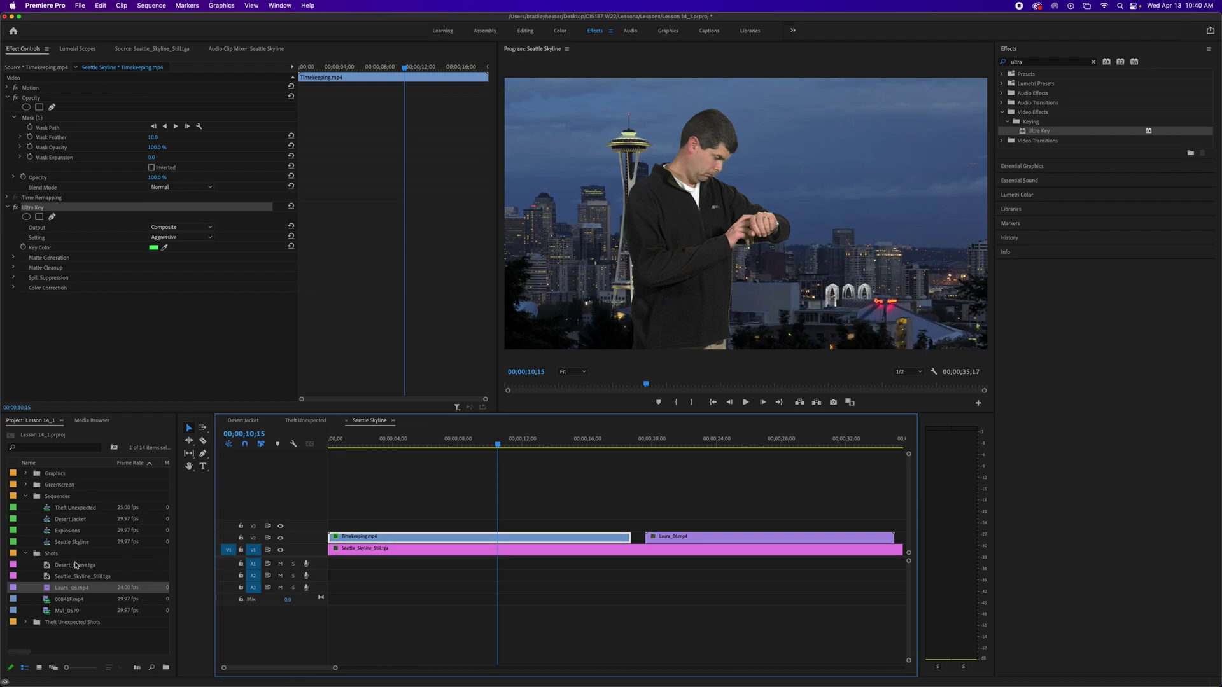
Step: Place the SEATTLE graphic from the Graphics bin on V3 above Laura_06.mp4 and extend it to that clip's end
left_click(25, 475)
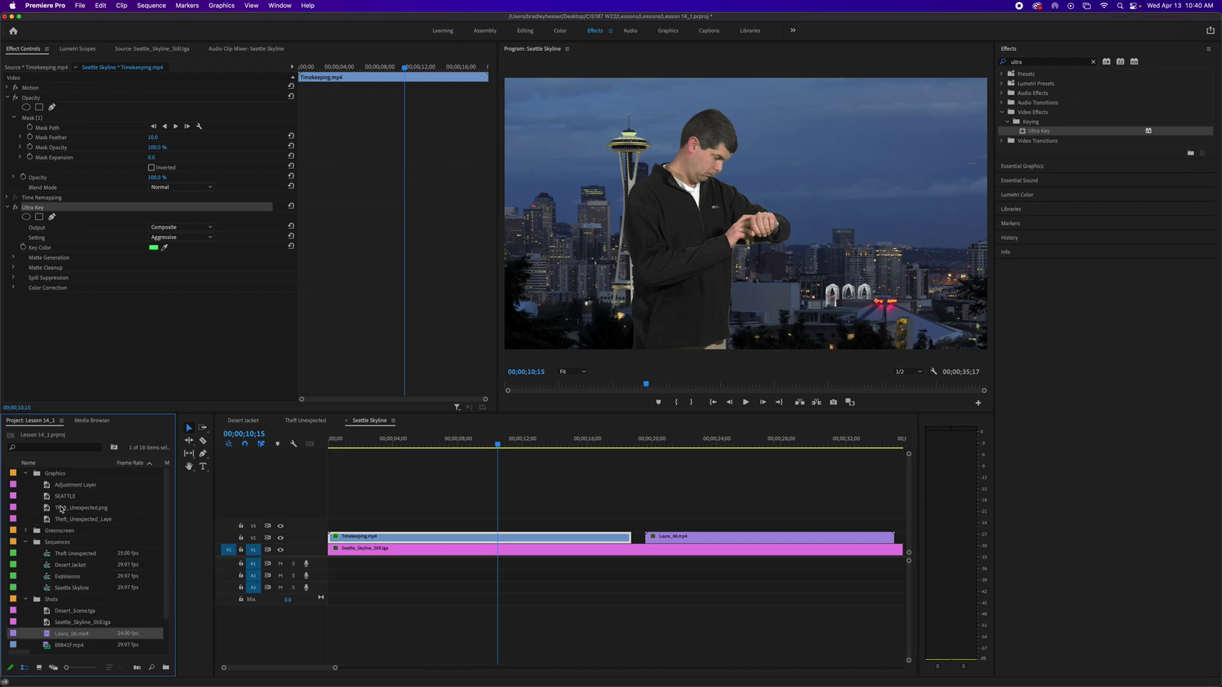
left_click_drag(64, 496, 647, 525)
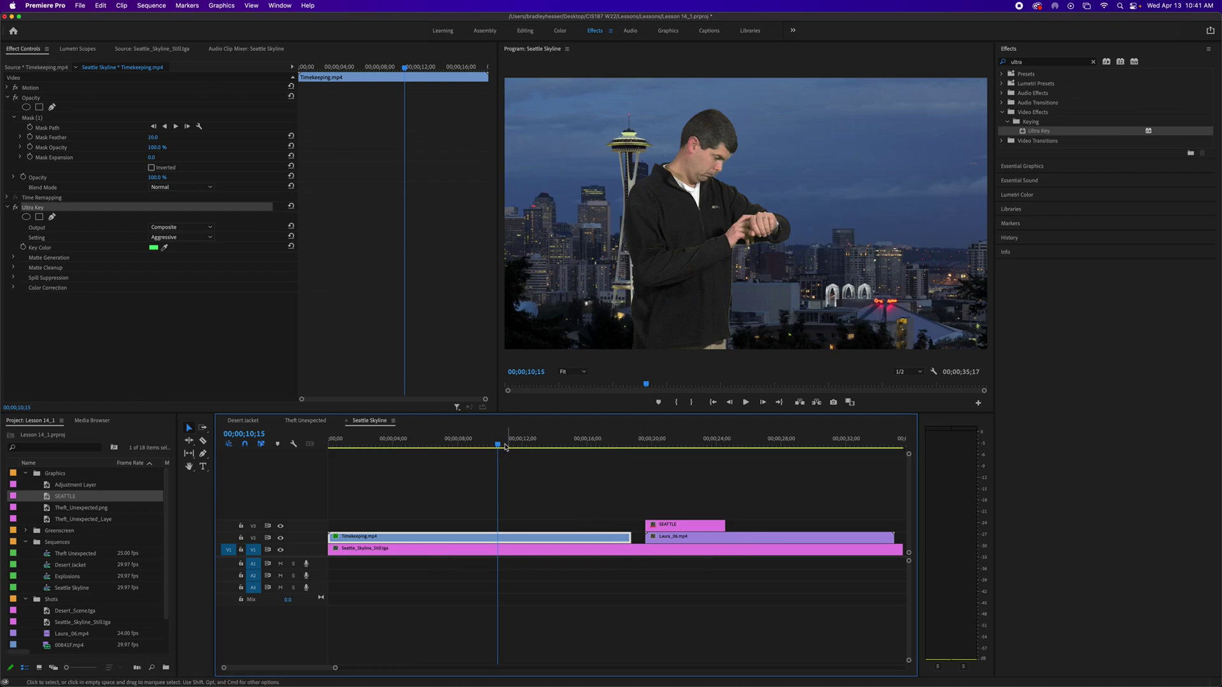
left_click_drag(498, 445, 682, 461)
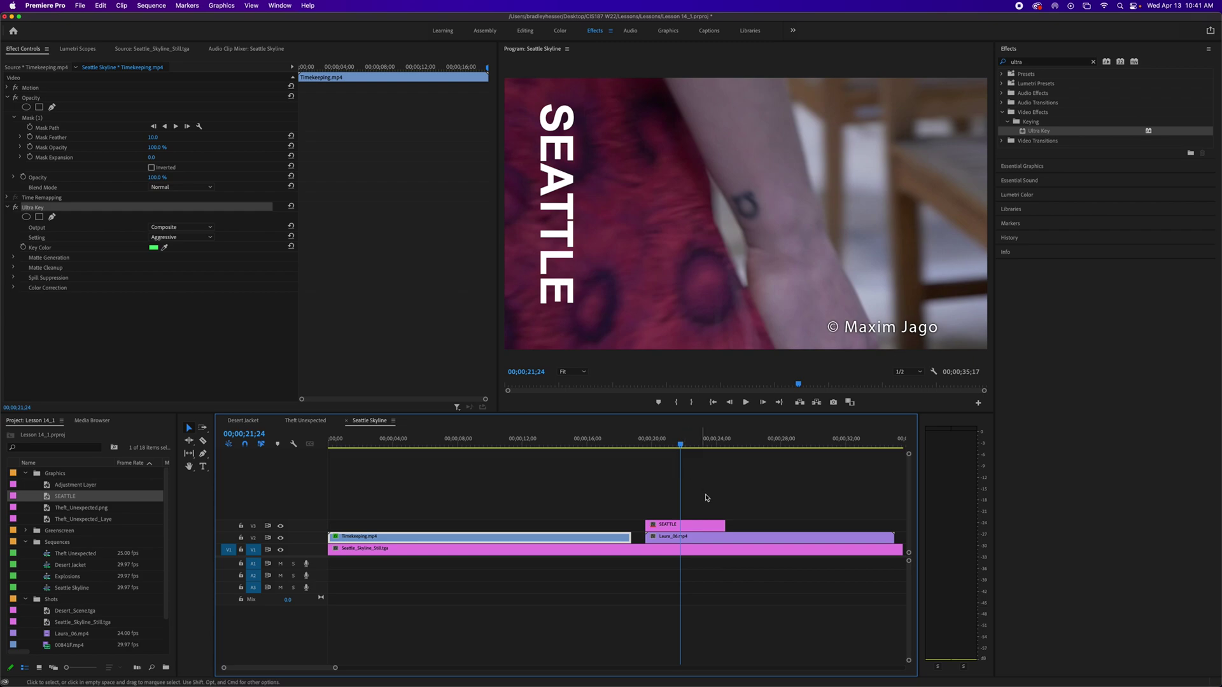
left_click_drag(723, 526, 891, 534)
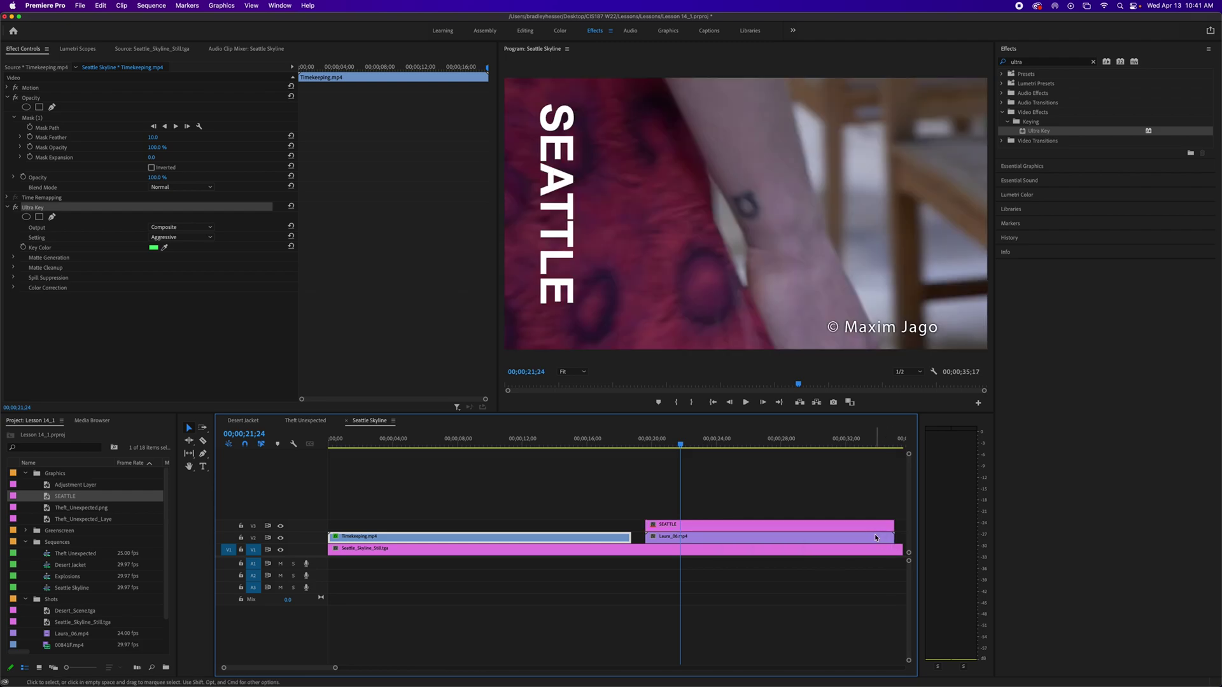
Step: Park the playhead at 00;00;20;07, search the effects for "track" and apply Track Matte Key to Laura_06.mp4
left_click_drag(680, 445, 657, 475)
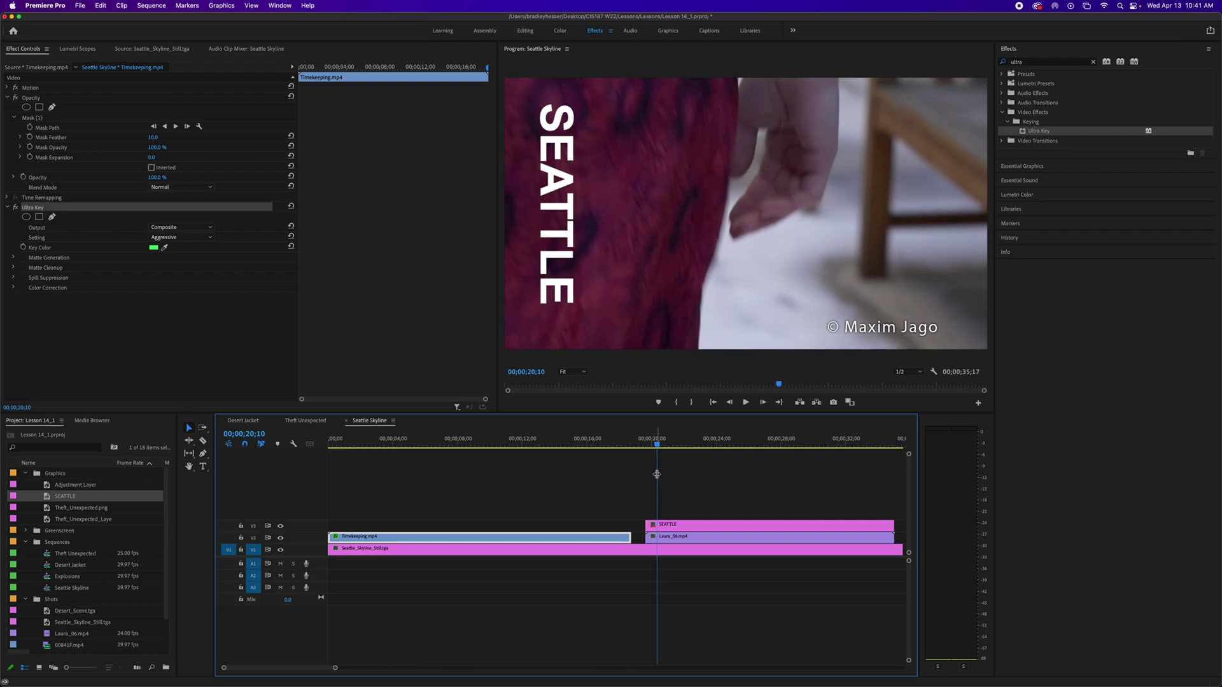
left_click(657, 446)
left_click_drag(657, 447, 655, 446)
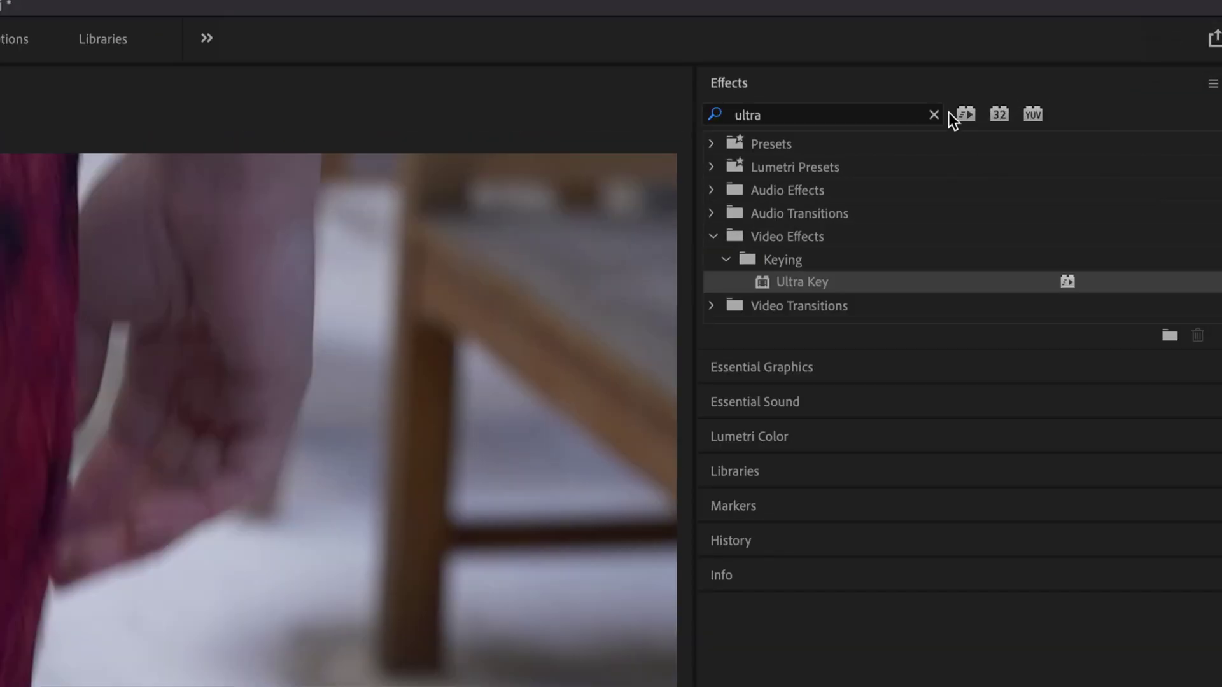
left_click(932, 115)
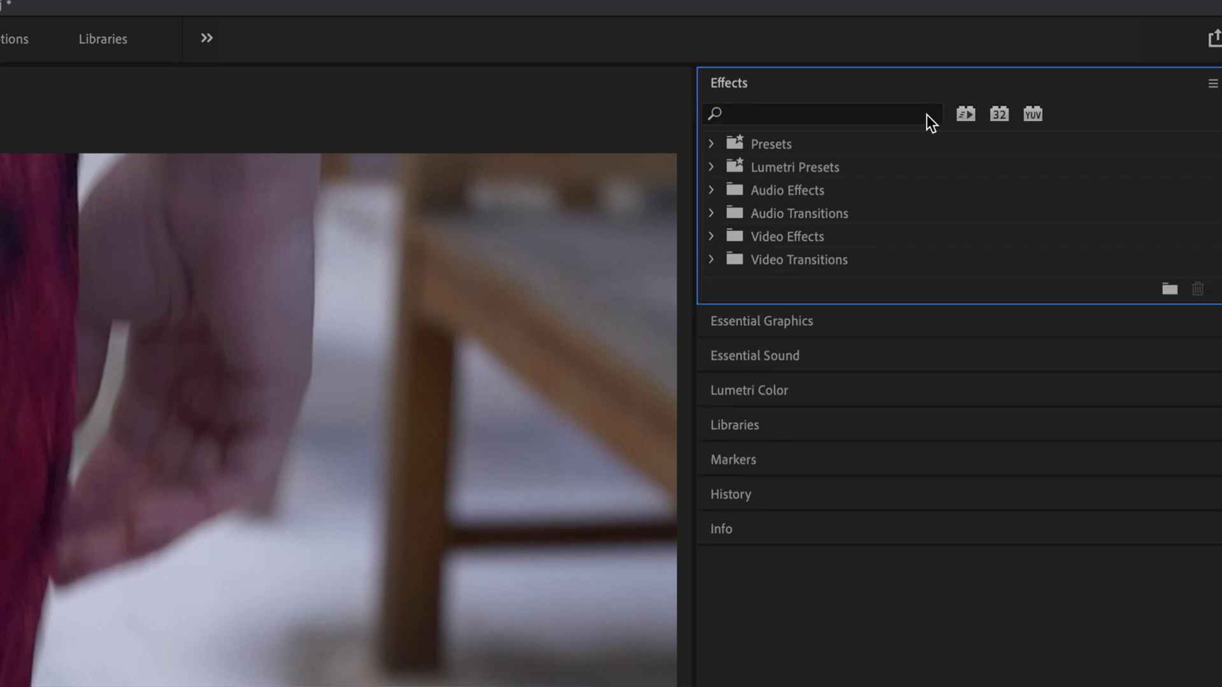
left_click(887, 113)
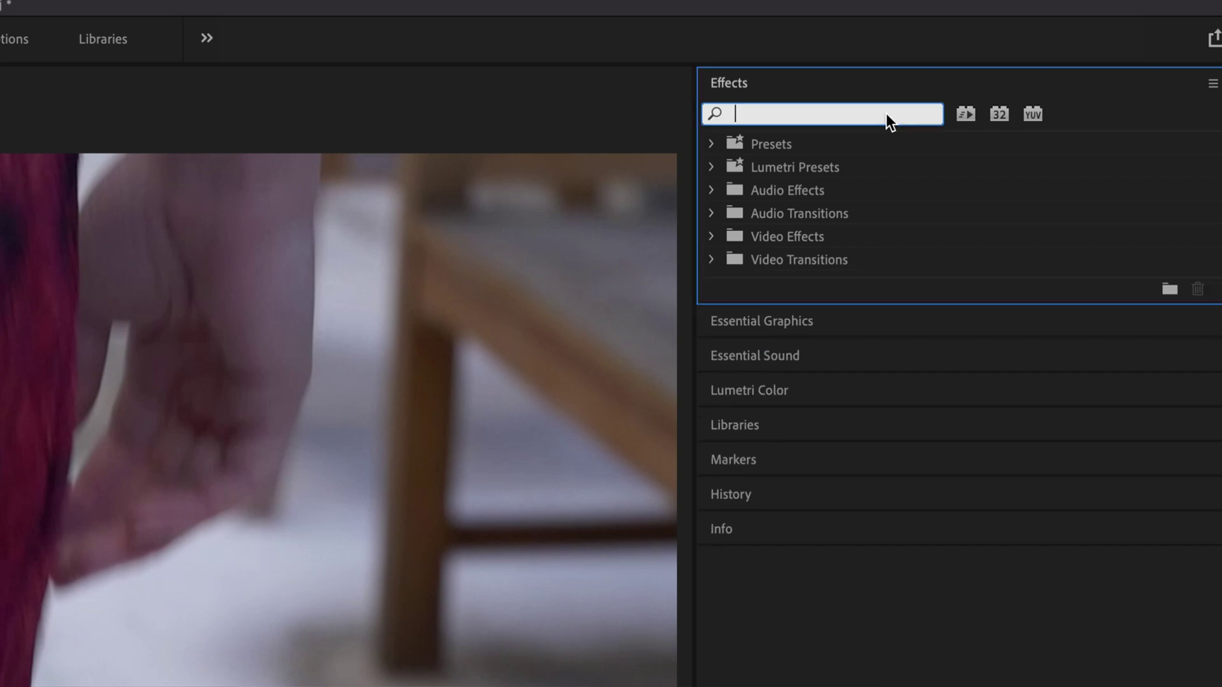
type("track")
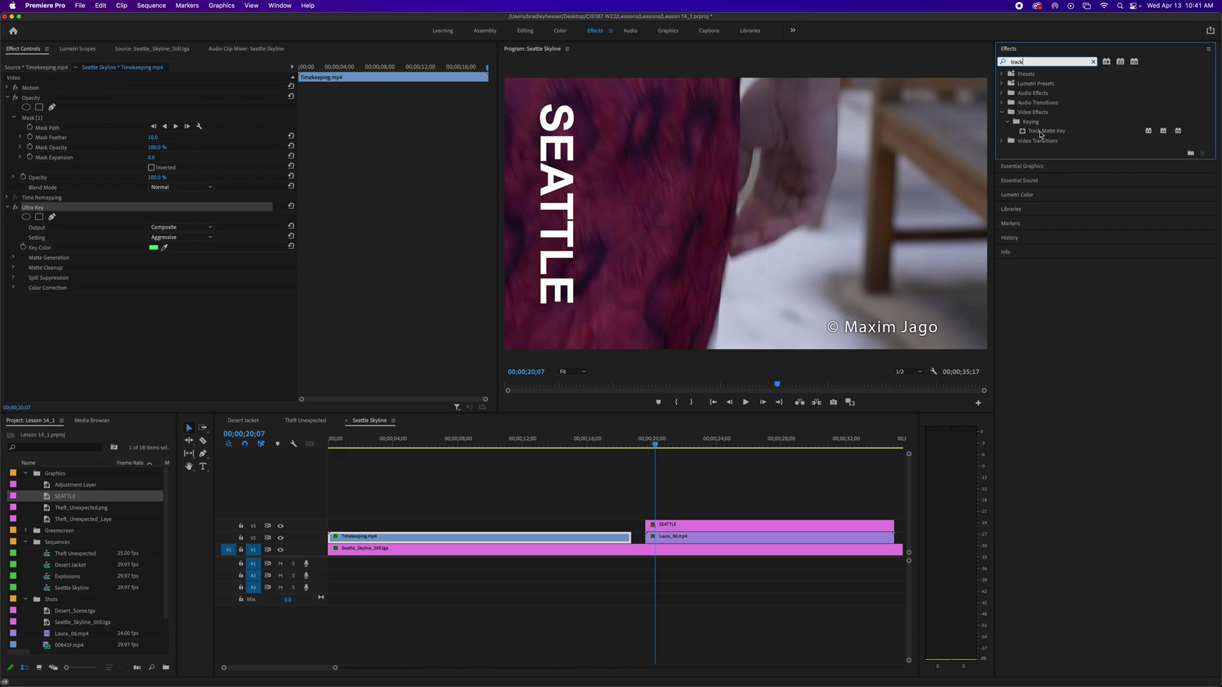
left_click_drag(1039, 132, 689, 540)
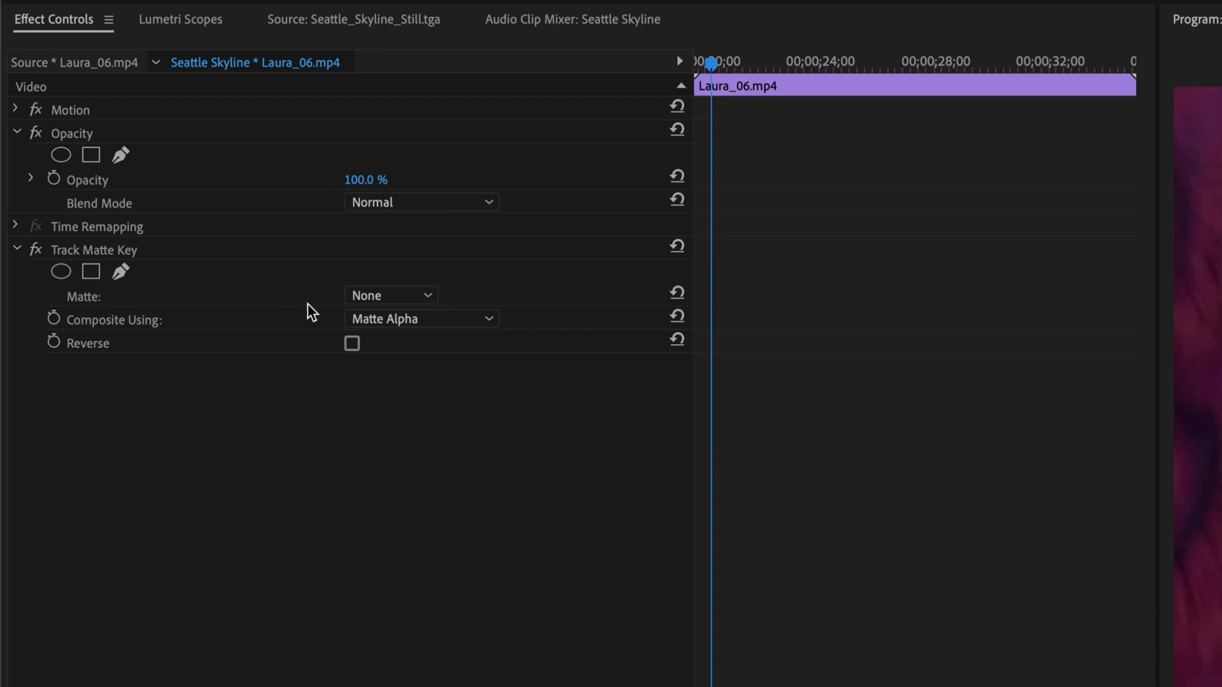
Step: Set the Track Matte Key's matte to Video 3 and play back the section with the text-shaped footage
left_click(413, 295)
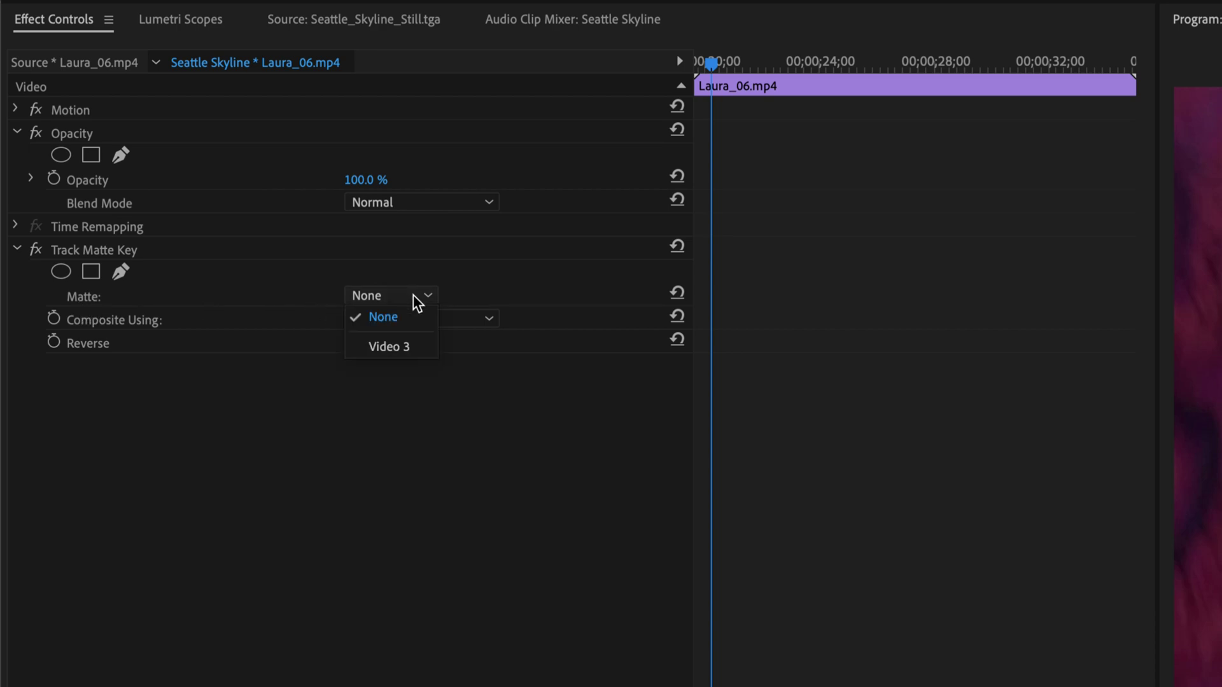
left_click(401, 346)
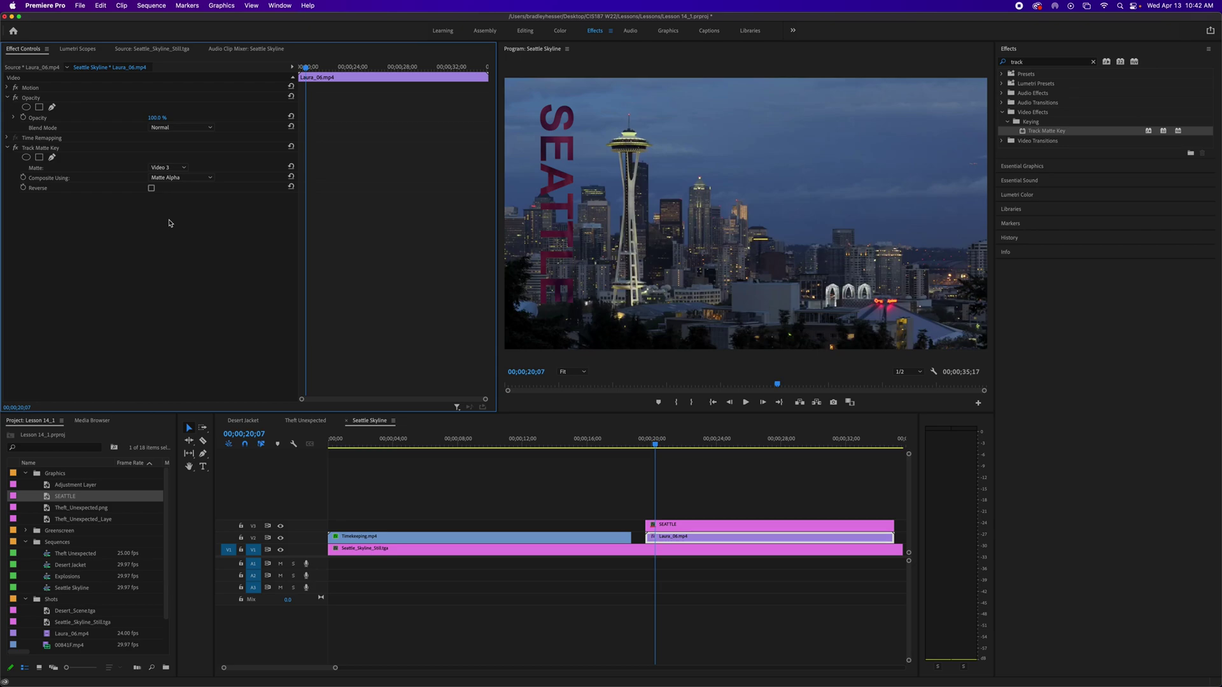
key("space")
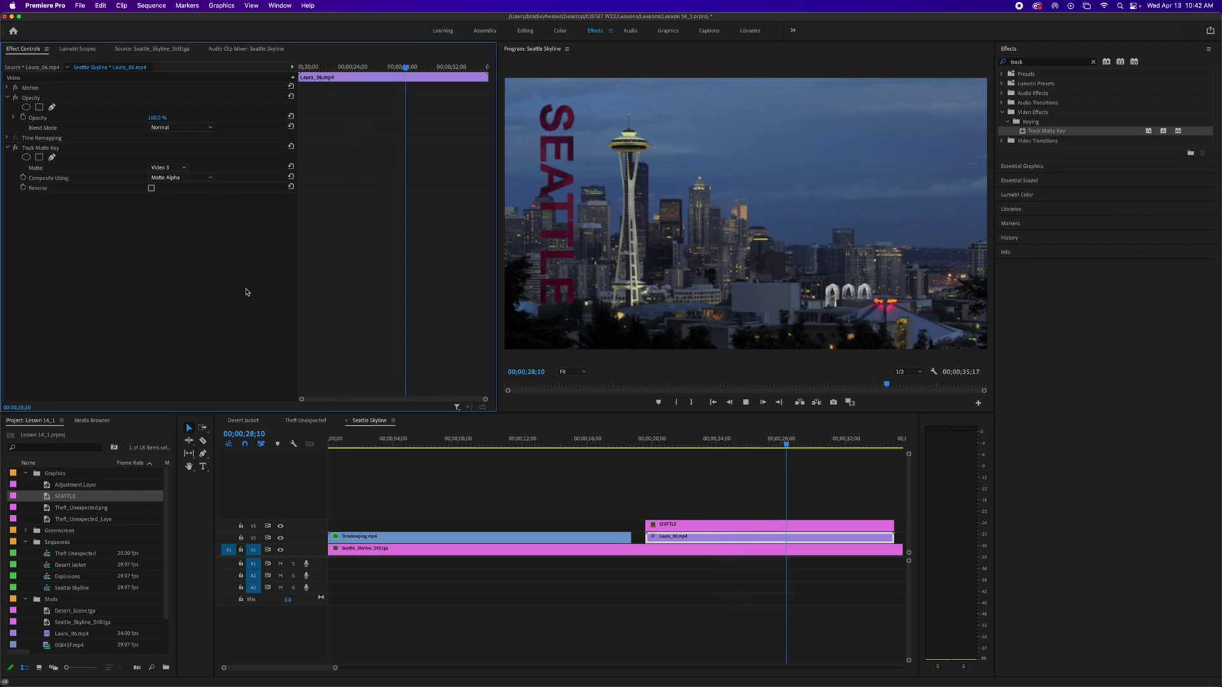
key("space")
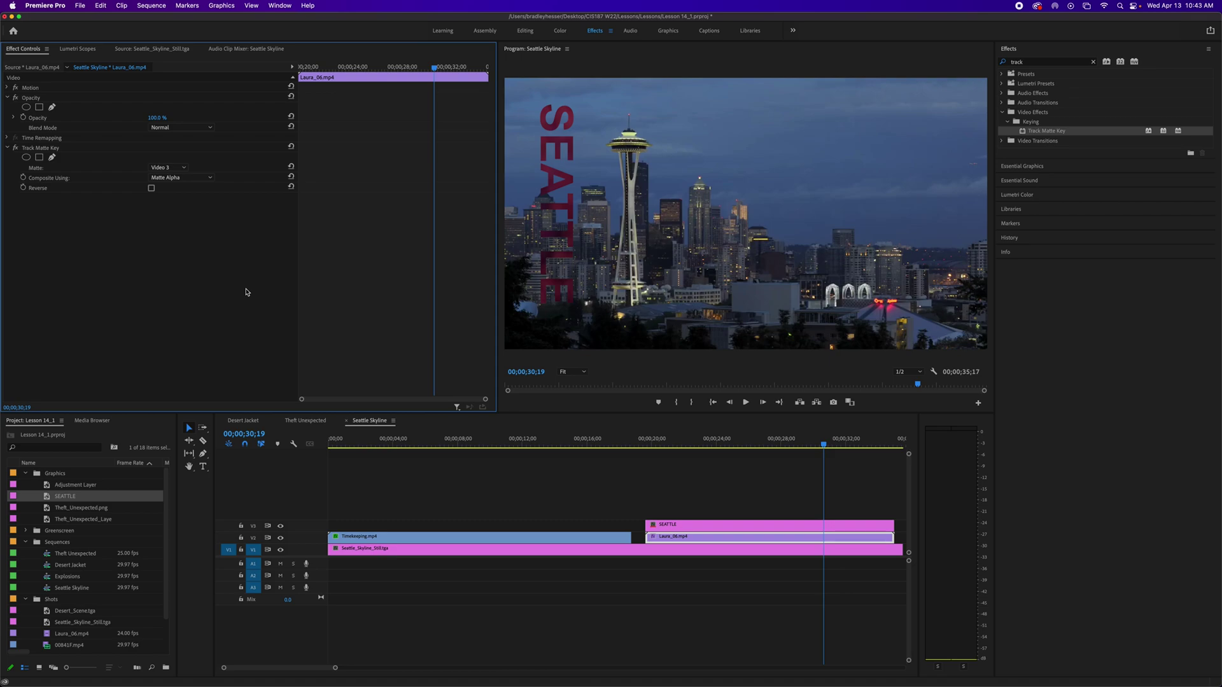
Step: Move the SEATTLE text closer to the frame's left edge and slightly lower, and review the settings of Laura_06.mp4 and the SEATTLE clip
left_click(710, 528)
left_click_drag(570, 216, 657, 233)
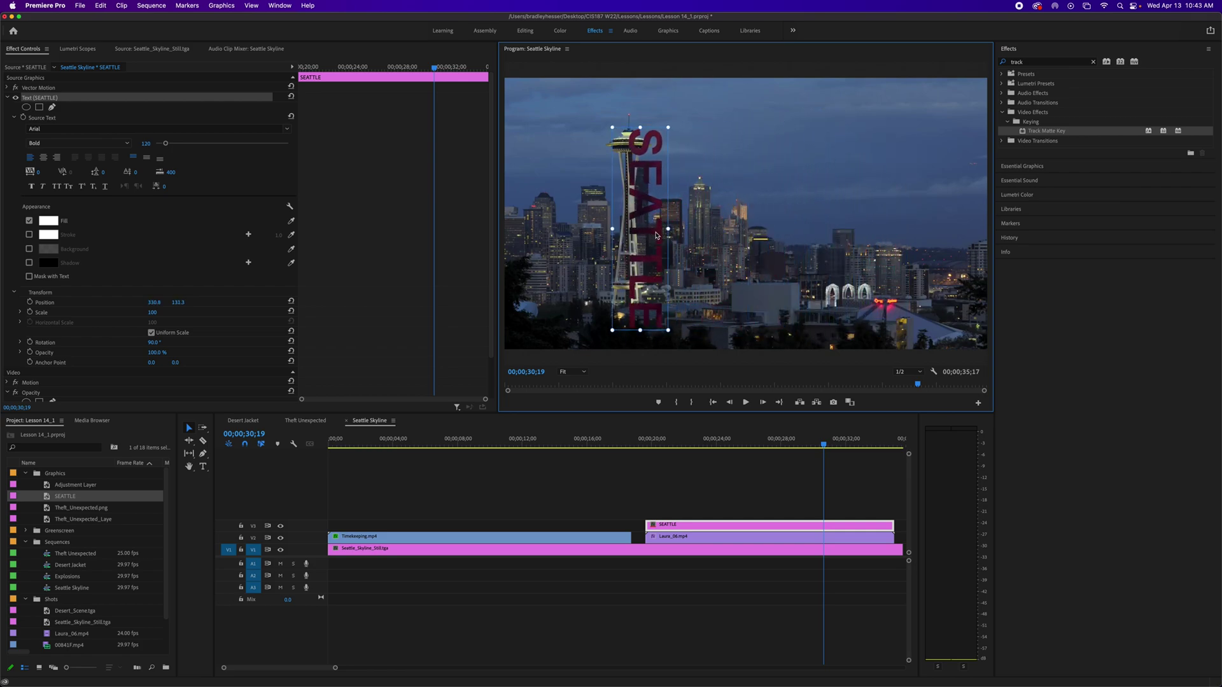
left_click_drag(656, 235, 555, 215)
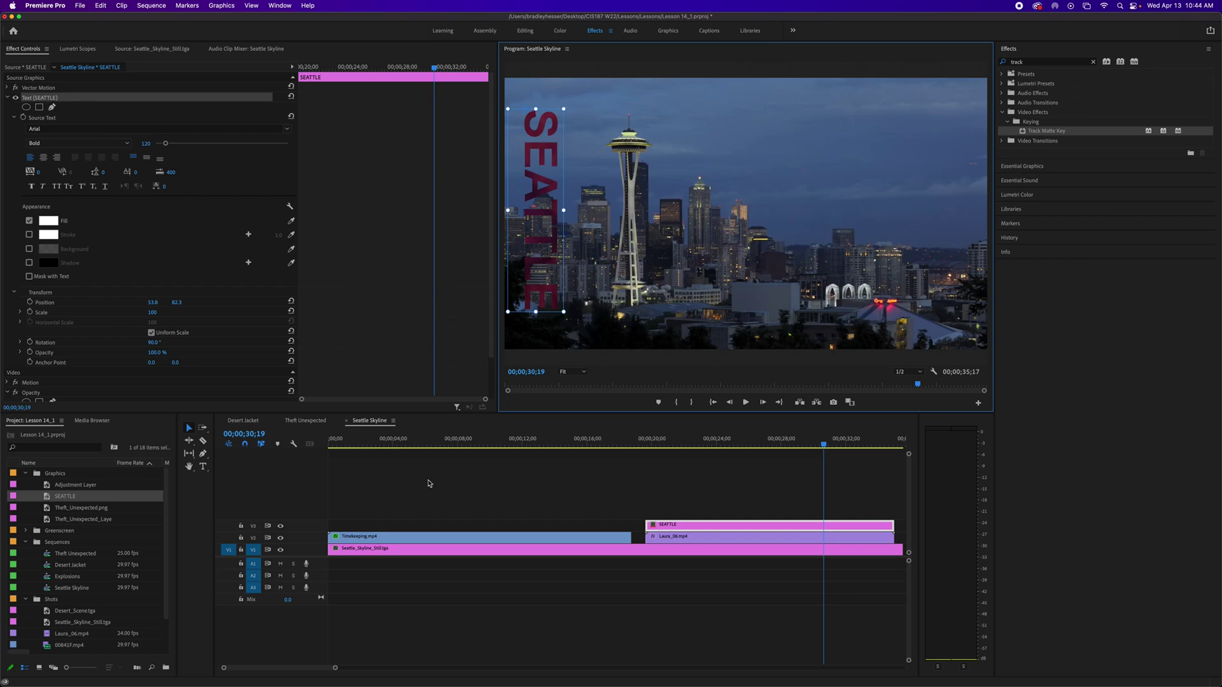
left_click(691, 539)
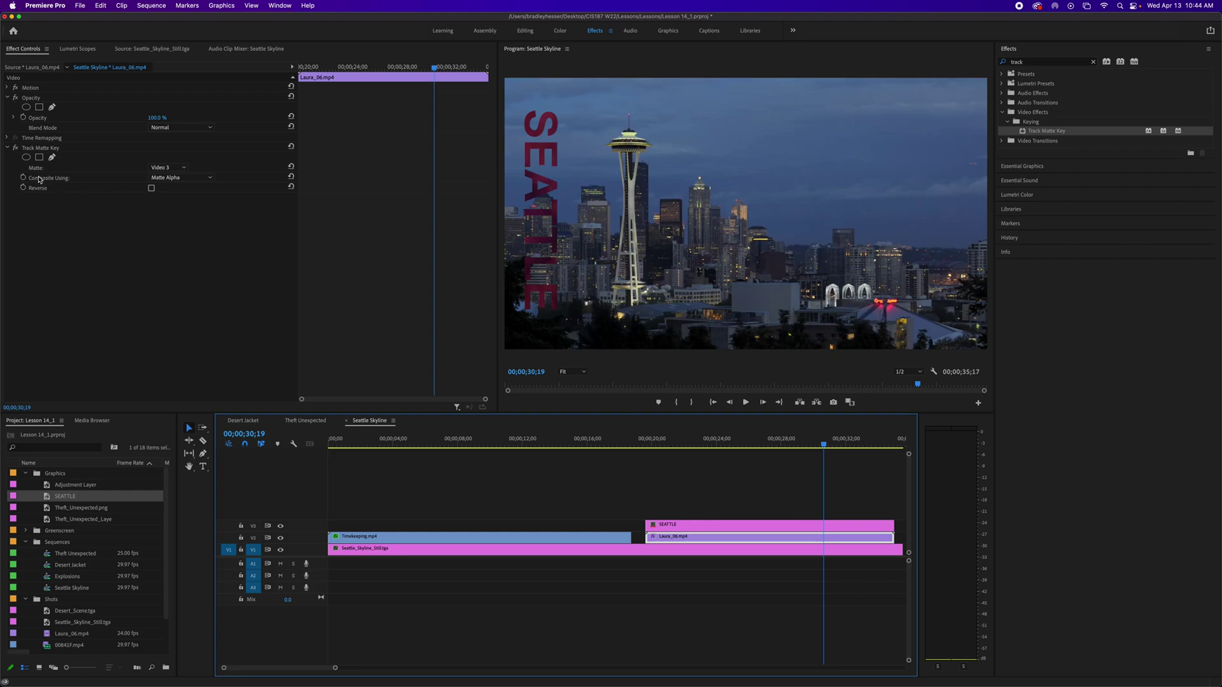
left_click(720, 525)
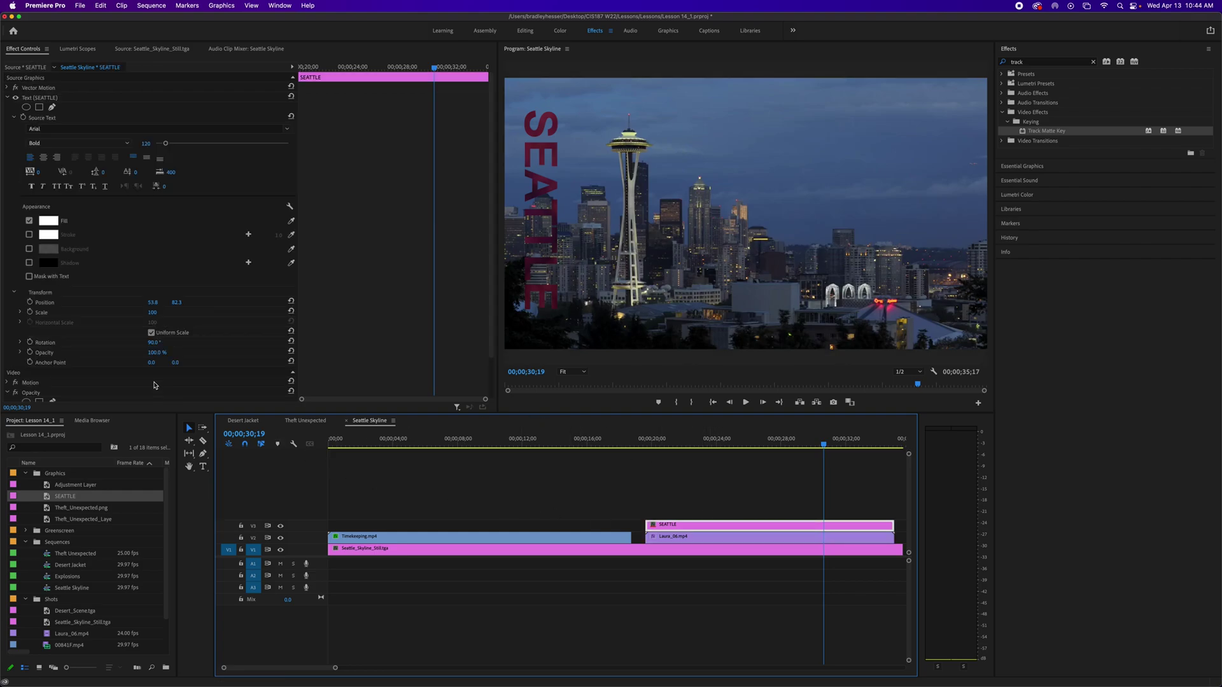